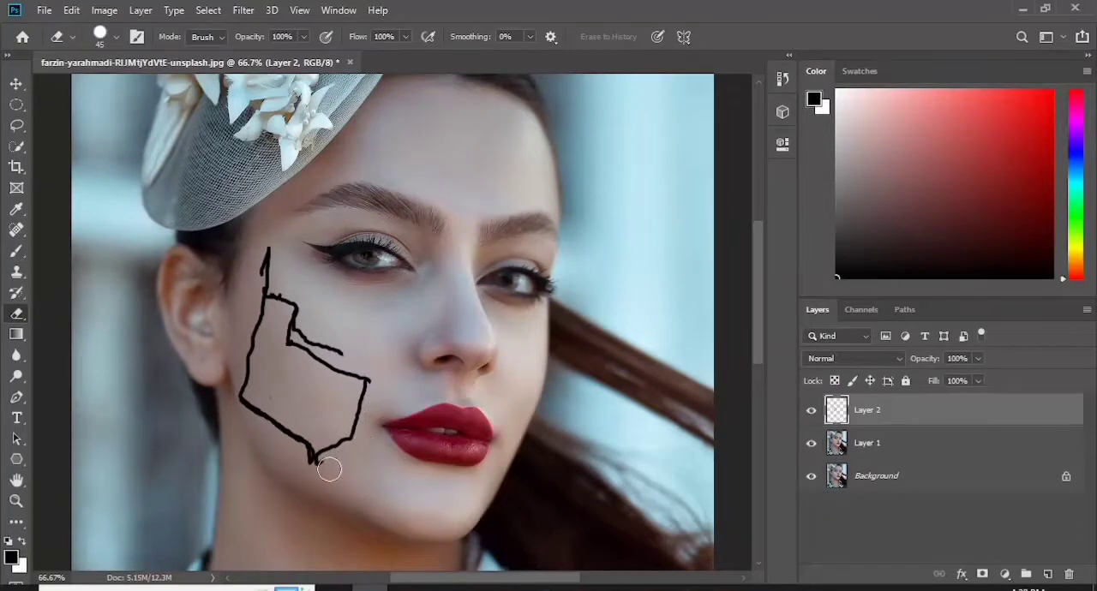
- Redraw the edges of the large near-cheek panel with the Brush and erase the stray marks around it
{"action": "left_click", "coordinate": [17, 251]}
{"action": "mouse_move", "coordinate": [260, 312]}
{"action": "left_mouse_down"}
{"action": "mouse_move", "coordinate": [291, 339]}
{"action": "mouse_move", "coordinate": [245, 401]}
{"action": "left_mouse_up"}
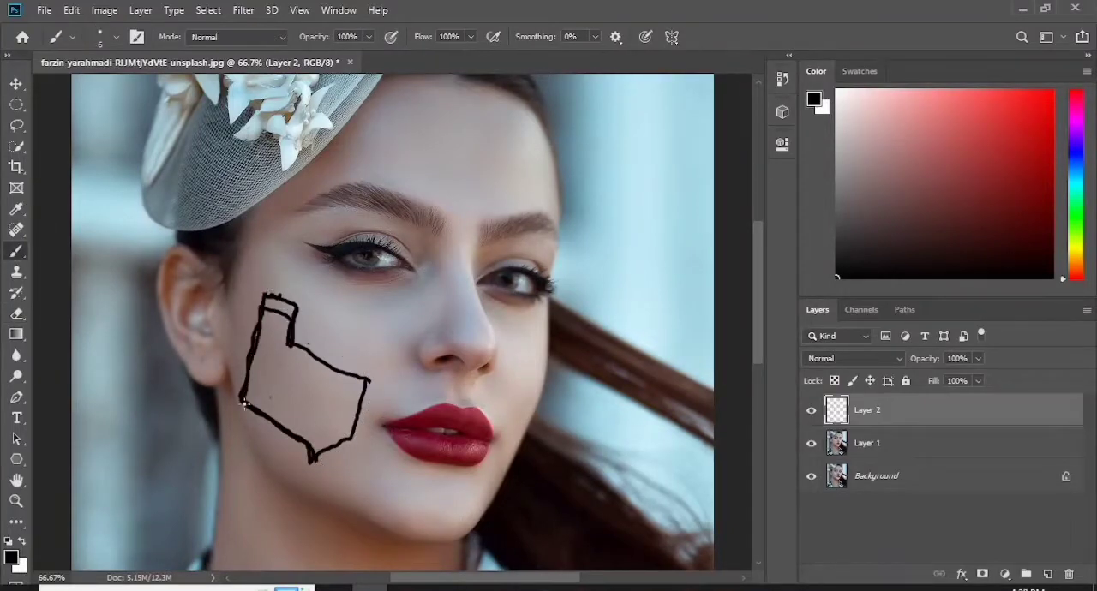
{"action": "left_click_drag", "start_coordinate": [290, 350], "coordinate": [368, 391]}
{"action": "mouse_move", "coordinate": [297, 309]}
{"action": "left_mouse_down"}
{"action": "mouse_move", "coordinate": [371, 381]}
{"action": "mouse_move", "coordinate": [360, 435]}
{"action": "left_mouse_up"}
{"action": "left_click_drag", "start_coordinate": [293, 343], "coordinate": [381, 376]}
{"action": "left_click_drag", "start_coordinate": [360, 435], "coordinate": [312, 458]}
{"action": "left_click", "coordinate": [19, 314]}
{"action": "mouse_move", "coordinate": [297, 297]}
{"action": "left_mouse_down"}
{"action": "mouse_move", "coordinate": [274, 292]}
{"action": "mouse_move", "coordinate": [367, 433]}
{"action": "left_mouse_up"}
- Brush lines linking the cheek panel to the nose and mouth corner, and outline a narrow panel on the far cheek
{"action": "key", "text": "b"}
{"action": "left_click_drag", "start_coordinate": [372, 371], "coordinate": [413, 364]}
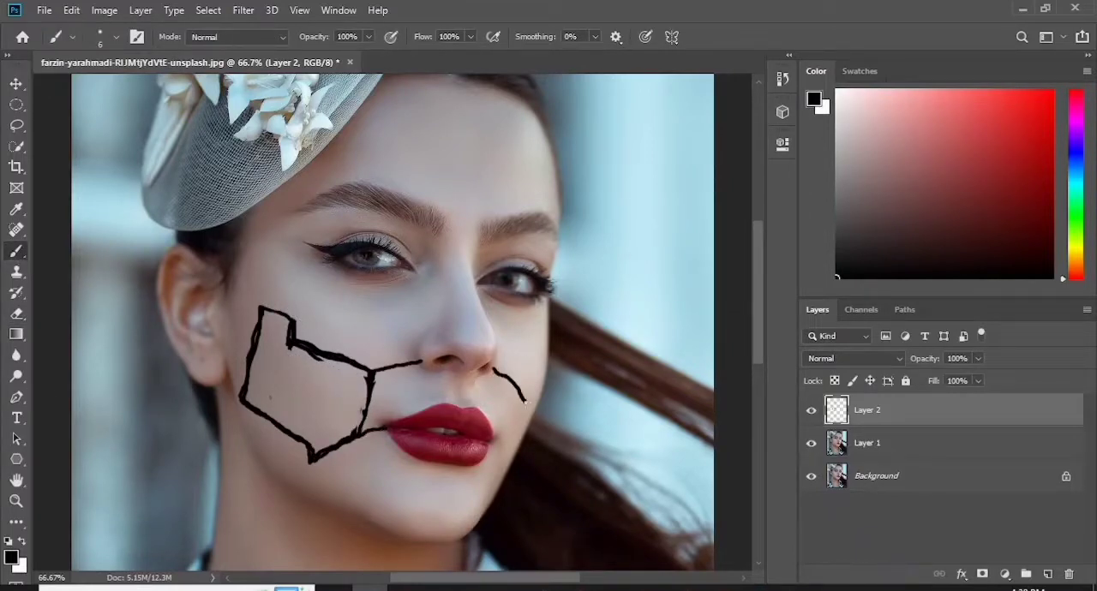
{"action": "left_click_drag", "start_coordinate": [544, 384], "coordinate": [508, 467]}
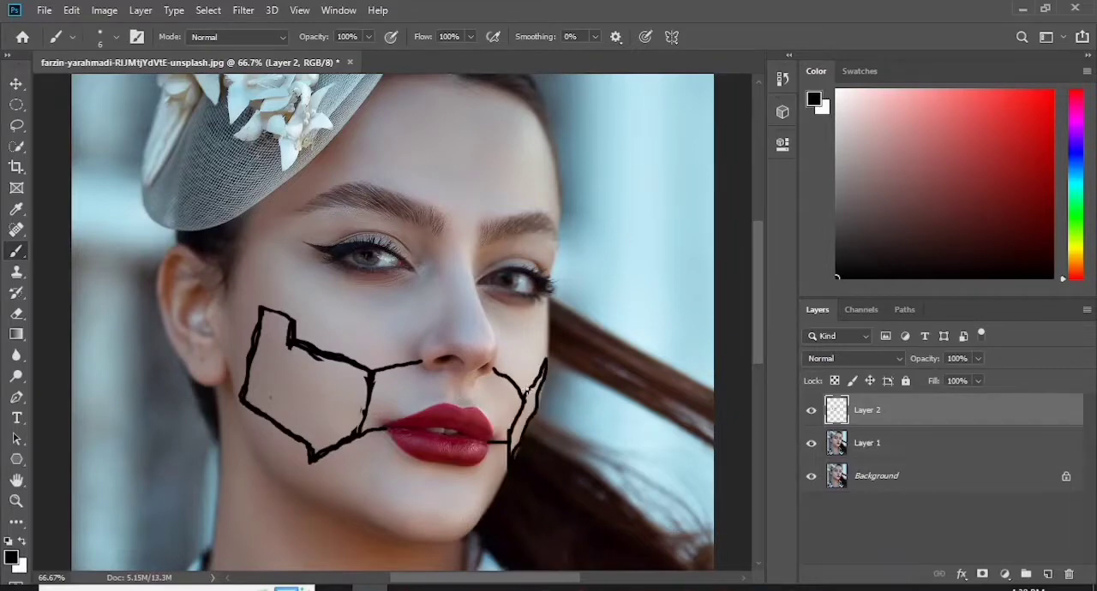
- Brush two slanted lines down from the hairline, join them with a horizontal line, and branch one toward the near eyebrow
{"action": "key", "text": "ctrl+plus"}
{"action": "left_click_drag", "start_coordinate": [761, 276], "coordinate": [762, 232]}
{"action": "mouse_move", "coordinate": [452, 206]}
{"action": "left_mouse_down"}
{"action": "mouse_move", "coordinate": [529, 210]}
{"action": "mouse_move", "coordinate": [561, 140]}
{"action": "left_mouse_up"}
{"action": "left_click", "coordinate": [446, 206], "text": "shift"}
{"action": "left_click", "coordinate": [409, 251], "text": "shift"}
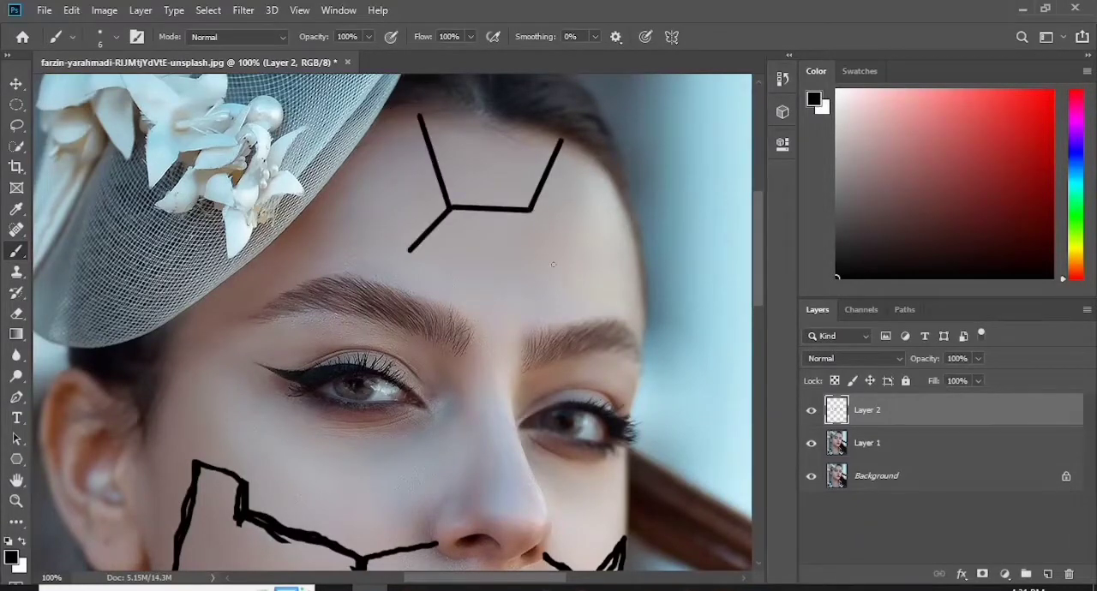
- Extend the forehead lines down to both eyebrows with straight brush segments and erase the excess
{"action": "left_click", "coordinate": [553, 264]}
{"action": "left_click", "coordinate": [531, 210], "text": "shift"}
{"action": "left_click", "coordinate": [569, 263], "text": "shift"}
{"action": "left_click", "coordinate": [570, 327], "text": "shift"}
{"action": "left_click", "coordinate": [409, 251]}
{"action": "left_click", "coordinate": [406, 293], "text": "shift"}
{"action": "left_click", "coordinate": [15, 315]}
{"action": "left_click_drag", "start_coordinate": [543, 270], "coordinate": [525, 245]}
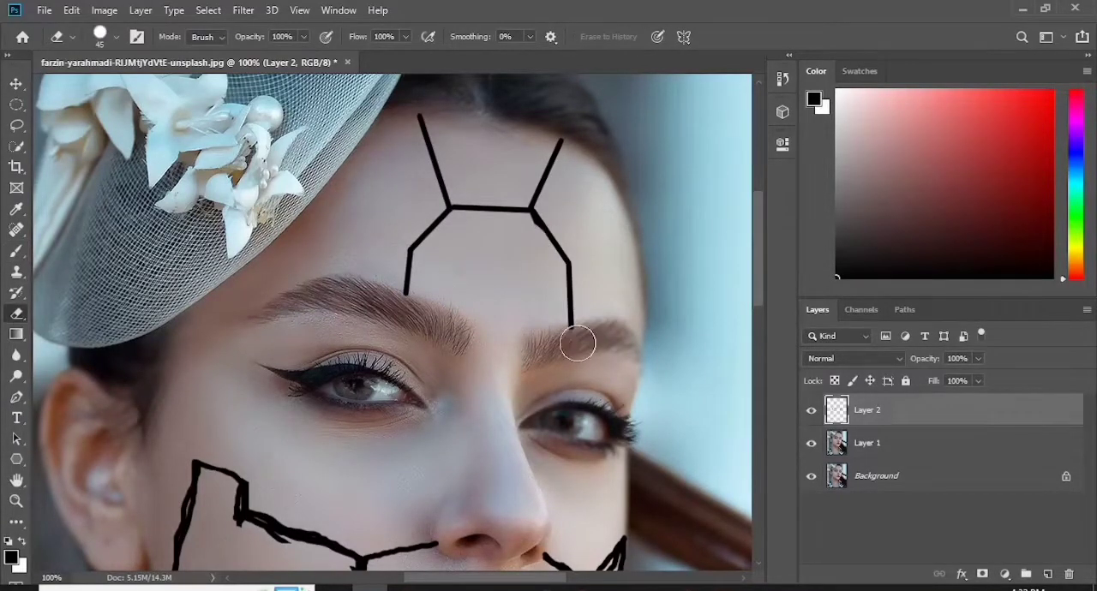
- Brush two parallel straight lines running down from the lower lip onto the chin
{"action": "left_click_drag", "start_coordinate": [762, 278], "coordinate": [762, 284]}
{"action": "key", "text": "ctrl+plus"}
{"action": "key", "text": "ctrl+minus"}
{"action": "key", "text": "b"}
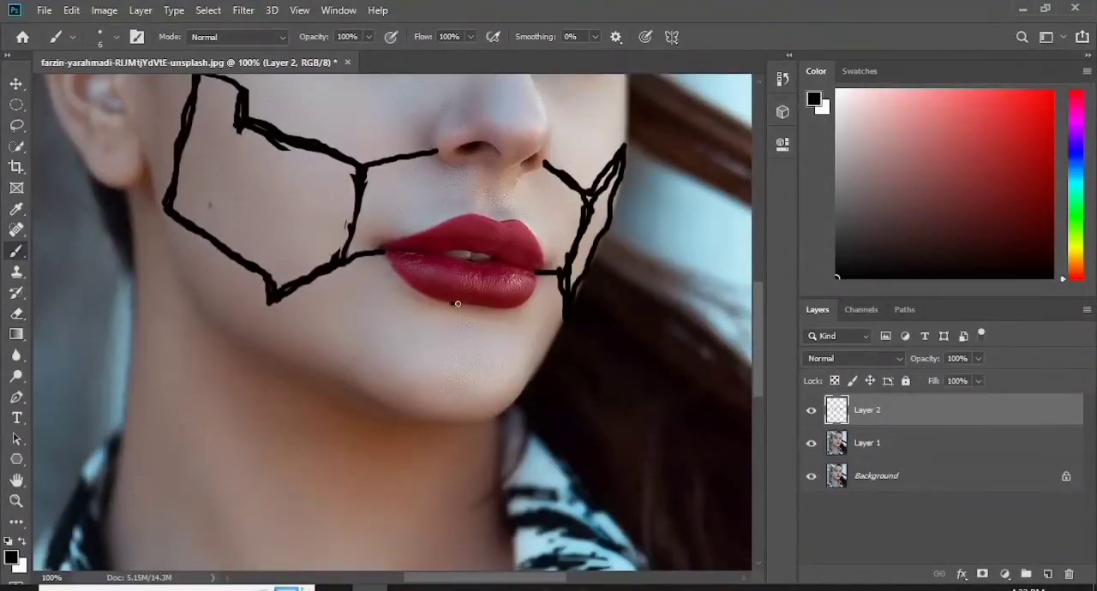
{"action": "left_click", "coordinate": [494, 364], "text": "shift"}
{"action": "left_click", "coordinate": [452, 303]}
{"action": "left_click", "coordinate": [449, 365], "text": "shift"}
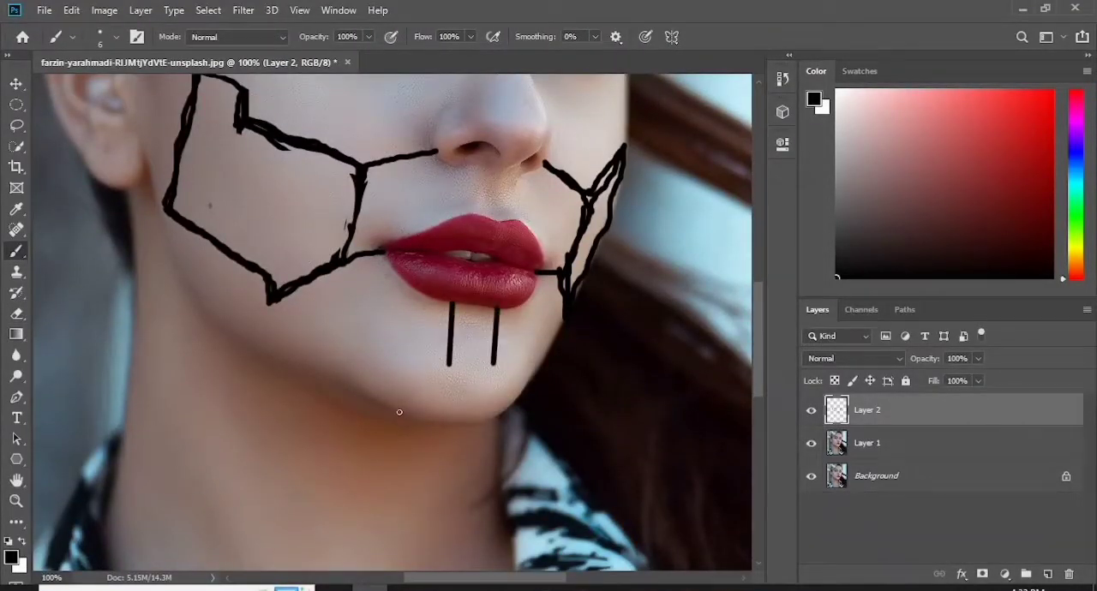
- Extend the two chin lines diagonally outward to the jawline and erase the overshoot beyond the jaw
{"action": "left_click", "coordinate": [401, 412], "text": "shift"}
{"action": "left_click", "coordinate": [493, 364]}
{"action": "left_click", "coordinate": [510, 402], "text": "shift"}
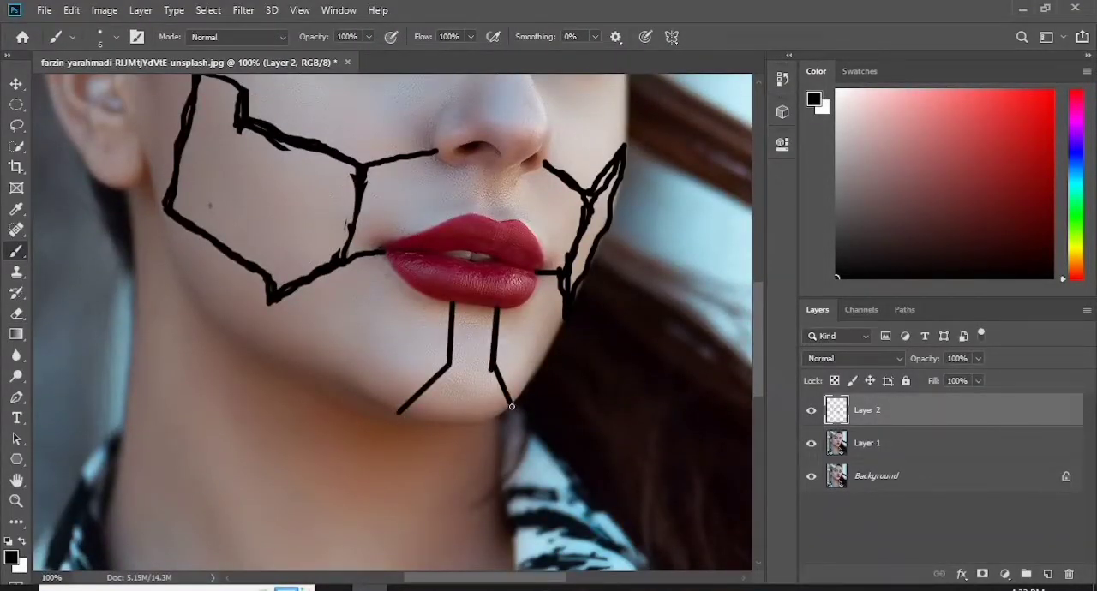
{"action": "key", "text": "e"}
{"action": "mouse_move", "coordinate": [511, 407]}
{"action": "left_mouse_down"}
{"action": "mouse_move", "coordinate": [494, 372]}
{"action": "mouse_move", "coordinate": [530, 398]}
{"action": "left_mouse_up"}
- Brush two lines down the neck from the jaw, angling inward toward narrower parallel lines at the throat
{"action": "left_click_drag", "start_coordinate": [759, 336], "coordinate": [759, 391]}
{"action": "key", "text": "b"}
{"action": "key", "text": "ctrl+minus"}
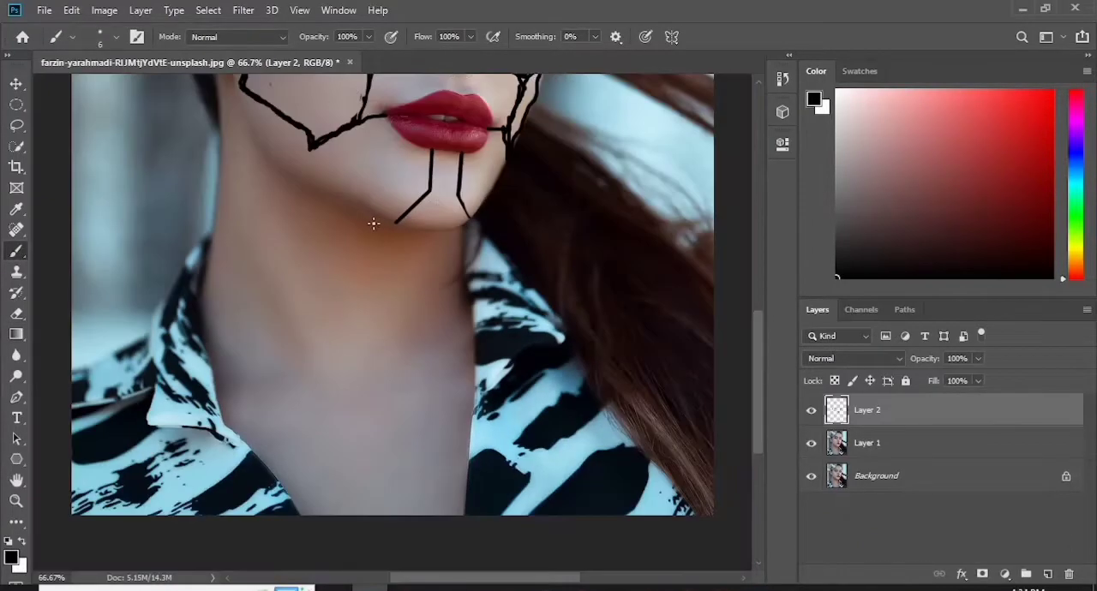
{"action": "left_click_drag", "start_coordinate": [373, 224], "coordinate": [358, 313]}
{"action": "left_click", "coordinate": [417, 314], "text": "shift"}
{"action": "left_click", "coordinate": [393, 336]}
{"action": "left_click", "coordinate": [417, 313], "text": "shift"}
{"action": "left_click", "coordinate": [358, 314]}
{"action": "left_click", "coordinate": [376, 340], "text": "shift"}
{"action": "left_click", "coordinate": [371, 388], "text": "shift"}
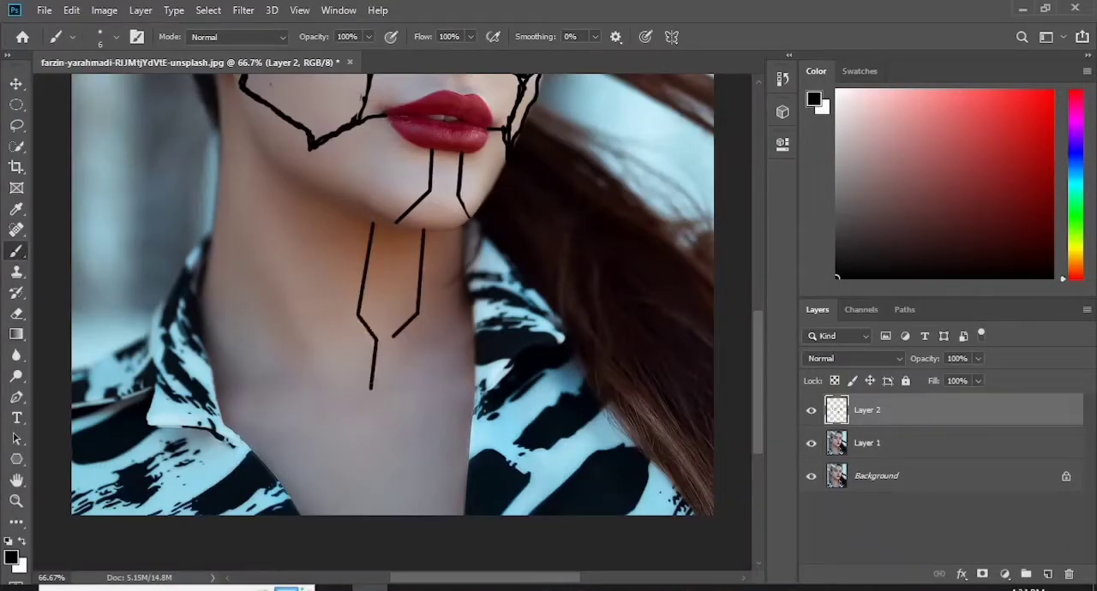
- Redraw the angled neck lines with cleaner brush strokes and erase the superseded segments
{"action": "left_click_drag", "start_coordinate": [364, 219], "coordinate": [357, 313]}
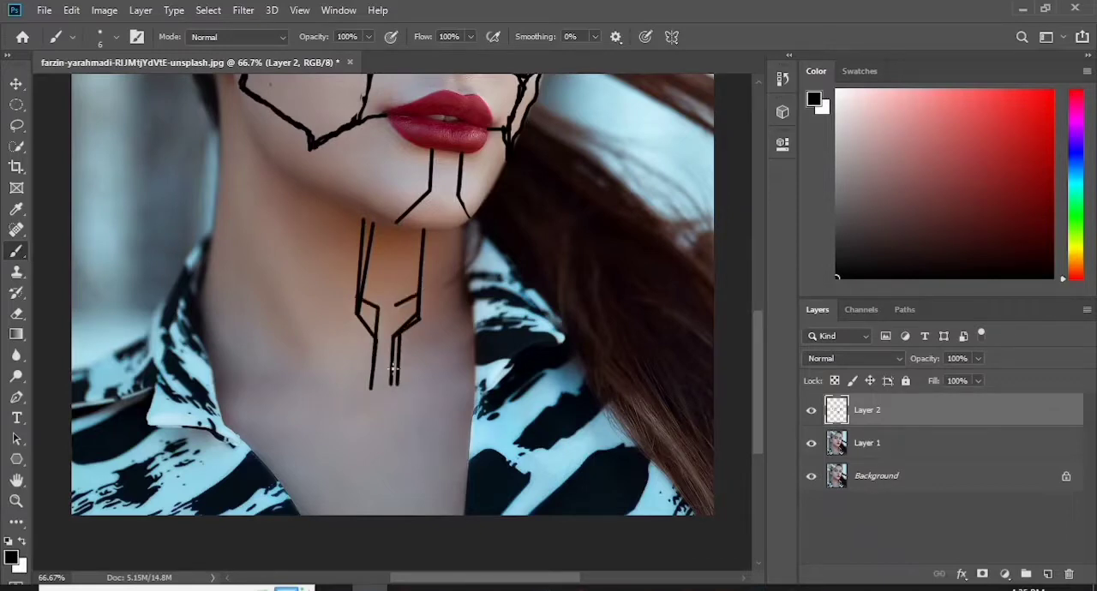
{"action": "left_click", "coordinate": [394, 369], "text": "shift"}
{"action": "key", "text": "e"}
{"action": "left_click_drag", "start_coordinate": [372, 378], "coordinate": [396, 377]}
{"action": "left_click_drag", "start_coordinate": [417, 320], "coordinate": [411, 343]}
{"action": "left_click_drag", "start_coordinate": [354, 314], "coordinate": [363, 338]}
{"action": "left_click_drag", "start_coordinate": [371, 289], "coordinate": [382, 230]}
{"action": "key", "text": "ctrl+0"}
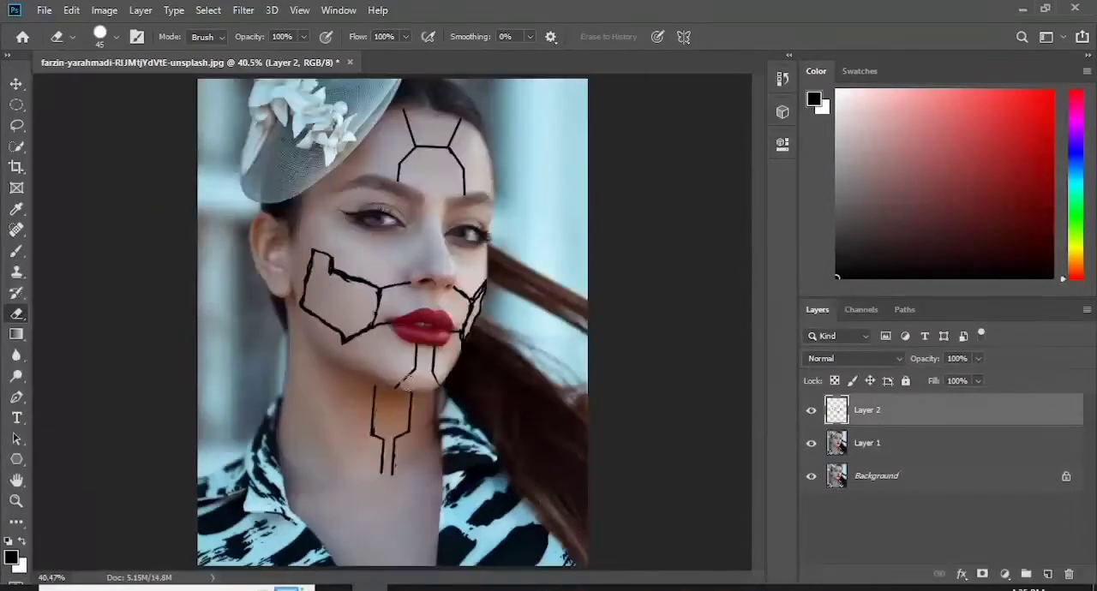
- Draw a circle of about 143 px on the upper chest with the Ellipse tool in Shape mode with no fill
{"action": "key", "text": "b"}
{"action": "key", "text": "ctrl+plus"}
{"action": "key", "text": "ctrl+plus"}
{"action": "scroll", "coordinate": [760, 357], "scroll_direction": "down", "scroll_amount": 5}
{"action": "scroll", "coordinate": [760, 357], "scroll_direction": "down", "scroll_amount": 1}
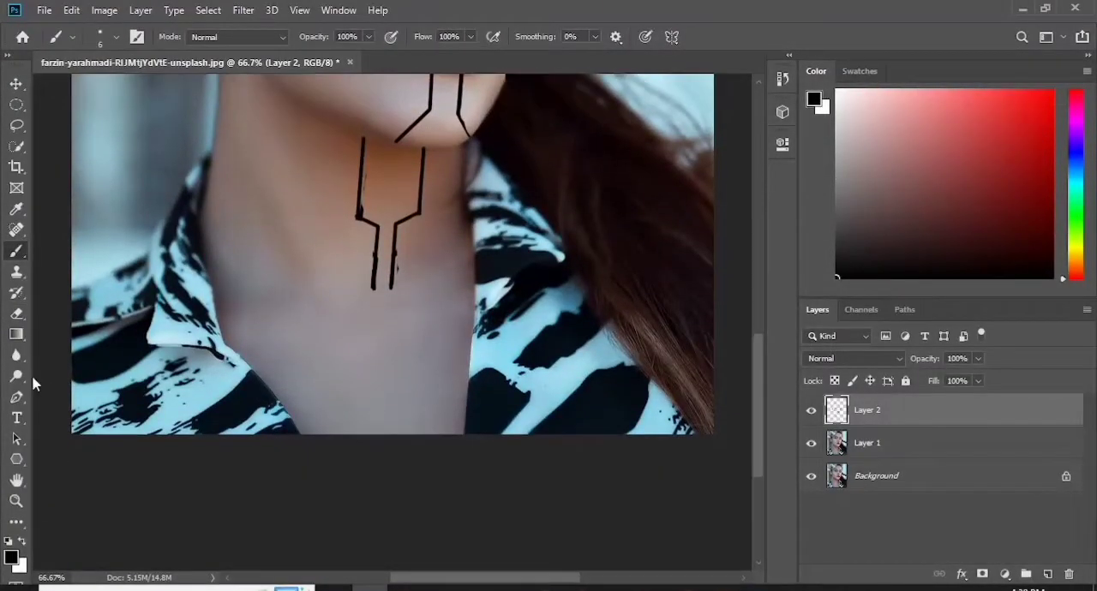
{"action": "left_click", "coordinate": [16, 460]}
{"action": "left_click", "coordinate": [93, 490]}
{"action": "left_click", "coordinate": [180, 36]}
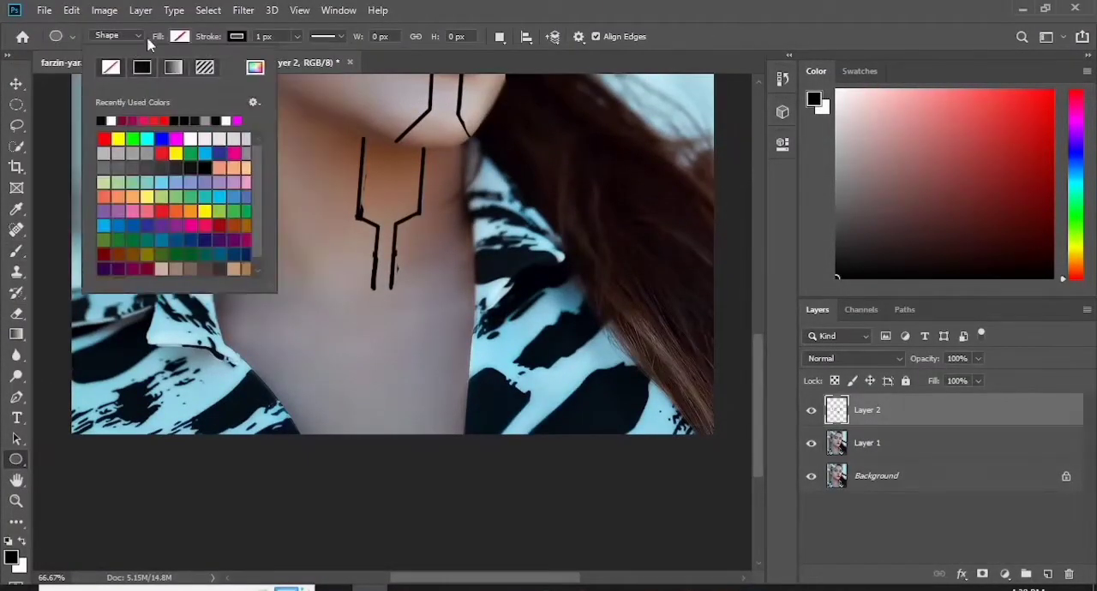
{"action": "left_click", "coordinate": [167, 67]}
{"action": "left_click_drag", "start_coordinate": [362, 356], "coordinate": [438, 431]}
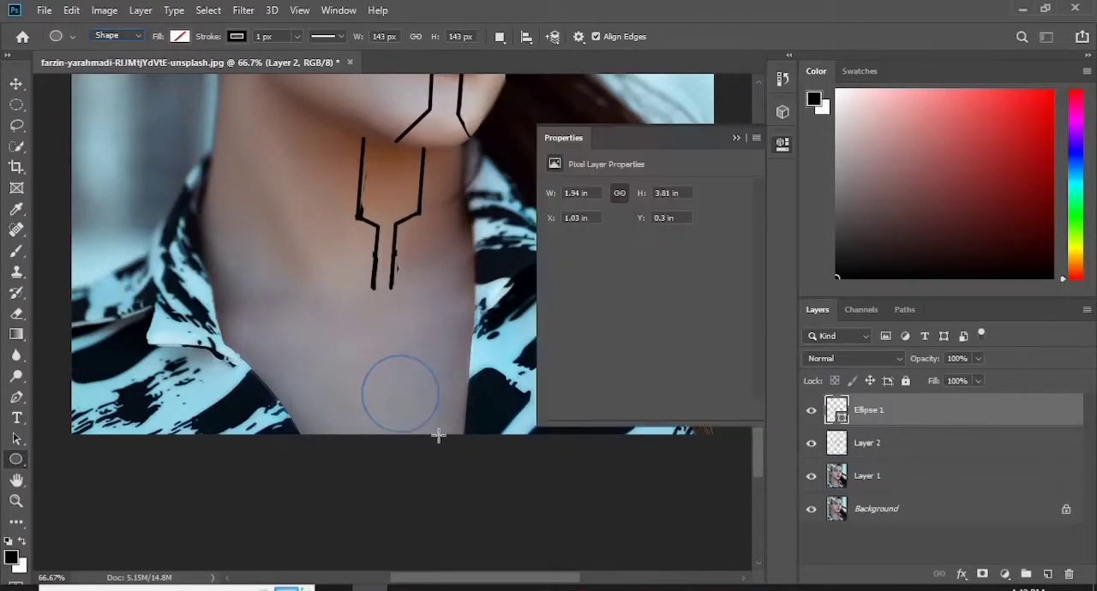
- Move the circle directly beneath the neck lines and scale it proportionally to 123.08%
{"action": "key", "text": "v"}
{"action": "left_click", "coordinate": [425, 366]}
{"action": "left_click", "coordinate": [737, 139]}
{"action": "left_click_drag", "start_coordinate": [423, 367], "coordinate": [428, 302]}
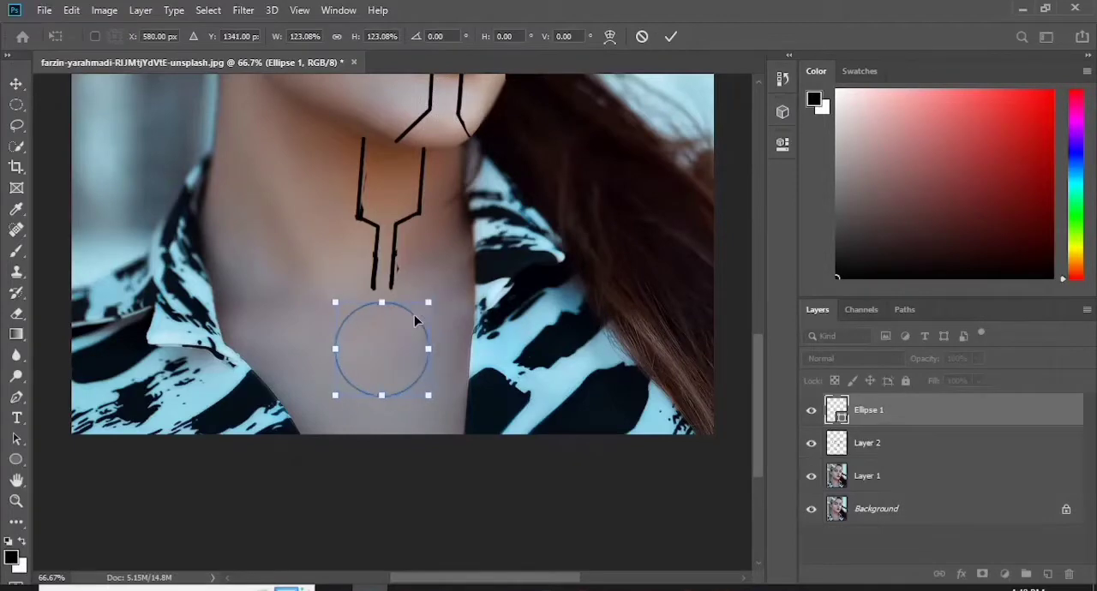
{"action": "left_click", "coordinate": [670, 36]}
- Increase the stroke width of the circle shape
{"action": "left_click", "coordinate": [16, 461]}
{"action": "left_click", "coordinate": [297, 37]}
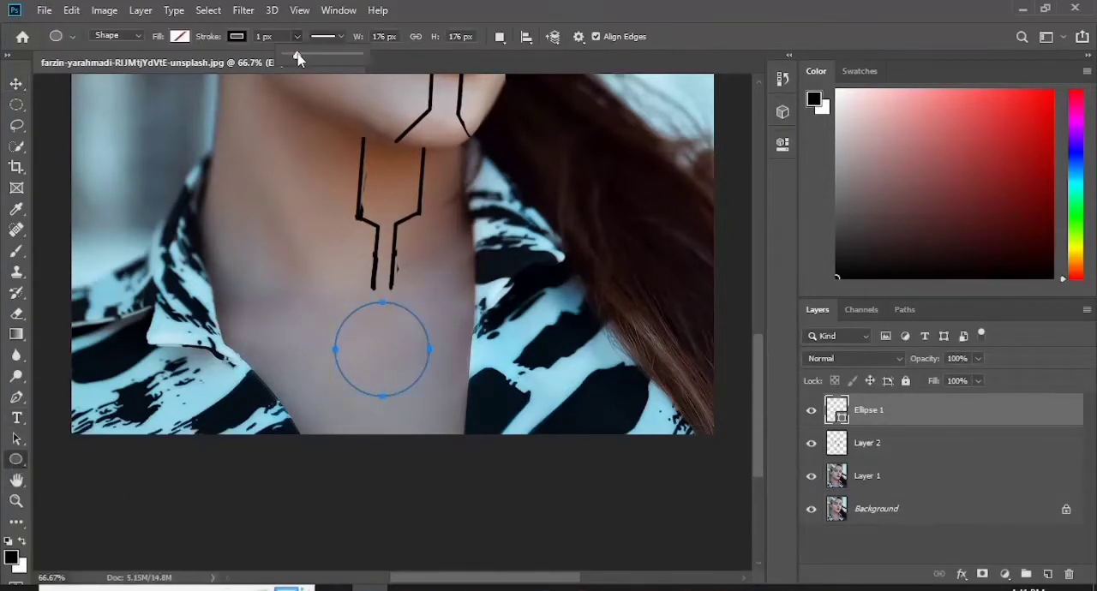
{"action": "left_click_drag", "start_coordinate": [298, 56], "coordinate": [297, 57]}
- On Layer 2, extend the two neck lines through the circle to the image's lower edge and erase the parts inside the circle
{"action": "key", "text": "b"}
{"action": "left_click", "coordinate": [898, 453]}
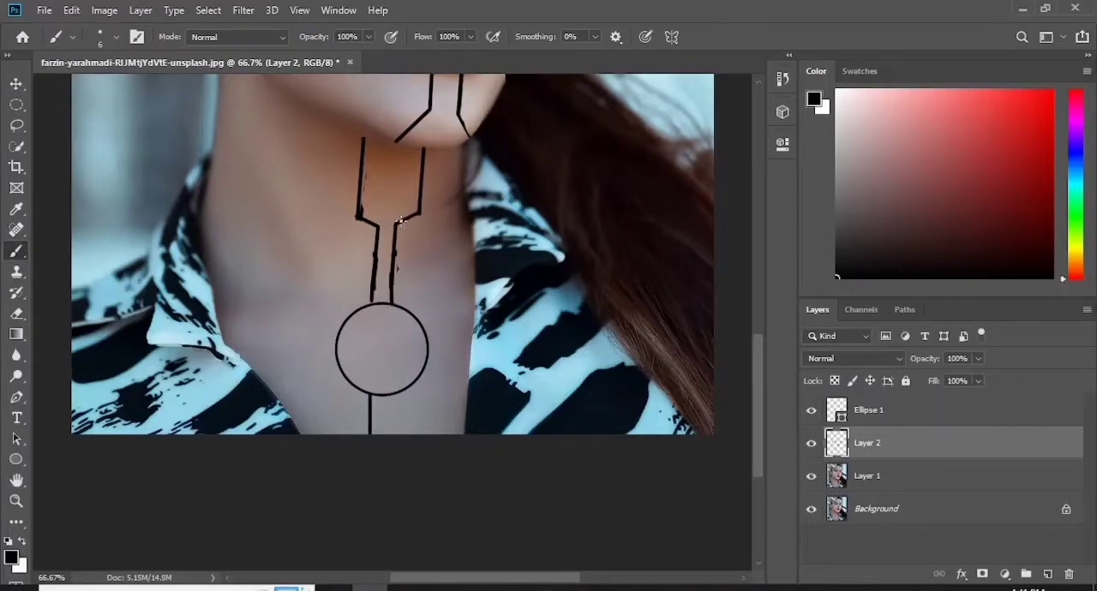
{"action": "left_click", "coordinate": [396, 225]}
{"action": "left_click", "coordinate": [393, 436], "text": "shift"}
{"action": "left_click", "coordinate": [376, 227]}
{"action": "left_click", "coordinate": [370, 435], "text": "shift"}
{"action": "left_click", "coordinate": [16, 314]}
{"action": "left_click", "coordinate": [373, 317]}
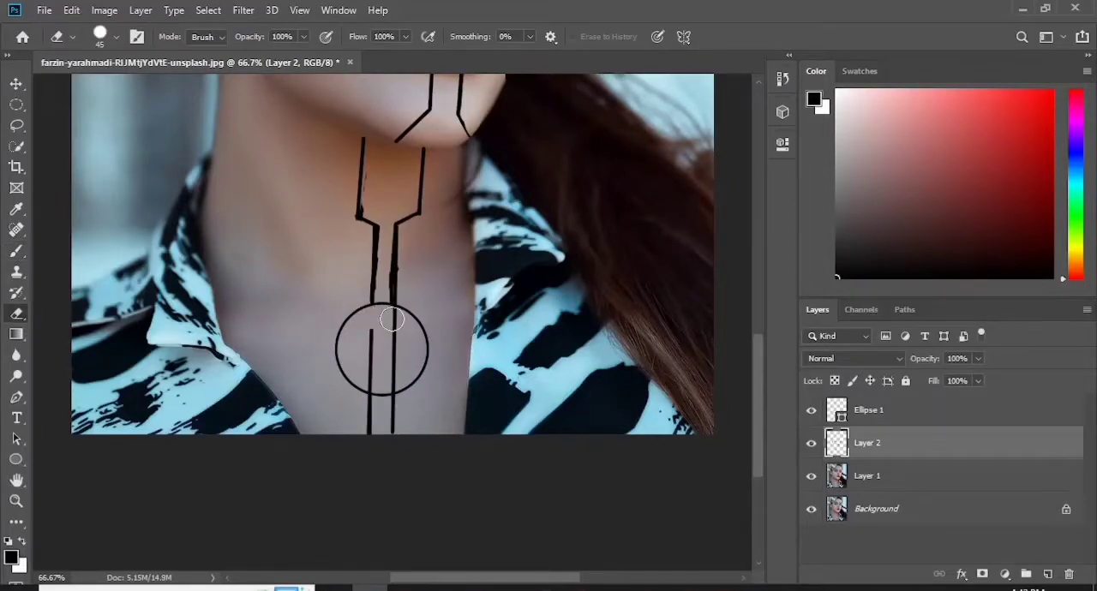
{"action": "mouse_move", "coordinate": [371, 380]}
{"action": "left_mouse_down"}
{"action": "mouse_move", "coordinate": [393, 366]}
{"action": "mouse_move", "coordinate": [394, 334]}
{"action": "left_mouse_up"}
{"action": "key", "text": "ctrl+0"}
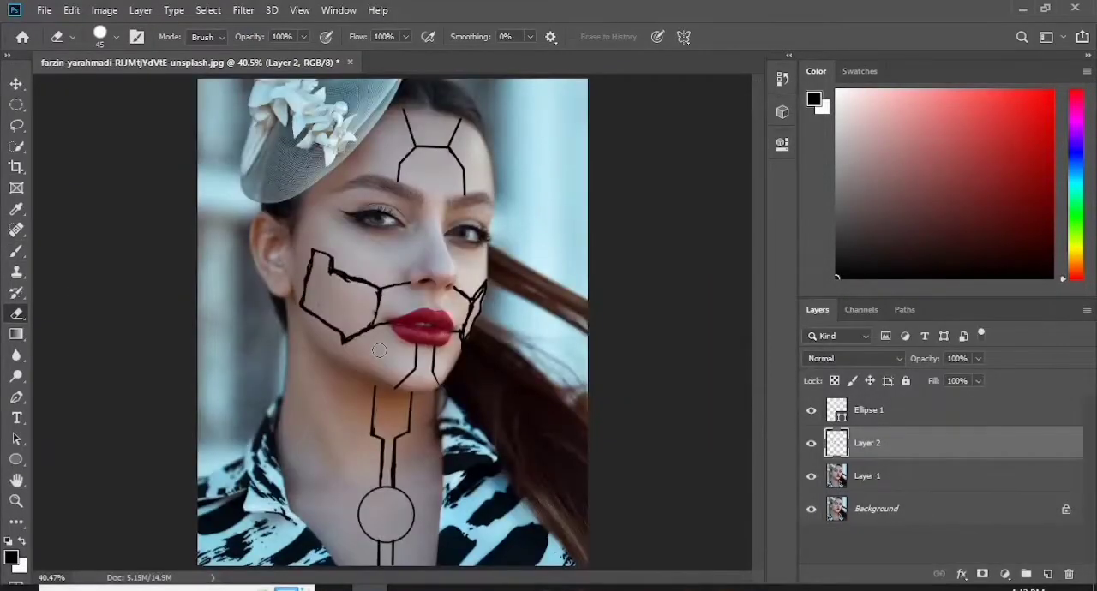
- On Layer 1, trace the large near-cheek panel with a closed Pen path
{"action": "left_click", "coordinate": [915, 485]}
{"action": "key", "text": "p"}
{"action": "key", "text": "ctrl+plus"}
{"action": "key", "text": "ctrl+plus"}
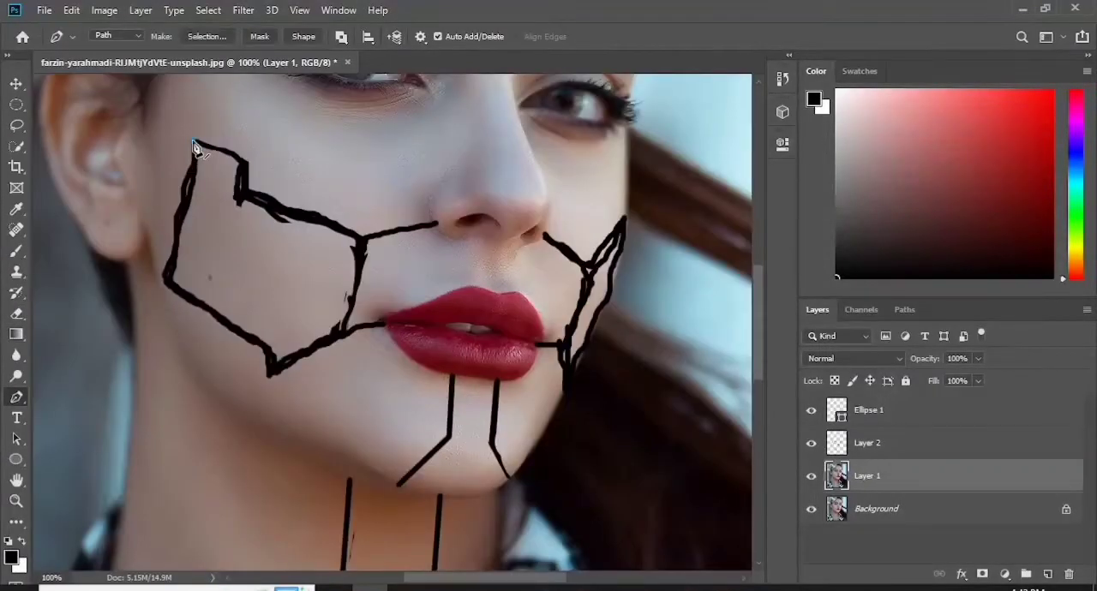
{"action": "left_click", "coordinate": [193, 140]}
{"action": "left_click", "coordinate": [246, 162]}
{"action": "left_click", "coordinate": [241, 200]}
{"action": "left_click", "coordinate": [360, 246]}
{"action": "left_click", "coordinate": [345, 334]}
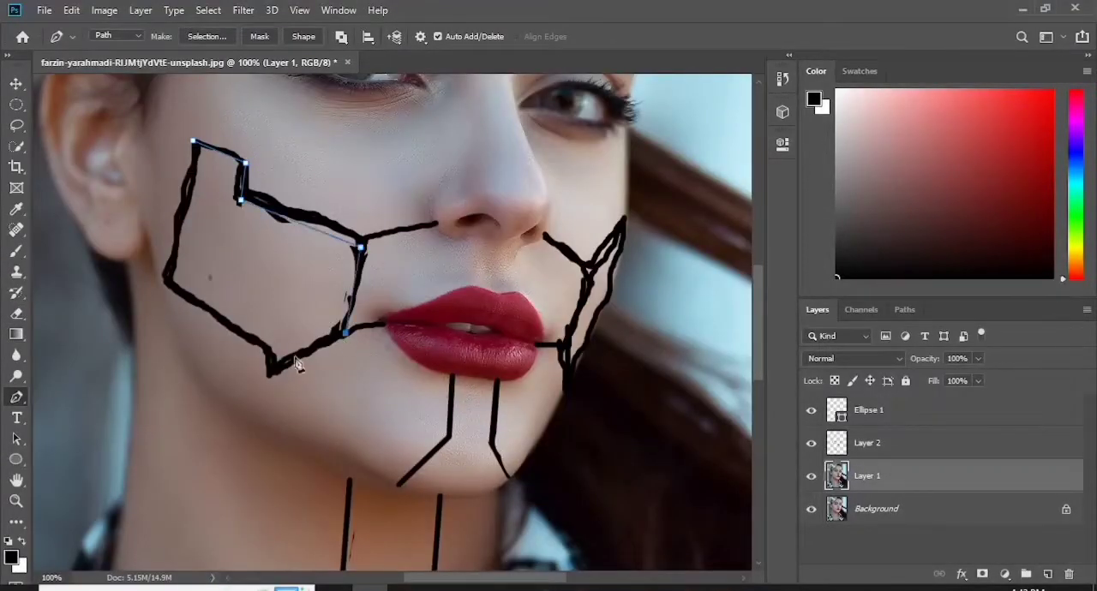
{"action": "left_click", "coordinate": [272, 373]}
{"action": "left_click", "coordinate": [269, 350]}
{"action": "left_click", "coordinate": [165, 281]}
{"action": "left_click", "coordinate": [192, 140]}
- Turn the cheek path into a selection, cut it to a new layer, and name that layer "right"
{"action": "right_click", "coordinate": [235, 243]}
{"action": "left_click", "coordinate": [274, 300]}
{"action": "left_click", "coordinate": [636, 148]}
{"action": "key", "text": "ctrl+j"}
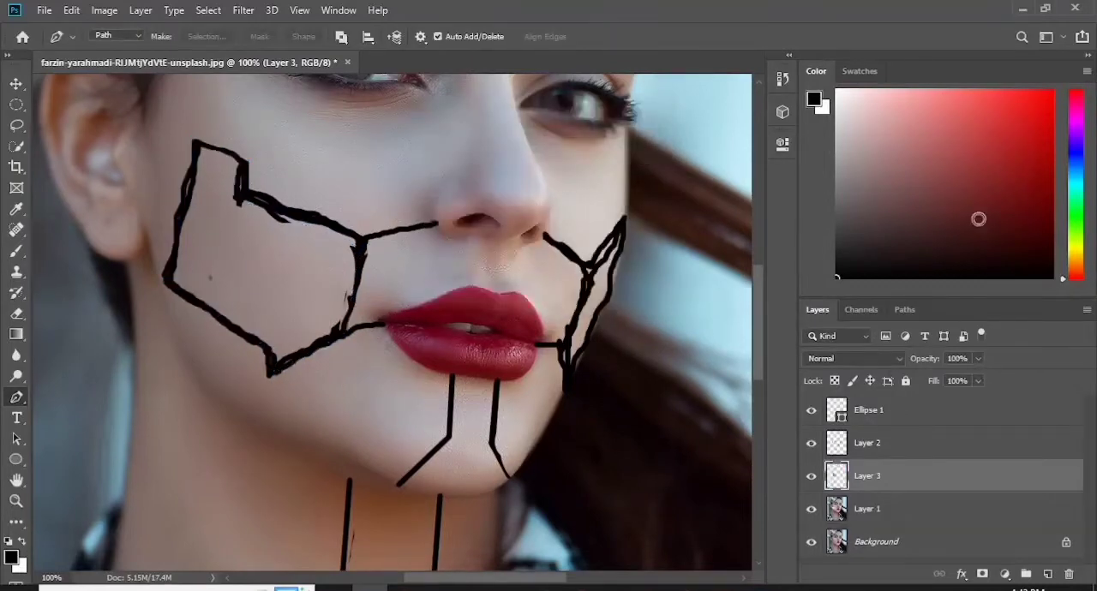
{"action": "double_click", "coordinate": [869, 475]}
{"action": "type", "text": "right"}
- On Layer 1, trace the narrow far-cheek panel with a closed Pen path
{"action": "left_click", "coordinate": [915, 509]}
{"action": "left_click", "coordinate": [627, 216]}
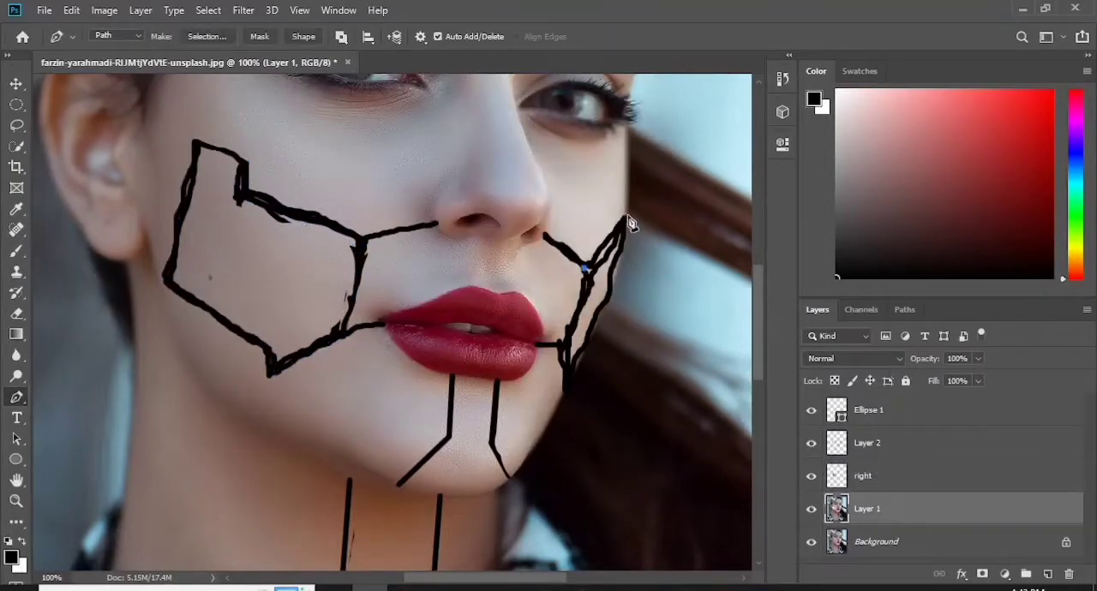
{"action": "left_click", "coordinate": [585, 268]}
{"action": "left_click_drag", "start_coordinate": [566, 396], "coordinate": [521, 477]}
{"action": "left_click", "coordinate": [566, 393], "text": "alt"}
{"action": "left_click", "coordinate": [559, 345]}
{"action": "left_click", "coordinate": [584, 268]}
- Turn the far-cheek path into a selection and cut it to a new layer named "left"
{"action": "right_click", "coordinate": [599, 266]}
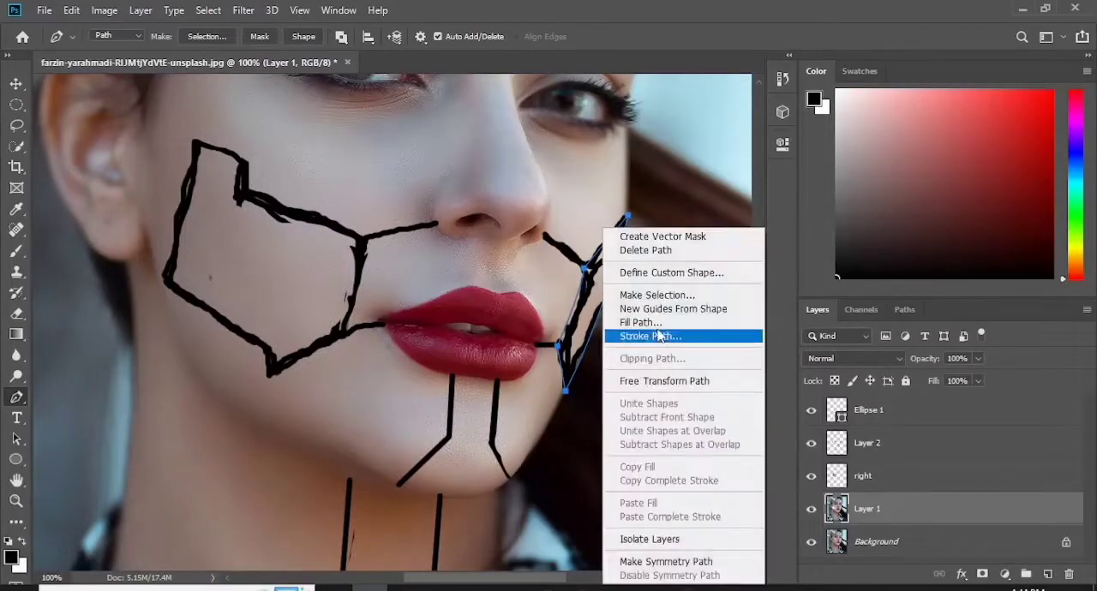
{"action": "left_click", "coordinate": [653, 295]}
{"action": "left_click", "coordinate": [632, 146]}
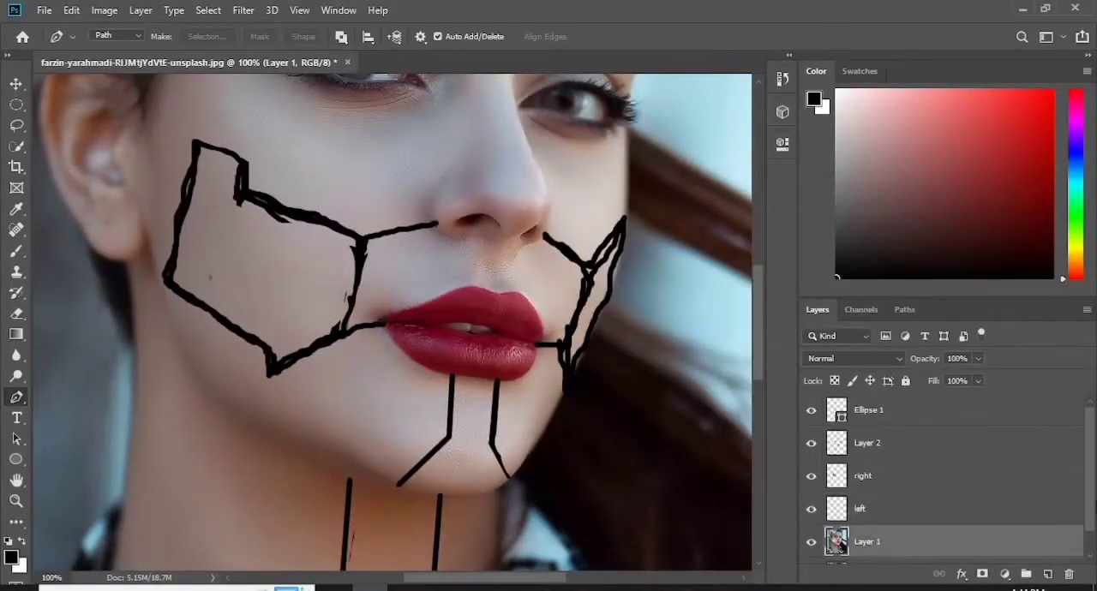
- Lower the opacity of the sketch on Layer 2 to 49%
{"action": "left_click_drag", "start_coordinate": [756, 307], "coordinate": [754, 229]}
{"action": "left_click", "coordinate": [902, 437]}
{"action": "left_click", "coordinate": [978, 359]}
{"action": "left_click_drag", "start_coordinate": [979, 374], "coordinate": [940, 374]}
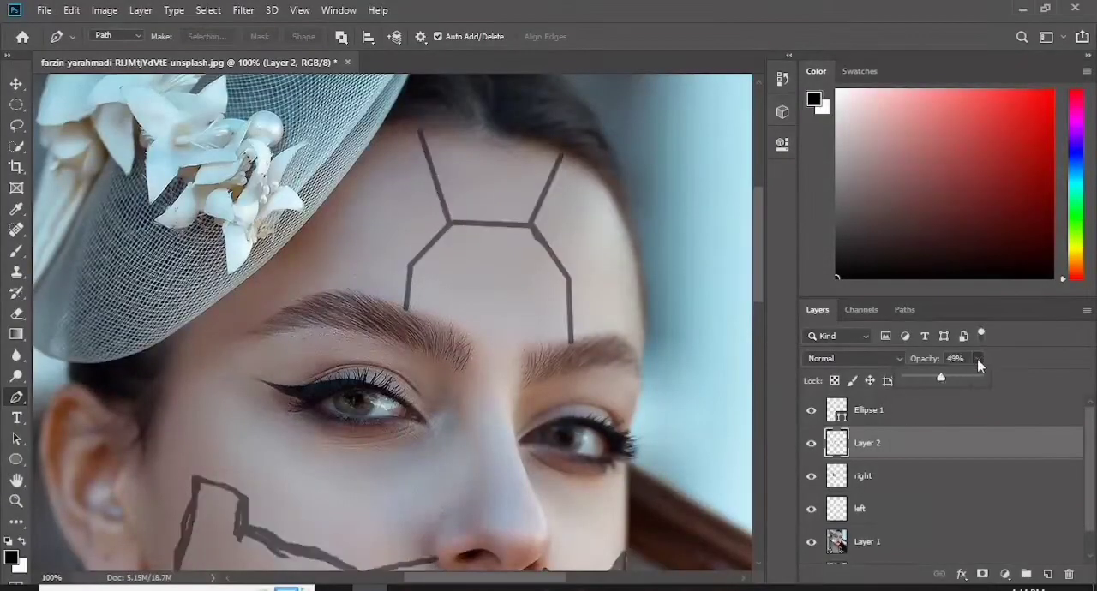
{"action": "left_click", "coordinate": [978, 359]}
- With Layer 1 active, trace the upper forehead lines from hairline to hairline with a Pen path
{"action": "left_click", "coordinate": [892, 542]}
{"action": "left_click", "coordinate": [414, 127]}
{"action": "left_click", "coordinate": [449, 225]}
{"action": "left_click", "coordinate": [532, 224]}
{"action": "left_click", "coordinate": [562, 155]}
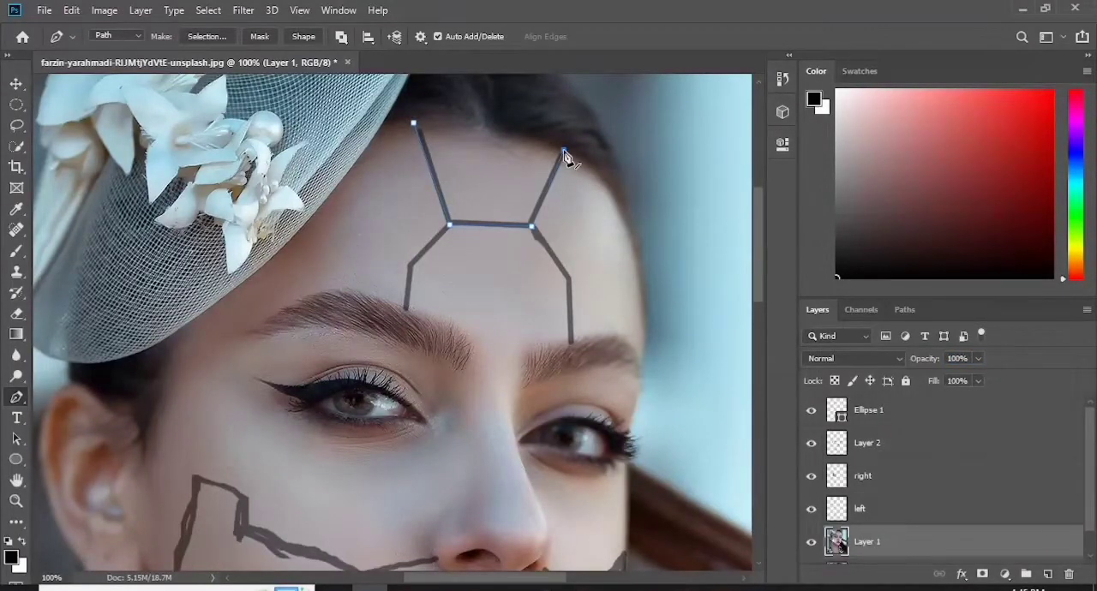
- Trace the two lower forehead lines down to the eyebrows as separate open Pen paths
{"action": "left_click", "coordinate": [407, 311]}
{"action": "key", "text": "Escape"}
{"action": "left_click", "coordinate": [531, 226]}
{"action": "left_click", "coordinate": [568, 279]}
{"action": "left_click", "coordinate": [571, 343]}
{"action": "key", "text": "Escape"}
- Shift the "left" and "right" cheek pieces slightly outward from the face and hide the Background layer
{"action": "left_click_drag", "start_coordinate": [755, 274], "coordinate": [756, 351]}
{"action": "left_click", "coordinate": [865, 517]}
{"action": "key", "text": "v"}
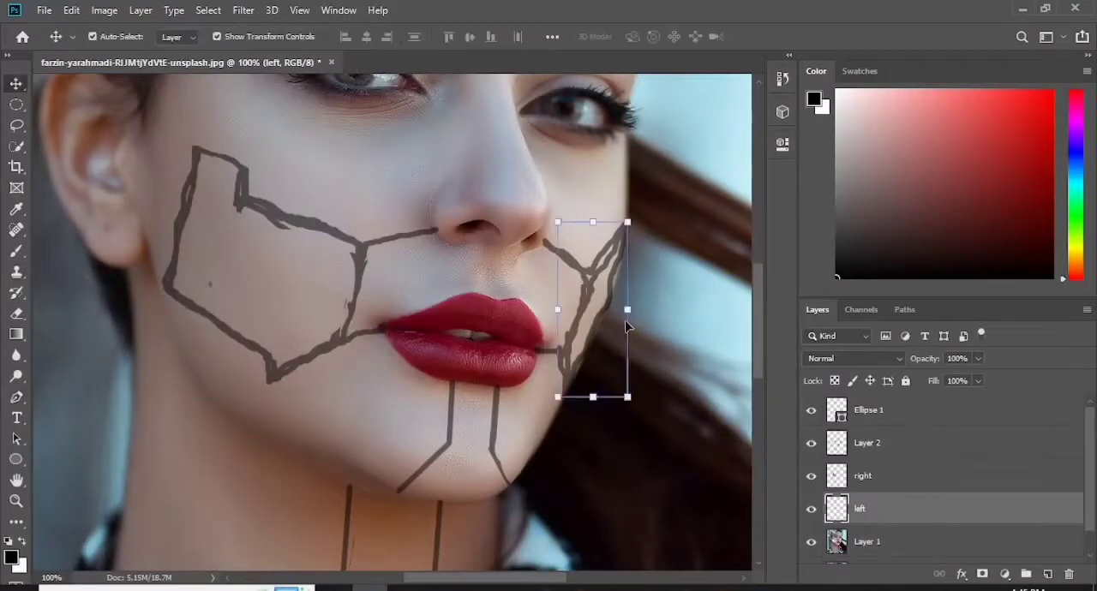
{"action": "left_click_drag", "start_coordinate": [598, 304], "coordinate": [619, 311]}
{"action": "mouse_move", "coordinate": [1090, 462]}
{"action": "left_mouse_down"}
{"action": "mouse_move", "coordinate": [1090, 490]}
{"action": "mouse_move", "coordinate": [1091, 462]}
{"action": "left_mouse_up"}
{"action": "left_click", "coordinate": [811, 547]}
{"action": "left_click", "coordinate": [865, 478]}
{"action": "left_click_drag", "start_coordinate": [261, 276], "coordinate": [249, 277]}
- On Layer 1, trace the lines running from the nose to both cheek panels with open Pen paths
{"action": "left_click", "coordinate": [906, 545]}
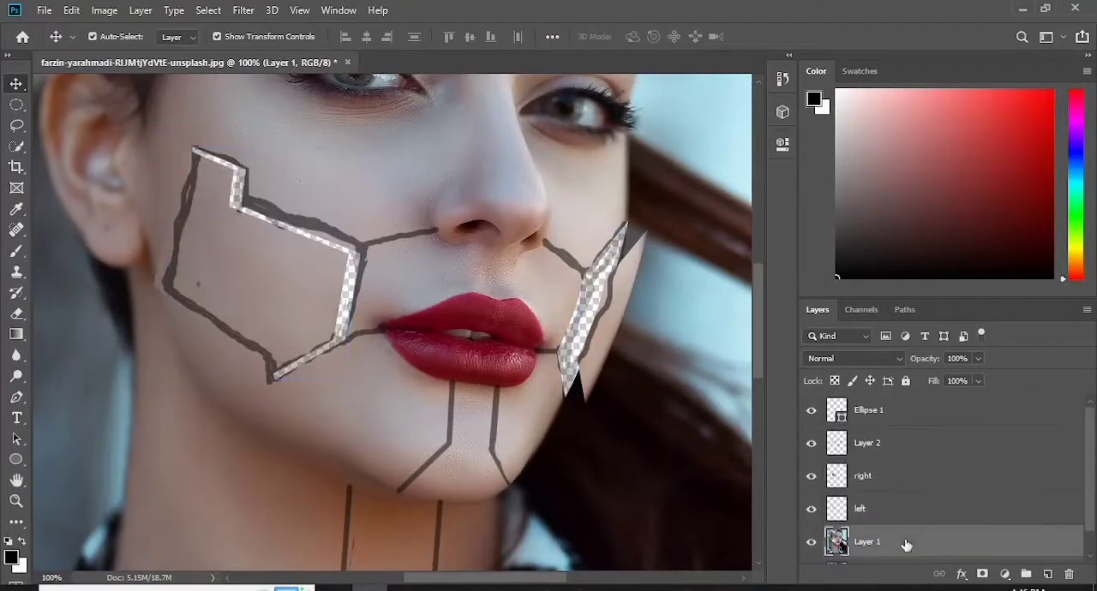
{"action": "key", "text": "p"}
{"action": "left_click", "coordinate": [542, 243]}
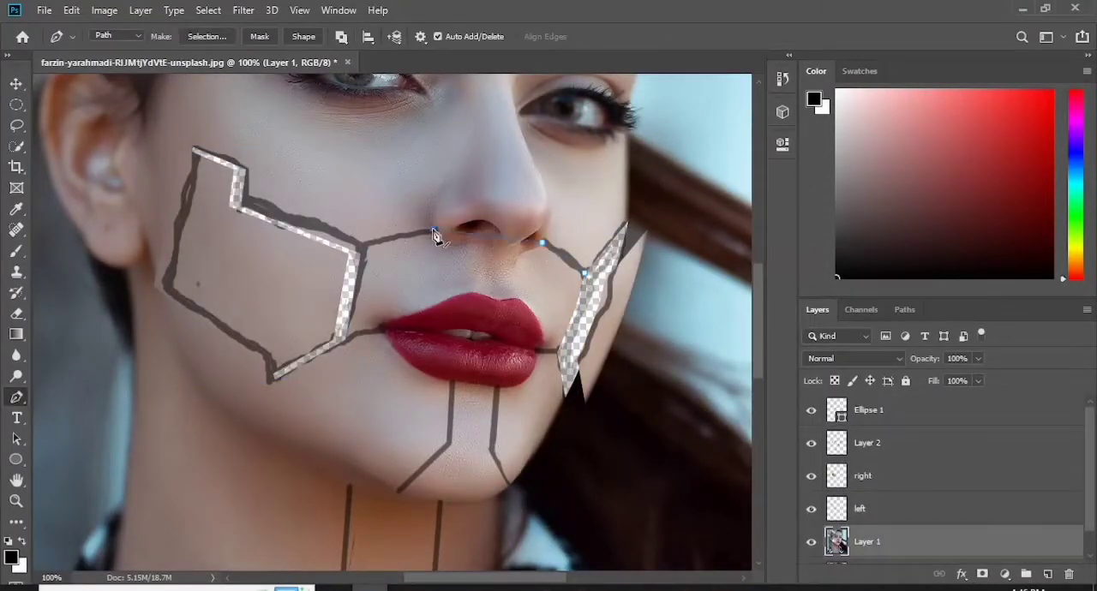
{"action": "left_click", "coordinate": [434, 230]}
{"action": "left_click", "coordinate": [361, 251]}
{"action": "key", "text": "Escape"}
- Trace the short lines at both mouth corners and the chin lines with open Pen paths
{"action": "left_click", "coordinate": [344, 342]}
{"action": "left_click", "coordinate": [383, 328]}
{"action": "key", "text": "Escape"}
{"action": "left_click", "coordinate": [558, 351]}
{"action": "left_click", "coordinate": [535, 350]}
{"action": "left_click", "coordinate": [511, 489]}
{"action": "key", "text": "Escape"}
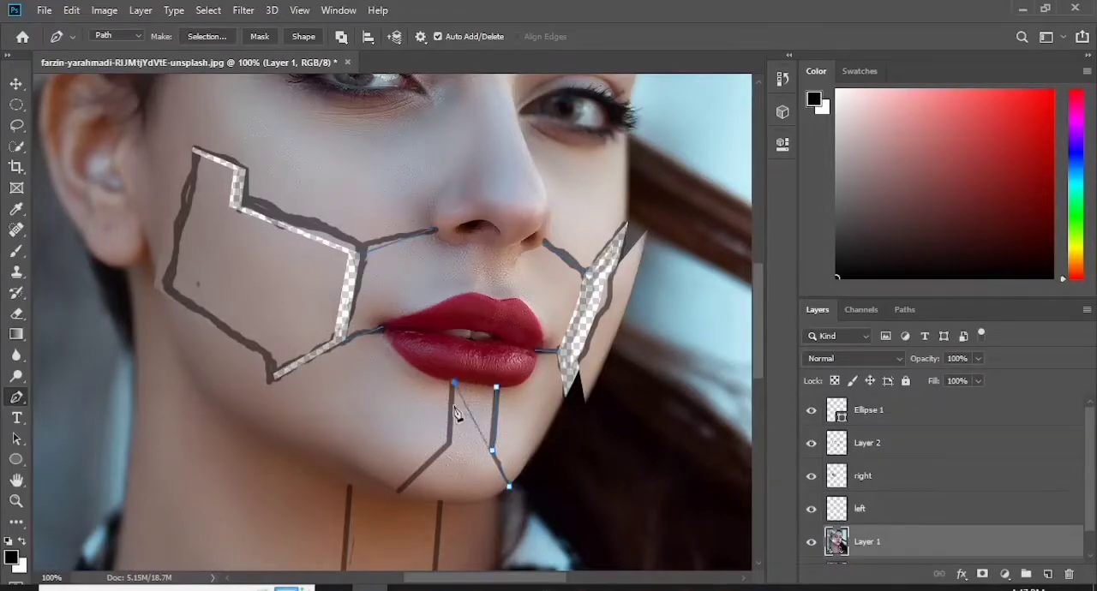
- Trace the neck lines above and below the circle with separate open Pen paths
{"action": "scroll", "coordinate": [444, 489], "scroll_direction": "down", "scroll_amount": 5}
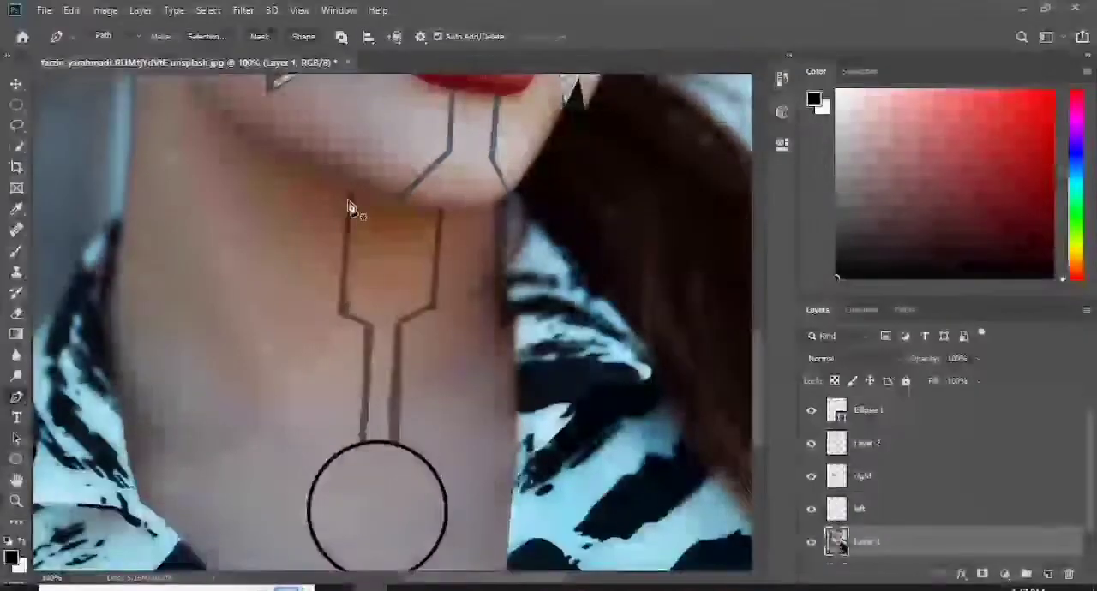
{"action": "left_click", "coordinate": [440, 212]}
{"action": "left_click", "coordinate": [434, 310]}
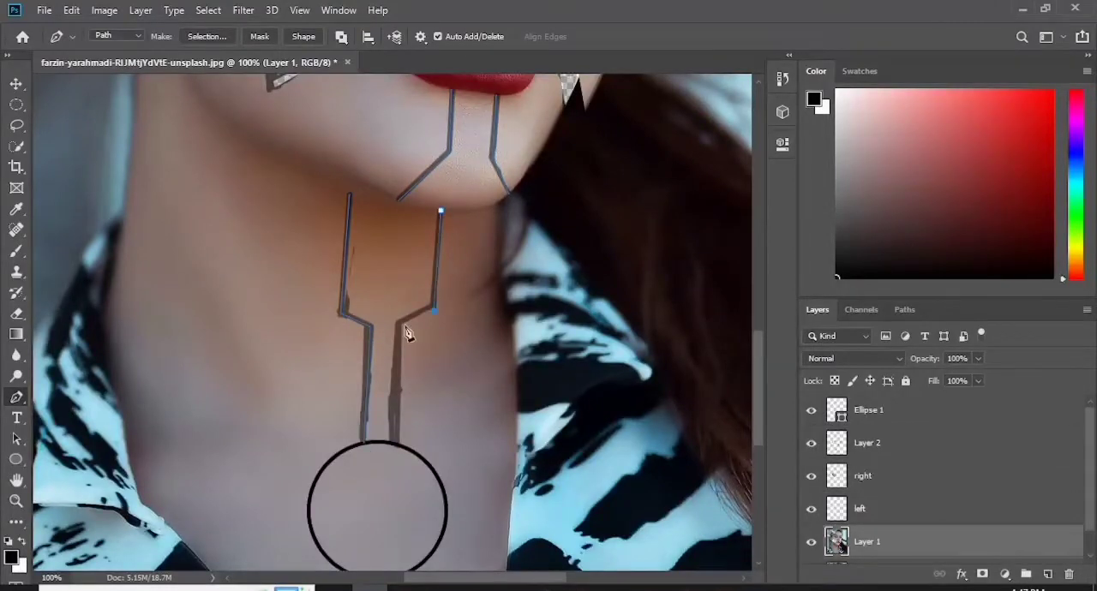
{"action": "left_click", "coordinate": [398, 444]}
{"action": "scroll", "coordinate": [399, 395], "scroll_direction": "down", "scroll_amount": 5}
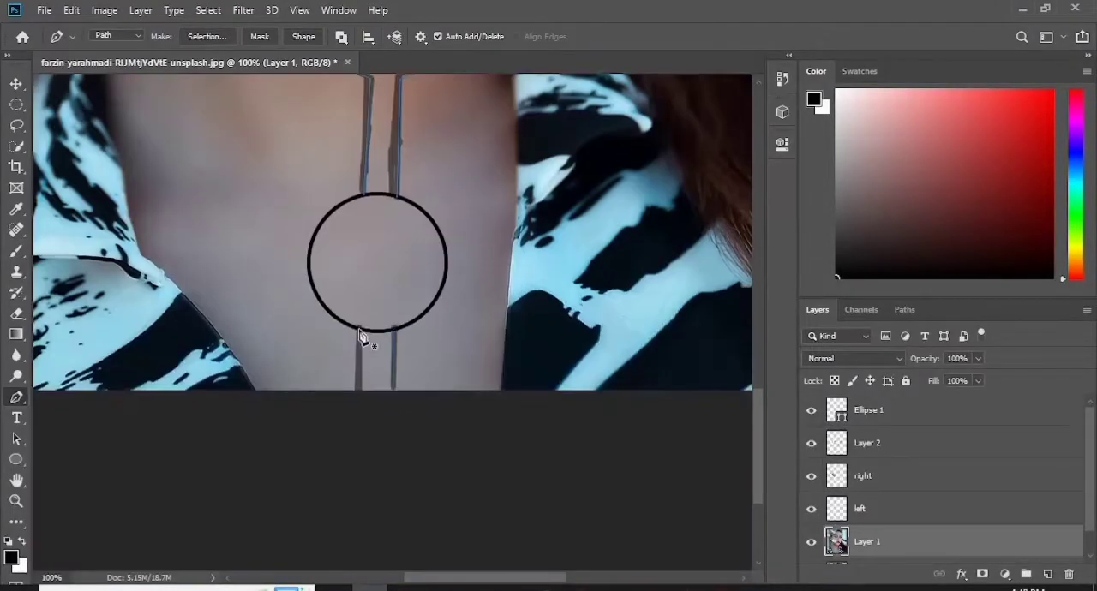
{"action": "left_click", "coordinate": [358, 330]}
- Add a new layer above Layer 1 and name it "lines"
{"action": "left_click", "coordinate": [1047, 574]}
{"action": "double_click", "coordinate": [876, 515]}
{"action": "type", "text": "lines"}
{"action": "key", "text": "Return"}
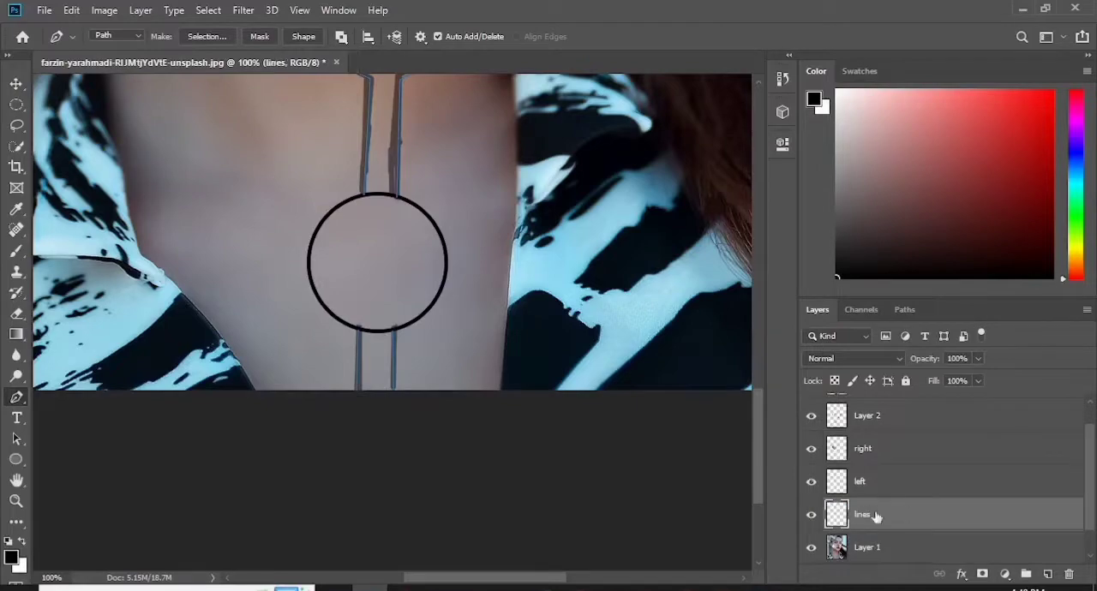
- Stroke all the traced Pen paths in black on the "lines" layer and dismiss the path outlines
{"action": "key", "text": "ctrl+0"}
{"action": "right_click", "coordinate": [458, 294]}
{"action": "left_click", "coordinate": [507, 397]}
{"action": "left_click", "coordinate": [647, 181]}
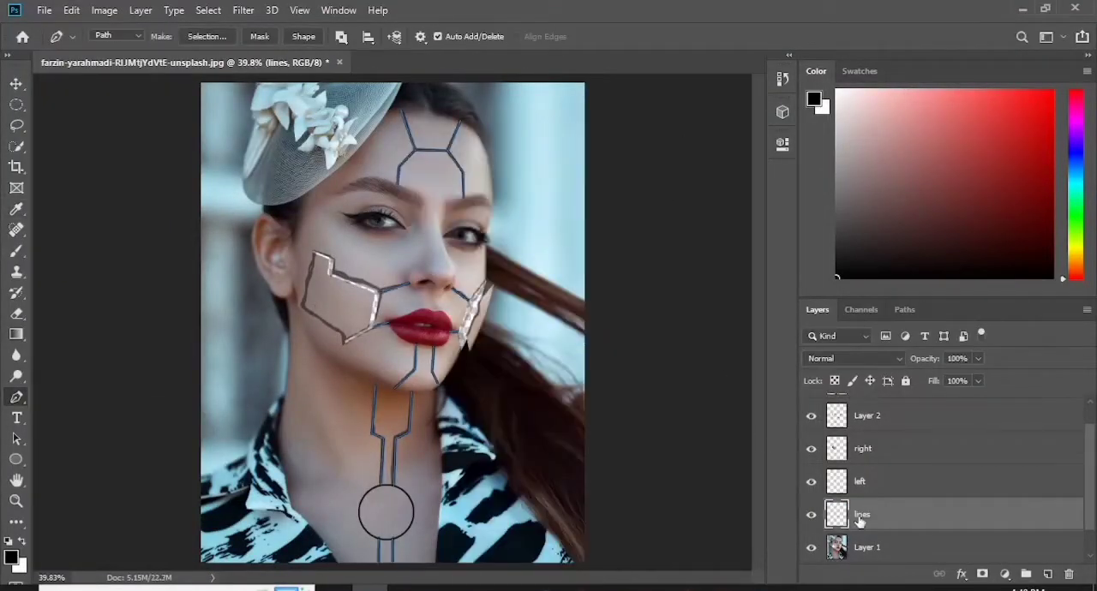
{"action": "left_click", "coordinate": [912, 551]}
{"action": "key", "text": "Return"}
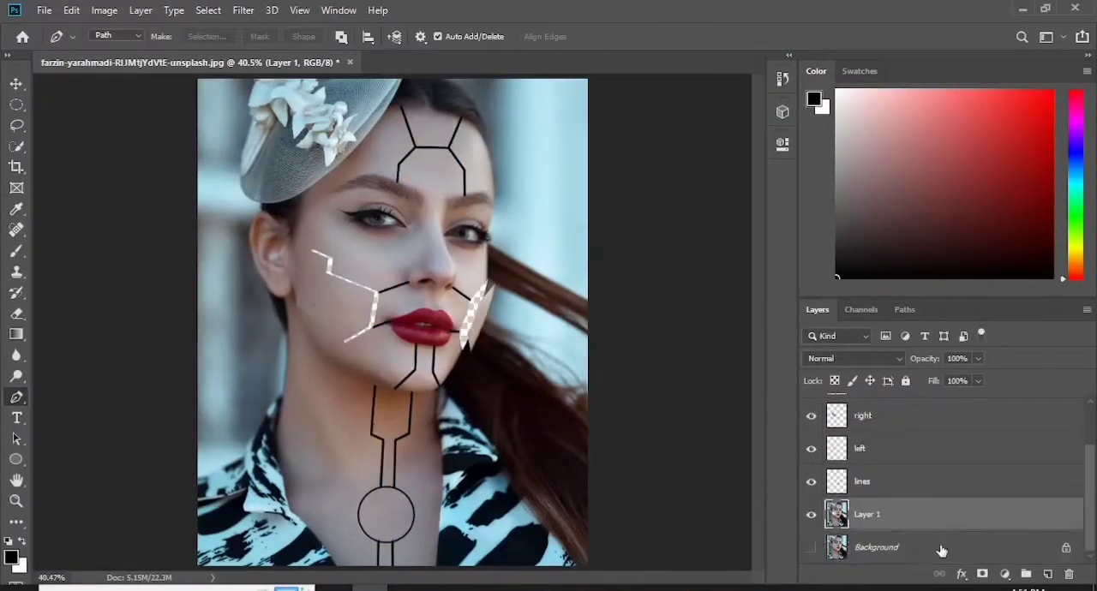
- Add a new layer directly above the Background layer and fill it with black
{"action": "left_click", "coordinate": [941, 549]}
{"action": "left_click", "coordinate": [1047, 575]}
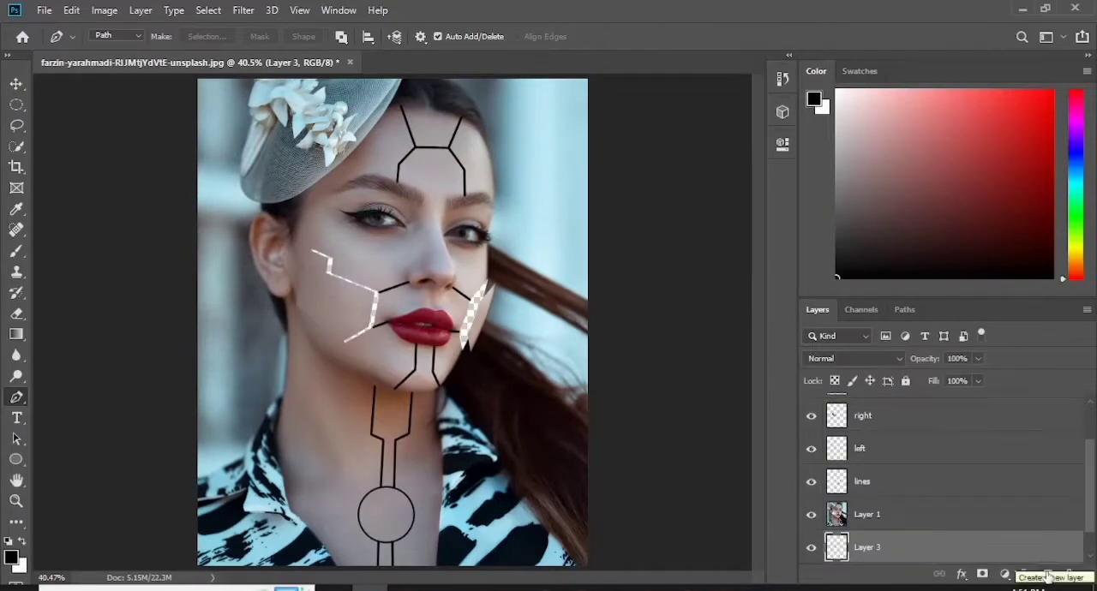
{"action": "key", "text": "alt+BackSpace"}
- Move the "right" cheek piece farther out toward the ear to widen the black gap
{"action": "left_click_drag", "start_coordinate": [1092, 499], "coordinate": [1092, 451]}
{"action": "left_click", "coordinate": [16, 84]}
{"action": "left_click_drag", "start_coordinate": [342, 305], "coordinate": [335, 307]}
{"action": "key", "text": "ctrl+plus"}
{"action": "key", "text": "ctrl+plus"}
{"action": "left_click_drag", "start_coordinate": [758, 327], "coordinate": [758, 314]}
{"action": "left_click_drag", "start_coordinate": [306, 356], "coordinate": [299, 356]}
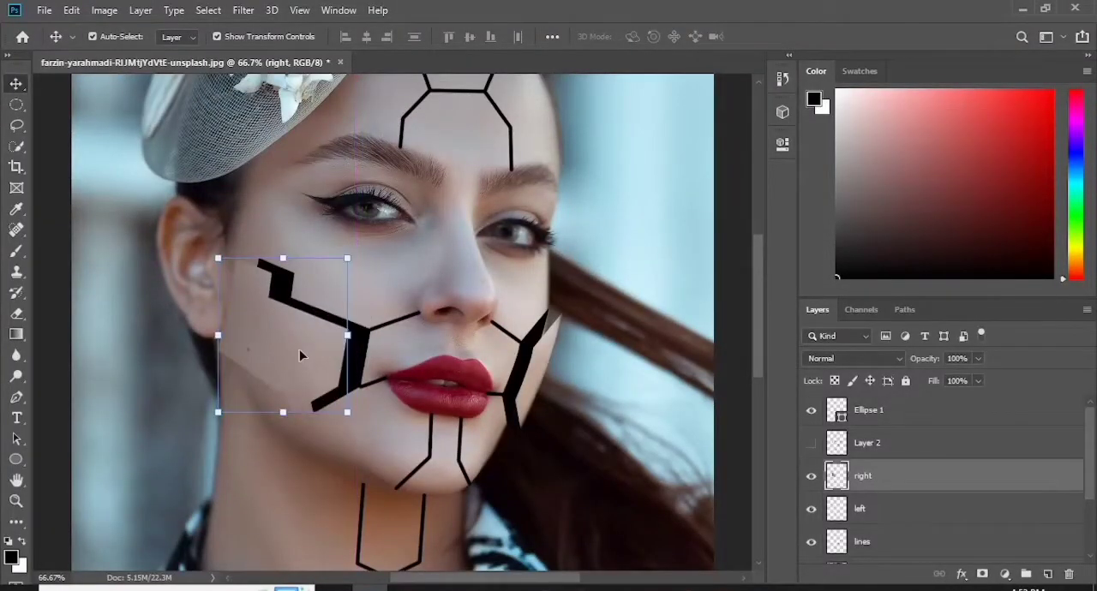
- Duplicate the "right" layer beneath the original and brighten the copy with a clipped Curves adjustment
{"action": "left_click_drag", "start_coordinate": [945, 477], "coordinate": [910, 534], "text": "alt"}
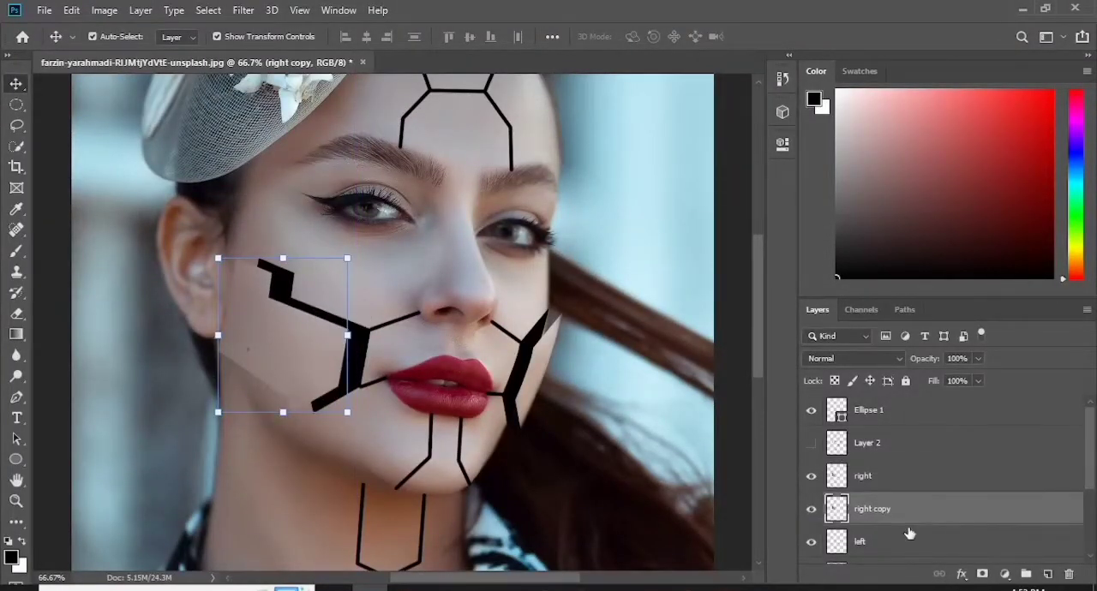
{"action": "left_click", "coordinate": [1004, 574]}
{"action": "left_click", "coordinate": [994, 370]}
{"action": "left_click_drag", "start_coordinate": [657, 312], "coordinate": [634, 296]}
{"action": "left_click", "coordinate": [734, 139]}
- Offset the "right copy" layer 12 px toward the nose as a bright edge and reposition the "right" cheek piece
{"action": "left_click", "coordinate": [311, 365]}
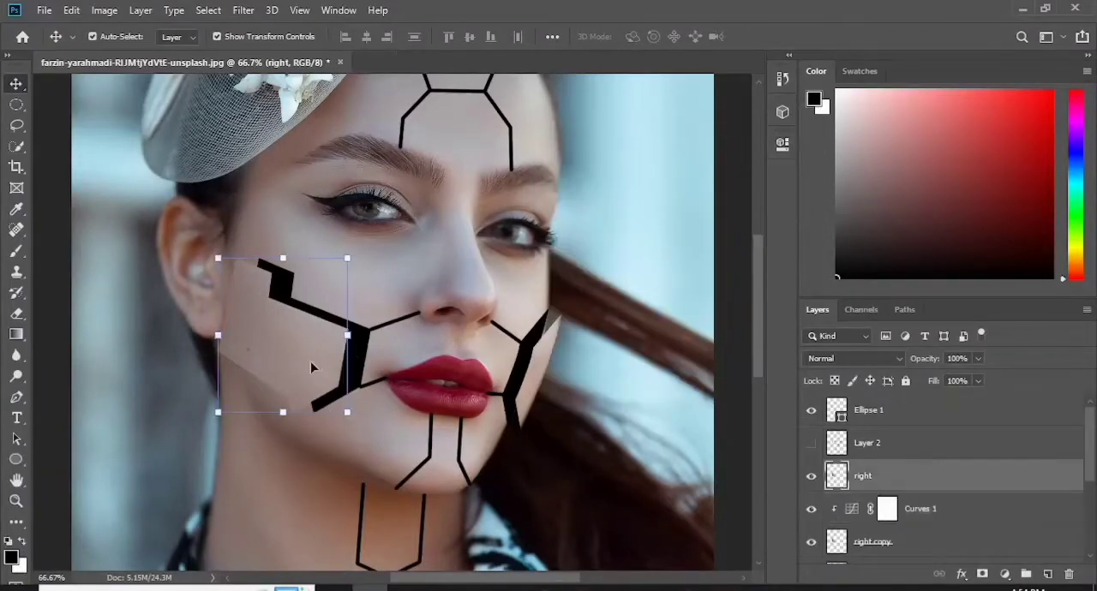
{"action": "left_click", "coordinate": [908, 541]}
{"action": "key", "text": "ctrl+t"}
{"action": "left_click_drag", "start_coordinate": [337, 334], "coordinate": [343, 334]}
{"action": "key", "text": "ctrl+plus"}
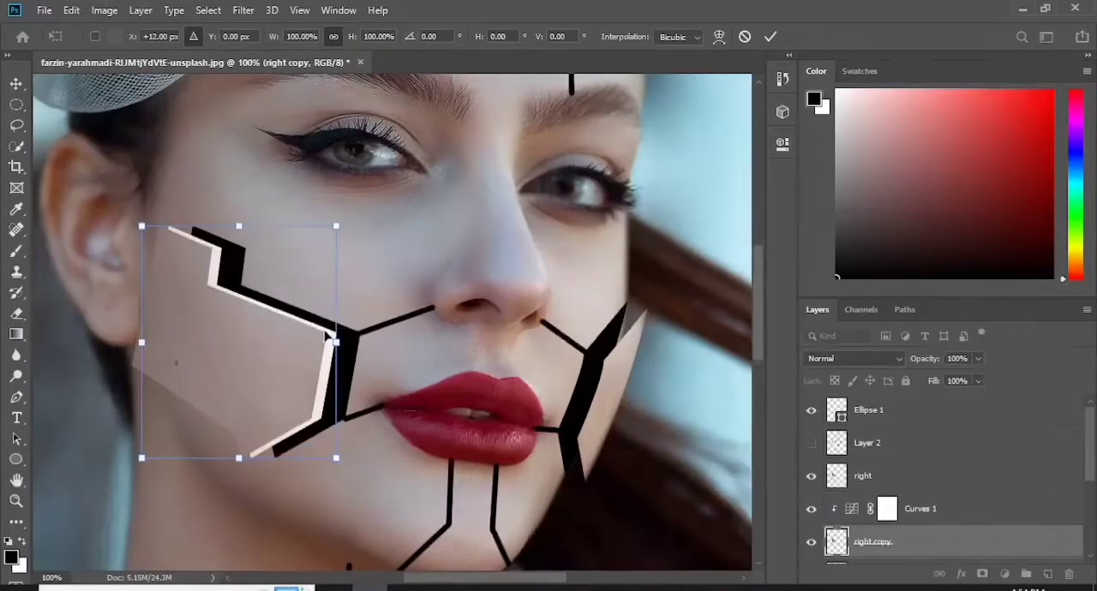
{"action": "key", "text": "Return"}
{"action": "left_click_drag", "start_coordinate": [229, 360], "coordinate": [259, 365]}
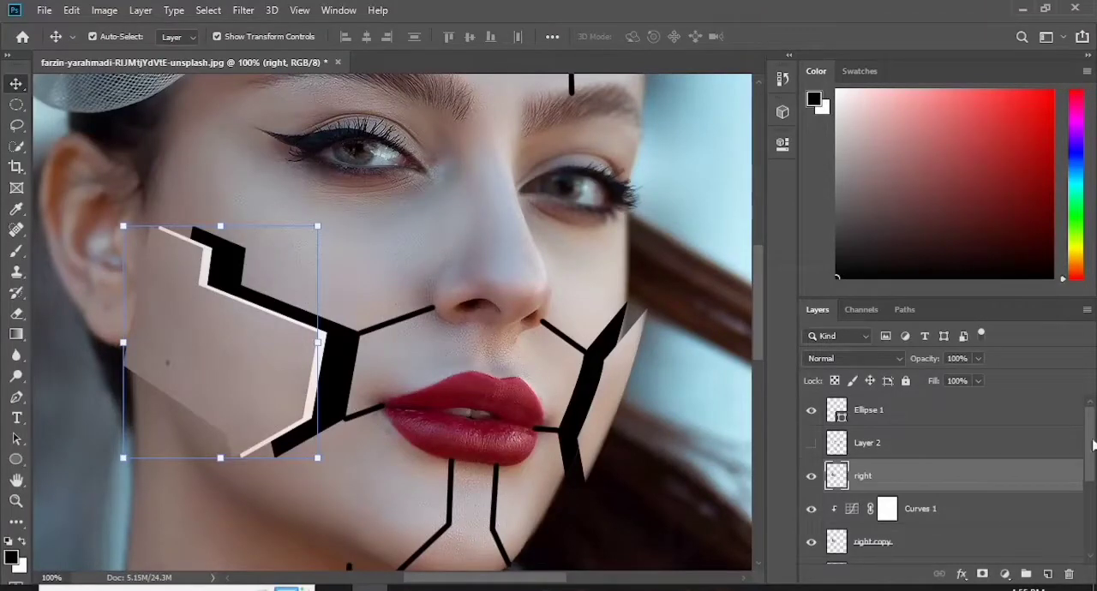
- Duplicate the "left" layer and place the copy beneath the original
{"action": "left_click_drag", "start_coordinate": [1092, 442], "coordinate": [1091, 474]}
{"action": "left_click", "coordinate": [886, 492]}
{"action": "key", "text": "ctrl+j"}
{"action": "left_click_drag", "start_coordinate": [905, 495], "coordinate": [897, 524]}
- Brighten "left copy" with a clipped Curves adjustment and shift the "left" piece slightly outward from its copy
{"action": "left_click", "coordinate": [1004, 573]}
{"action": "left_click", "coordinate": [934, 372]}
{"action": "left_click_drag", "start_coordinate": [648, 320], "coordinate": [649, 277]}
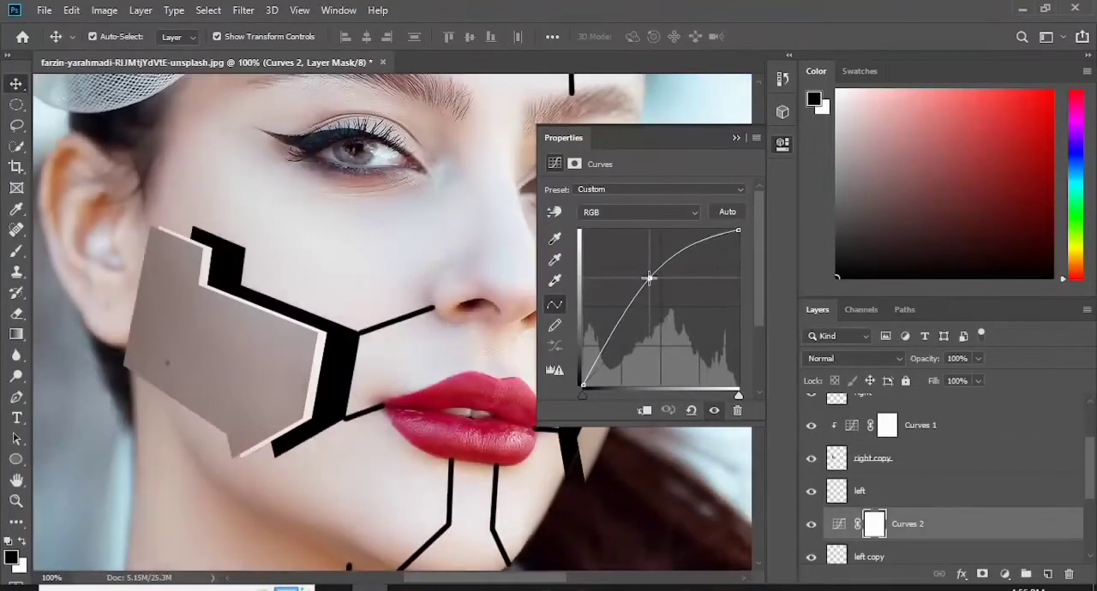
{"action": "left_click", "coordinate": [644, 411]}
{"action": "left_click", "coordinate": [736, 138]}
{"action": "left_click_drag", "start_coordinate": [605, 394], "coordinate": [614, 395]}
- Group the right piece with its copy and Curves layer, and group the left piece's layers the same way
{"action": "scroll", "coordinate": [1094, 482], "scroll_direction": "up", "scroll_amount": 2}
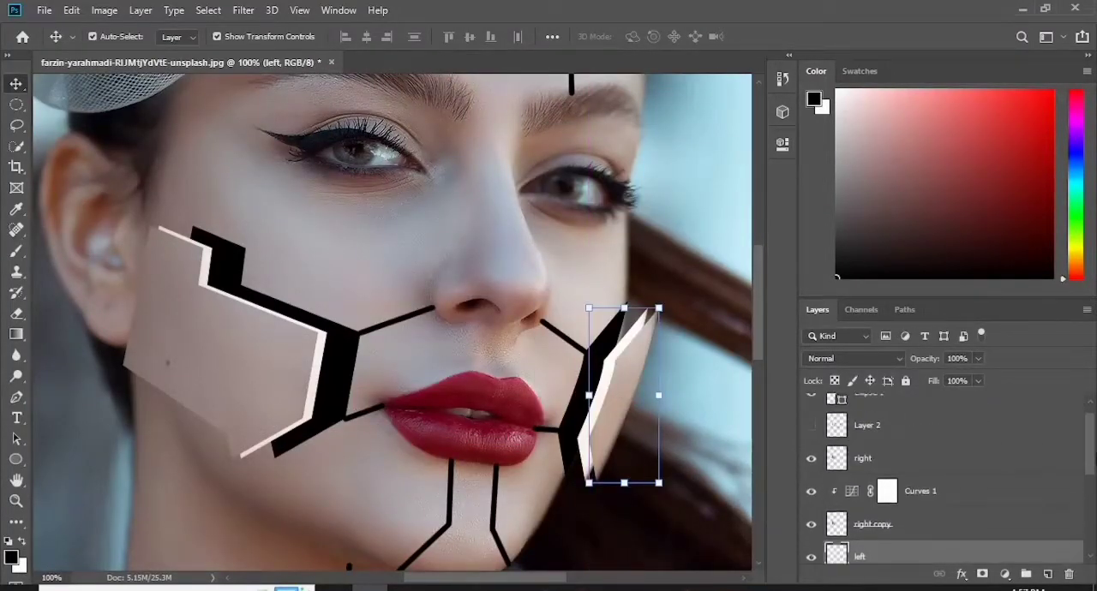
{"action": "left_click", "coordinate": [885, 459]}
{"action": "left_click", "coordinate": [899, 528], "text": "shift"}
{"action": "key", "text": "ctrl+g"}
{"action": "left_click", "coordinate": [891, 479]}
{"action": "left_click", "coordinate": [901, 547], "text": "shift"}
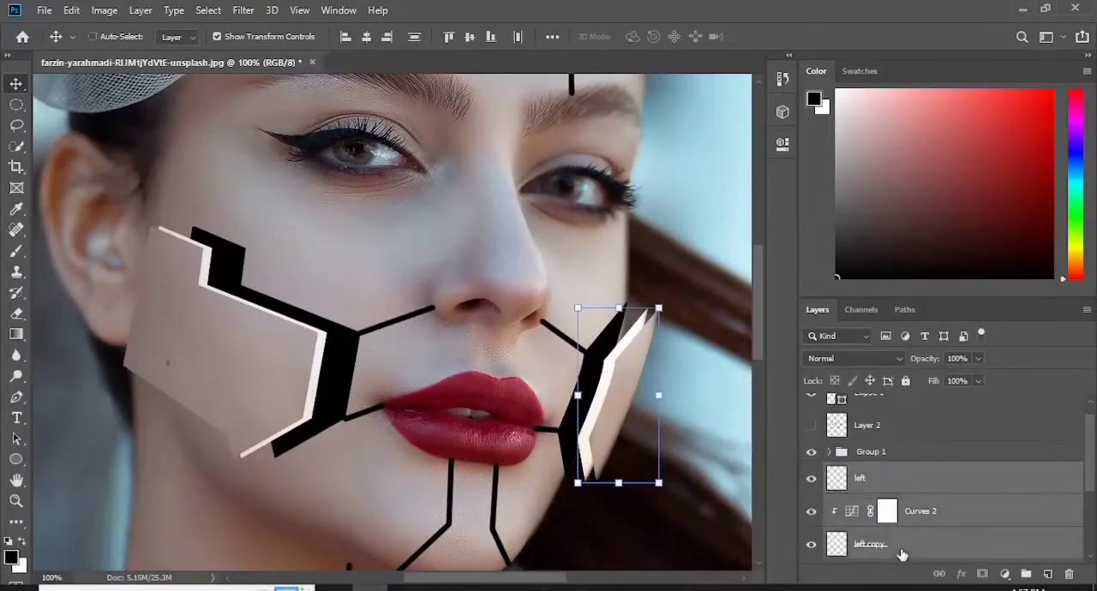
{"action": "key", "text": "ctrl+g"}
- Rename the two new groups "right" and "left"
{"action": "double_click", "coordinate": [871, 452]}
{"action": "type", "text": "right"}
{"action": "key", "text": "Return"}
{"action": "double_click", "coordinate": [864, 472]}
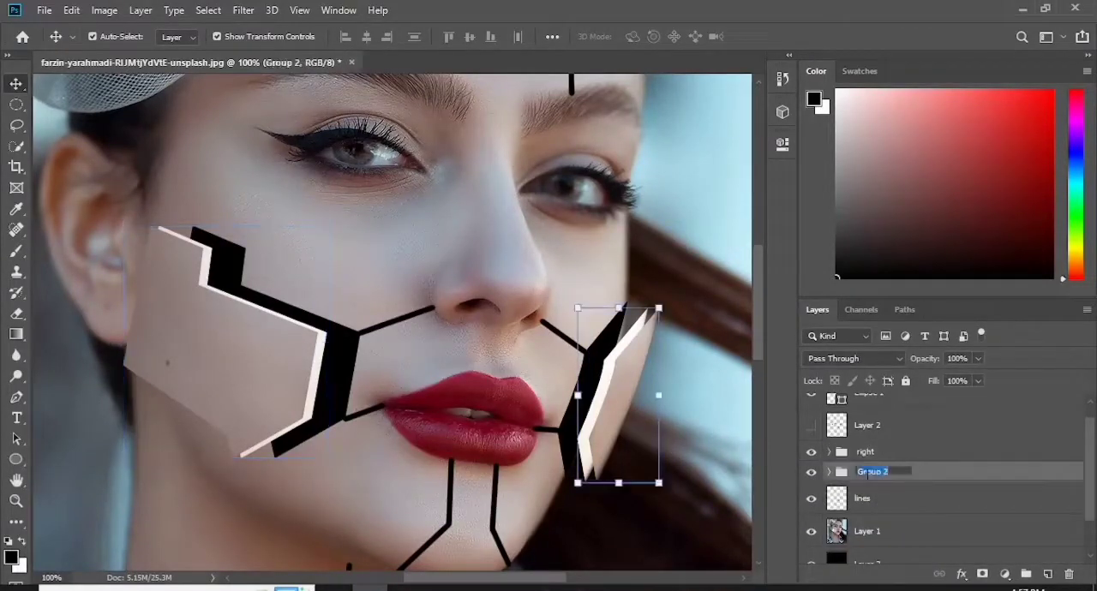
{"action": "type", "text": "left"}
{"action": "key", "text": "Return"}
- On "right copy", brush in the missing corners of the bright edge using a pale colour sampled from that edge
{"action": "left_click", "coordinate": [827, 452]}
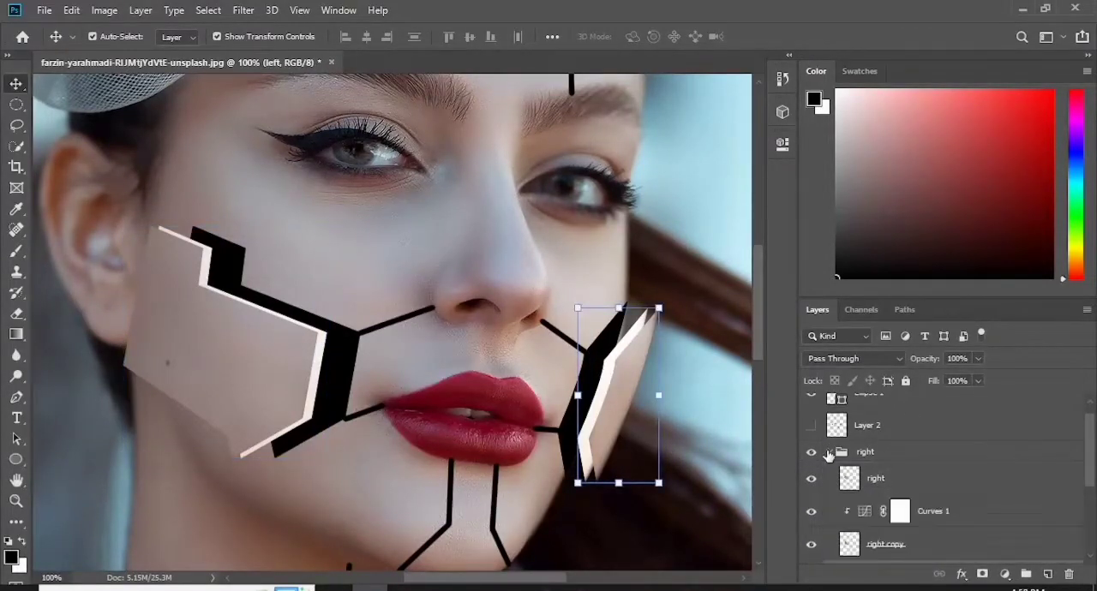
{"action": "left_click", "coordinate": [887, 479]}
{"action": "left_click", "coordinate": [895, 544]}
{"action": "key", "text": "ctrl+plus"}
{"action": "left_click_drag", "start_coordinate": [465, 578], "coordinate": [395, 578]}
{"action": "scroll", "coordinate": [345, 364], "scroll_direction": "up", "scroll_amount": 3}
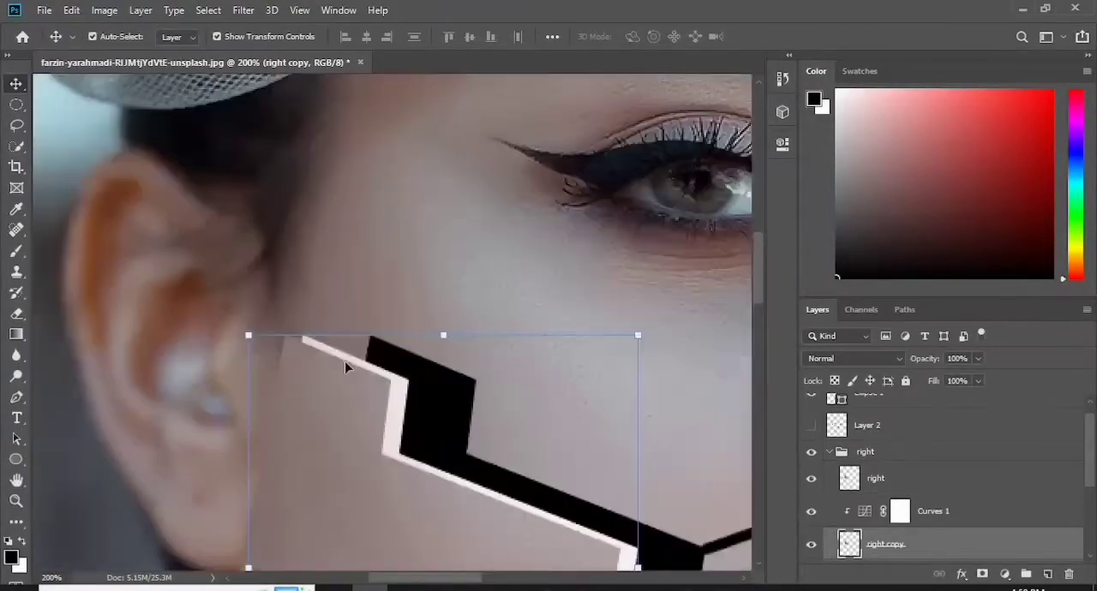
{"action": "left_click", "coordinate": [12, 557]}
{"action": "left_click", "coordinate": [396, 398]}
{"action": "left_click", "coordinate": [931, 104]}
{"action": "key", "text": "b"}
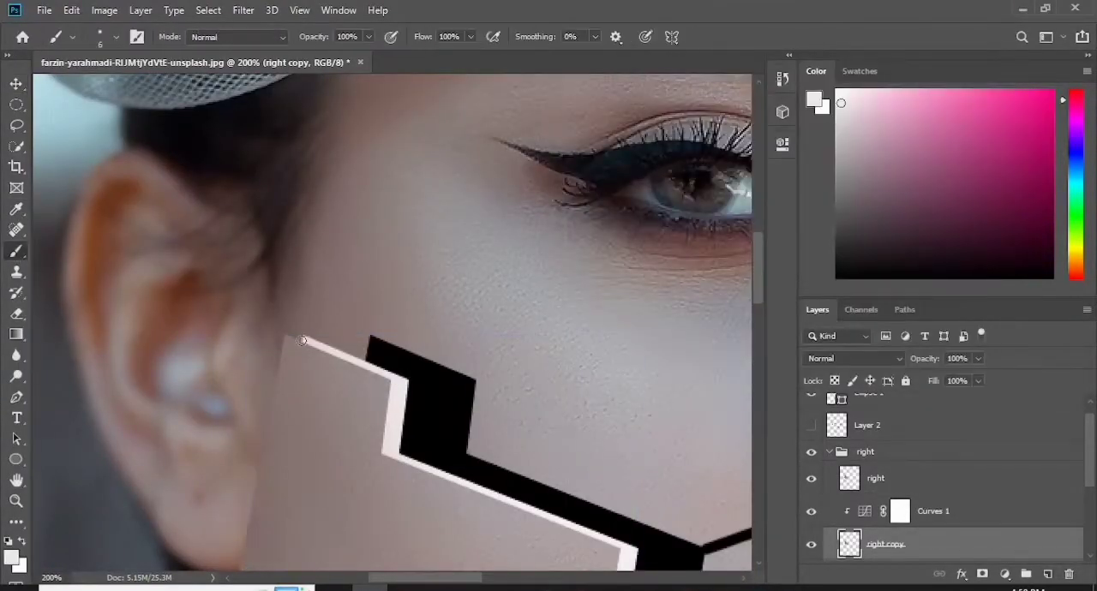
{"action": "scroll", "coordinate": [386, 369], "scroll_direction": "down", "scroll_amount": 5}
{"action": "left_click_drag", "start_coordinate": [757, 327], "coordinate": [762, 300]}
{"action": "left_click", "coordinate": [744, 578]}
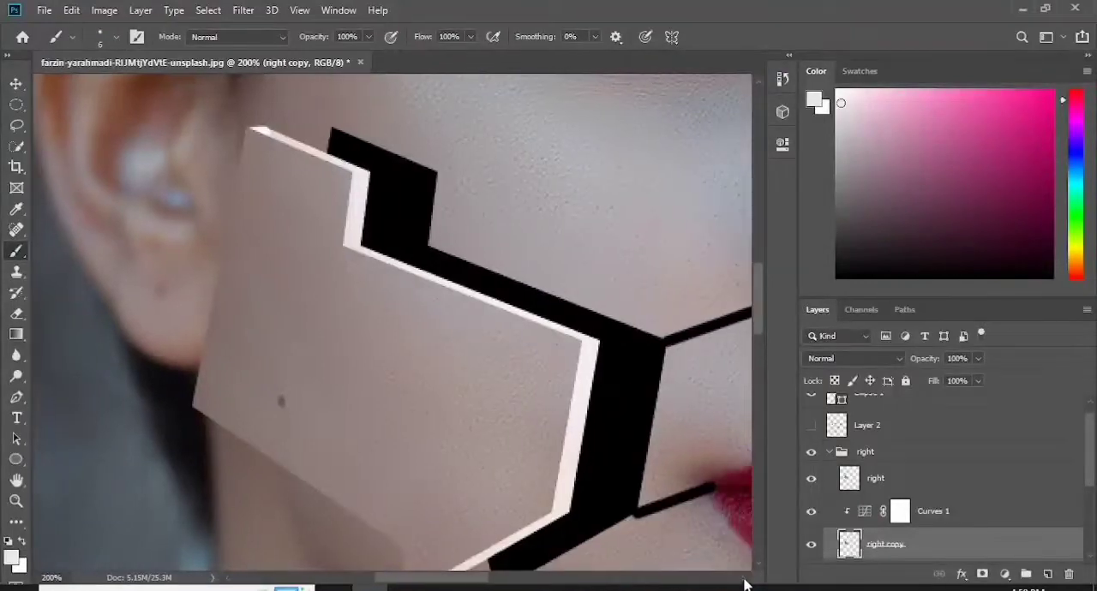
- On "left copy", fill out the upper and lower ends of the bright edge with a 7 px brush
{"action": "left_click_drag", "start_coordinate": [451, 579], "coordinate": [567, 578]}
{"action": "left_click_drag", "start_coordinate": [1089, 445], "coordinate": [1091, 497]}
{"action": "left_click", "coordinate": [828, 452]}
{"action": "left_click", "coordinate": [883, 543]}
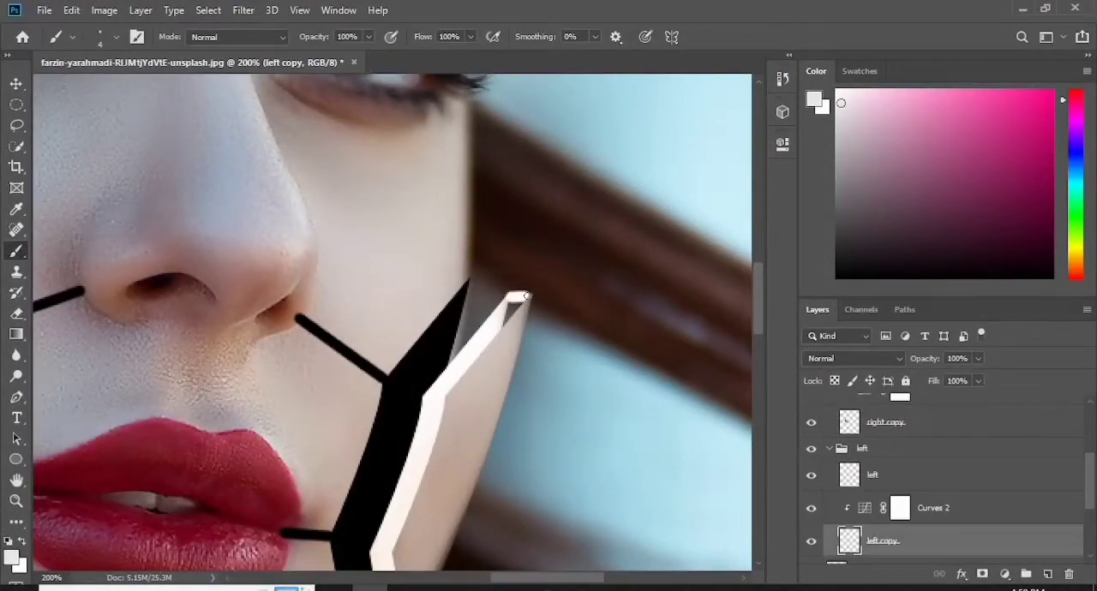
{"action": "key", "text": "bracketright"}
{"action": "key", "text": "bracketright"}
{"action": "key", "text": "bracketright"}
{"action": "left_click_drag", "start_coordinate": [510, 302], "coordinate": [511, 316]}
{"action": "scroll", "coordinate": [390, 322], "scroll_direction": "down", "scroll_amount": 5}
{"action": "mouse_move", "coordinate": [403, 322]}
{"action": "left_mouse_down"}
{"action": "mouse_move", "coordinate": [394, 300]}
{"action": "mouse_move", "coordinate": [385, 313]}
{"action": "left_mouse_up"}
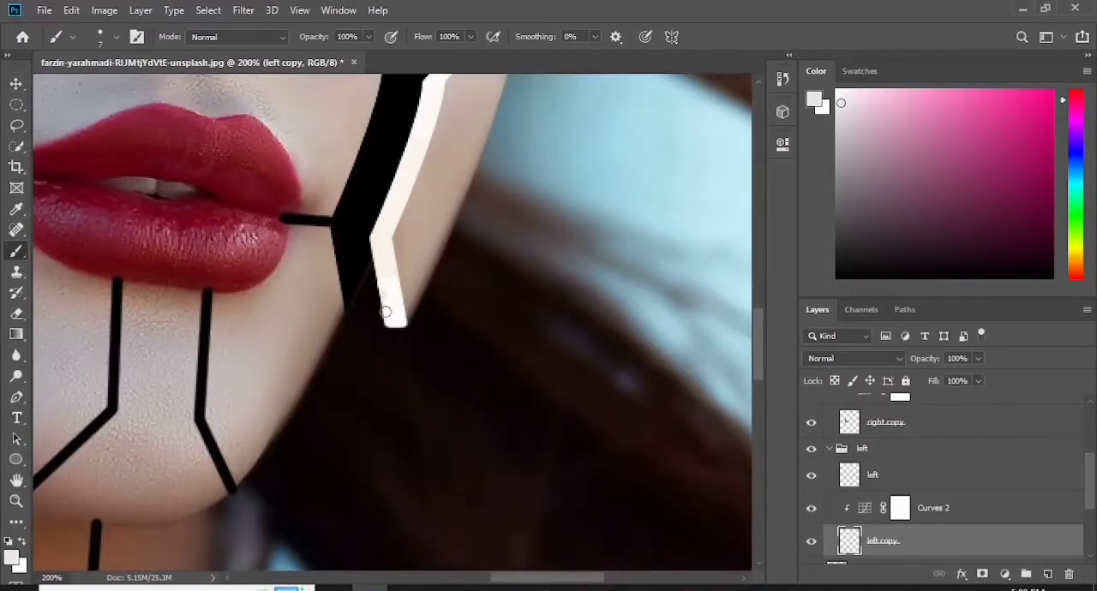
- Select the "right copy" layer and choose a darker greyish skin tone sampled from the cheek as the foreground colour
{"action": "key", "text": "ctrl+minus"}
{"action": "left_click_drag", "start_coordinate": [759, 332], "coordinate": [760, 307]}
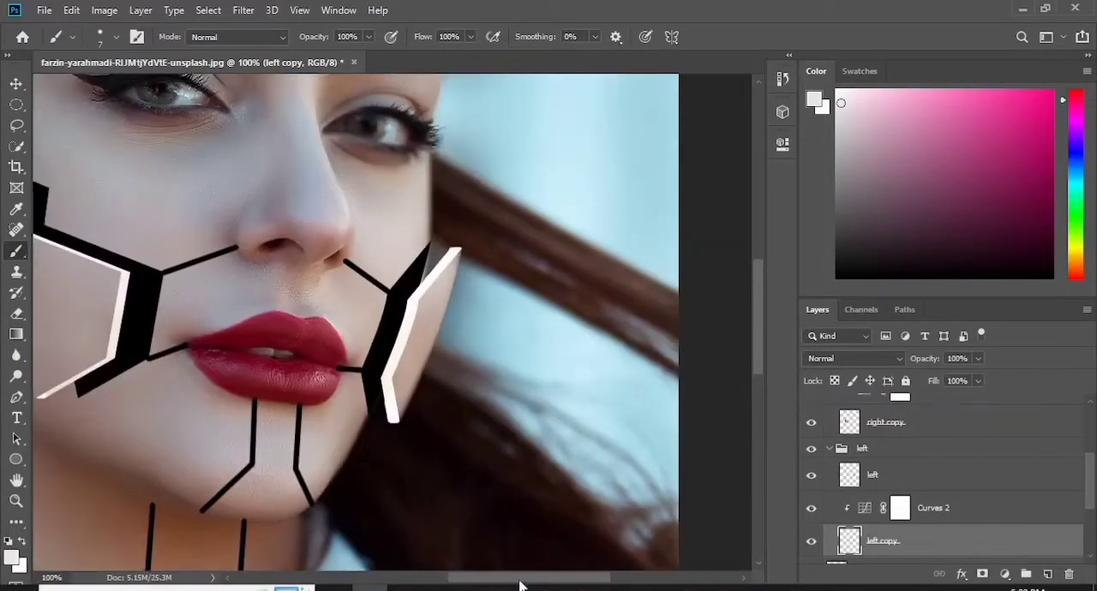
{"action": "left_click_drag", "start_coordinate": [519, 582], "coordinate": [472, 582]}
{"action": "left_click", "coordinate": [886, 422]}
{"action": "left_click", "coordinate": [12, 558]}
{"action": "left_click", "coordinate": [190, 184]}
{"action": "left_click", "coordinate": [230, 187]}
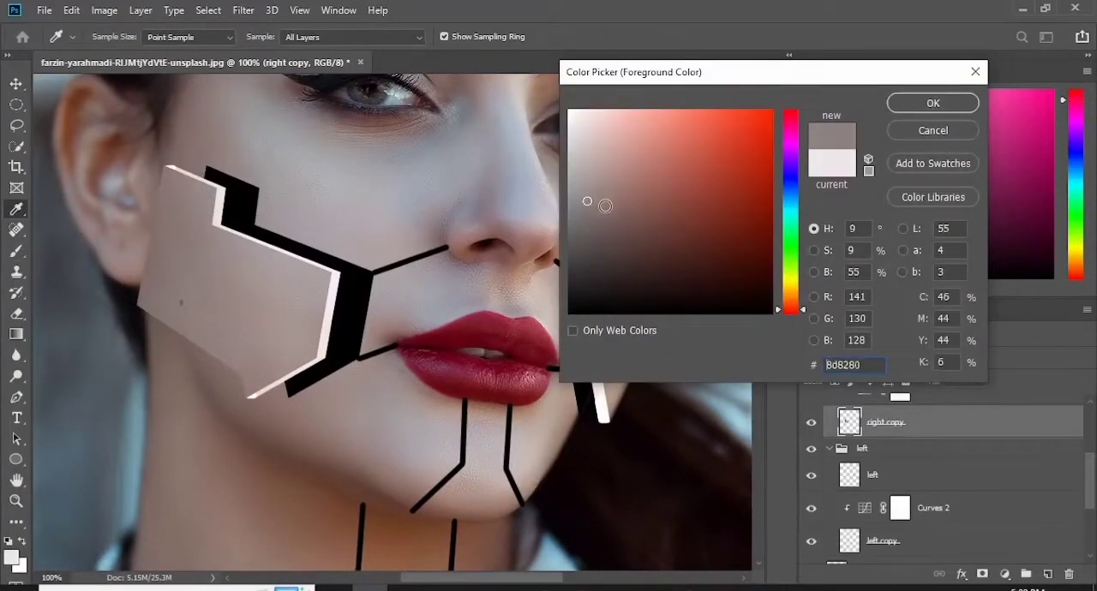
{"action": "mouse_move", "coordinate": [605, 206]}
{"action": "left_mouse_down"}
{"action": "mouse_move", "coordinate": [584, 192]}
{"action": "mouse_move", "coordinate": [595, 202]}
{"action": "left_mouse_up"}
{"action": "left_click", "coordinate": [931, 105]}
- Shade the upper and lower segments of the right piece's bright edge with straight brush strokes
{"action": "key", "text": "ctrl+plus"}
{"action": "left_click_drag", "start_coordinate": [480, 579], "coordinate": [430, 580]}
{"action": "left_click_drag", "start_coordinate": [760, 326], "coordinate": [763, 284]}
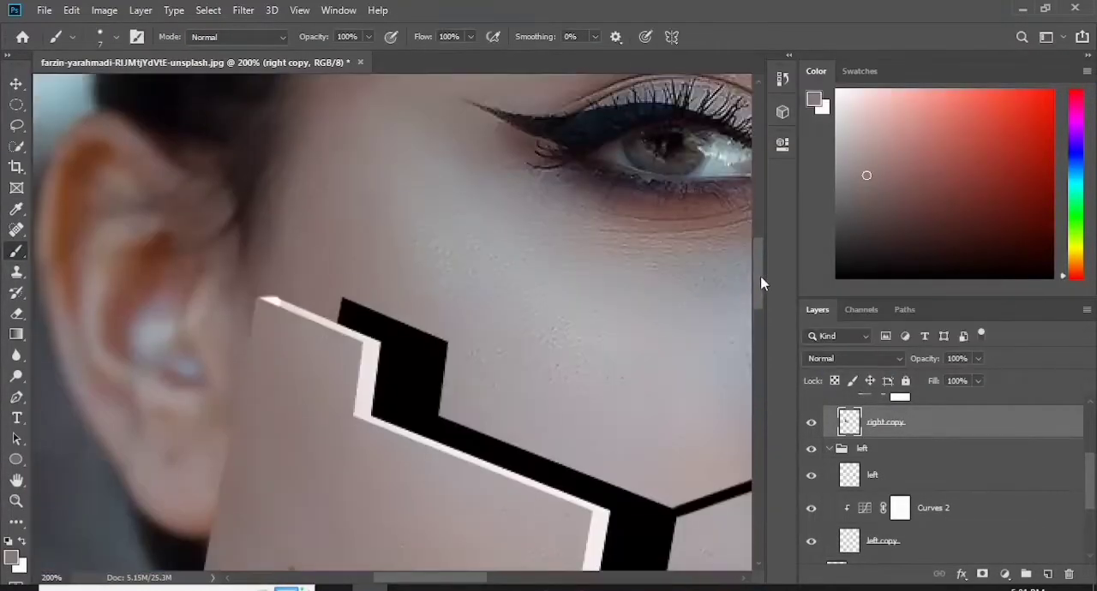
{"action": "left_click_drag", "start_coordinate": [270, 303], "coordinate": [374, 344]}
{"action": "left_click", "coordinate": [599, 512], "text": "shift"}
{"action": "scroll", "coordinate": [497, 483], "scroll_direction": "down", "scroll_amount": 5}
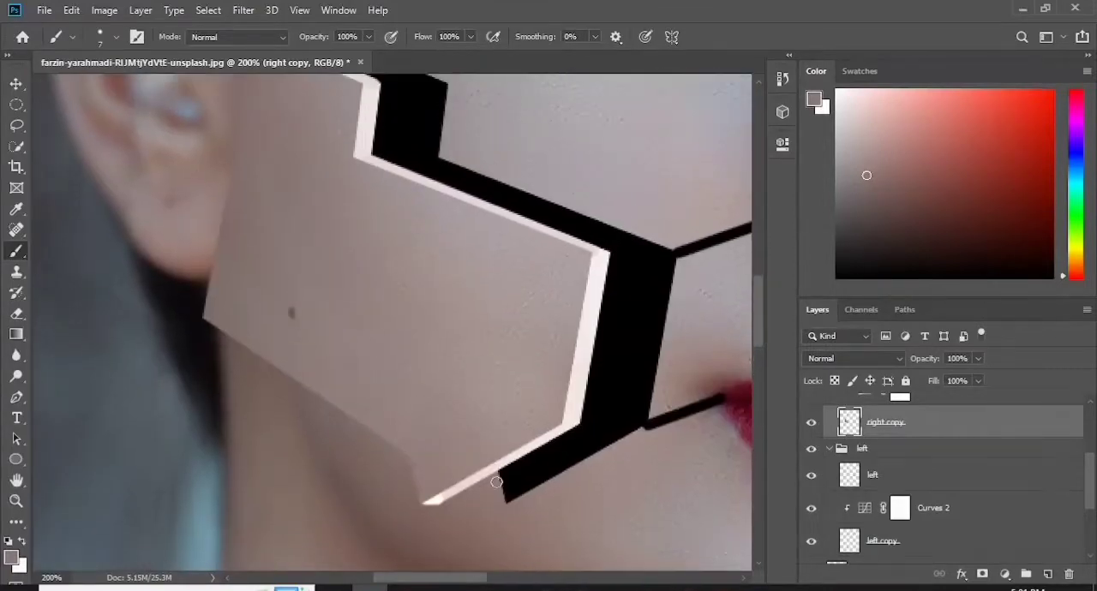
{"action": "left_click", "coordinate": [433, 501], "text": "shift"}
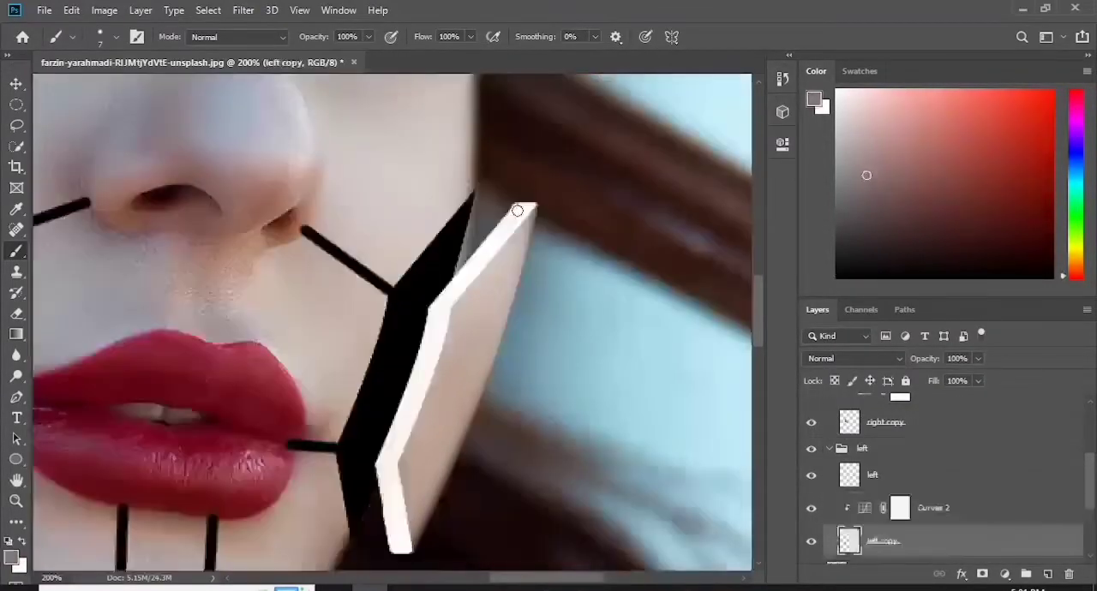
- On "left copy", shade the upper and lower segments of the bright edge with a 9 px brush
{"action": "key", "text": "bracketright"}
{"action": "key", "text": "bracketright"}
{"action": "key", "text": "ctrl+0"}
{"action": "key", "text": "ctrl+plus"}
{"action": "key", "text": "ctrl+plus"}
{"action": "key", "text": "ctrl+plus"}
{"action": "key", "text": "ctrl+plus"}
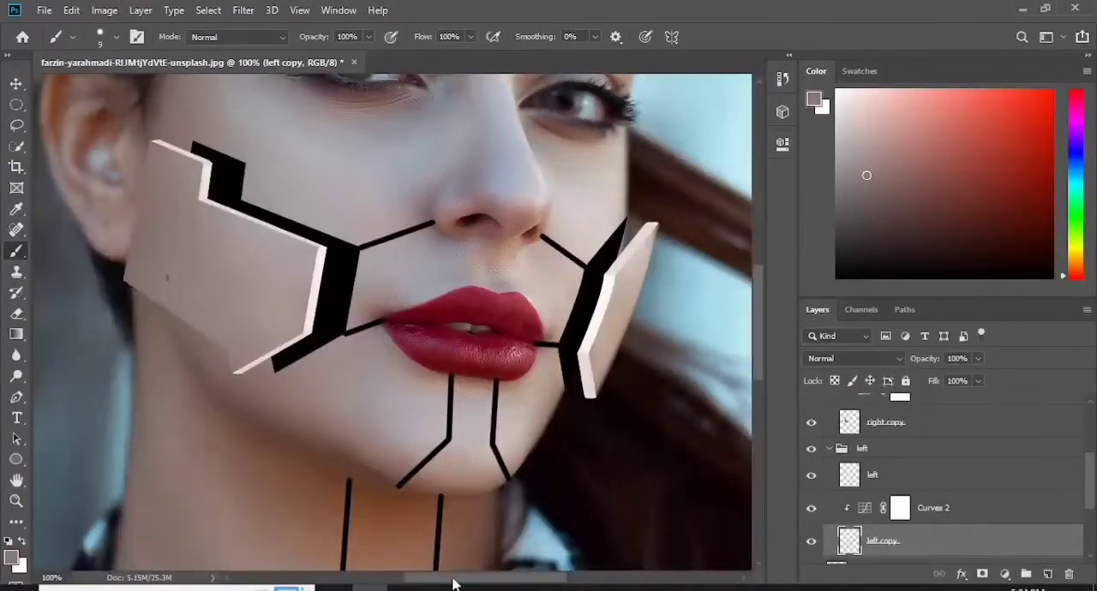
{"action": "left_click_drag", "start_coordinate": [477, 580], "coordinate": [531, 581]}
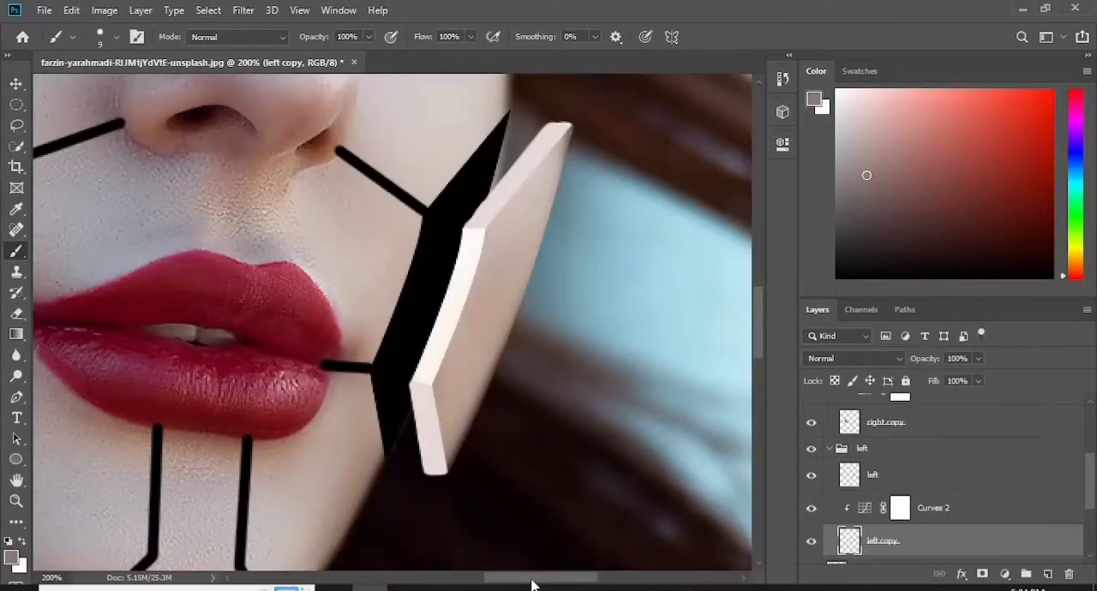
- Add a new layer above the "left" piece inside the "left" group
{"action": "left_click_drag", "start_coordinate": [1090, 483], "coordinate": [1090, 511]}
{"action": "left_click", "coordinate": [843, 406]}
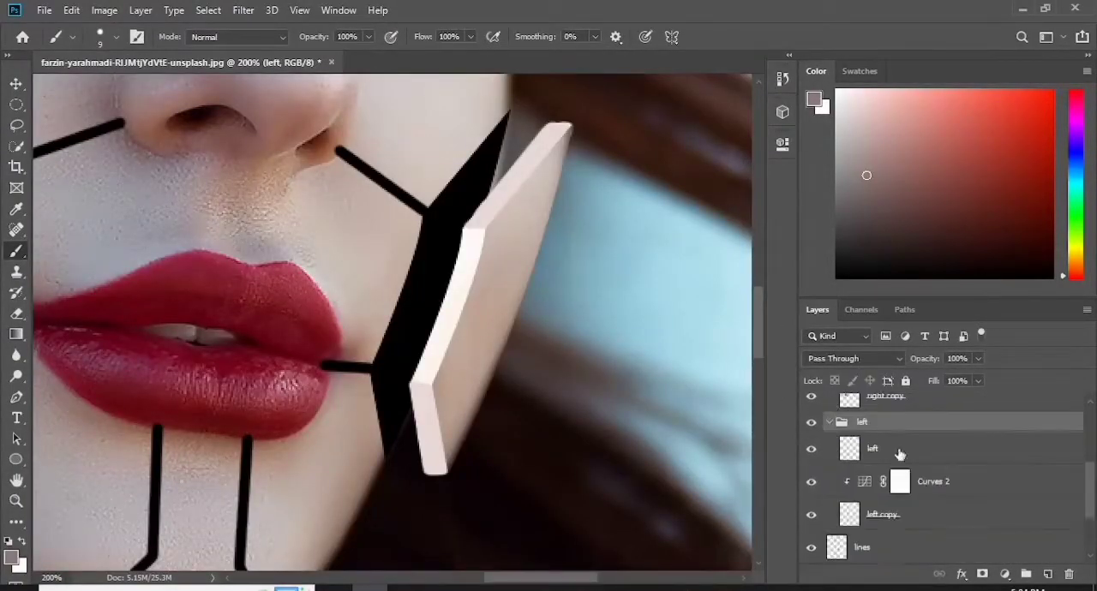
{"action": "left_click", "coordinate": [900, 454]}
{"action": "key", "text": "ctrl+shift+alt+n"}
- Sample a muted skin tone from the left cheek piece as the brush colour
{"action": "left_click", "coordinate": [12, 557]}
{"action": "left_click_drag", "start_coordinate": [529, 232], "coordinate": [550, 195]}
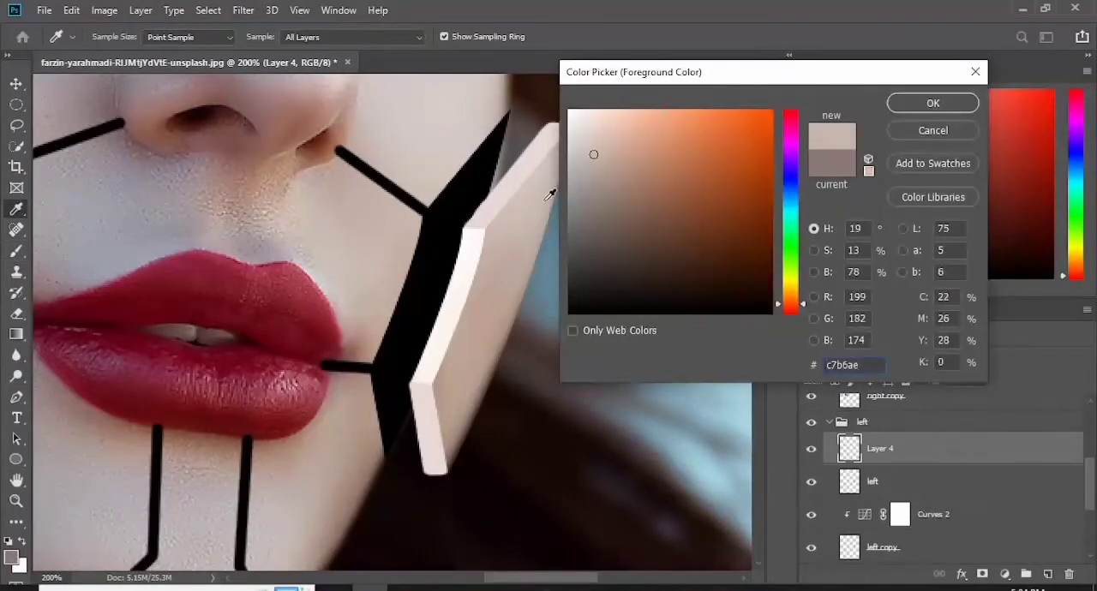
{"action": "left_click", "coordinate": [535, 190]}
{"action": "left_click", "coordinate": [465, 377]}
{"action": "left_click", "coordinate": [463, 433]}
{"action": "key", "text": "Return"}
{"action": "key", "text": "b"}
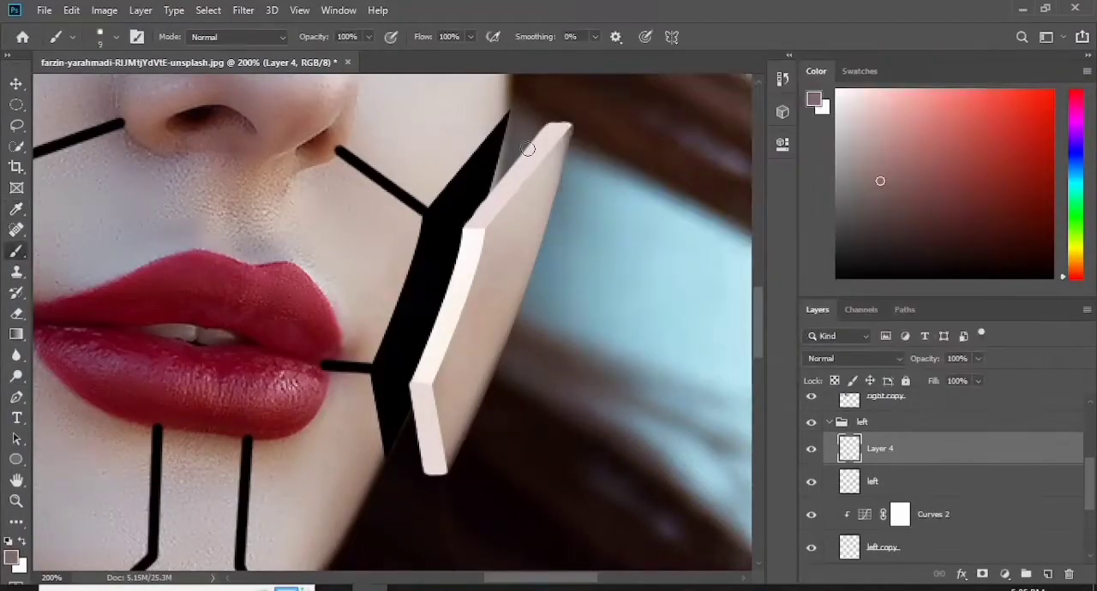
- Select a curved area behind the left piece's upper tip with a Pen path and brush it with the sampled tone
{"action": "left_click_drag", "start_coordinate": [759, 317], "coordinate": [761, 294]}
{"action": "key", "text": "p"}
{"action": "left_click", "coordinate": [527, 302]}
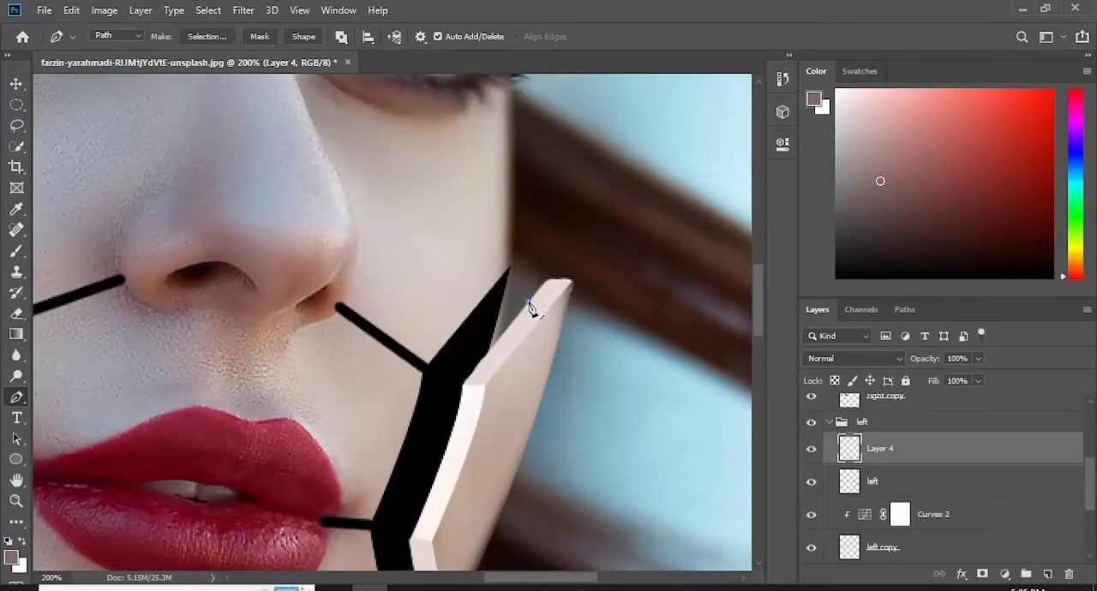
{"action": "left_click", "coordinate": [536, 280]}
{"action": "right_click", "coordinate": [530, 314]}
{"action": "left_click", "coordinate": [583, 292]}
{"action": "key", "text": "Return"}
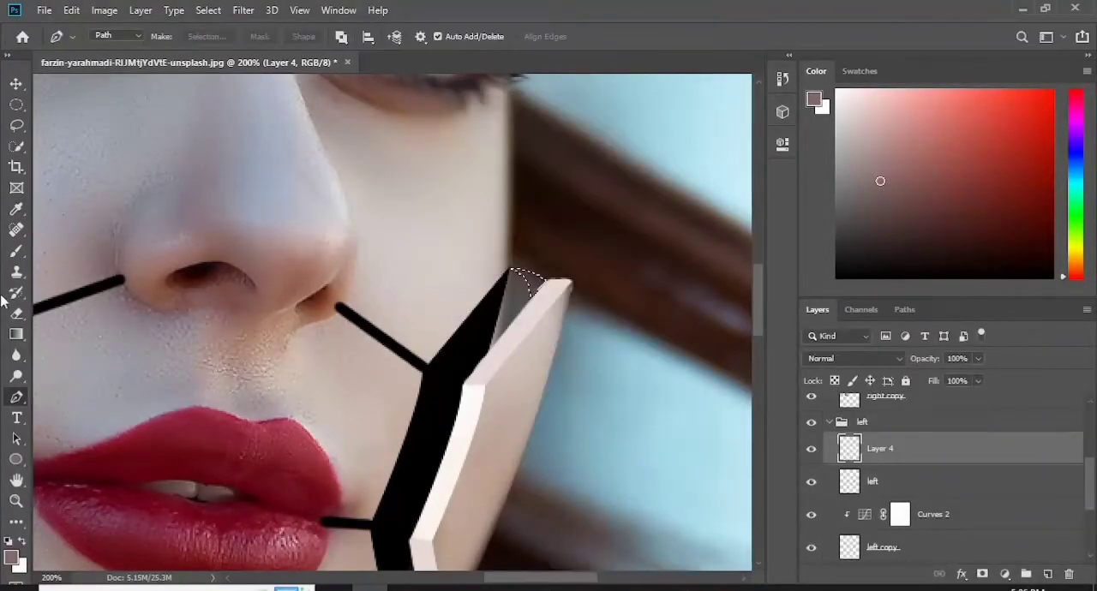
{"action": "key", "text": "b"}
{"action": "left_click_drag", "start_coordinate": [524, 304], "coordinate": [537, 318]}
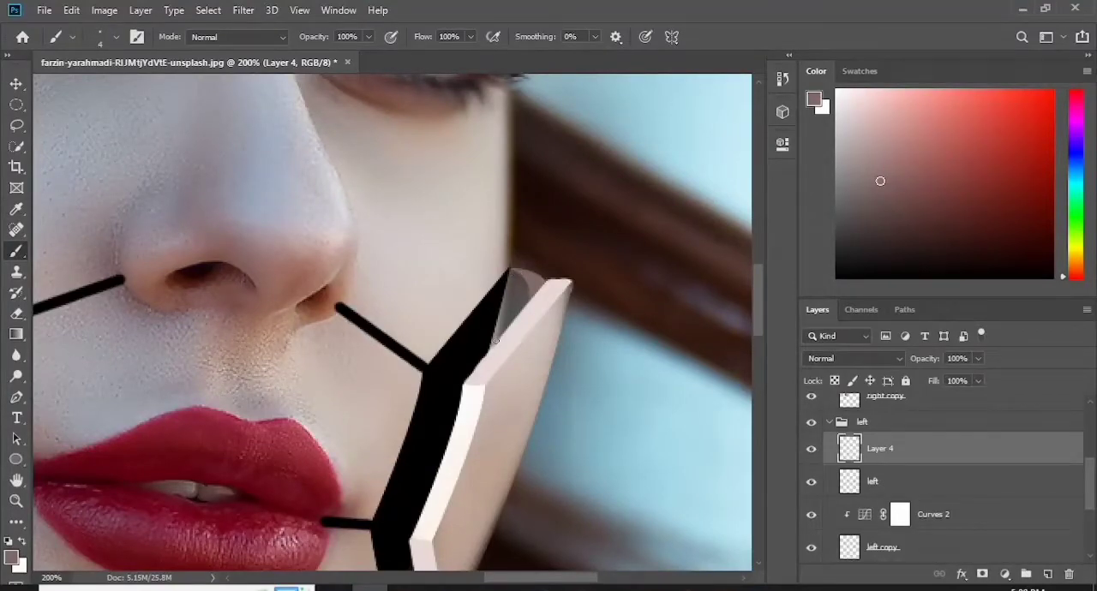
- Fill the curved area behind the left piece's tip solid with a 6 px brush and choose a soft 45 px eraser tip
{"action": "key", "text": "bracketright"}
{"action": "key", "text": "bracketright"}
{"action": "mouse_move", "coordinate": [524, 295]}
{"action": "left_mouse_down"}
{"action": "mouse_move", "coordinate": [537, 288]}
{"action": "mouse_move", "coordinate": [515, 272]}
{"action": "mouse_move", "coordinate": [523, 292]}
{"action": "left_mouse_up"}
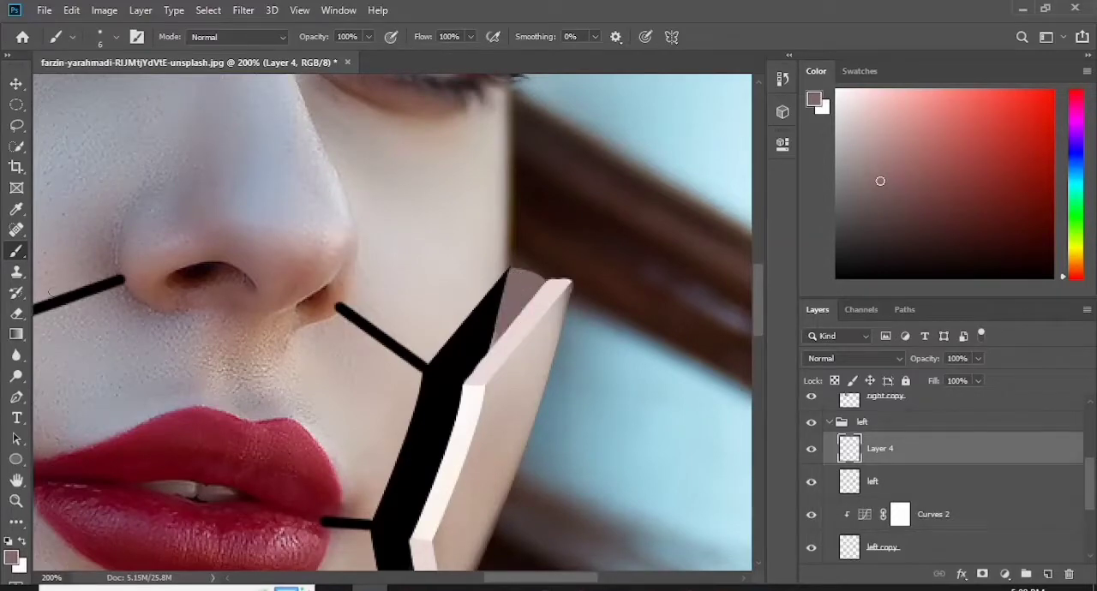
{"action": "left_click", "coordinate": [17, 313]}
{"action": "left_click", "coordinate": [116, 37]}
{"action": "left_click", "coordinate": [59, 159]}
{"action": "left_click", "coordinate": [423, 324]}
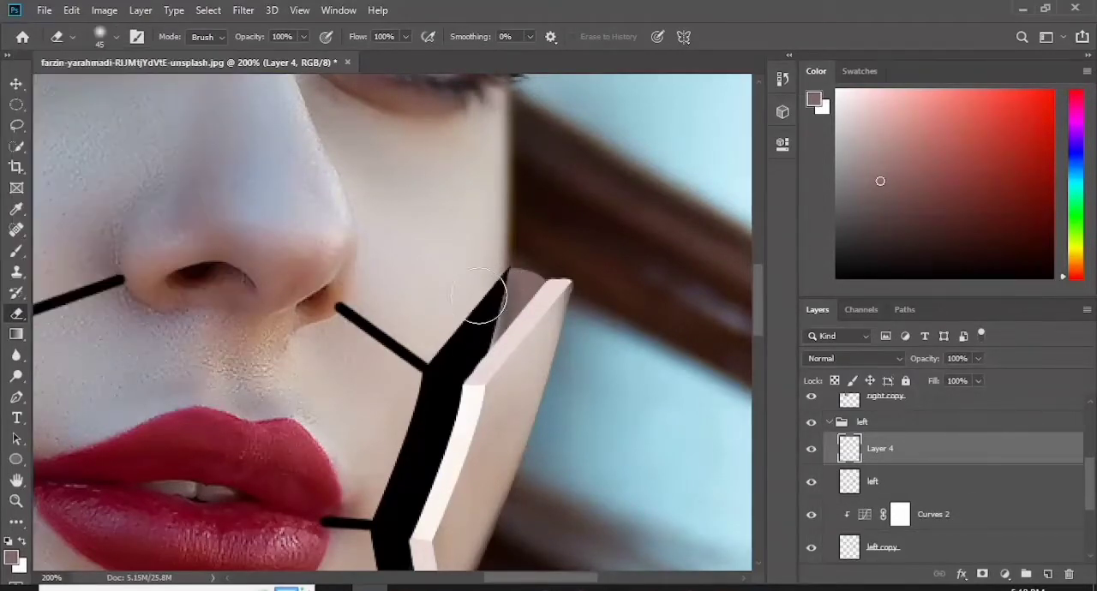
- On "Layer 4" placed beneath the "left" group, extend the muted tone above the left piece's tip as a rounded cap with an 8 px brush
{"action": "key", "text": "b"}
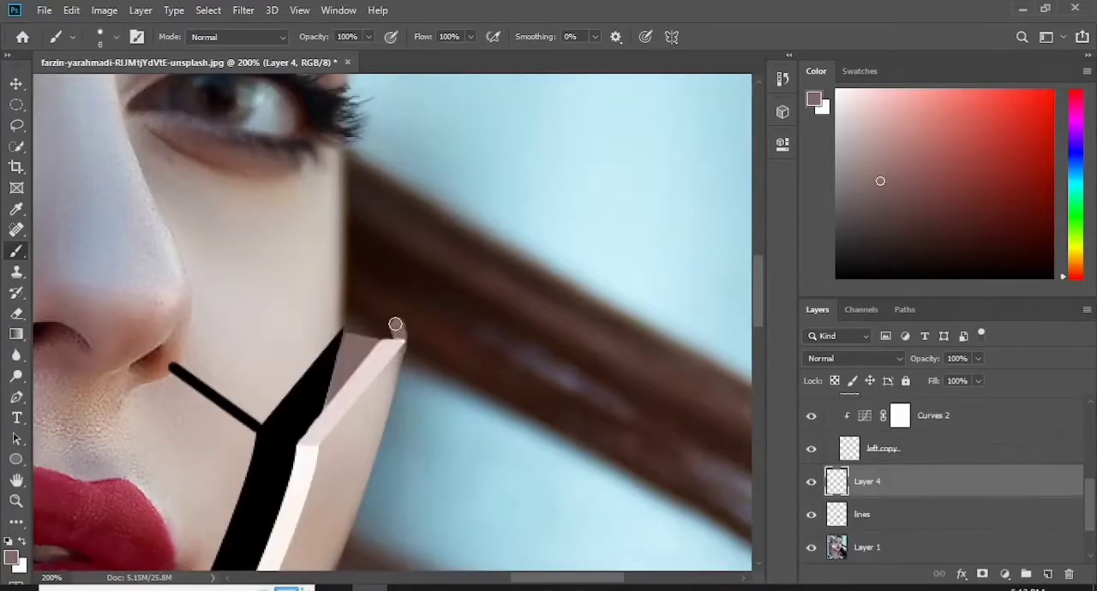
{"action": "left_click_drag", "start_coordinate": [395, 324], "coordinate": [348, 297]}
{"action": "mouse_move", "coordinate": [399, 327]}
{"action": "left_mouse_down"}
{"action": "mouse_move", "coordinate": [378, 338]}
{"action": "mouse_move", "coordinate": [362, 318]}
{"action": "left_mouse_up"}
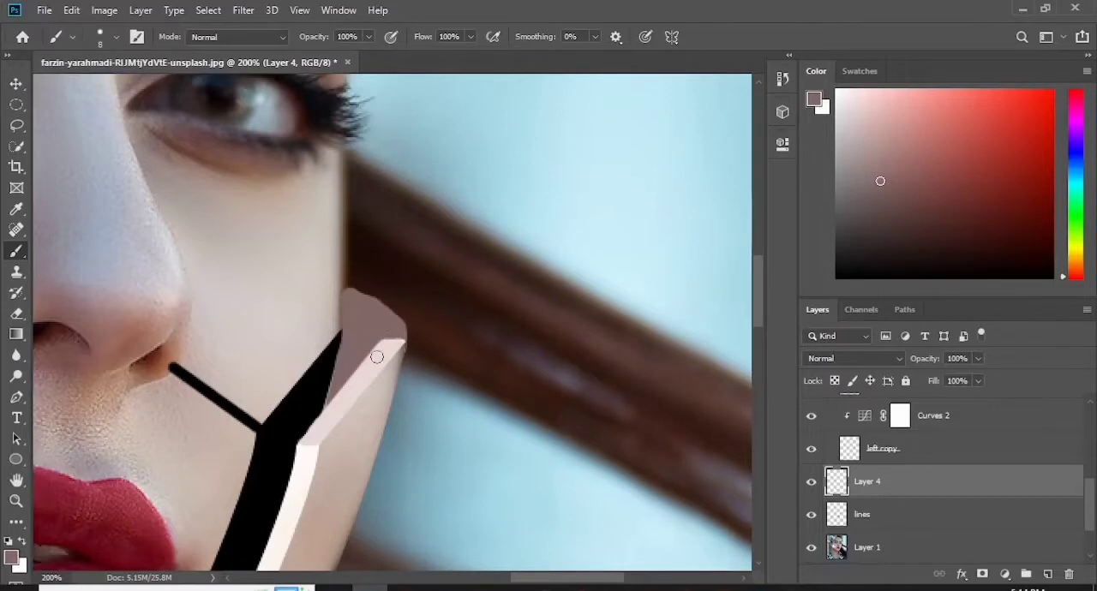
- Sample the light skin tone #cdbcb2 from the left cheek piece as the brush colour
{"action": "left_click", "coordinate": [11, 557]}
{"action": "left_click", "coordinate": [390, 345]}
{"action": "left_click", "coordinate": [325, 428]}
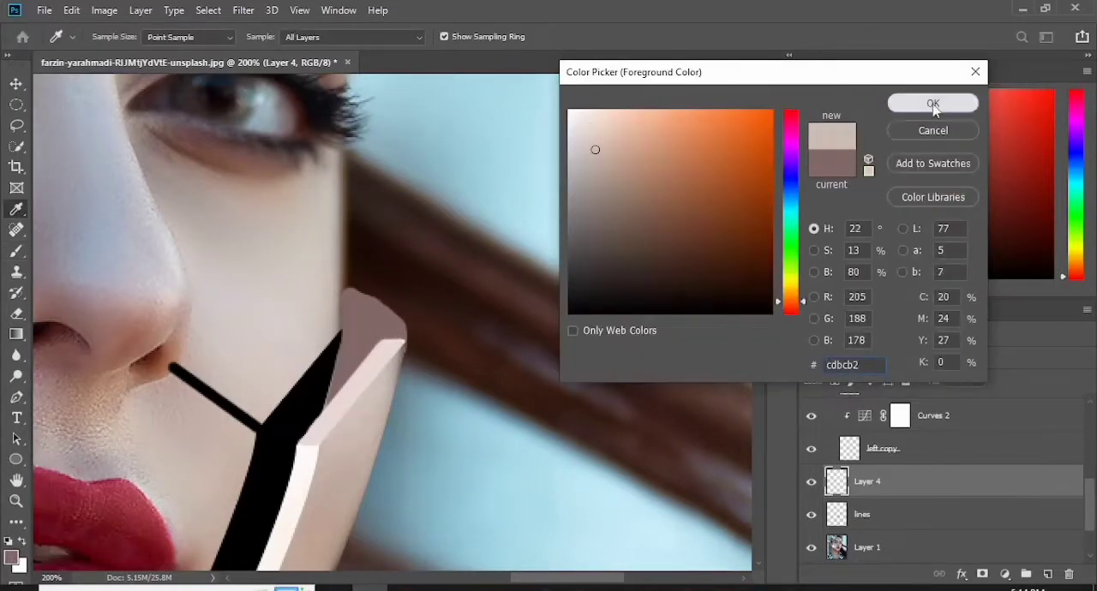
{"action": "left_click", "coordinate": [932, 102]}
- On "Layer 4", paint a light rim along the outer curve of the muted cap with a 5 px brush
{"action": "scroll", "coordinate": [820, 455], "scroll_direction": "up", "scroll_amount": 1}
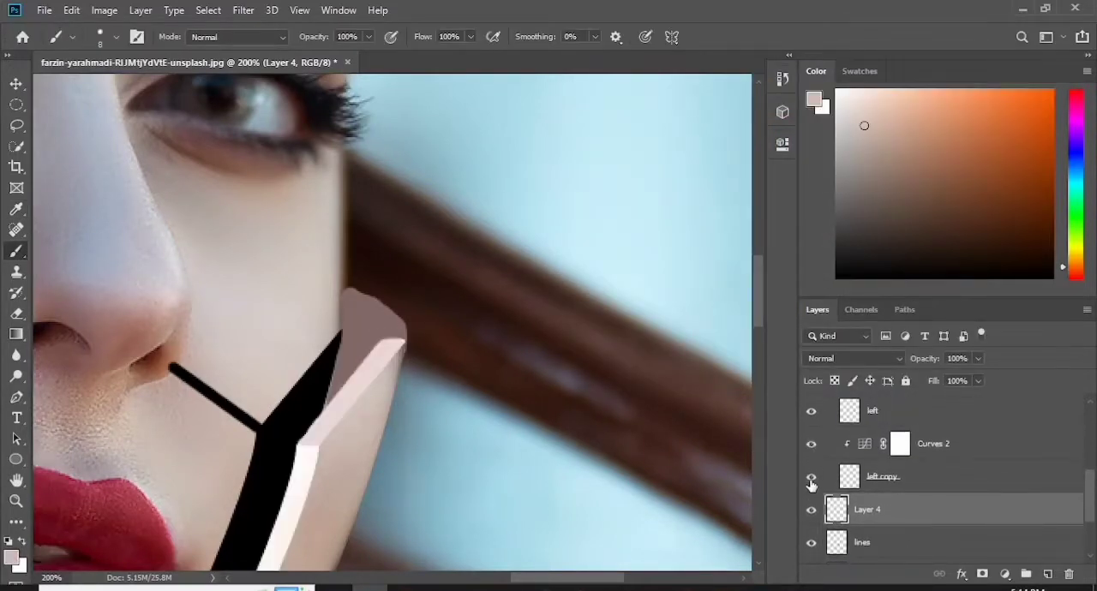
{"action": "left_click", "coordinate": [889, 480]}
{"action": "left_click", "coordinate": [874, 510]}
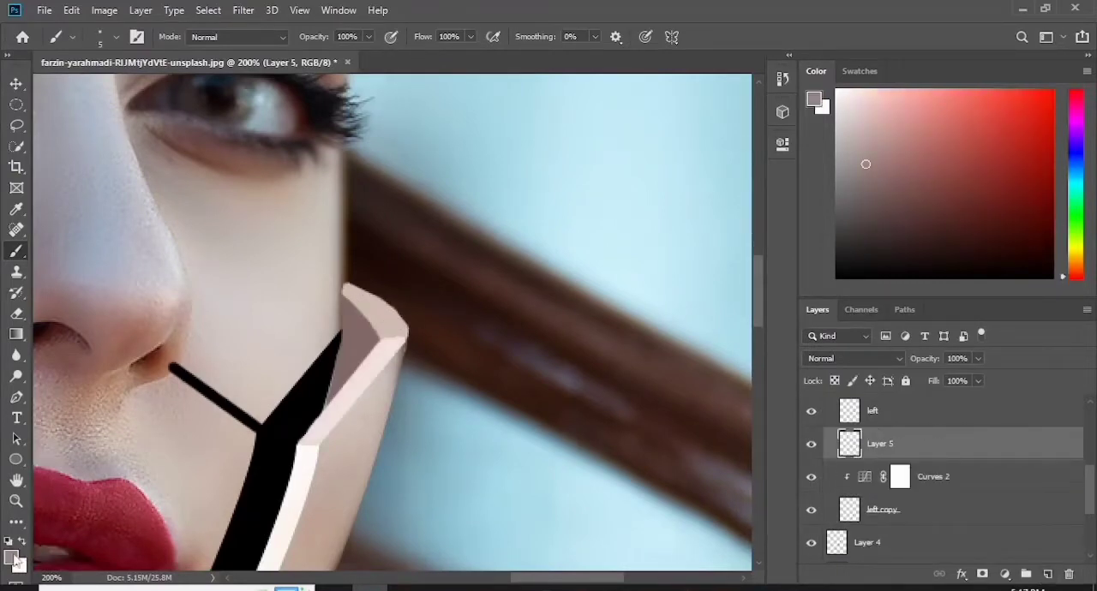
{"action": "left_click", "coordinate": [409, 340], "text": "alt"}
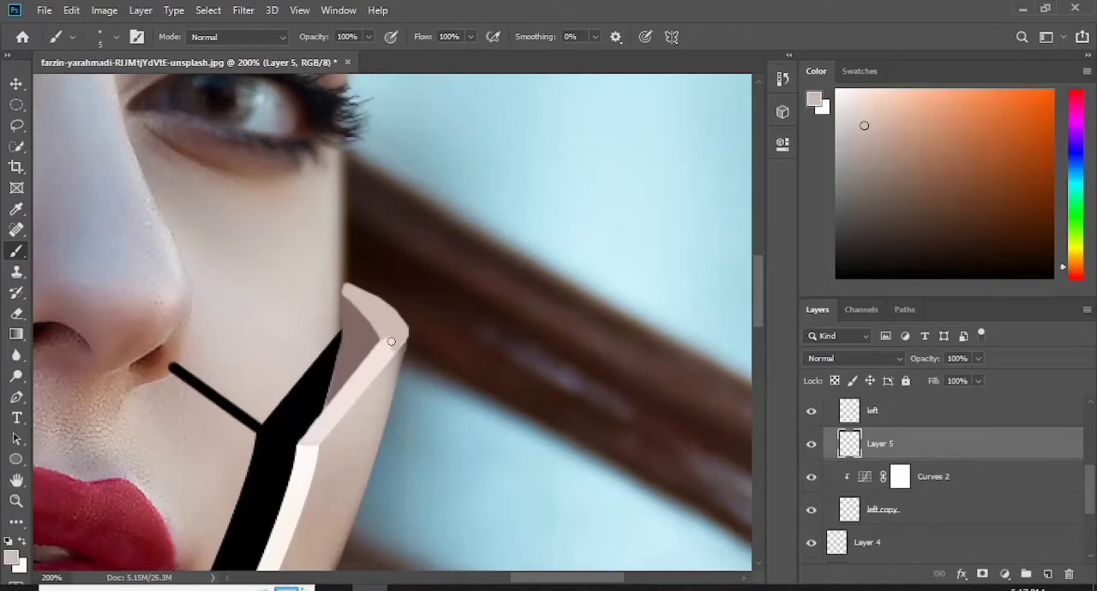
- On a new "Layer 5" above "Curves 2", paint the left piece's pink upper edge with the light skin tone
{"action": "mouse_move", "coordinate": [310, 437]}
{"action": "left_mouse_down"}
{"action": "mouse_move", "coordinate": [399, 344]}
{"action": "mouse_move", "coordinate": [318, 439]}
{"action": "mouse_move", "coordinate": [350, 389]}
{"action": "left_mouse_up"}
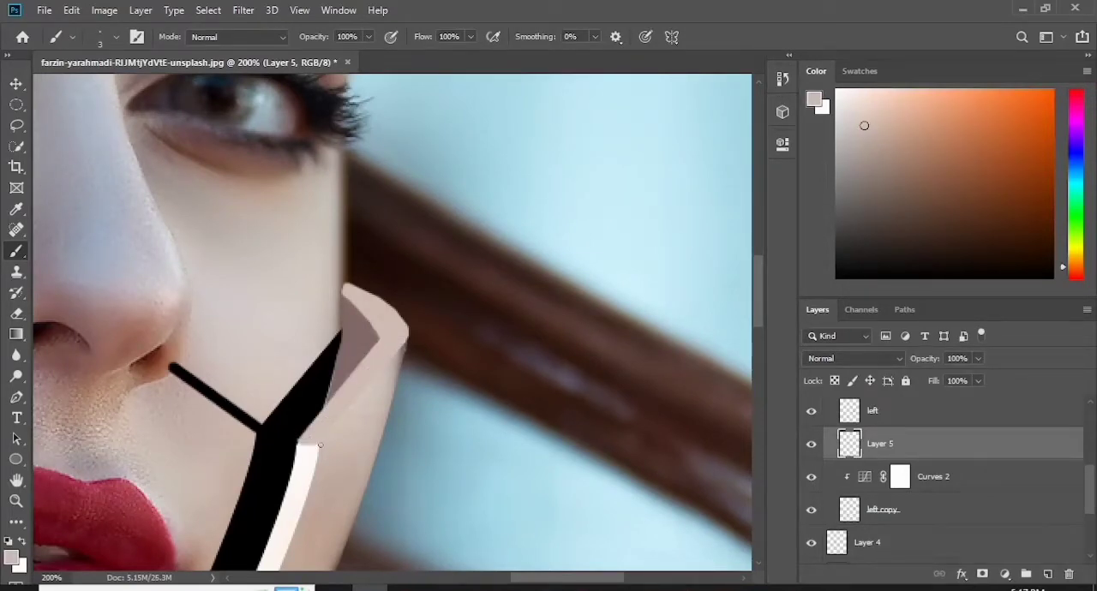
{"action": "key", "text": "e"}
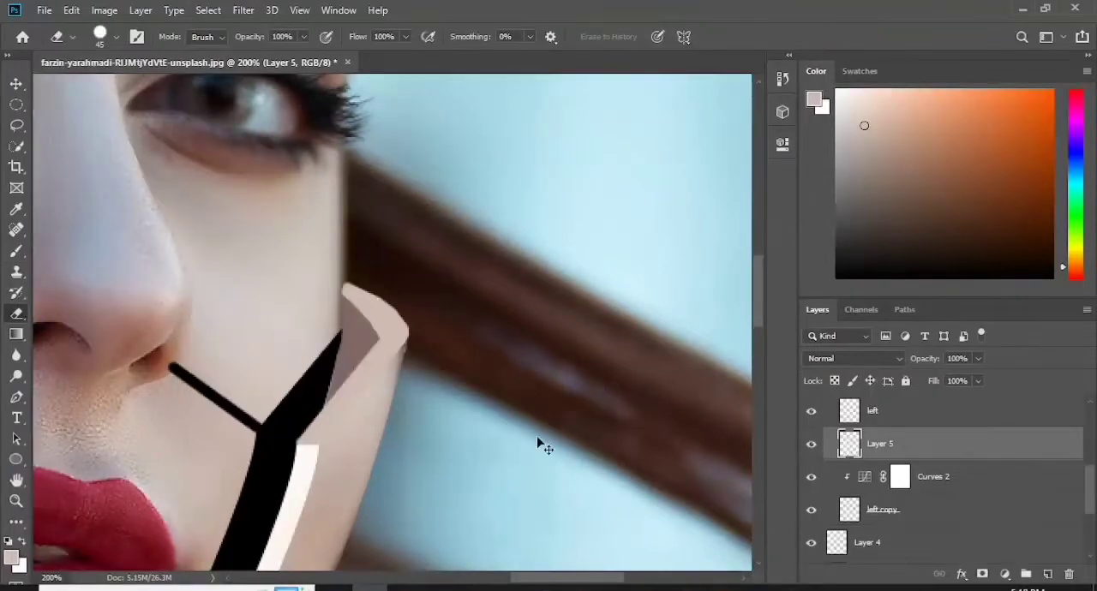
{"action": "key", "text": "ctrl+minus"}
{"action": "key", "text": "ctrl+minus"}
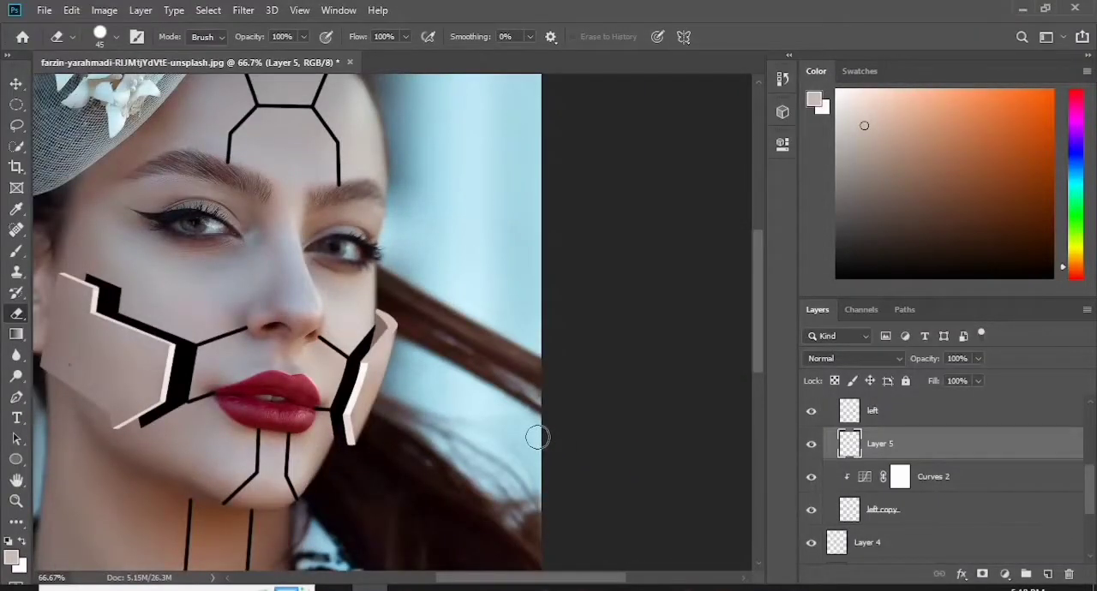
{"action": "left_click_drag", "start_coordinate": [590, 585], "coordinate": [545, 583]}
{"action": "key", "text": "b"}
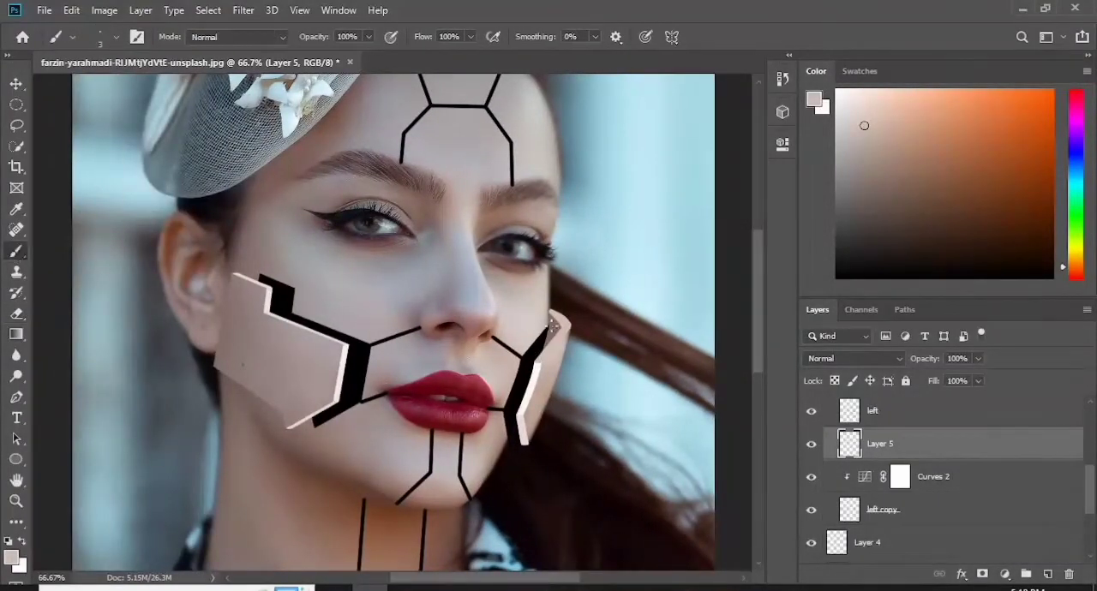
- Sample the darker muted tone from the area behind the left piece's upper tip as the brush colour, keeping "Layer 5" selected
{"action": "key", "text": "ctrl+plus"}
{"action": "key", "text": "ctrl+plus"}
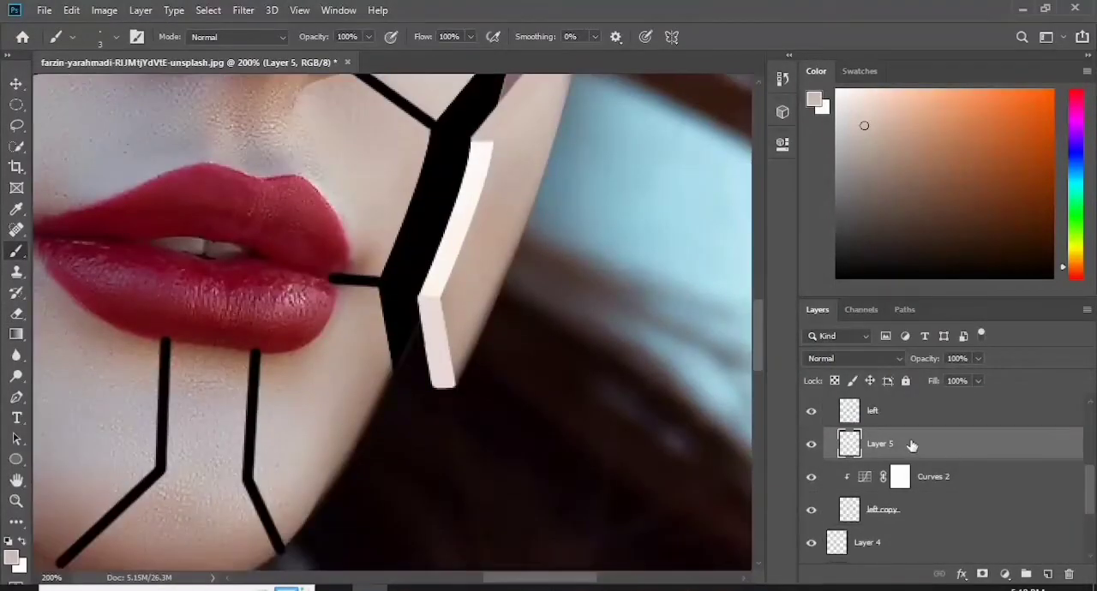
{"action": "double_click", "coordinate": [880, 444]}
{"action": "left_click", "coordinate": [12, 557]}
{"action": "left_click", "coordinate": [516, 82]}
{"action": "left_click", "coordinate": [934, 103]}
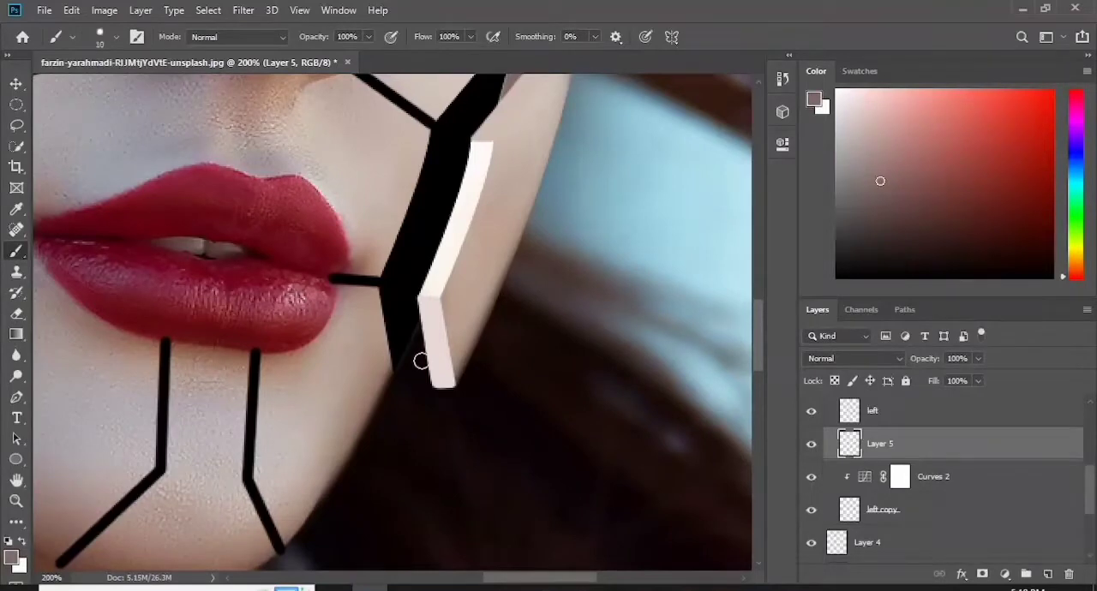
- Brush a narrow shaded strip along the inner side of the left piece's lower edge and trim it with the eraser
{"action": "left_click_drag", "start_coordinate": [420, 328], "coordinate": [424, 366]}
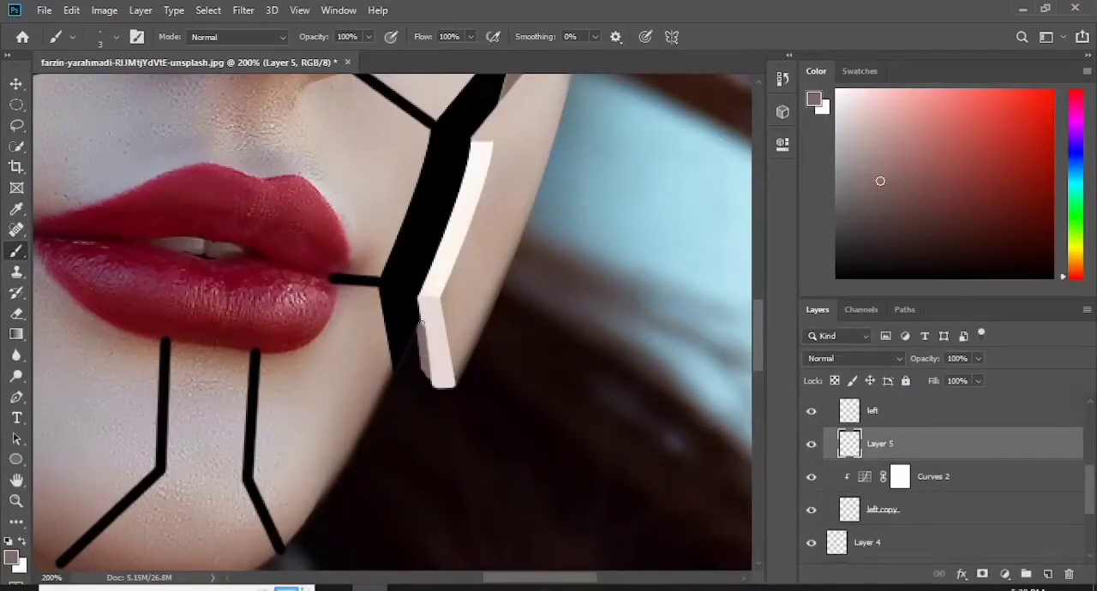
{"action": "key", "text": "e"}
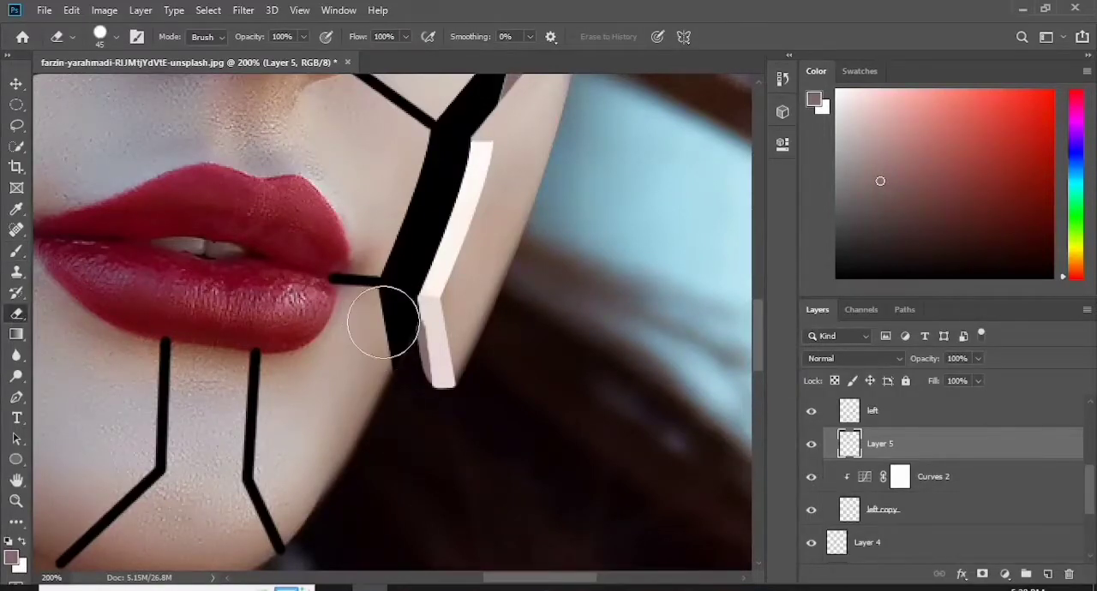
{"action": "key", "text": "ctrl+0"}
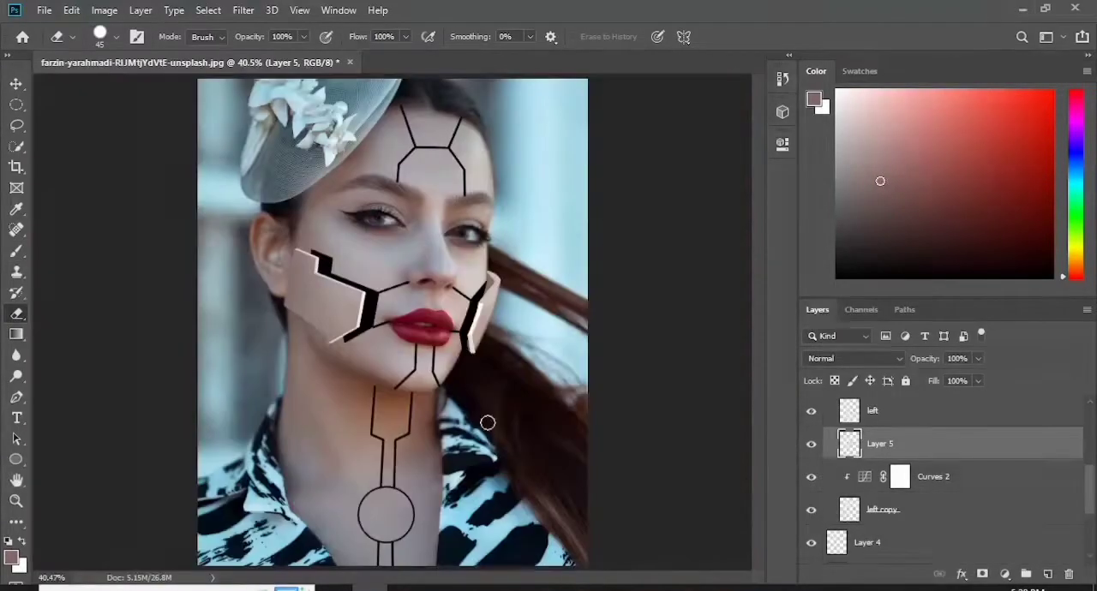
- Add a Bevel & Emboss effect with the Outer Bevel style to the "lines" layer
{"action": "scroll", "coordinate": [912, 473], "scroll_direction": "down", "scroll_amount": 3}
{"action": "left_click", "coordinate": [911, 472]}
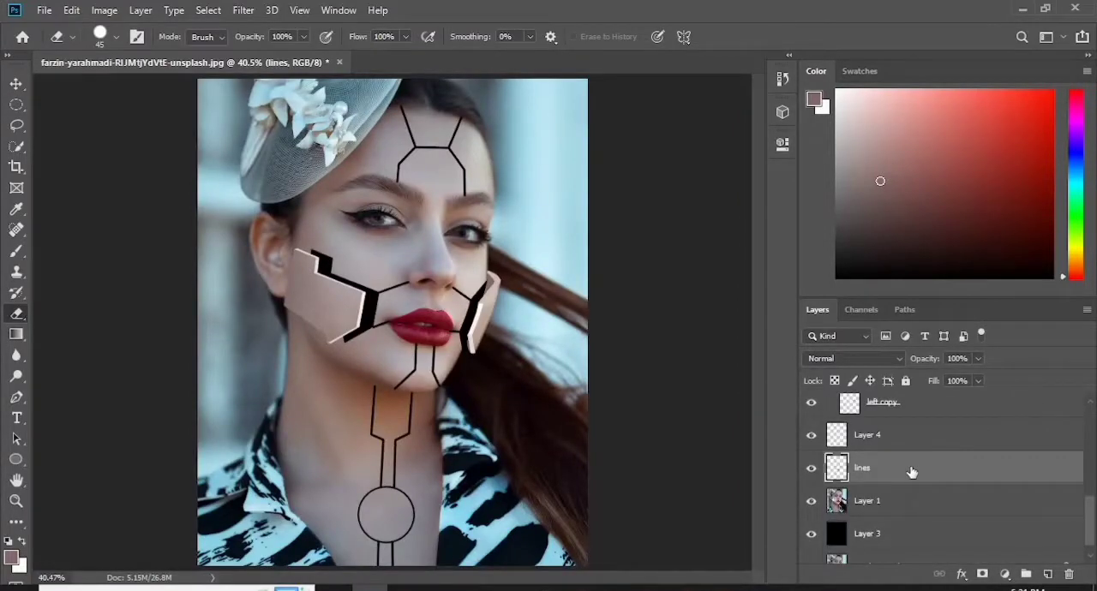
{"action": "scroll", "coordinate": [915, 471], "scroll_direction": "up", "scroll_amount": 5}
{"action": "scroll", "coordinate": [914, 470], "scroll_direction": "down", "scroll_amount": 5}
{"action": "left_click", "coordinate": [812, 462]}
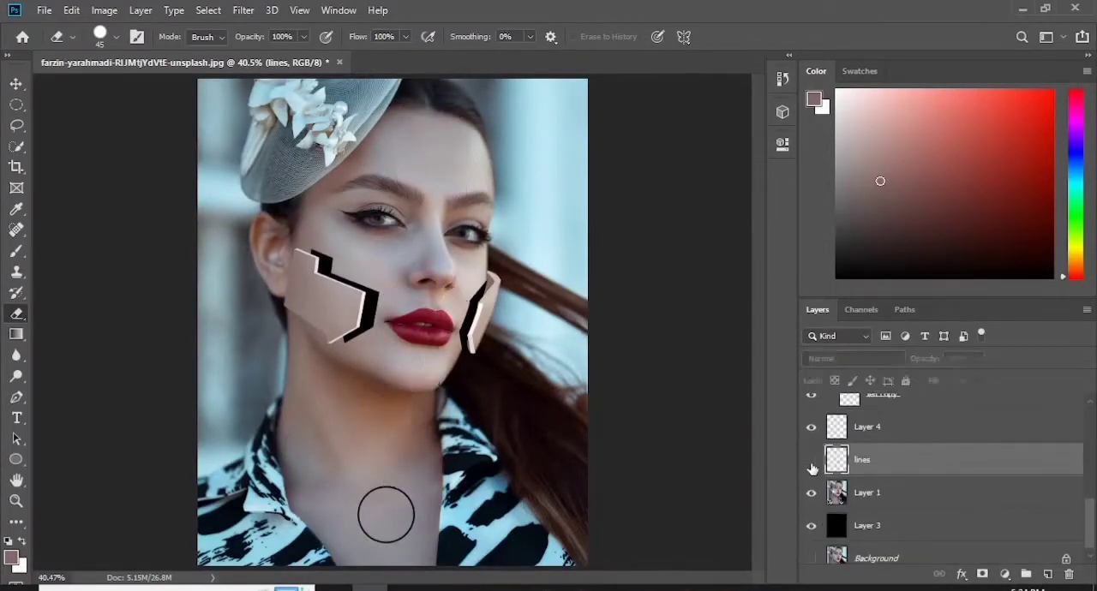
{"action": "left_click", "coordinate": [811, 462]}
{"action": "double_click", "coordinate": [911, 458]}
{"action": "left_click", "coordinate": [576, 116]}
{"action": "left_click", "coordinate": [784, 98]}
{"action": "left_click", "coordinate": [776, 110]}
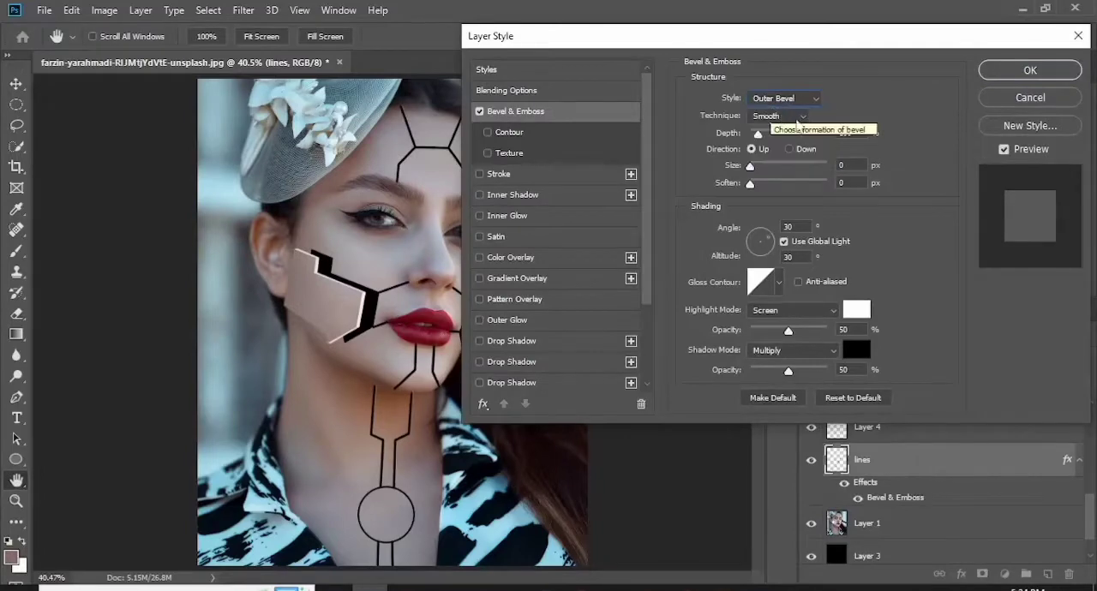
- Set the bevel's depth to 636%, size and soften to 5 px each, angle to 126° and altitude to 16°
{"action": "left_click_drag", "start_coordinate": [758, 134], "coordinate": [778, 137]}
{"action": "key", "text": "ctrl+plus"}
{"action": "key", "text": "ctrl+plus"}
{"action": "left_click_drag", "start_coordinate": [453, 582], "coordinate": [497, 582]}
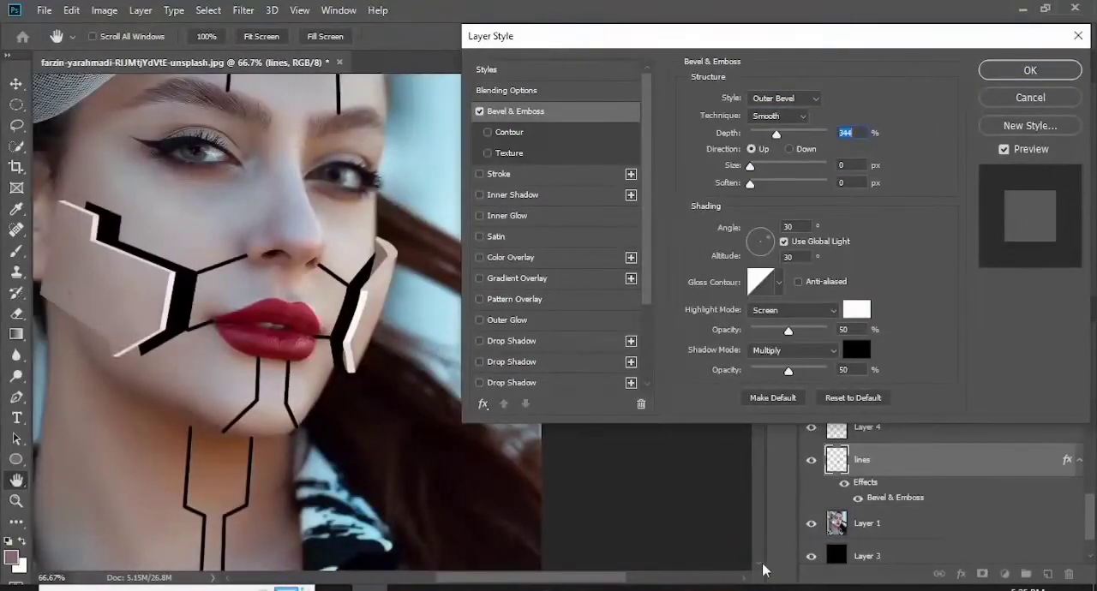
{"action": "left_click_drag", "start_coordinate": [750, 167], "coordinate": [772, 183]}
{"action": "left_click_drag", "start_coordinate": [753, 167], "coordinate": [801, 136]}
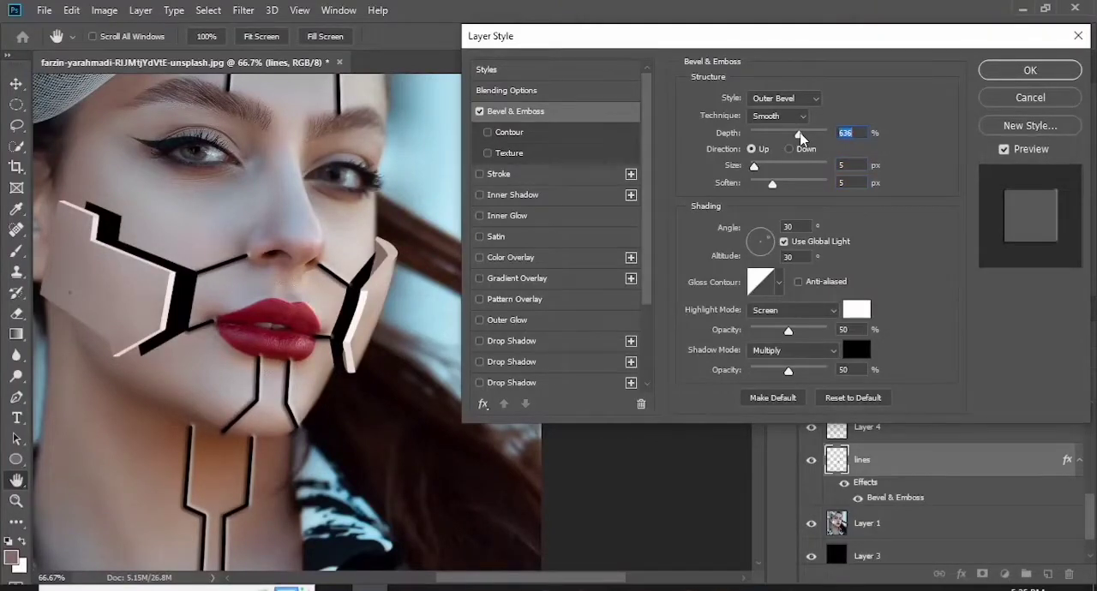
{"action": "mouse_move", "coordinate": [762, 240]}
{"action": "left_mouse_down"}
{"action": "mouse_move", "coordinate": [759, 259]}
{"action": "mouse_move", "coordinate": [753, 233]}
{"action": "left_mouse_up"}
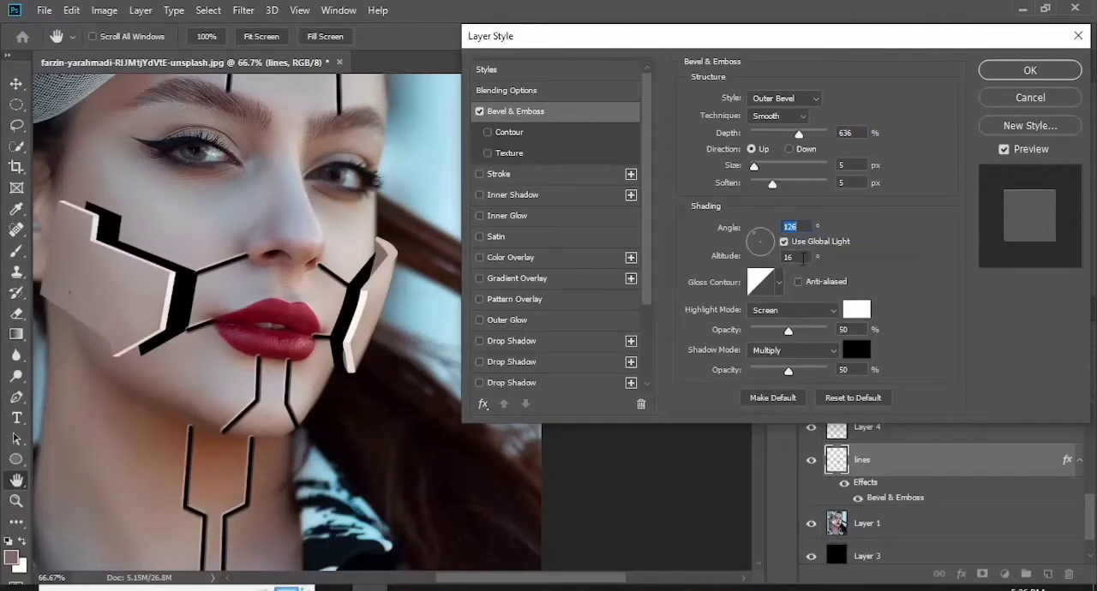
- Add two Inner Shadow effects to "lines", set the first one's opacity to 47%, adjust its distance and apply the style
{"action": "left_click", "coordinate": [480, 195]}
{"action": "left_click", "coordinate": [631, 195]}
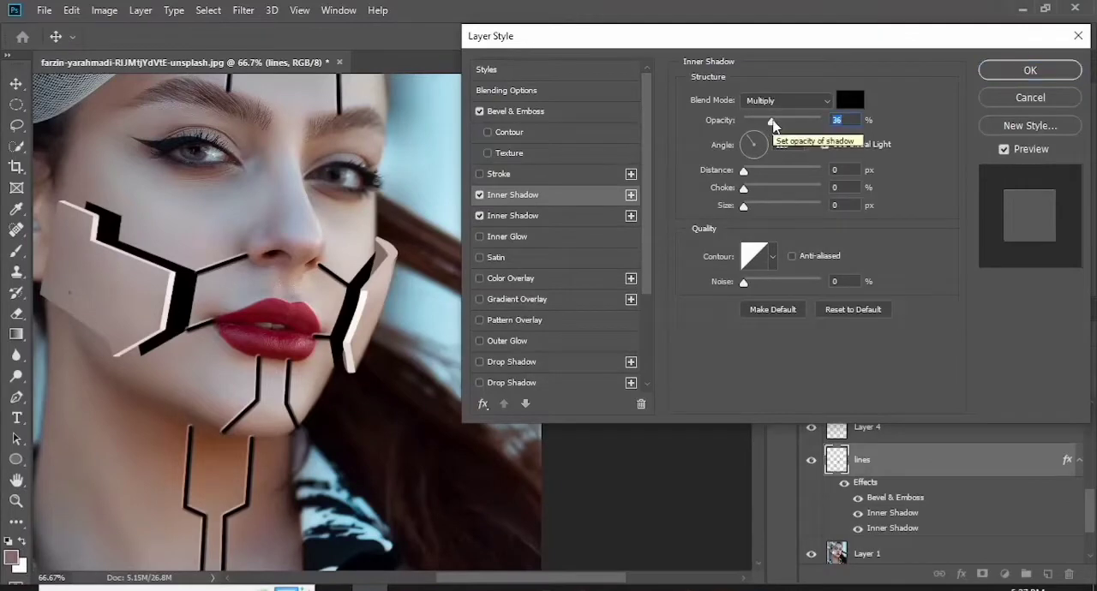
{"action": "left_click_drag", "start_coordinate": [763, 125], "coordinate": [774, 126]}
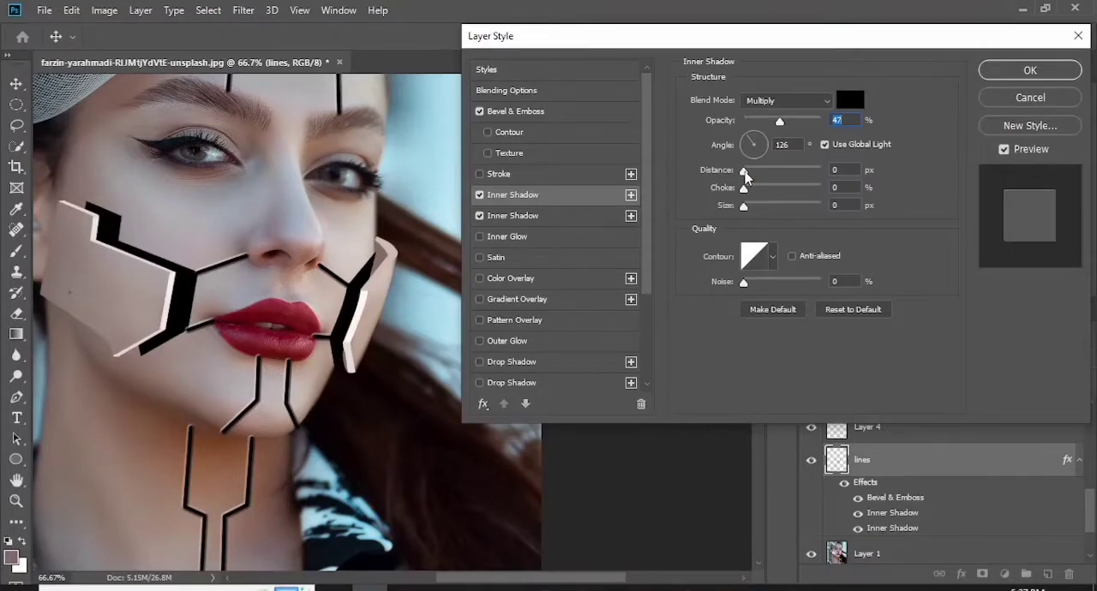
{"action": "left_click_drag", "start_coordinate": [746, 174], "coordinate": [762, 174]}
{"action": "left_click_drag", "start_coordinate": [763, 174], "coordinate": [747, 174]}
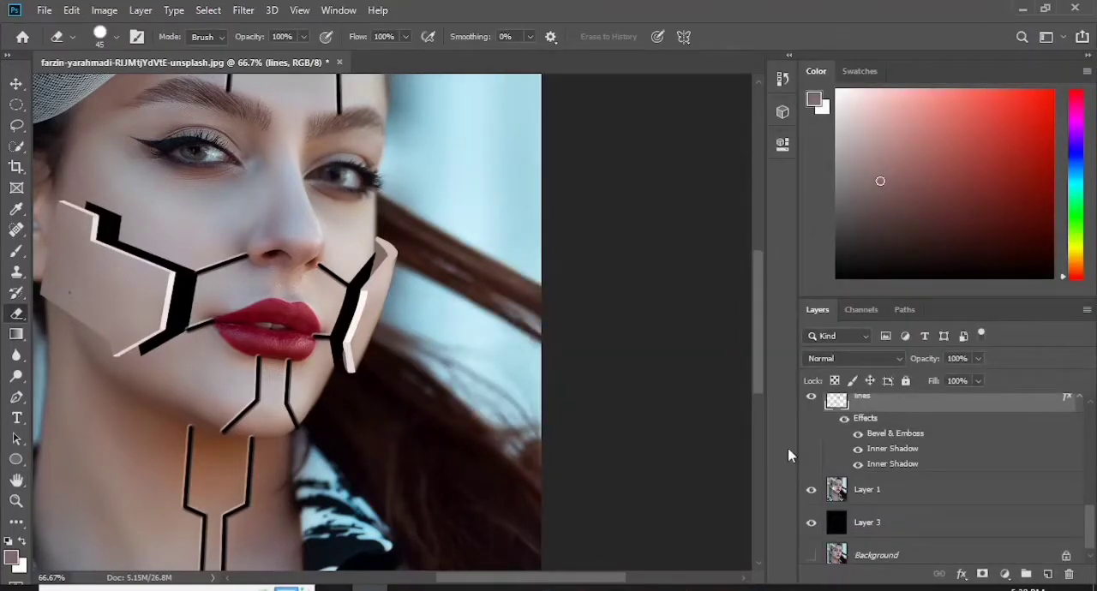
{"action": "key", "text": "ctrl+0"}
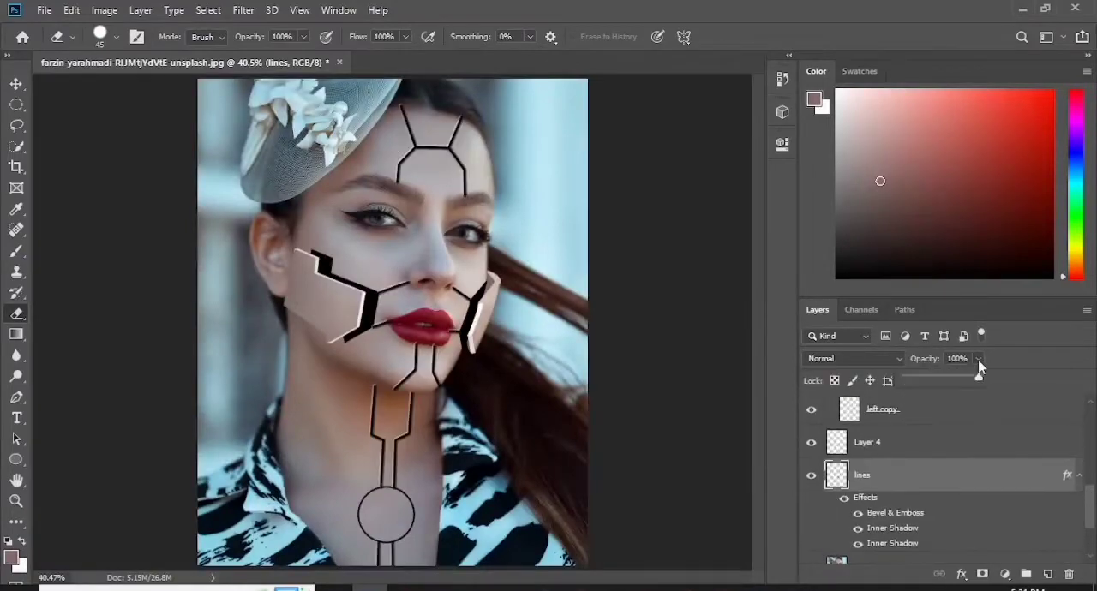
- Try the "lines" layer at 41% opacity, check the face and forehead seams, and restore it to 100%
{"action": "left_click_drag", "start_coordinate": [980, 377], "coordinate": [936, 384]}
{"action": "key", "text": "ctrl+plus"}
{"action": "key", "text": "ctrl+plus"}
{"action": "key", "text": "ctrl+plus"}
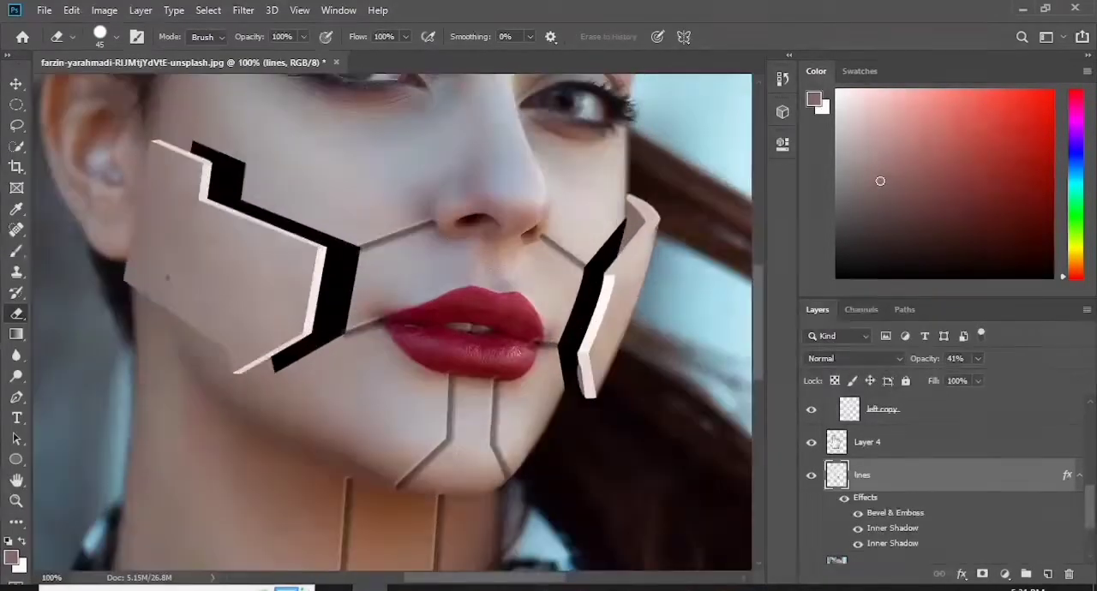
{"action": "left_click_drag", "start_coordinate": [761, 328], "coordinate": [762, 249]}
{"action": "left_click", "coordinate": [978, 359]}
{"action": "left_click_drag", "start_coordinate": [978, 378], "coordinate": [1000, 383]}
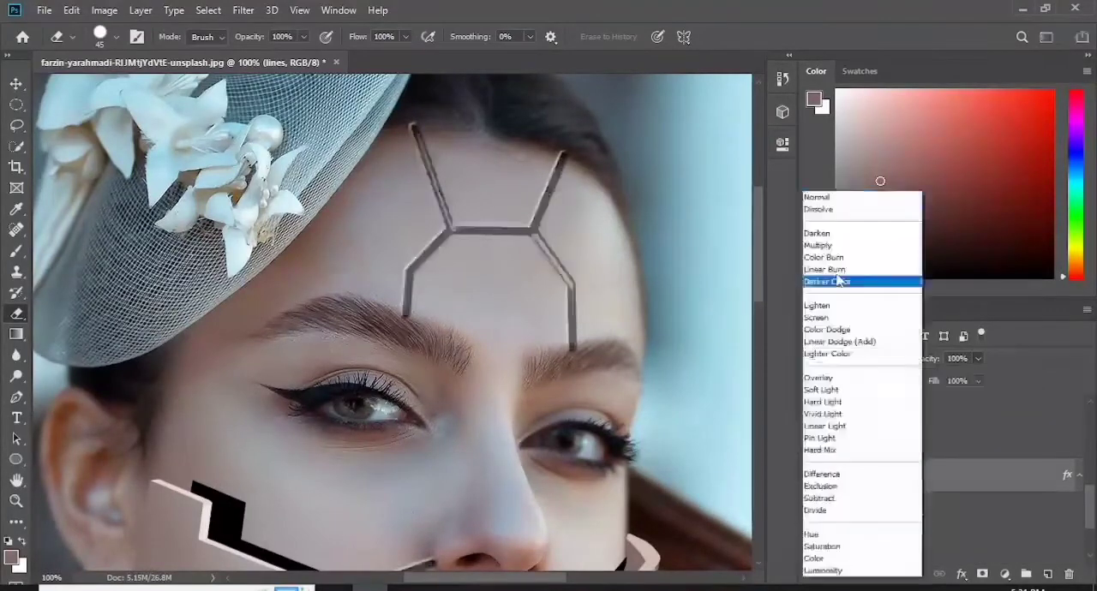
- Try several blend modes on the "lines" layer and set it to Screen
{"action": "key", "text": "Down"}
{"action": "key", "text": "Down"}
{"action": "key", "text": "Down"}
{"action": "key", "text": "Down"}
{"action": "key", "text": "Down"}
{"action": "key", "text": "Down"}
{"action": "key", "text": "Down"}
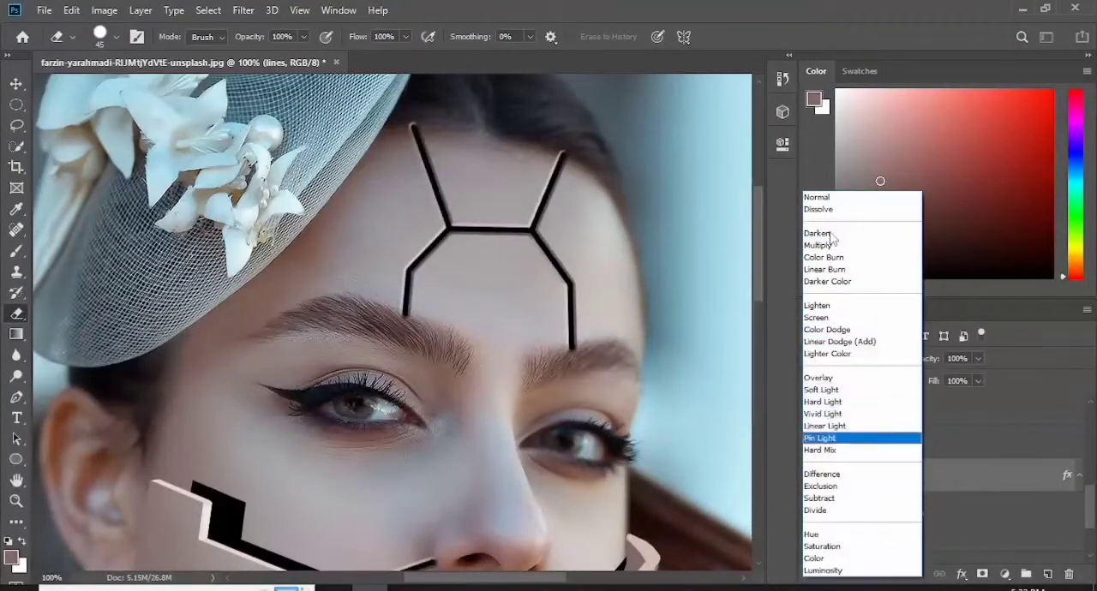
{"action": "left_click", "coordinate": [819, 319]}
- Change the bevel on "lines" to the Emboss style with 750% depth, 3 px size and 8 px soften
{"action": "left_click_drag", "start_coordinate": [1090, 505], "coordinate": [1091, 515]}
{"action": "double_click", "coordinate": [908, 465]}
{"action": "left_click_drag", "start_coordinate": [712, 36], "coordinate": [803, 31]}
{"action": "left_click_drag", "start_coordinate": [888, 132], "coordinate": [899, 131]}
{"action": "left_click_drag", "start_coordinate": [845, 163], "coordinate": [879, 180]}
{"action": "left_click", "coordinate": [904, 95]}
{"action": "left_click", "coordinate": [877, 119]}
{"action": "left_click", "coordinate": [905, 92]}
{"action": "left_click", "coordinate": [853, 131]}
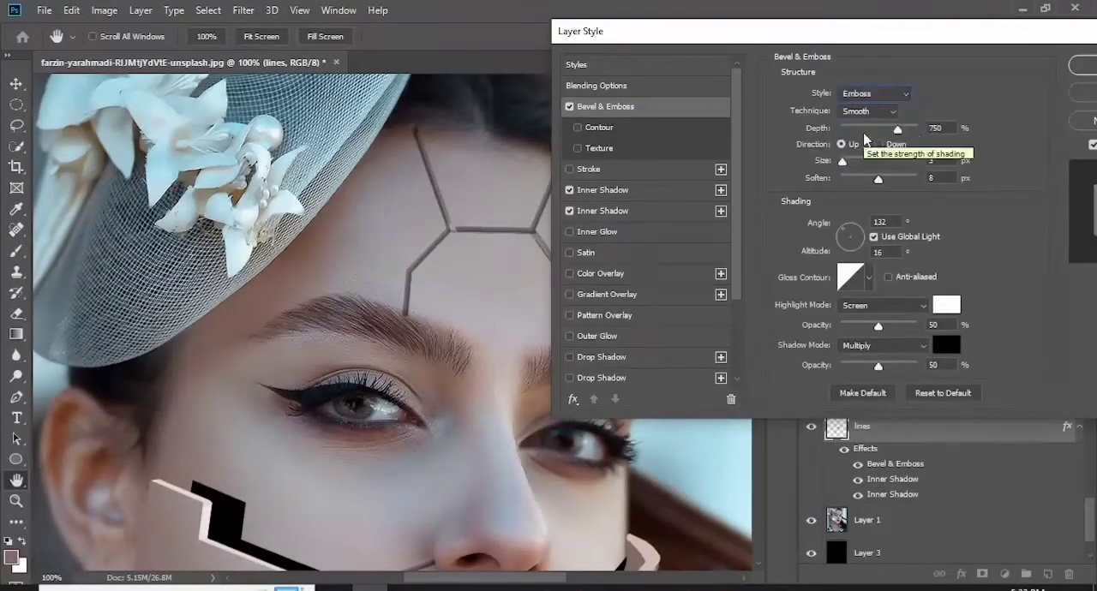
- Set the emboss depth to 334%, size to 5 px and soften to 1 px
{"action": "left_click_drag", "start_coordinate": [898, 127], "coordinate": [857, 128]}
{"action": "left_click_drag", "start_coordinate": [699, 31], "coordinate": [755, 29]}
{"action": "mouse_move", "coordinate": [915, 126]}
{"action": "left_mouse_down"}
{"action": "mouse_move", "coordinate": [937, 126]}
{"action": "mouse_move", "coordinate": [922, 126]}
{"action": "left_mouse_up"}
{"action": "left_click", "coordinate": [899, 160]}
{"action": "mouse_move", "coordinate": [900, 161]}
{"action": "left_mouse_down"}
{"action": "mouse_move", "coordinate": [917, 177]}
{"action": "mouse_move", "coordinate": [906, 181]}
{"action": "left_mouse_up"}
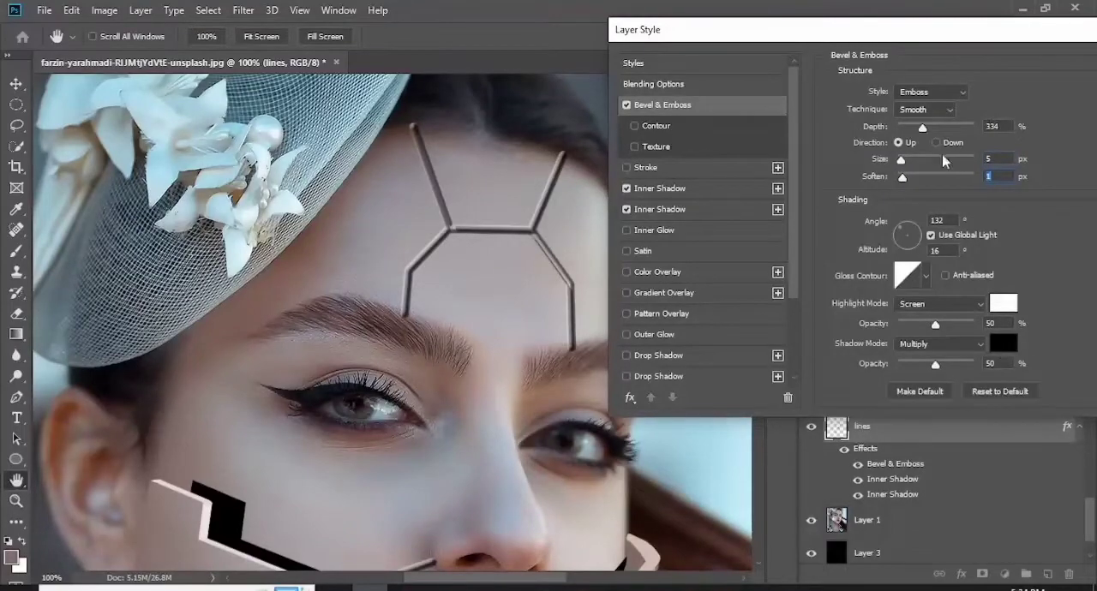
- Set the emboss shadow colour to a reddish brown, check the seams across the face and apply the layer style
{"action": "left_click", "coordinate": [1003, 344]}
{"action": "left_click", "coordinate": [660, 231]}
{"action": "left_click", "coordinate": [931, 100]}
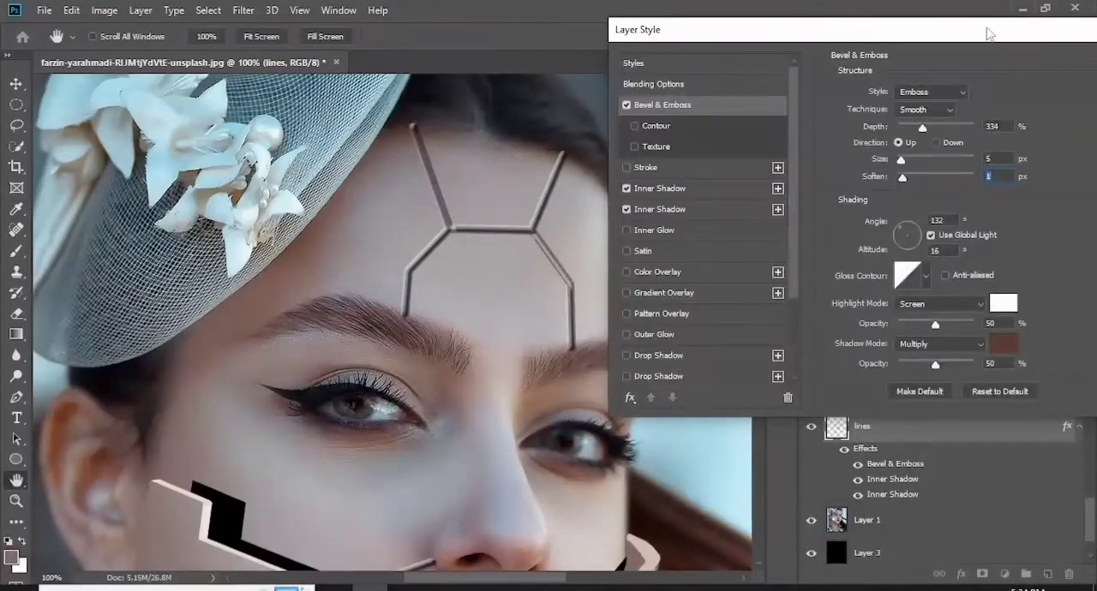
{"action": "key", "text": "ctrl+minus"}
{"action": "key", "text": "ctrl+minus"}
{"action": "key", "text": "ctrl+minus"}
{"action": "key", "text": "ctrl+plus"}
{"action": "key", "text": "ctrl+plus"}
{"action": "left_click_drag", "start_coordinate": [1052, 35], "coordinate": [916, 41]}
{"action": "left_click", "coordinate": [1041, 71]}
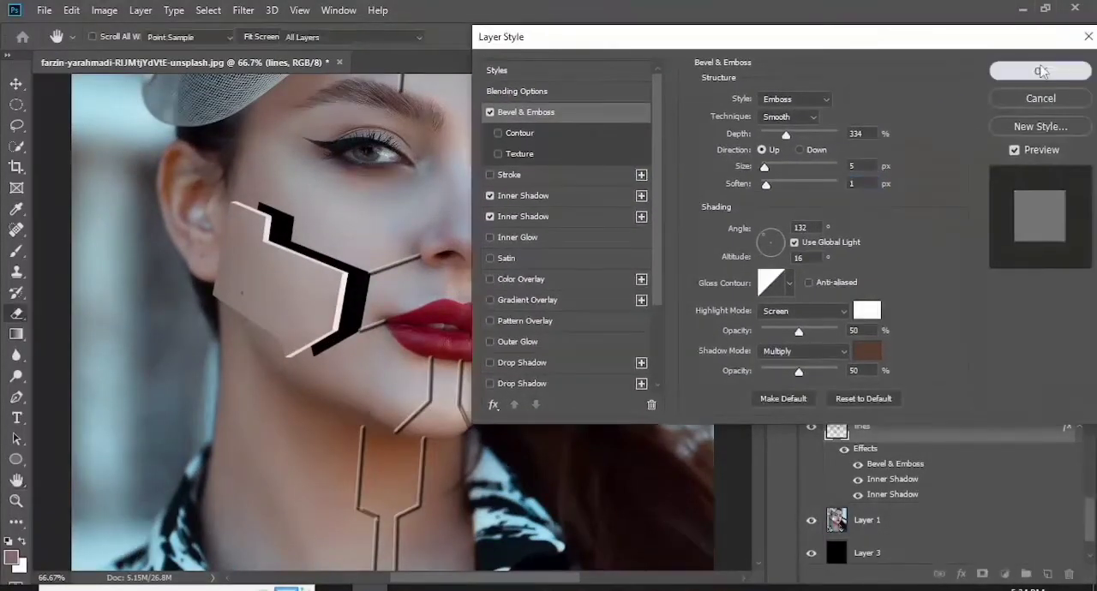
- Recolour an Inner Shadow on "lines" with a tone sampled from the portrait, adjust its distance and size, and apply it
{"action": "double_click", "coordinate": [893, 480]}
{"action": "left_click_drag", "start_coordinate": [751, 173], "coordinate": [759, 196]}
{"action": "left_click", "coordinate": [850, 101]}
{"action": "left_click", "coordinate": [301, 86]}
{"action": "left_click", "coordinate": [933, 103]}
{"action": "left_click_drag", "start_coordinate": [758, 207], "coordinate": [760, 214]}
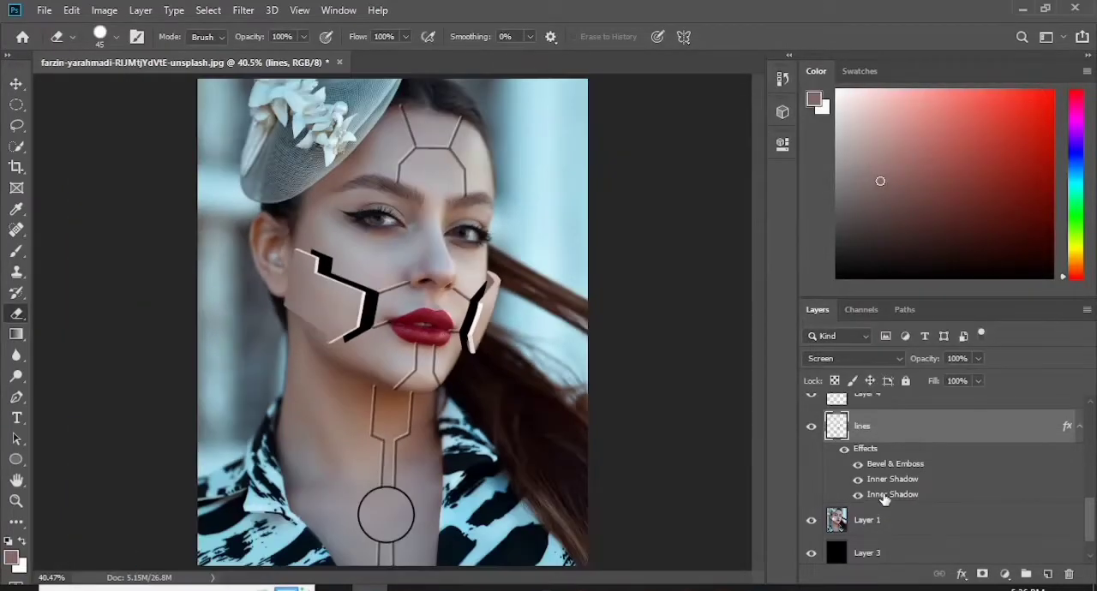
{"action": "left_click_drag", "start_coordinate": [1091, 511], "coordinate": [1091, 524]}
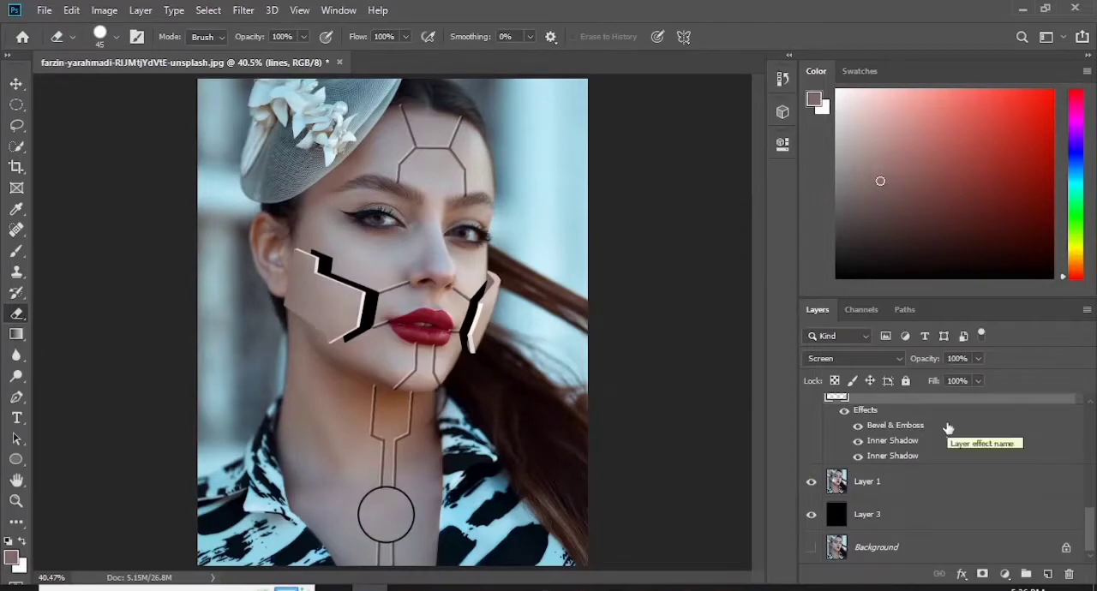
- Copy the Bevel & Emboss effect from "lines" to "Ellipse 1" and collapse the "left" and "right" groups
{"action": "left_click_drag", "start_coordinate": [893, 427], "coordinate": [908, 432]}
{"action": "scroll", "coordinate": [908, 433], "scroll_direction": "up", "scroll_amount": 7}
{"action": "left_click", "coordinate": [828, 449]}
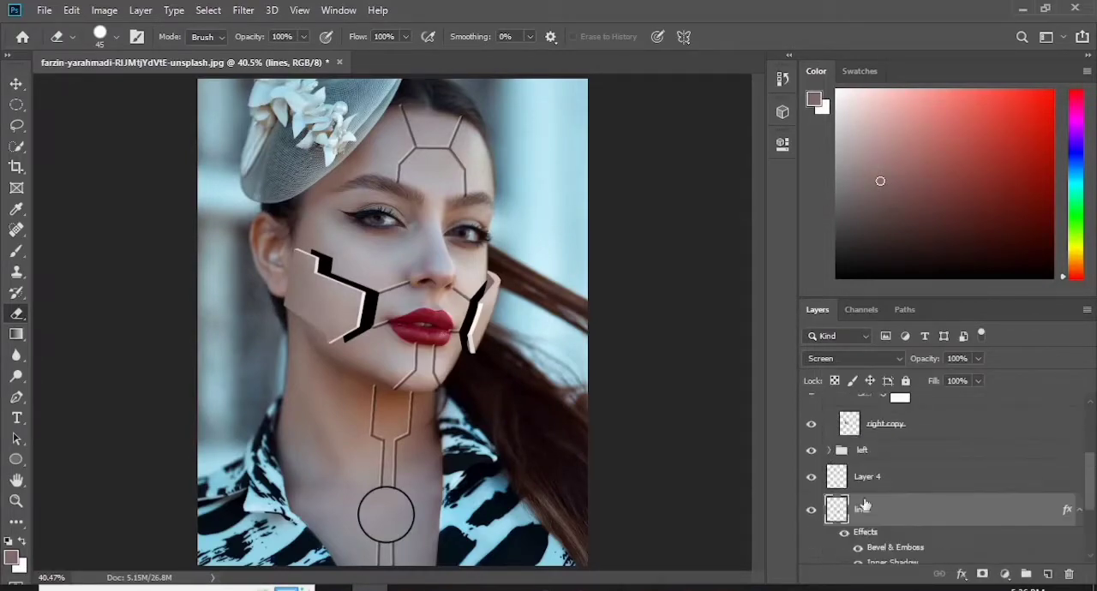
{"action": "scroll", "coordinate": [830, 448], "scroll_direction": "up", "scroll_amount": 4}
{"action": "left_click", "coordinate": [829, 432]}
{"action": "scroll", "coordinate": [857, 429], "scroll_direction": "up", "scroll_amount": 1}
- Blend "Ellipse 1" in Screen mode at 48% opacity in its layer style
{"action": "left_click", "coordinate": [927, 420]}
{"action": "double_click", "coordinate": [927, 420]}
{"action": "left_click", "coordinate": [482, 111]}
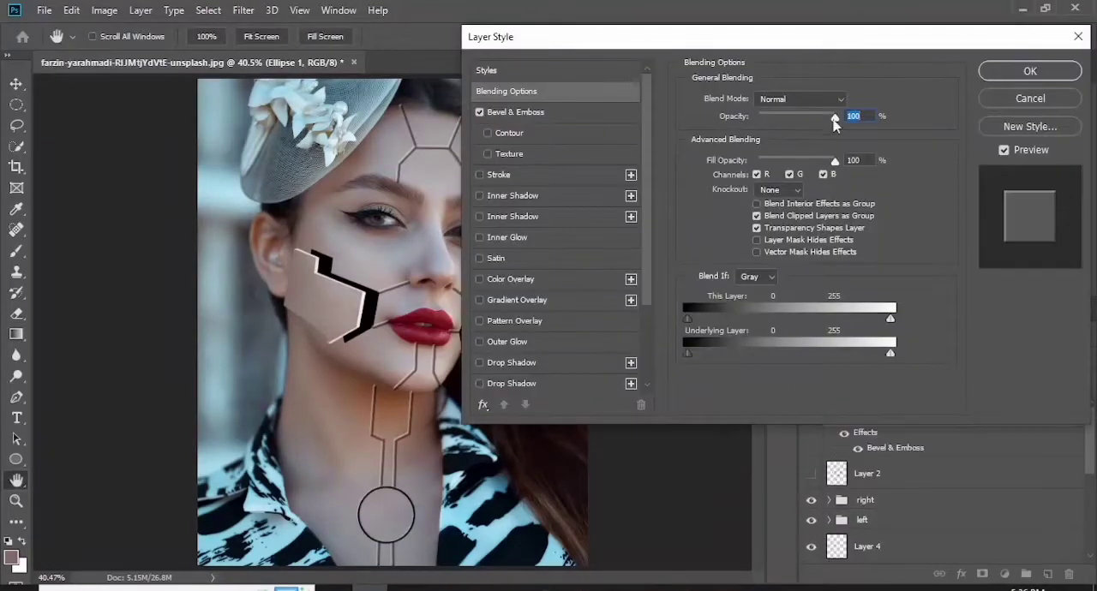
{"action": "left_click_drag", "start_coordinate": [835, 120], "coordinate": [795, 119]}
{"action": "key", "text": "ctrl+plus"}
{"action": "key", "text": "ctrl+plus"}
{"action": "left_click_drag", "start_coordinate": [802, 37], "coordinate": [303, 121]}
{"action": "left_click_drag", "start_coordinate": [759, 285], "coordinate": [759, 351]}
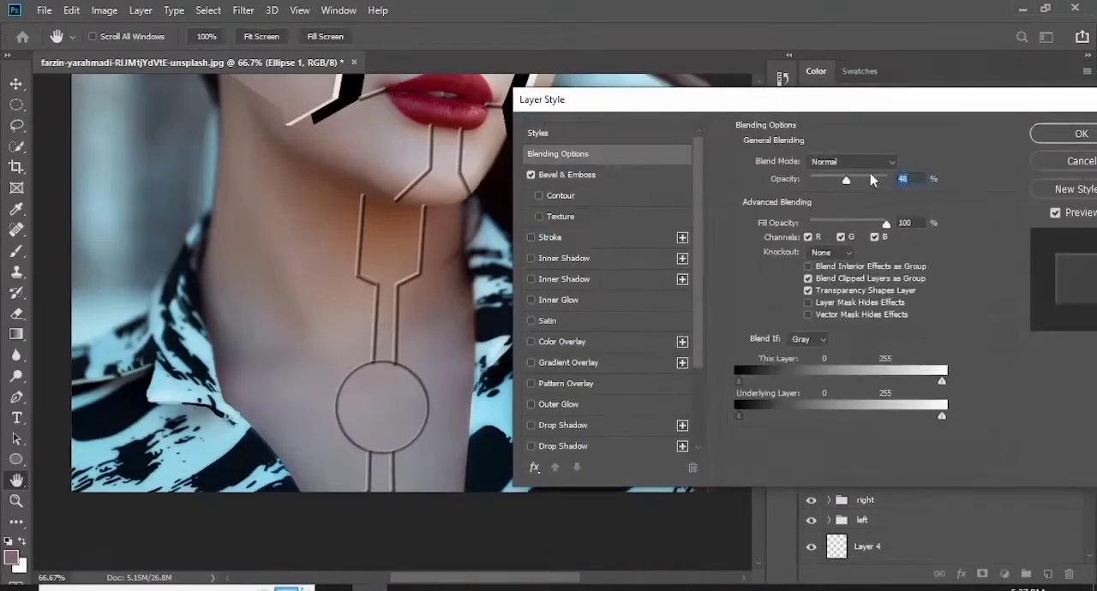
- Change the circle's bevel to Outer Bevel with 823% depth, 10 px size and 0 px soften
{"action": "left_click", "coordinate": [566, 174]}
{"action": "left_click", "coordinate": [835, 161]}
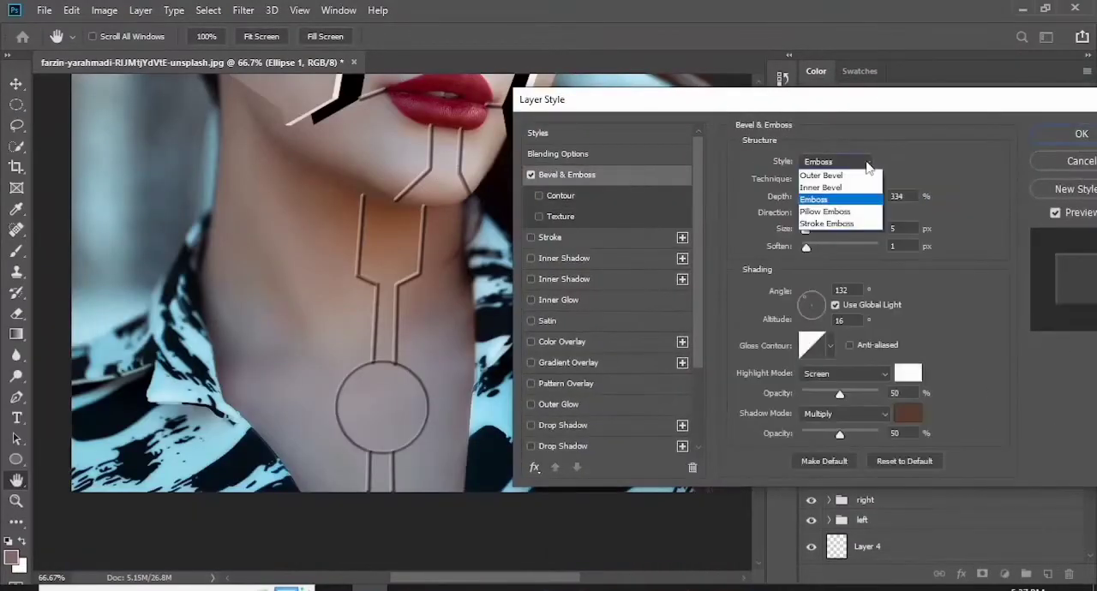
{"action": "left_click", "coordinate": [827, 162]}
{"action": "mouse_move", "coordinate": [809, 197]}
{"action": "left_mouse_down"}
{"action": "mouse_move", "coordinate": [829, 198]}
{"action": "mouse_move", "coordinate": [813, 236]}
{"action": "left_mouse_up"}
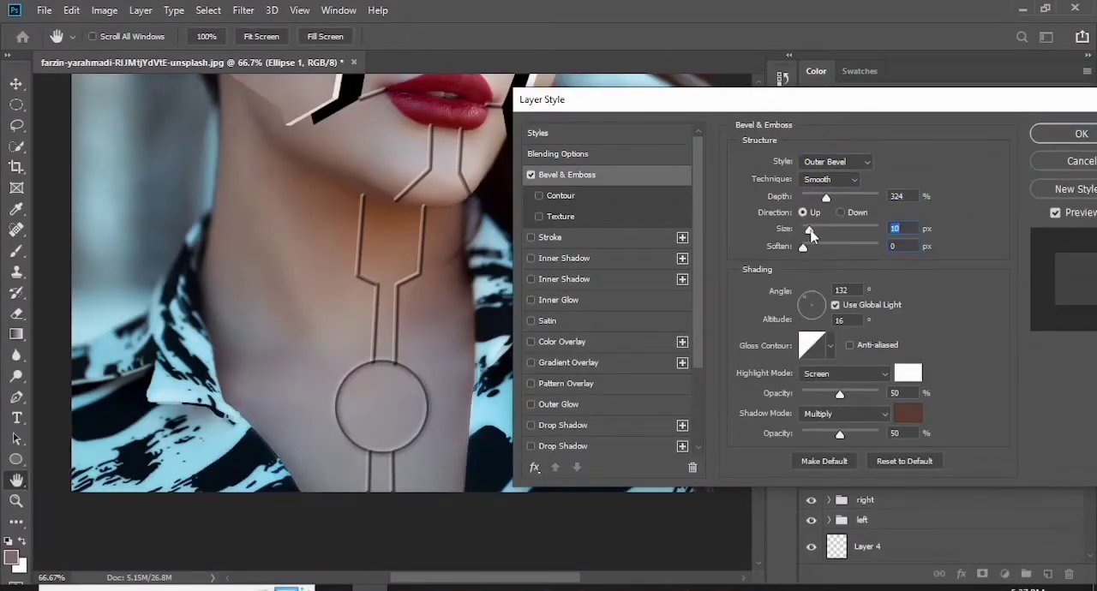
{"action": "left_click_drag", "start_coordinate": [870, 200], "coordinate": [866, 200]}
- Add an Inner Shadow to the circle in a brown sampled from the neck, with 78% opacity, 14 px distance, 9% choke and 27 px size
{"action": "left_click_drag", "start_coordinate": [1042, 114], "coordinate": [994, 117]}
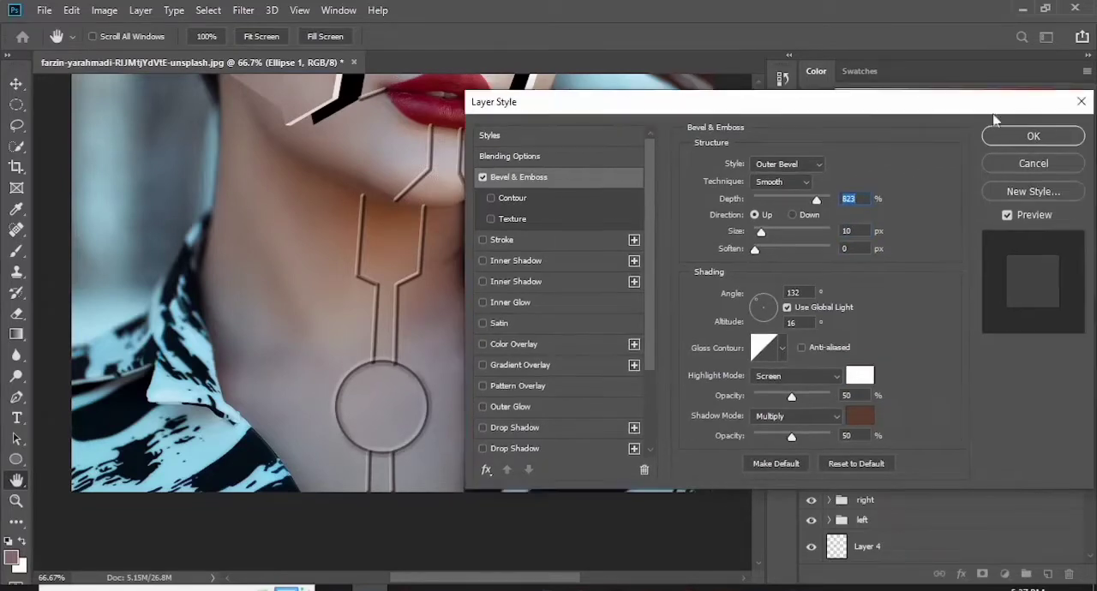
{"action": "left_click", "coordinate": [634, 282]}
{"action": "left_click", "coordinate": [851, 171]}
{"action": "left_click", "coordinate": [390, 208]}
{"action": "left_click", "coordinate": [913, 109]}
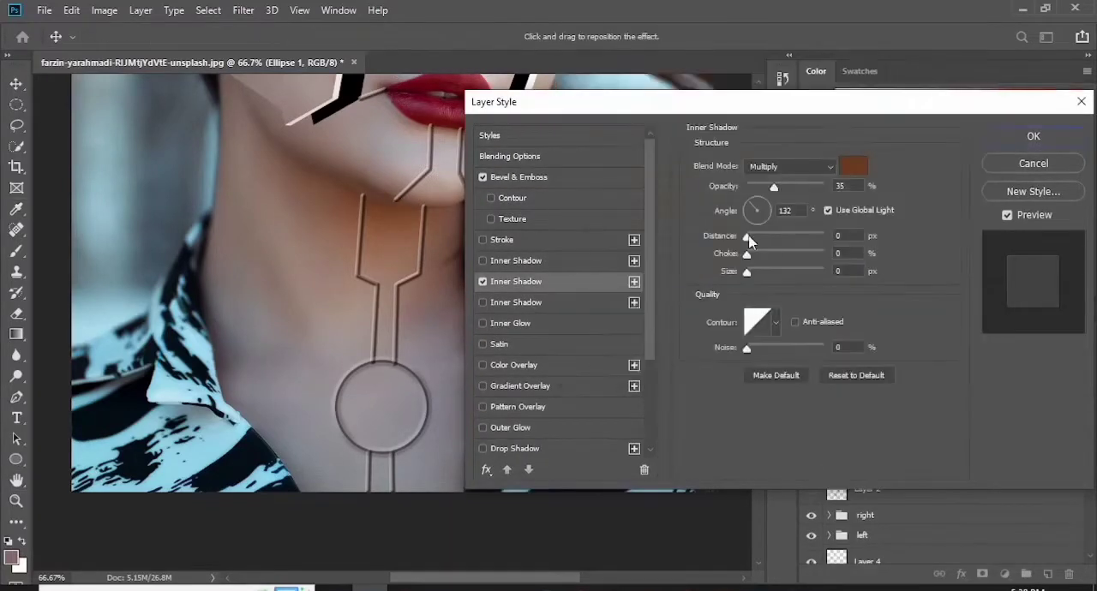
{"action": "left_click_drag", "start_coordinate": [748, 239], "coordinate": [759, 239]}
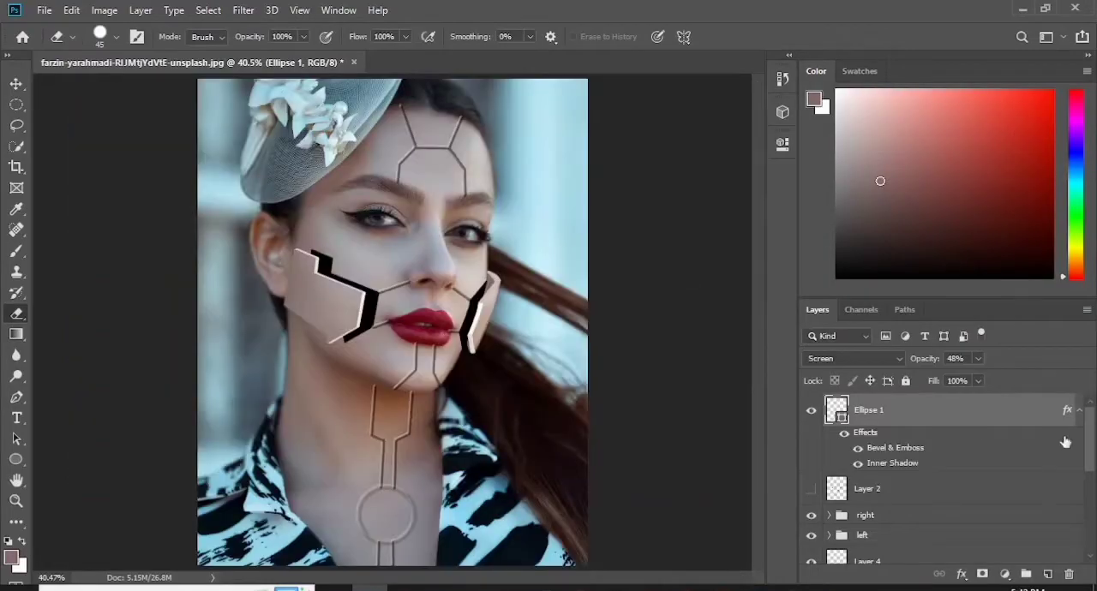
- Add a layer mask to "lines" and zoom in on the forehead seams
{"action": "left_click_drag", "start_coordinate": [1089, 443], "coordinate": [1090, 503]}
{"action": "left_click", "coordinate": [894, 441]}
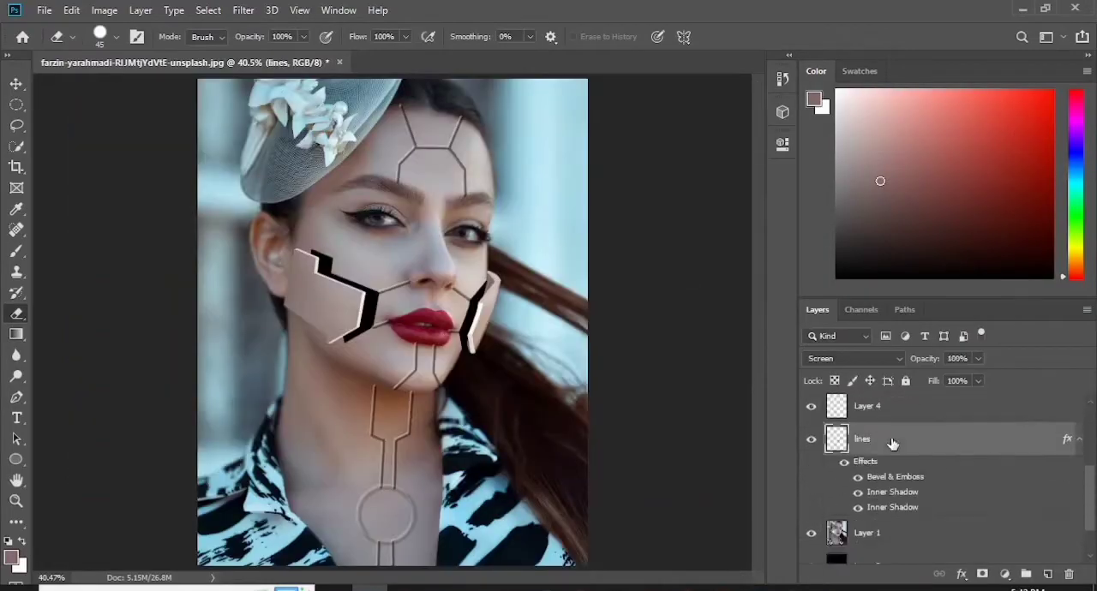
{"action": "left_click", "coordinate": [982, 574]}
{"action": "key", "text": "ctrl+plus"}
{"action": "key", "text": "ctrl+plus"}
{"action": "key", "text": "ctrl+plus"}
{"action": "key", "text": "ctrl+plus"}
{"action": "left_click_drag", "start_coordinate": [758, 317], "coordinate": [760, 182]}
- Reduce the eraser to 10 px, swap the colours and try masking the forehead seam's tip at the hairline
{"action": "left_click", "coordinate": [115, 36]}
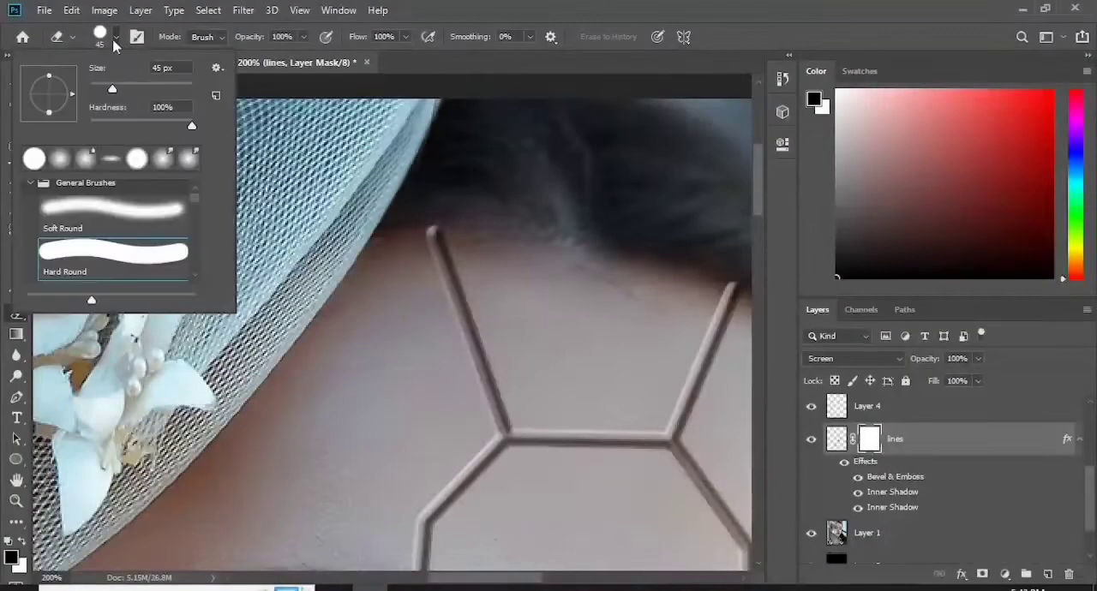
{"action": "left_click", "coordinate": [441, 206]}
{"action": "key", "text": "bracketleft"}
{"action": "key", "text": "bracketleft"}
{"action": "key", "text": "bracketleft"}
{"action": "key", "text": "bracketleft"}
{"action": "key", "text": "bracketleft"}
{"action": "key", "text": "bracketleft"}
{"action": "key", "text": "bracketleft"}
{"action": "key", "text": "x"}
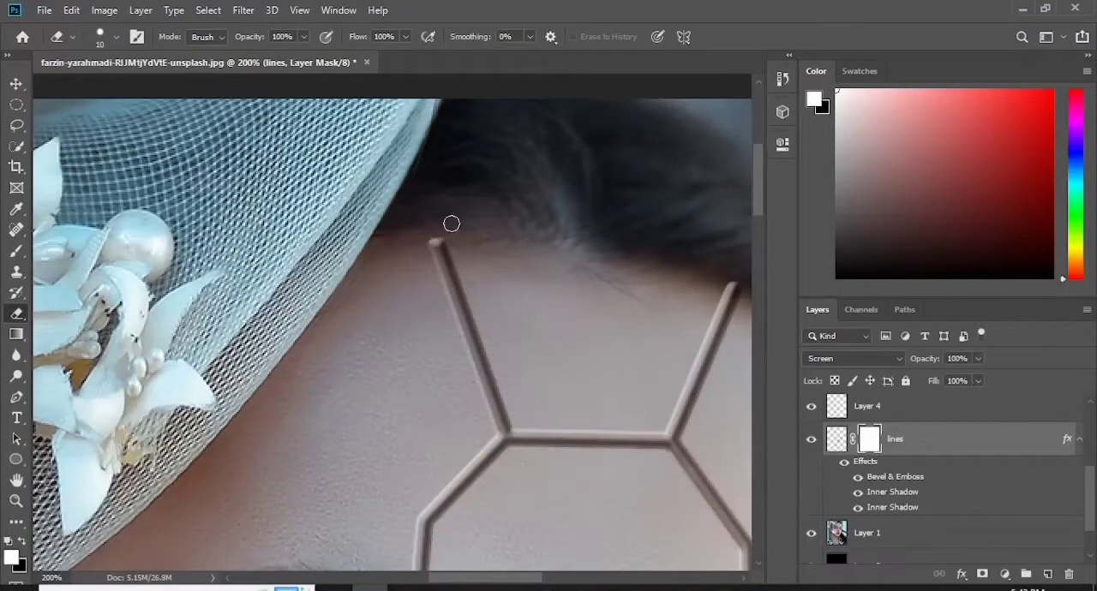
- Enable Layer Mask Hides Effects in the blending options of "lines"
{"action": "double_click", "coordinate": [952, 443]}
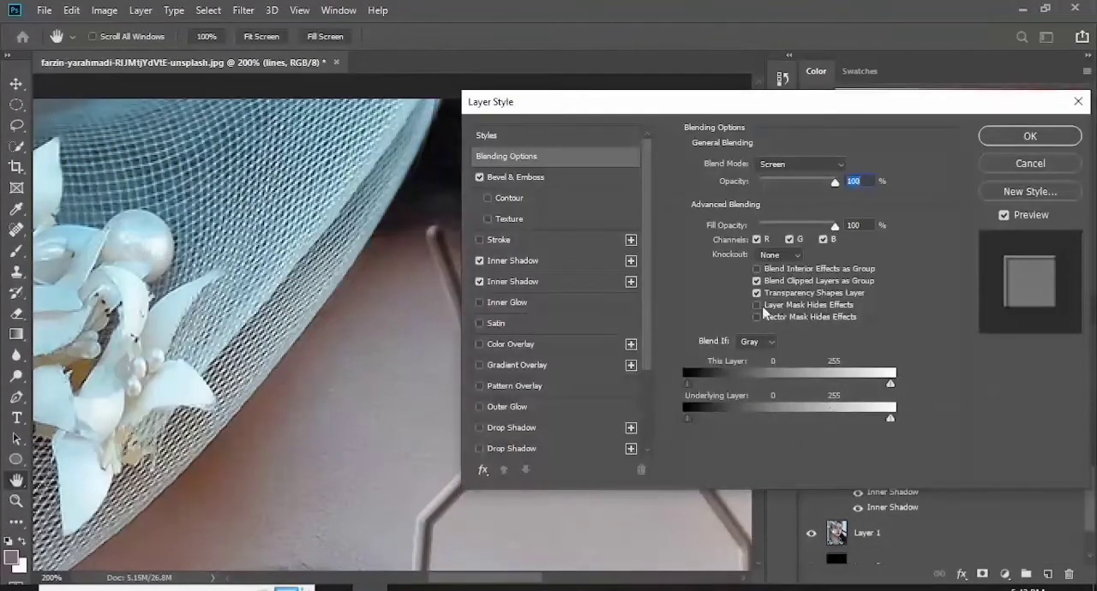
{"action": "left_click", "coordinate": [759, 307]}
{"action": "left_click", "coordinate": [1029, 136]}
- Fade the hairline tips of both forehead seams on the mask with a 20 px soft eraser
{"action": "left_click", "coordinate": [436, 223]}
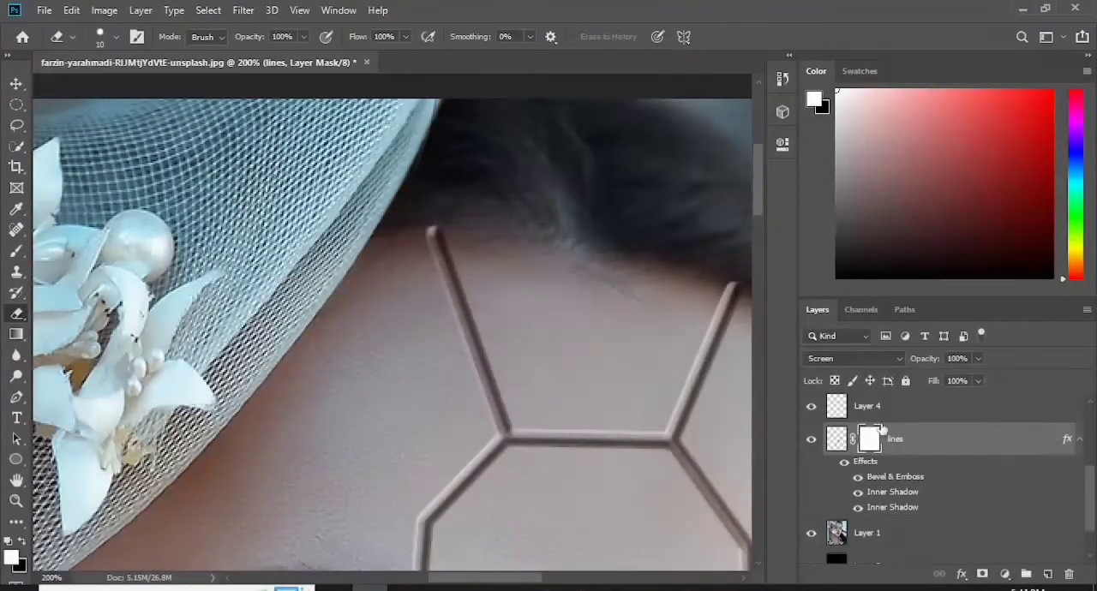
{"action": "left_click", "coordinate": [116, 37]}
{"action": "left_click", "coordinate": [422, 218]}
{"action": "key", "text": "bracketright"}
{"action": "key", "text": "bracketright"}
{"action": "left_click_drag", "start_coordinate": [513, 579], "coordinate": [554, 578]}
{"action": "left_click", "coordinate": [474, 272]}
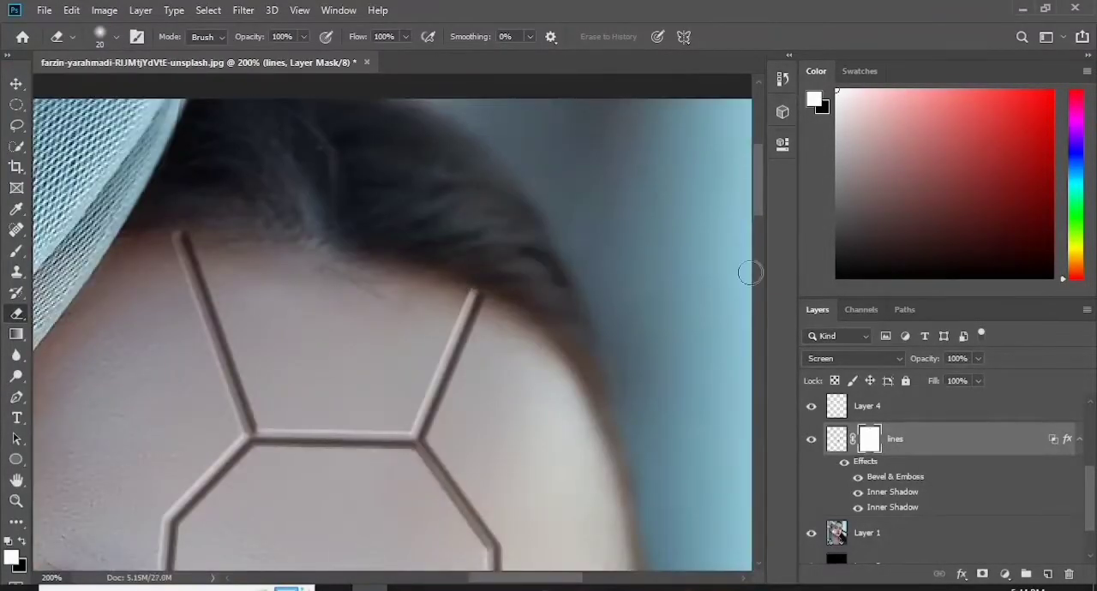
{"action": "left_click", "coordinate": [509, 315]}
- Fade the seam ends beside the nostrils and the corners of the lips on the mask
{"action": "left_click_drag", "start_coordinate": [758, 202], "coordinate": [758, 303]}
{"action": "left_click", "coordinate": [170, 257]}
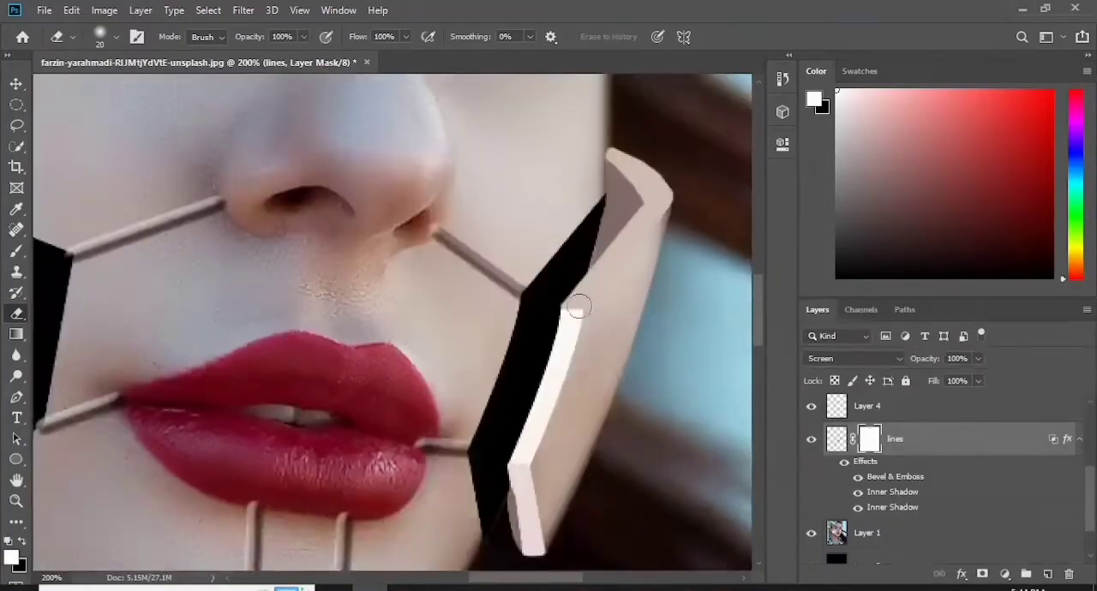
{"action": "left_click", "coordinate": [427, 223]}
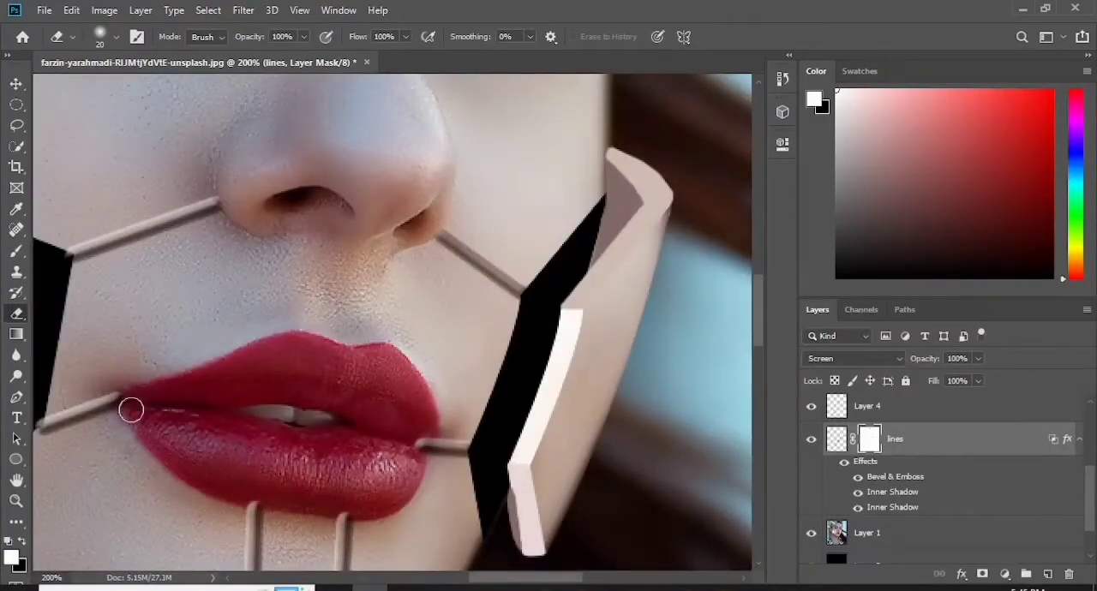
{"action": "left_click", "coordinate": [411, 443]}
{"action": "left_click_drag", "start_coordinate": [514, 578], "coordinate": [491, 579]}
{"action": "left_click", "coordinate": [176, 426]}
- Fade the ends of the chin seams below the lower lip and the neck seams on the mask
{"action": "left_click_drag", "start_coordinate": [758, 329], "coordinate": [758, 368]}
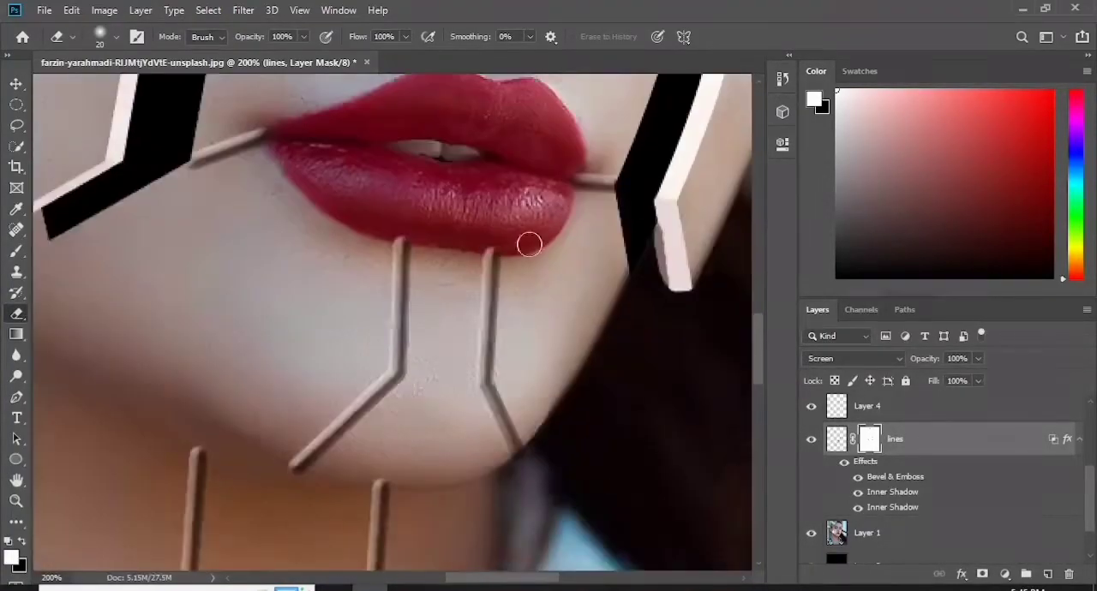
{"action": "left_click", "coordinate": [489, 250]}
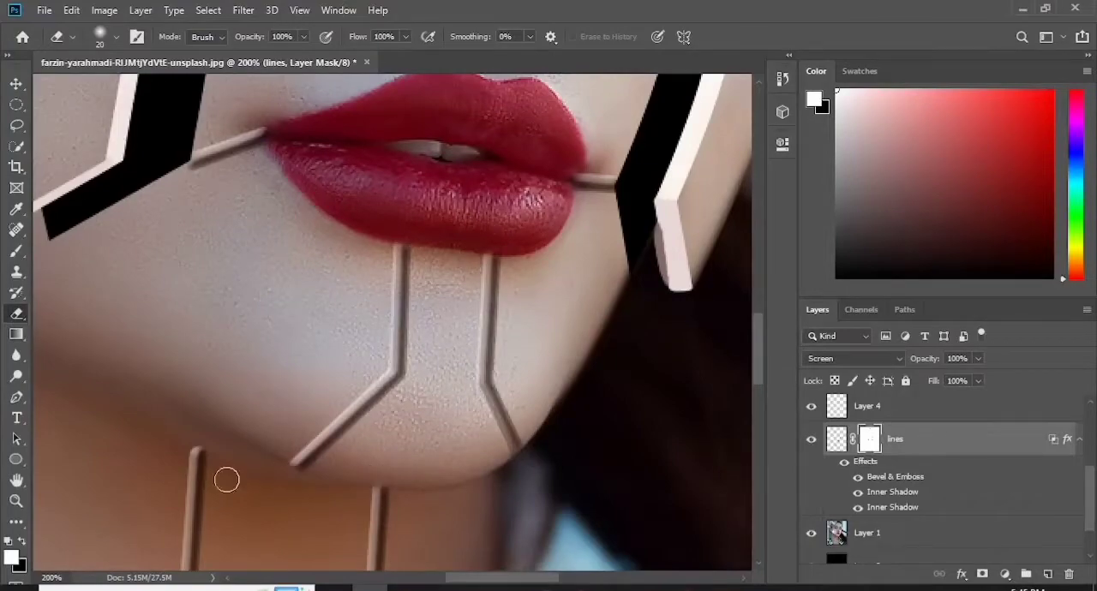
{"action": "left_click_drag", "start_coordinate": [759, 350], "coordinate": [760, 465]}
{"action": "left_click", "coordinate": [295, 273]}
{"action": "left_click", "coordinate": [228, 264]}
- Inspect the softened seam ends across the face and forehead up close and in the full portrait
{"action": "key", "text": "ctrl+0"}
{"action": "key", "text": "ctrl+plus"}
{"action": "key", "text": "ctrl+plus"}
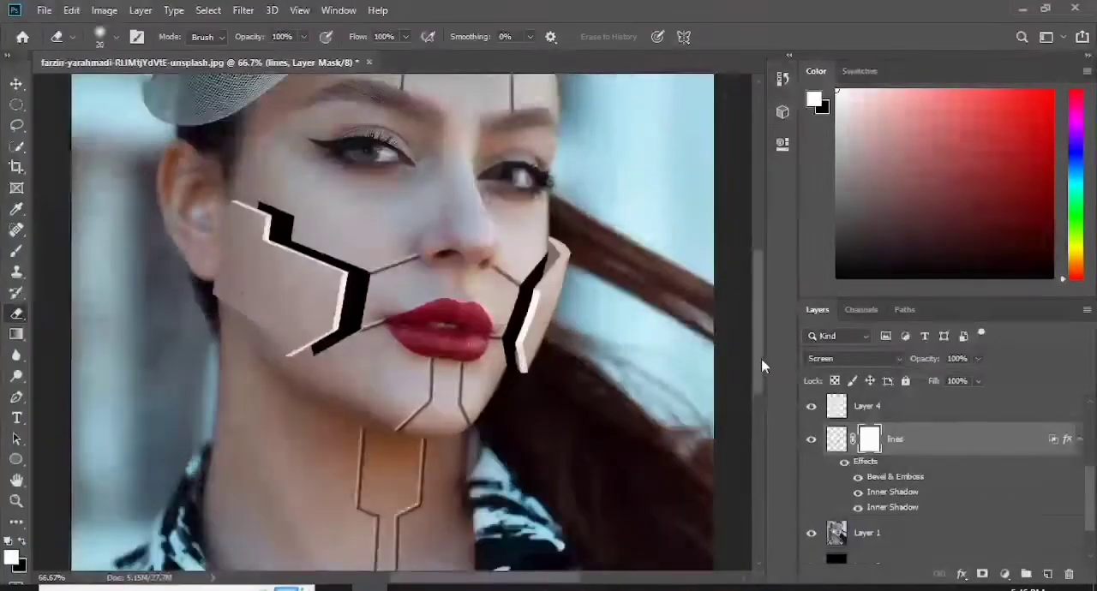
{"action": "key", "text": "ctrl+plus"}
{"action": "left_click_drag", "start_coordinate": [761, 359], "coordinate": [760, 207]}
{"action": "key", "text": "ctrl+plus"}
{"action": "key", "text": "ctrl+0"}
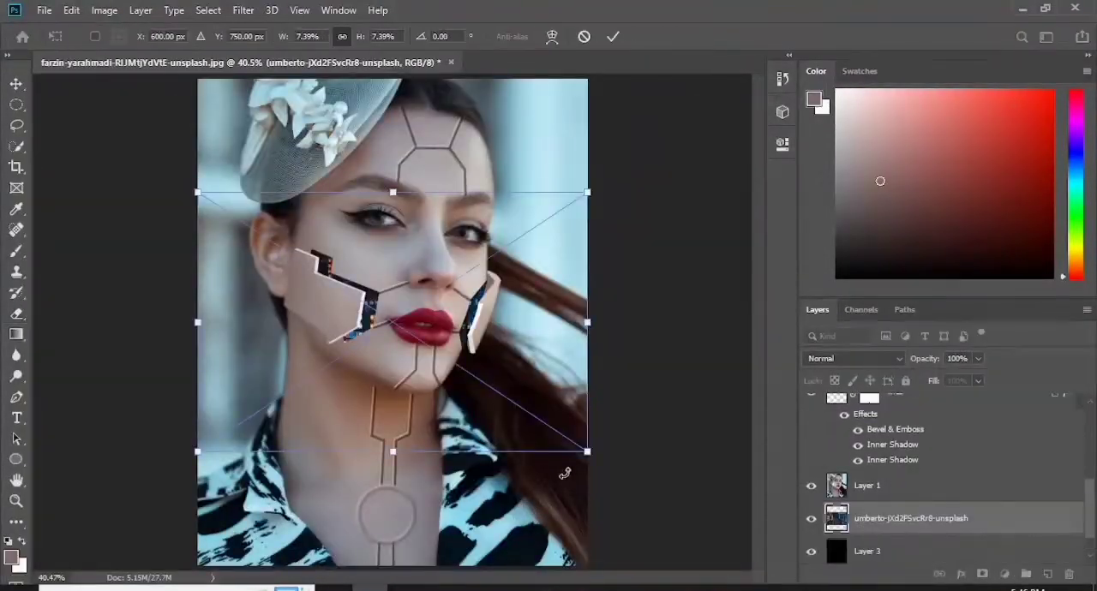
- Scale and rotate the circuit-board image to fill the opening beside the left cheek panel, and commit the placement
{"action": "left_click_drag", "start_coordinate": [588, 118], "coordinate": [343, 307]}
{"action": "left_click_drag", "start_coordinate": [281, 405], "coordinate": [308, 306]}
{"action": "left_click_drag", "start_coordinate": [412, 241], "coordinate": [282, 332]}
{"action": "key", "text": "ctrl+plus"}
{"action": "key", "text": "ctrl+plus"}
{"action": "left_click_drag", "start_coordinate": [350, 282], "coordinate": [538, 297]}
{"action": "left_click", "coordinate": [615, 36]}
- Duplicate the circuit-board image and rotate the copy to -77.86° behind the opening beside the right cheek panel
{"action": "key", "text": "ctrl+j"}
{"action": "key", "text": "v"}
{"action": "key", "text": "ctrl+t"}
{"action": "left_click_drag", "start_coordinate": [550, 166], "coordinate": [451, 349]}
{"action": "left_click_drag", "start_coordinate": [445, 270], "coordinate": [558, 349]}
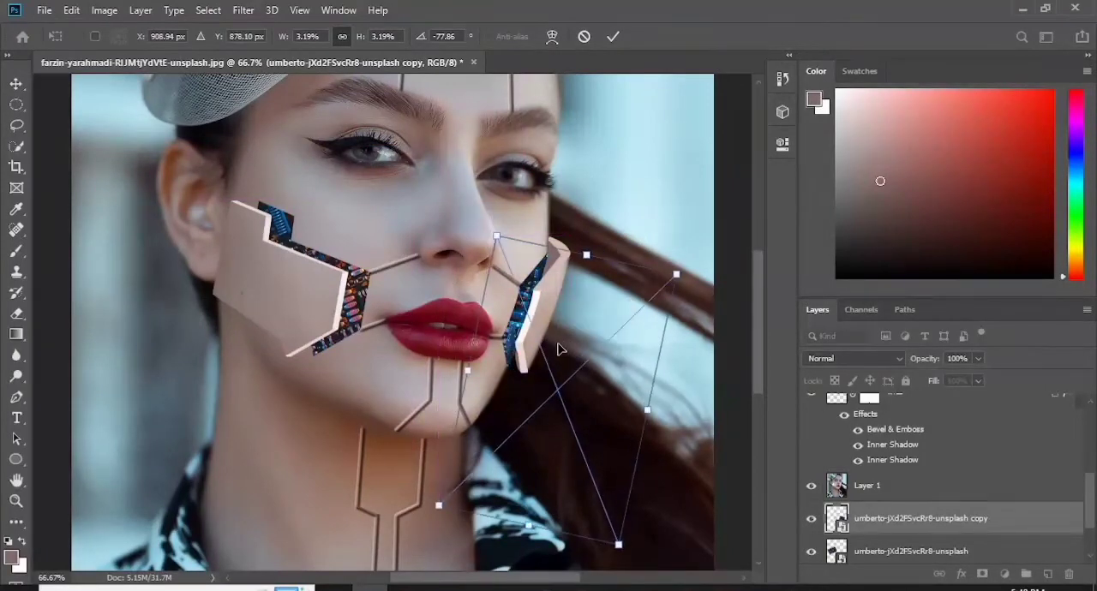
{"action": "key", "text": "Return"}
- Duplicate the original circuit-board layer again and move the new copy above "lines"
{"action": "left_click", "coordinate": [1011, 551]}
{"action": "key", "text": "ctrl+j"}
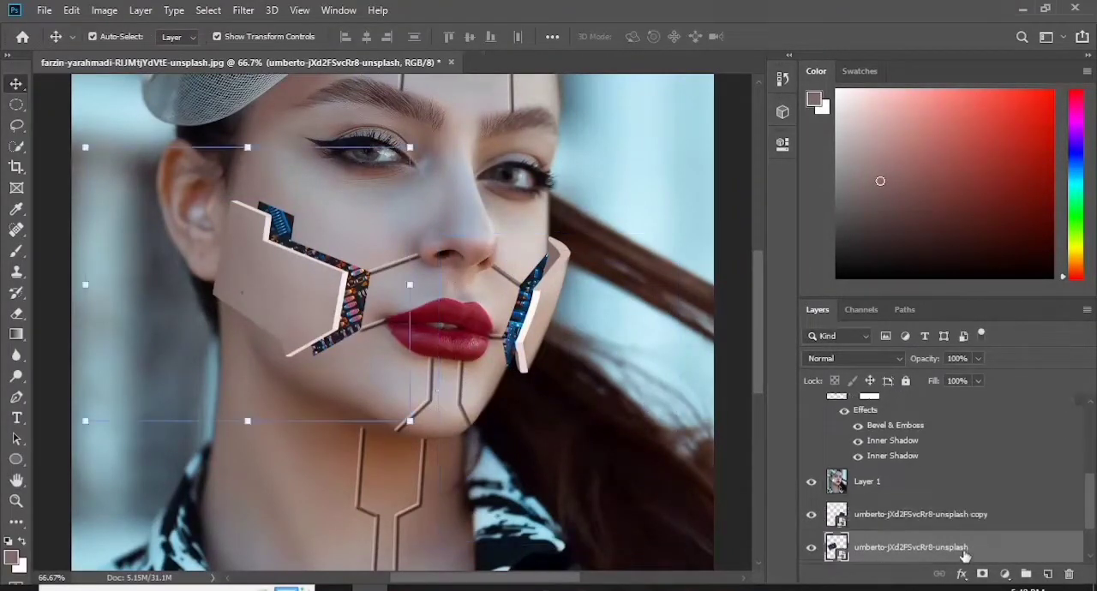
{"action": "left_click_drag", "start_coordinate": [1051, 542], "coordinate": [909, 445]}
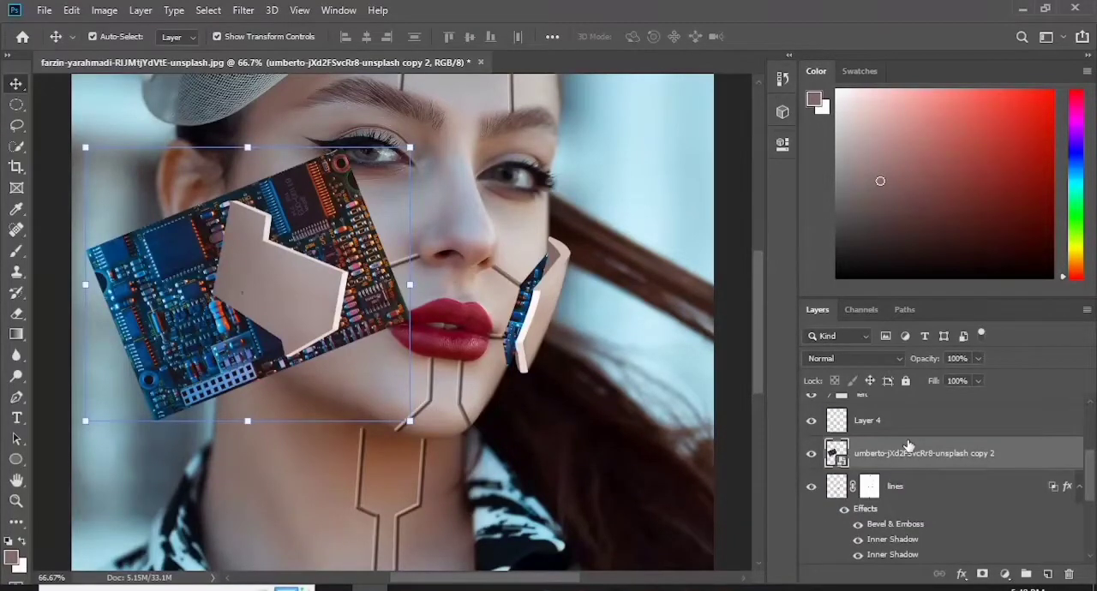
- Rotate the upper circuit-board copy to about 89° and scale it to 8.82% so it covers the face and neck seams
{"action": "key", "text": "ctrl+0"}
{"action": "key", "text": "ctrl+t"}
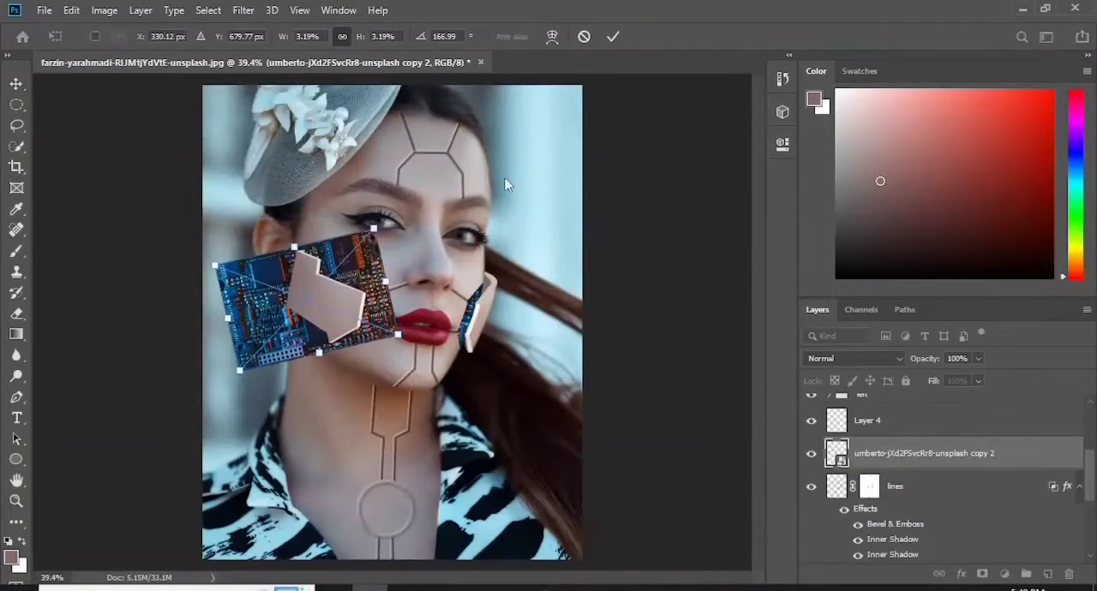
{"action": "left_click_drag", "start_coordinate": [365, 221], "coordinate": [428, 132]}
{"action": "left_click_drag", "start_coordinate": [503, 292], "coordinate": [420, 119]}
{"action": "left_click_drag", "start_coordinate": [342, 216], "coordinate": [406, 188]}
{"action": "left_click_drag", "start_coordinate": [409, 360], "coordinate": [407, 558]}
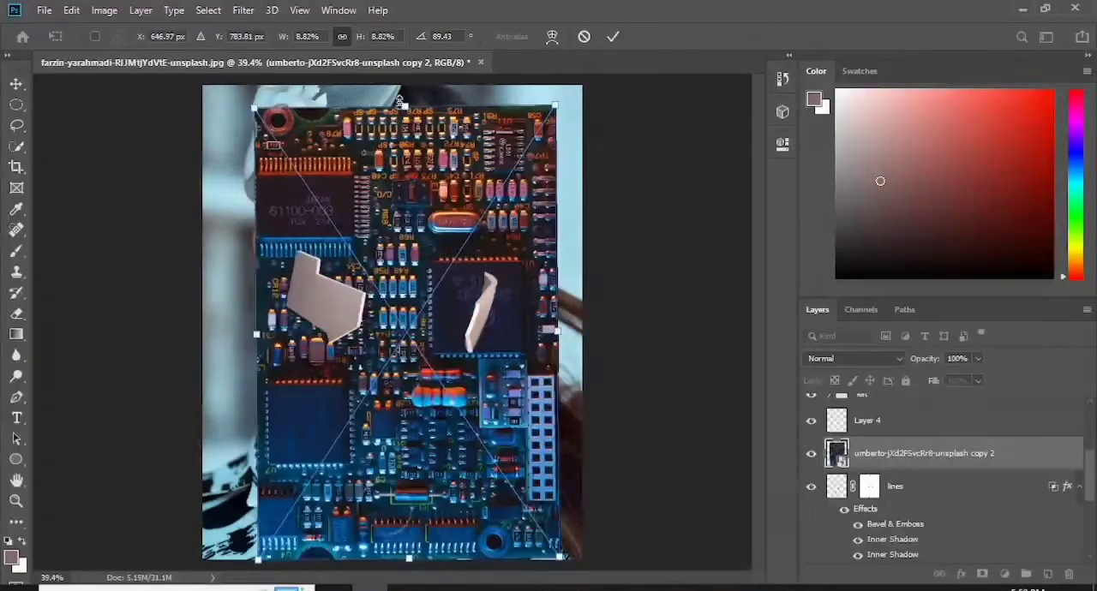
{"action": "left_click", "coordinate": [614, 36]}
{"action": "left_click", "coordinate": [872, 487]}
{"action": "left_click_drag", "start_coordinate": [872, 488], "coordinate": [871, 456]}
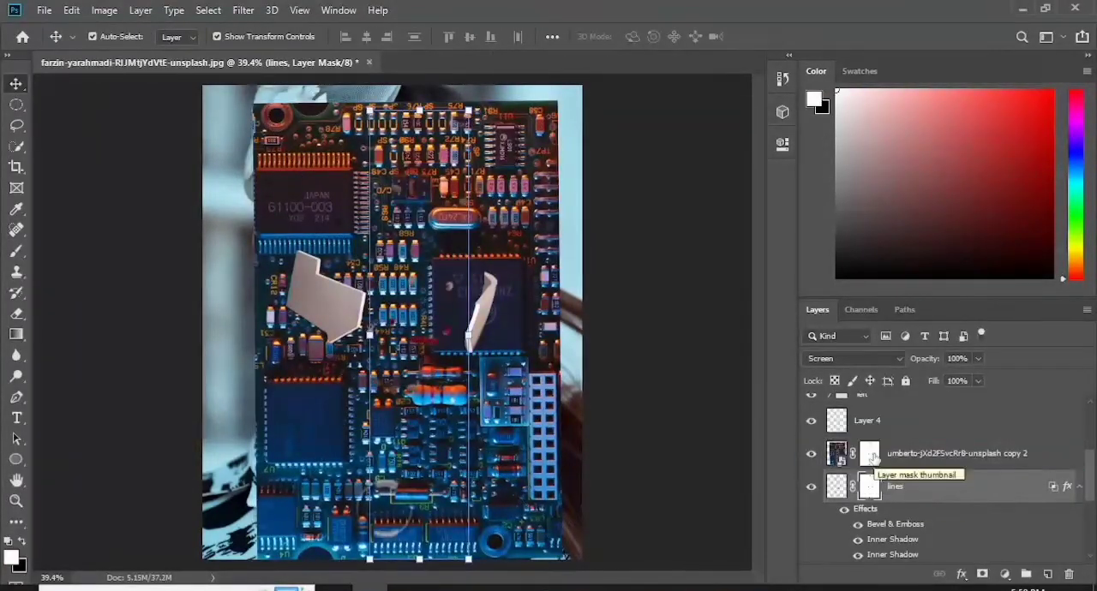
{"action": "key", "text": "ctrl+z"}
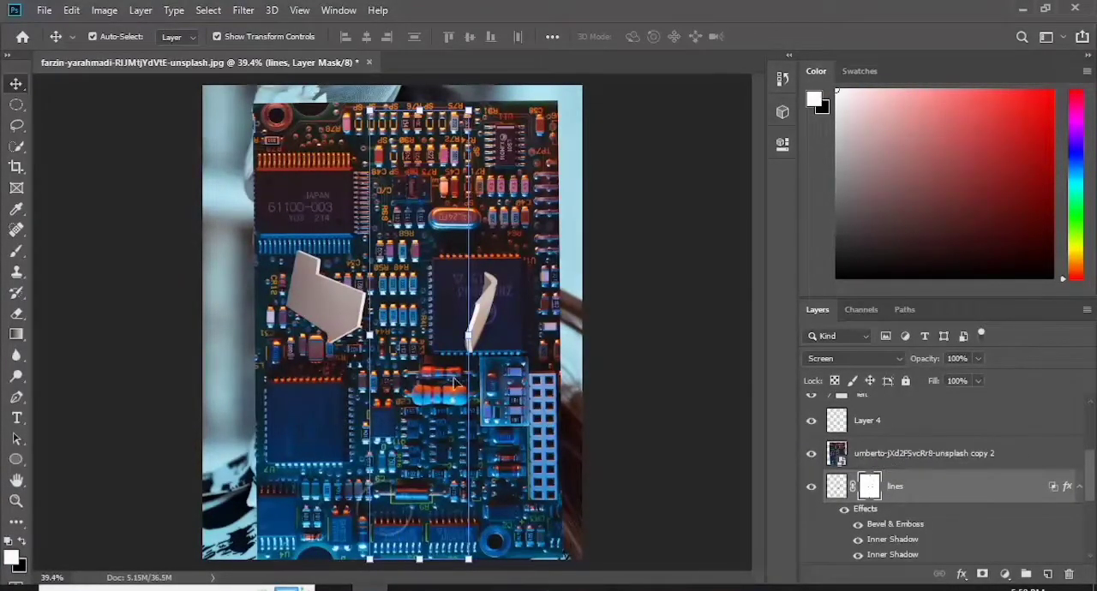
- Load the "lines" pixels as a selection and use it to mask the upper circuit-board copy
{"action": "scroll", "coordinate": [921, 432], "scroll_direction": "down", "scroll_amount": 1}
{"action": "left_click", "coordinate": [922, 434]}
{"action": "left_click", "coordinate": [811, 435]}
{"action": "left_click", "coordinate": [843, 467]}
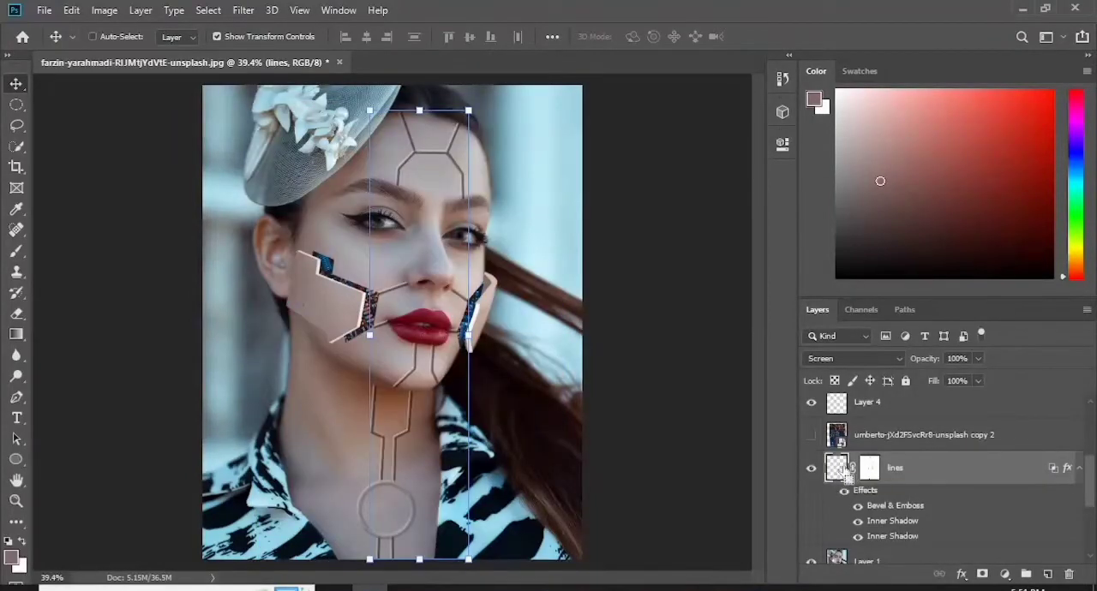
{"action": "left_click", "coordinate": [836, 468], "text": "ctrl"}
{"action": "left_click", "coordinate": [812, 435]}
{"action": "left_click", "coordinate": [922, 435]}
{"action": "left_click", "coordinate": [982, 574]}
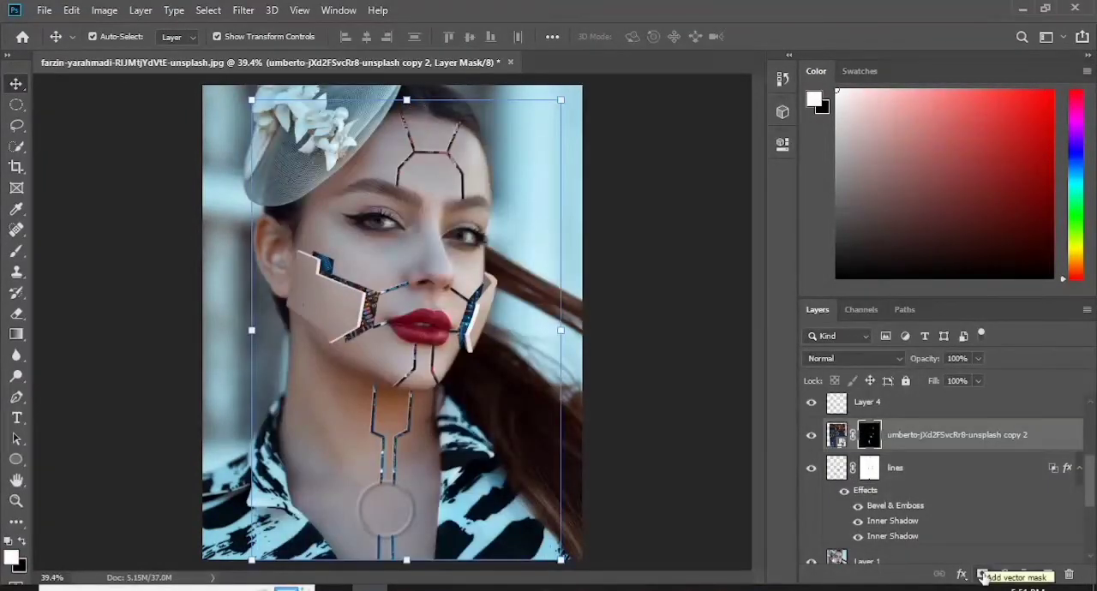
- Add a Drop Shadow to "Ellipse 1" in its layer style
{"action": "scroll", "coordinate": [1065, 461], "scroll_direction": "up", "scroll_amount": 1}
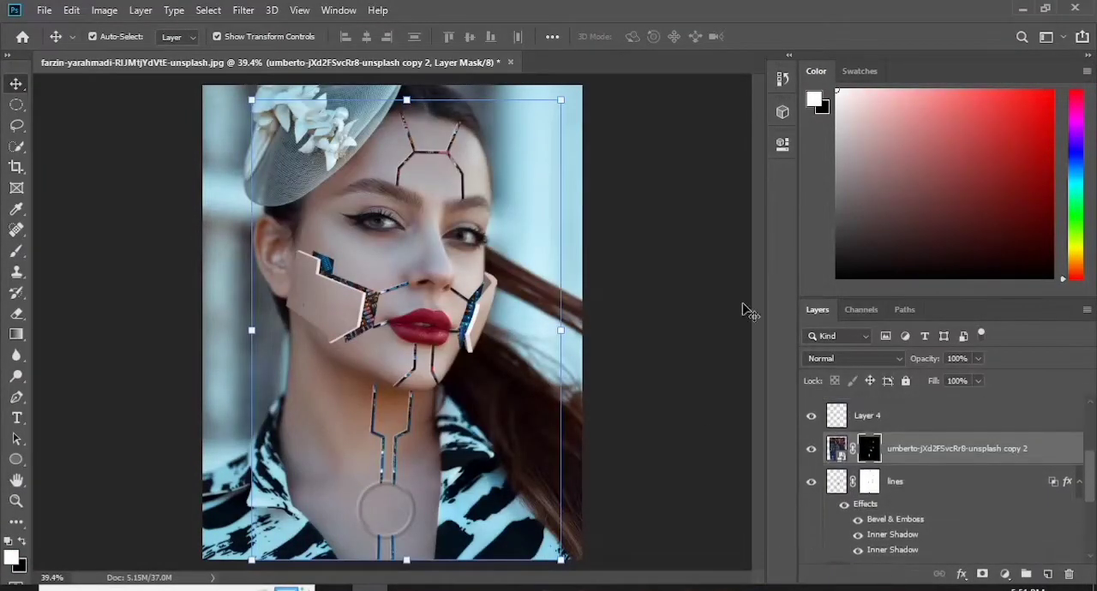
{"action": "left_click_drag", "start_coordinate": [1091, 475], "coordinate": [1092, 429]}
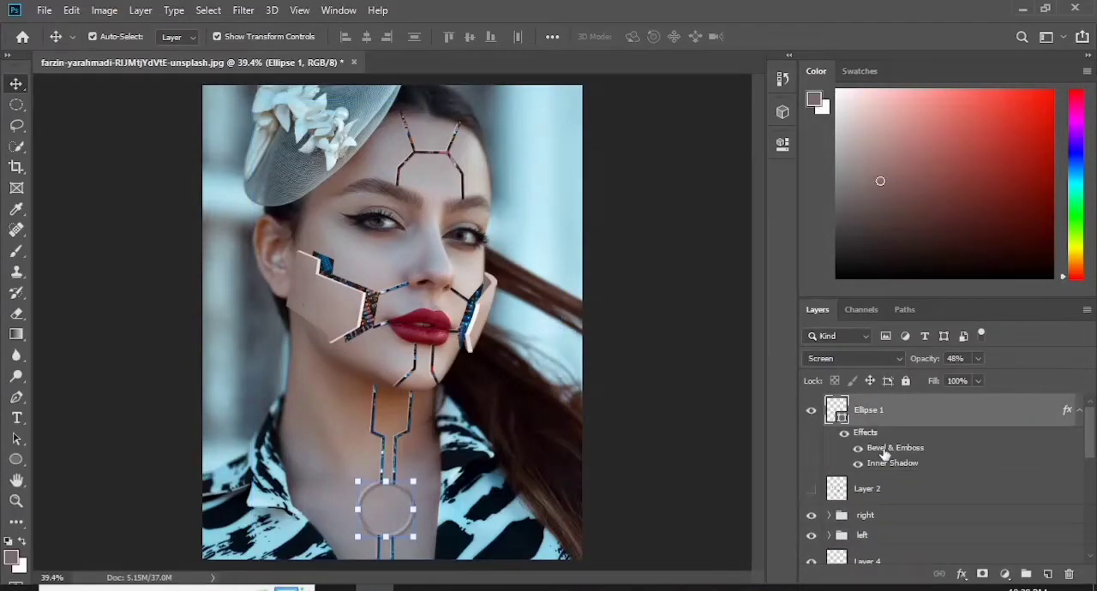
{"action": "double_click", "coordinate": [884, 454]}
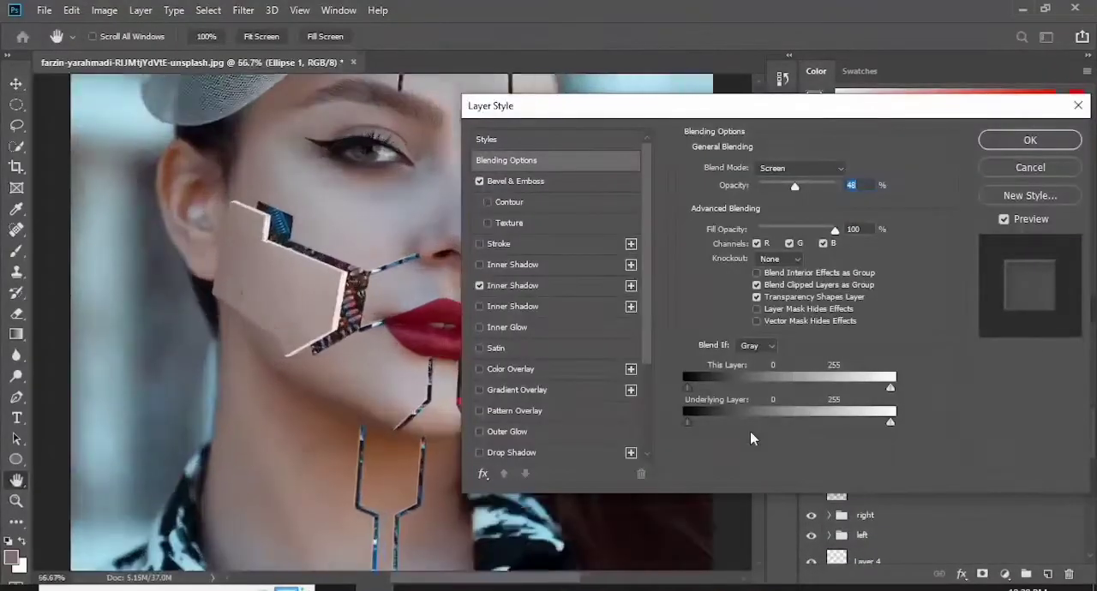
{"action": "left_click_drag", "start_coordinate": [649, 107], "coordinate": [653, 81]}
{"action": "left_click_drag", "start_coordinate": [759, 81], "coordinate": [714, 78]}
{"action": "left_click", "coordinate": [590, 422]}
- Try a white drop shadow on the circle with 100% opacity and 47 px distance
{"action": "left_click", "coordinate": [811, 140]}
{"action": "left_click", "coordinate": [907, 104]}
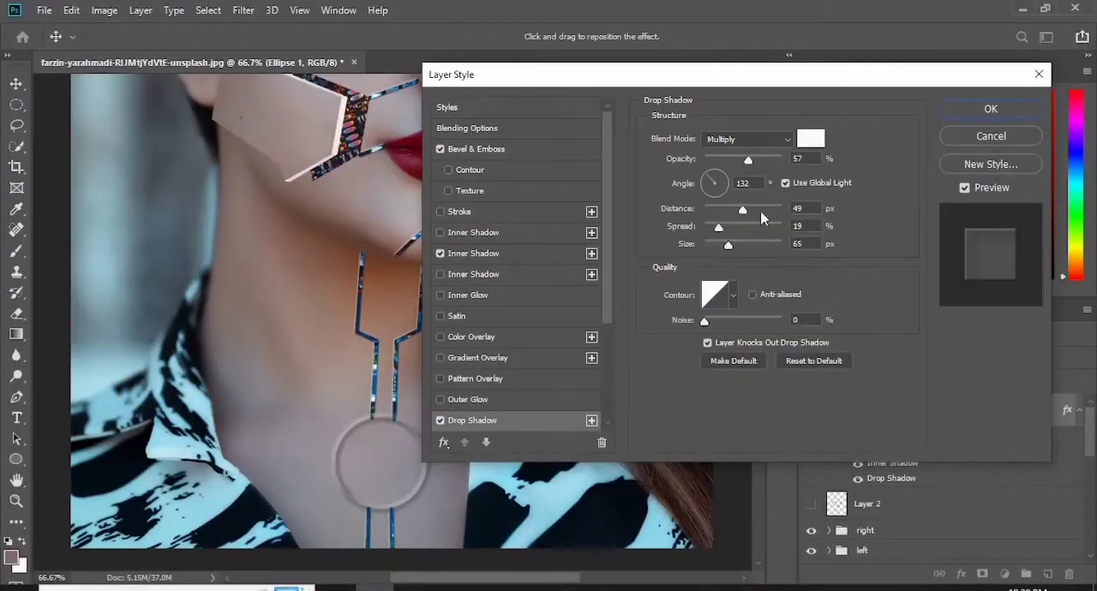
{"action": "left_click_drag", "start_coordinate": [716, 166], "coordinate": [786, 165]}
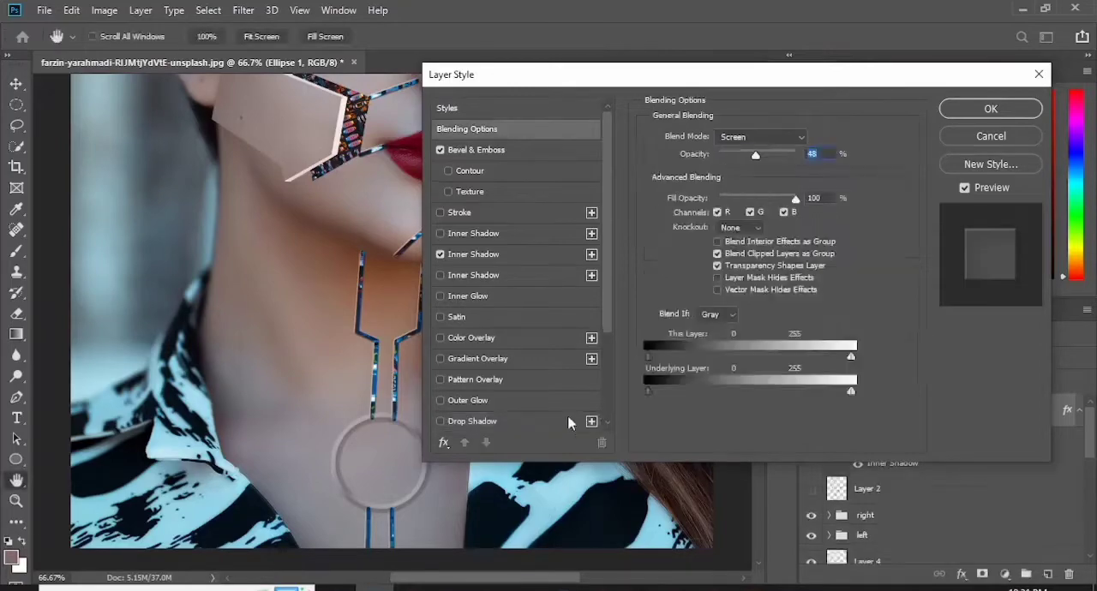
- Give the neck circle a black 57% drop shadow at 90° with 10 px distance, 7% spread and about 7 px size
{"action": "left_click", "coordinate": [480, 420]}
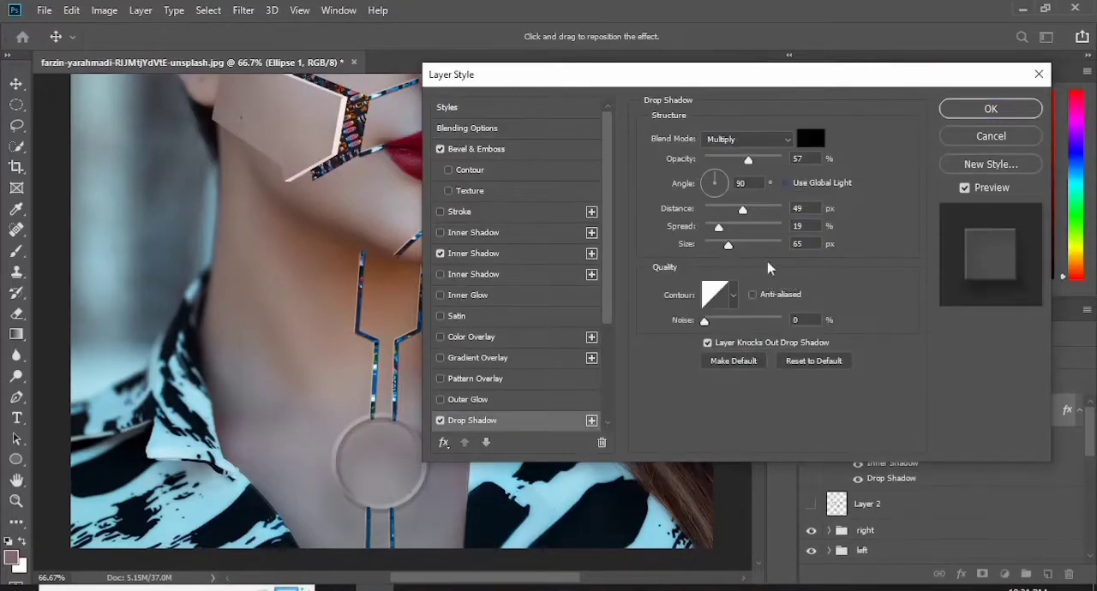
{"action": "left_click_drag", "start_coordinate": [742, 210], "coordinate": [710, 228]}
{"action": "left_click_drag", "start_coordinate": [727, 245], "coordinate": [713, 249]}
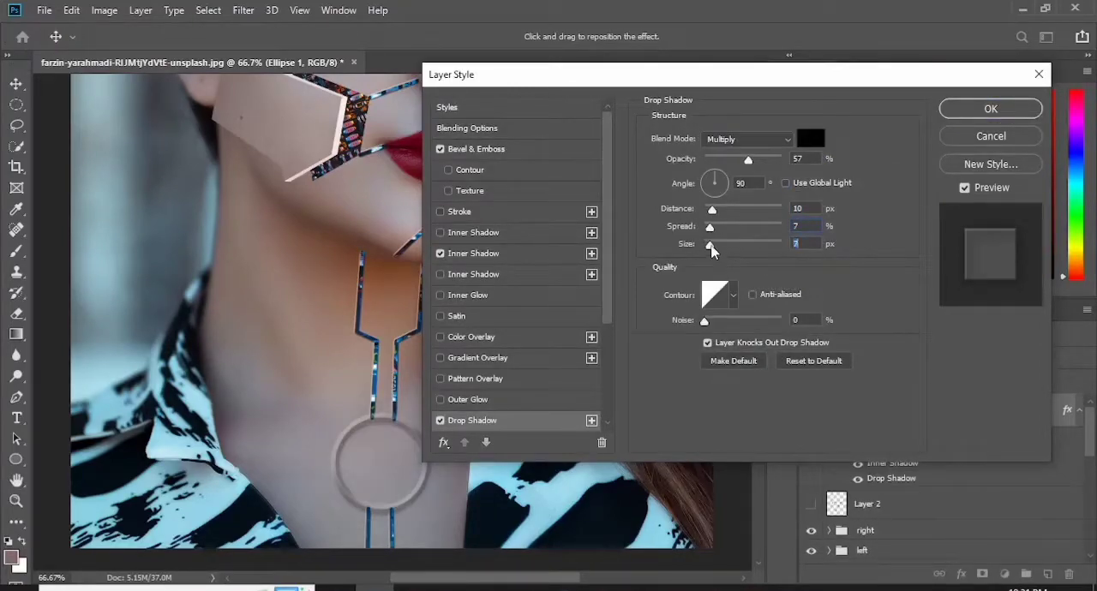
{"action": "left_click", "coordinate": [989, 107]}
- Add a faint black Drop Shadow with reduced opacity and size to the "lines" layer
{"action": "scroll", "coordinate": [965, 507], "scroll_direction": "down", "scroll_amount": 5}
{"action": "double_click", "coordinate": [959, 428]}
{"action": "left_click_drag", "start_coordinate": [751, 77], "coordinate": [796, 65]}
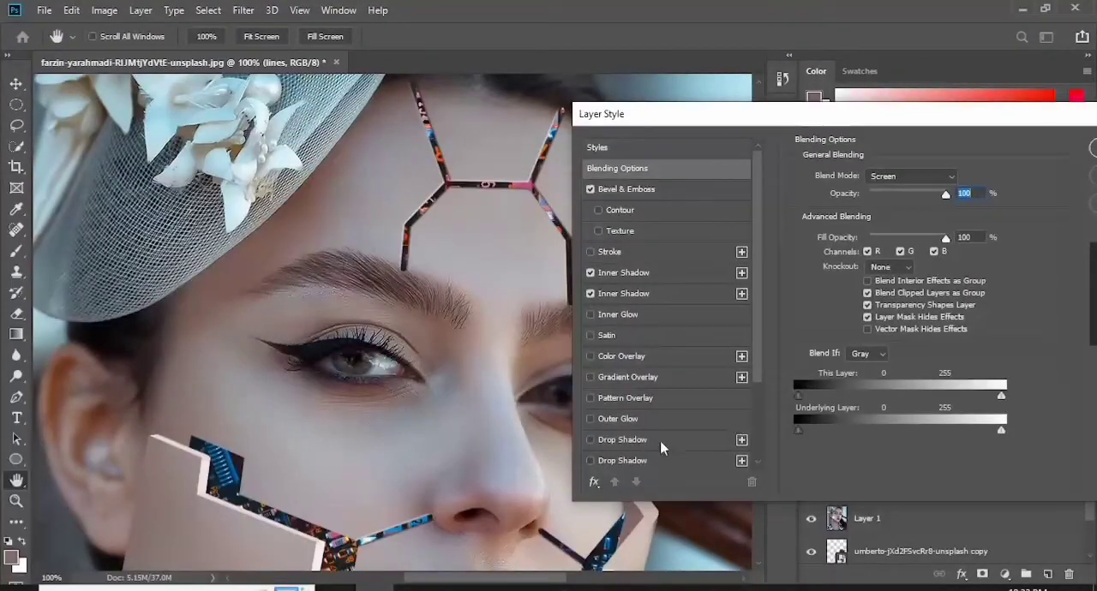
{"action": "left_click", "coordinate": [622, 440]}
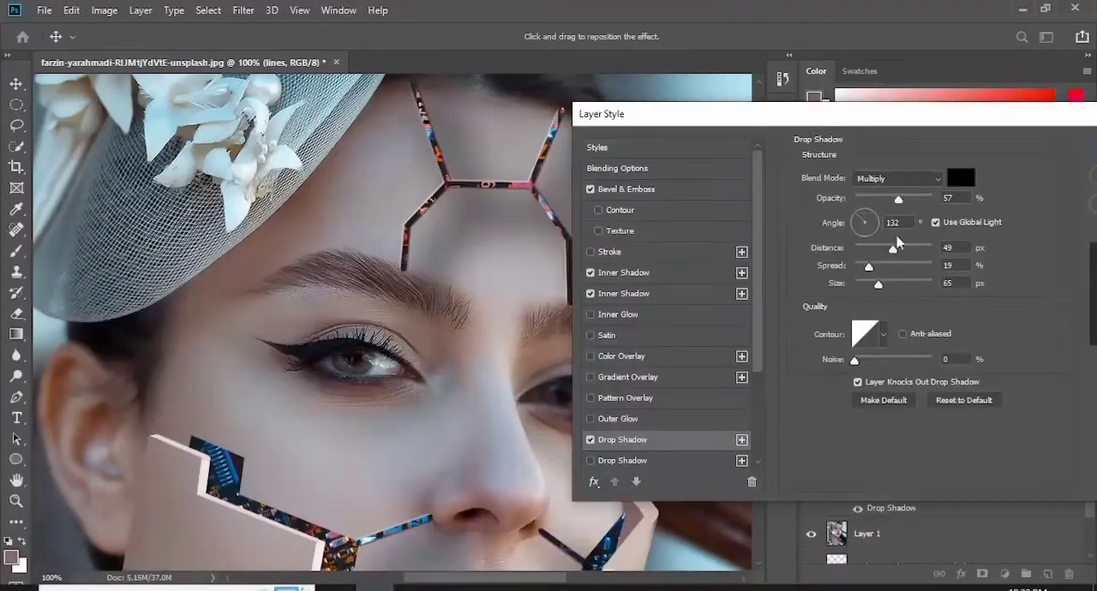
{"action": "left_click", "coordinate": [871, 199]}
{"action": "left_click_drag", "start_coordinate": [879, 285], "coordinate": [856, 284]}
{"action": "left_click_drag", "start_coordinate": [979, 115], "coordinate": [868, 121]}
{"action": "left_click", "coordinate": [1060, 153]}
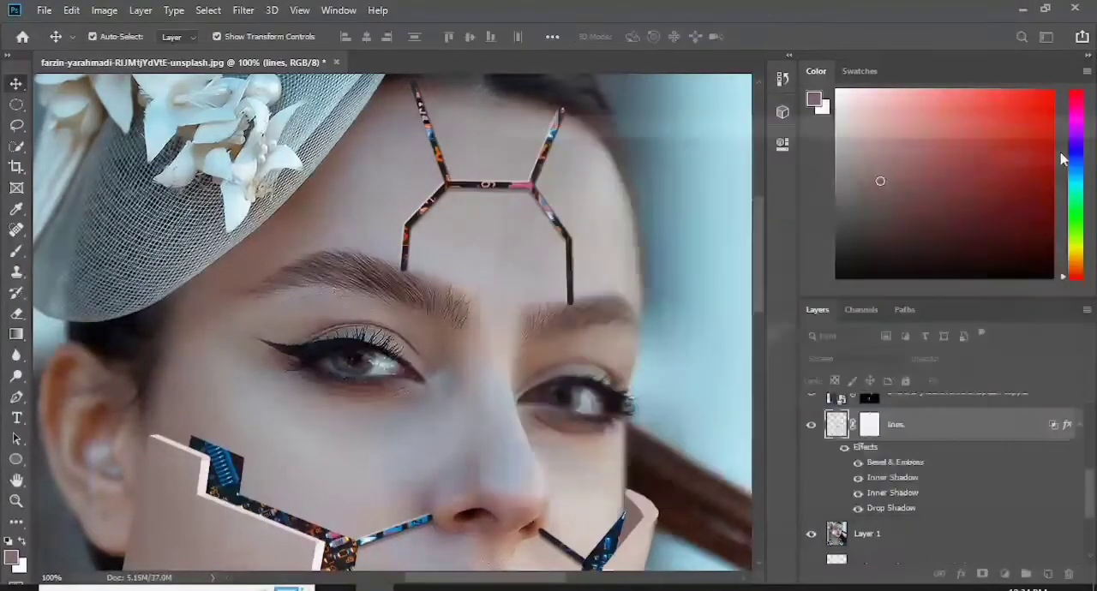
- Adjust the Bevel & Emboss of "lines" to a smooth Outer Bevel with 854% depth, 10 px size and 2 px soften
{"action": "double_click", "coordinate": [911, 462]}
{"action": "left_click", "coordinate": [815, 183]}
{"action": "left_click", "coordinate": [784, 191]}
{"action": "left_click_drag", "start_coordinate": [729, 120], "coordinate": [777, 97]}
{"action": "left_click_drag", "start_coordinate": [825, 195], "coordinate": [832, 195]}
{"action": "left_click_drag", "start_coordinate": [802, 227], "coordinate": [807, 227]}
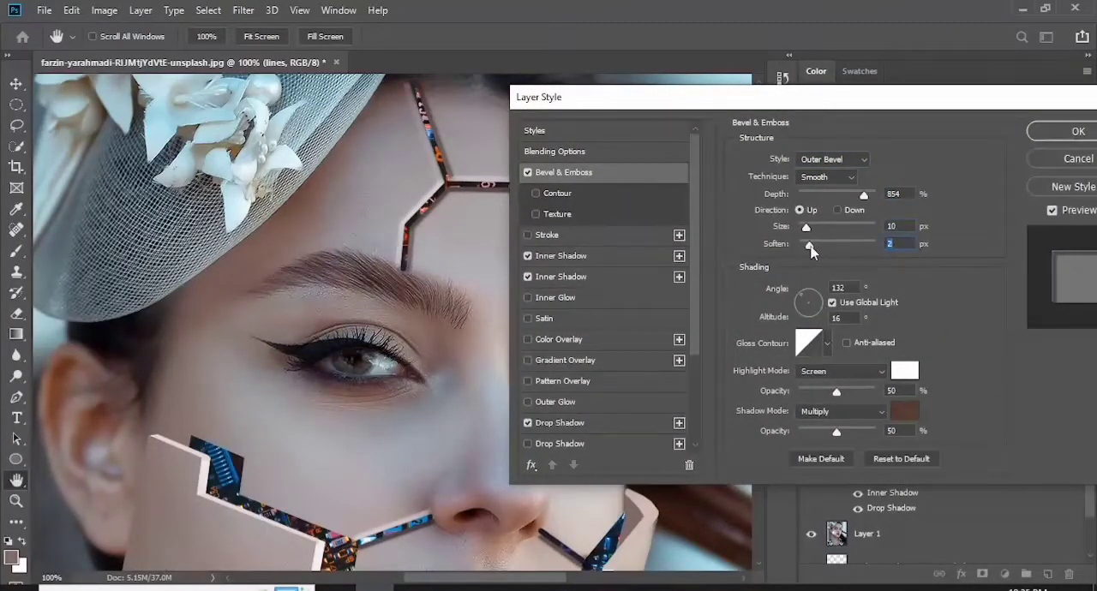
{"action": "left_click", "coordinate": [1074, 132]}
{"action": "left_click_drag", "start_coordinate": [759, 262], "coordinate": [765, 319]}
{"action": "left_click", "coordinate": [867, 419]}
{"action": "left_click", "coordinate": [14, 254]}
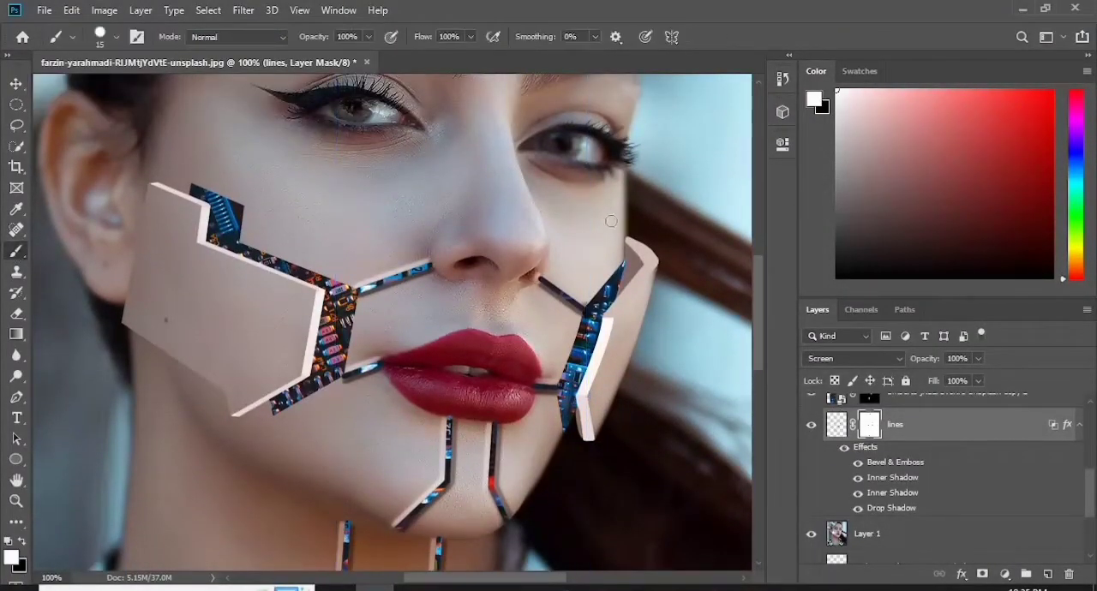
{"action": "left_click_drag", "start_coordinate": [1090, 500], "coordinate": [1094, 490]}
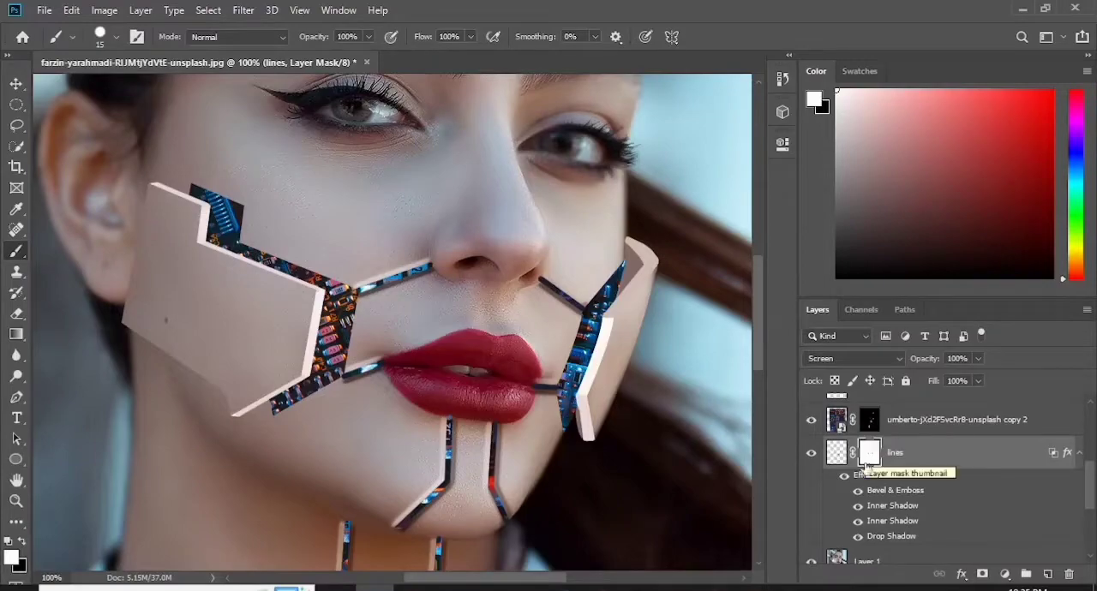
{"action": "left_click_drag", "start_coordinate": [760, 263], "coordinate": [769, 422]}
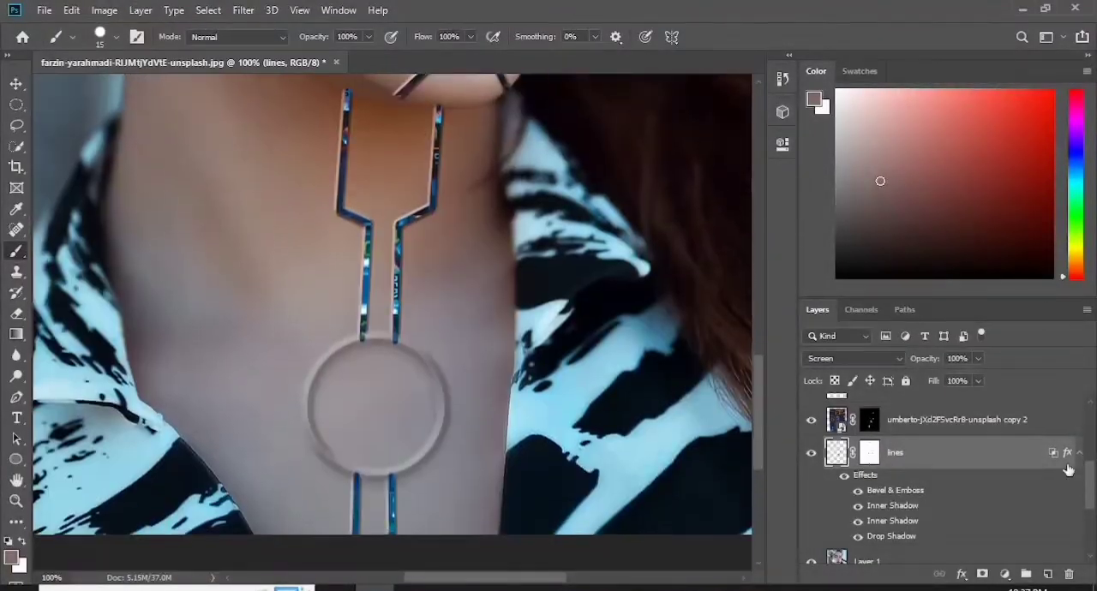
{"action": "left_click_drag", "start_coordinate": [1090, 482], "coordinate": [1089, 426]}
- Place the motorcycle engine photo "artiom-vallat-N7iepK0HhRQ-unsplash" and scale it to 3.25% over the lower neck
{"action": "left_click_drag", "start_coordinate": [899, 411], "coordinate": [468, 363]}
{"action": "left_click_drag", "start_coordinate": [514, 129], "coordinate": [419, 549]}
{"action": "left_click_drag", "start_coordinate": [686, 159], "coordinate": [499, 437]}
{"action": "left_click_drag", "start_coordinate": [317, 476], "coordinate": [499, 152]}
{"action": "left_click_drag", "start_coordinate": [677, 114], "coordinate": [500, 381]}
{"action": "left_click_drag", "start_coordinate": [369, 470], "coordinate": [608, 169]}
{"action": "left_click_drag", "start_coordinate": [609, 377], "coordinate": [507, 227]}
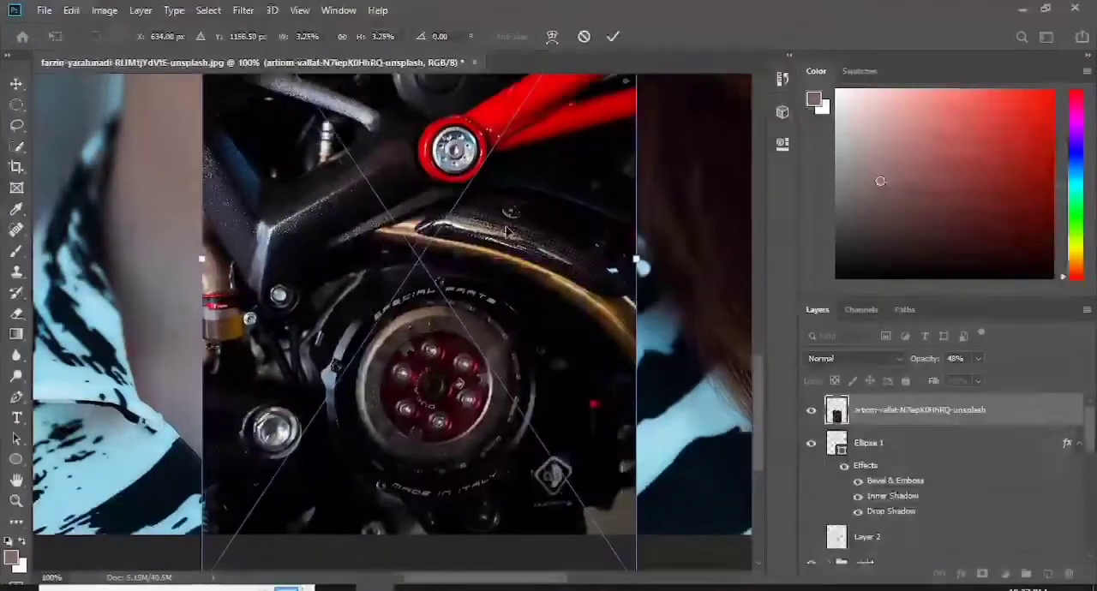
{"action": "mouse_move", "coordinate": [460, 258]}
{"action": "left_mouse_down"}
{"action": "mouse_move", "coordinate": [431, 124]}
{"action": "mouse_move", "coordinate": [431, 203]}
{"action": "left_mouse_up"}
{"action": "left_click", "coordinate": [613, 37]}
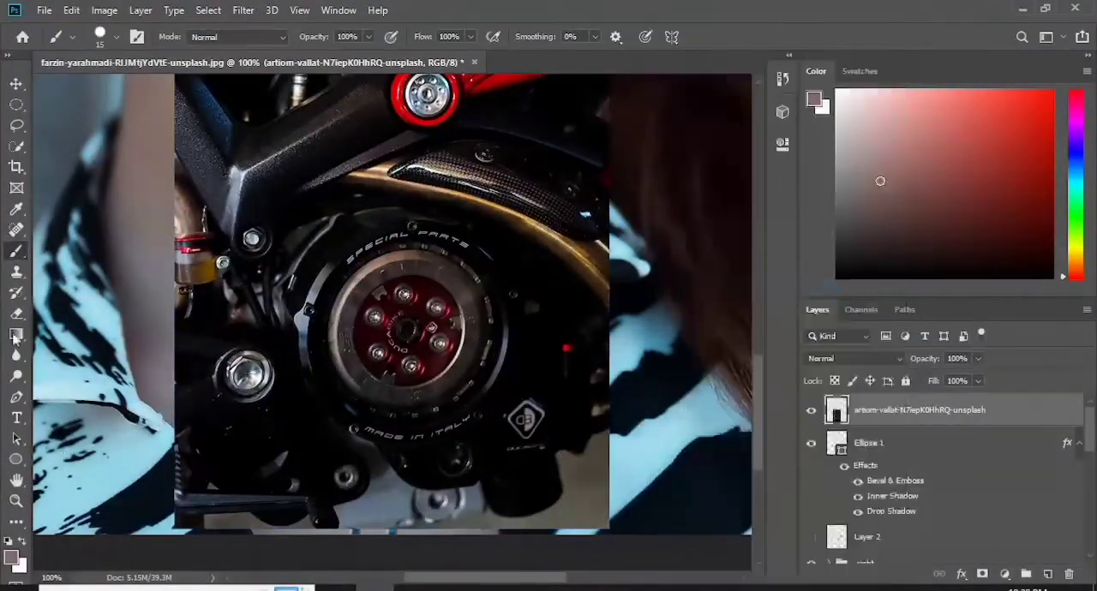
- Erase the lower edge of the engine photo and move it down with a slight rotation towards the neck circle
{"action": "key", "text": "e"}
{"action": "mouse_move", "coordinate": [231, 433]}
{"action": "left_mouse_down"}
{"action": "mouse_move", "coordinate": [245, 453]}
{"action": "mouse_move", "coordinate": [604, 480]}
{"action": "left_mouse_up"}
{"action": "left_click_drag", "start_coordinate": [760, 395], "coordinate": [759, 369]}
{"action": "left_click", "coordinate": [17, 84]}
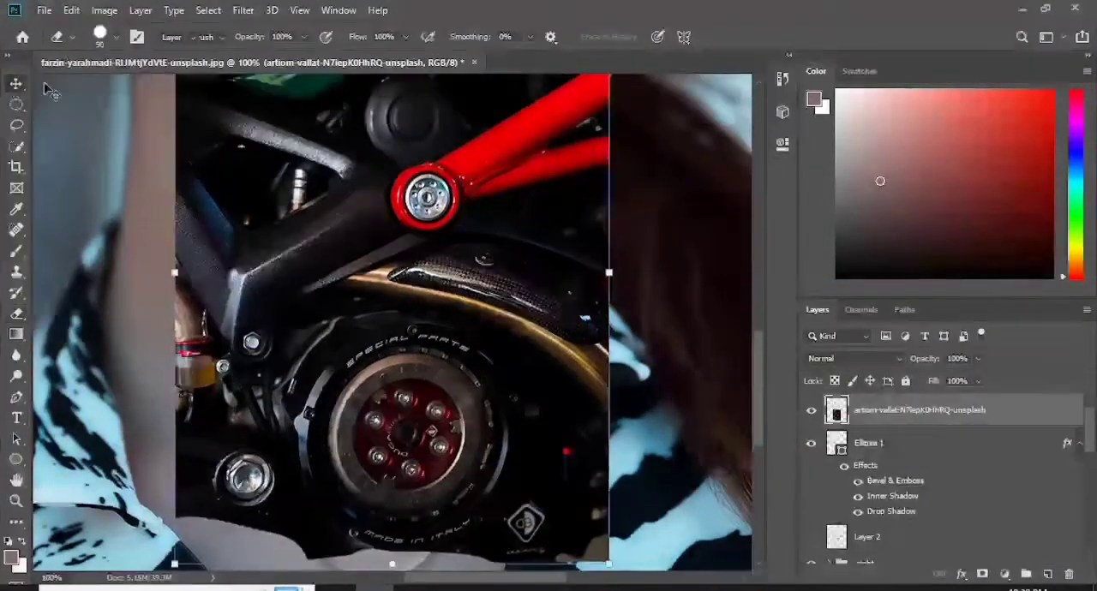
{"action": "left_click_drag", "start_coordinate": [360, 205], "coordinate": [344, 334]}
- Erase the remaining engine parts above and beside the round clutch cover
{"action": "left_click", "coordinate": [17, 313]}
{"action": "mouse_move", "coordinate": [562, 134]}
{"action": "left_mouse_down"}
{"action": "mouse_move", "coordinate": [568, 148]}
{"action": "mouse_move", "coordinate": [477, 202]}
{"action": "left_mouse_up"}
{"action": "left_click_drag", "start_coordinate": [535, 332], "coordinate": [184, 373]}
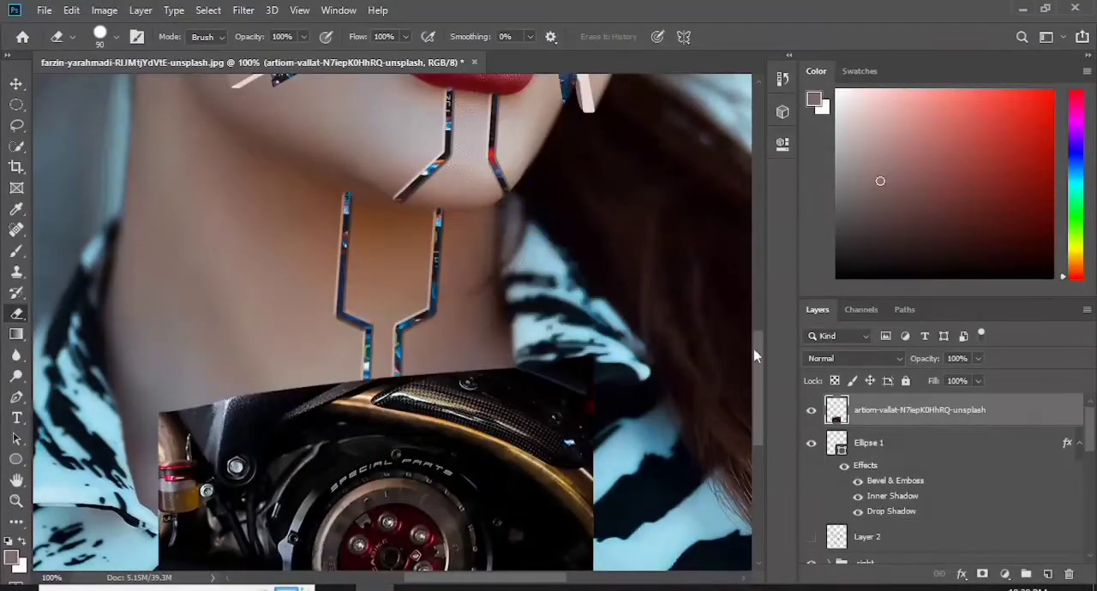
{"action": "left_click_drag", "start_coordinate": [757, 352], "coordinate": [757, 401]}
{"action": "mouse_move", "coordinate": [578, 185]}
{"action": "left_mouse_down"}
{"action": "mouse_move", "coordinate": [369, 182]}
{"action": "mouse_move", "coordinate": [189, 411]}
{"action": "left_mouse_up"}
{"action": "mouse_move", "coordinate": [498, 219]}
{"action": "left_mouse_down"}
{"action": "mouse_move", "coordinate": [563, 342]}
{"action": "mouse_move", "coordinate": [555, 407]}
{"action": "left_mouse_up"}
- Scale down the cropped clutch cover and position it over the neck circle
{"action": "left_click", "coordinate": [16, 84]}
{"action": "left_click_drag", "start_coordinate": [378, 320], "coordinate": [352, 234]}
{"action": "left_click_drag", "start_coordinate": [527, 137], "coordinate": [482, 184]}
{"action": "left_click_drag", "start_coordinate": [353, 300], "coordinate": [392, 314]}
{"action": "key", "text": "Return"}
{"action": "key", "text": "Return"}
- Load the outline of "Ellipse 1" as a selection and use it to mask the engine layer
{"action": "left_click", "coordinate": [845, 456]}
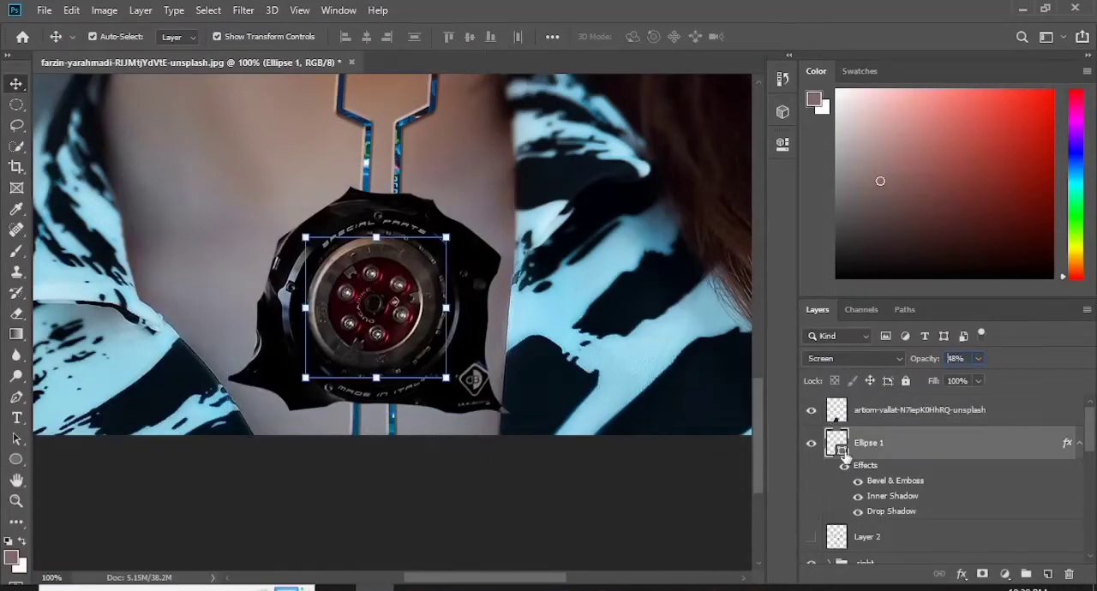
{"action": "left_click", "coordinate": [917, 410]}
{"action": "left_click", "coordinate": [983, 574], "text": "alt"}
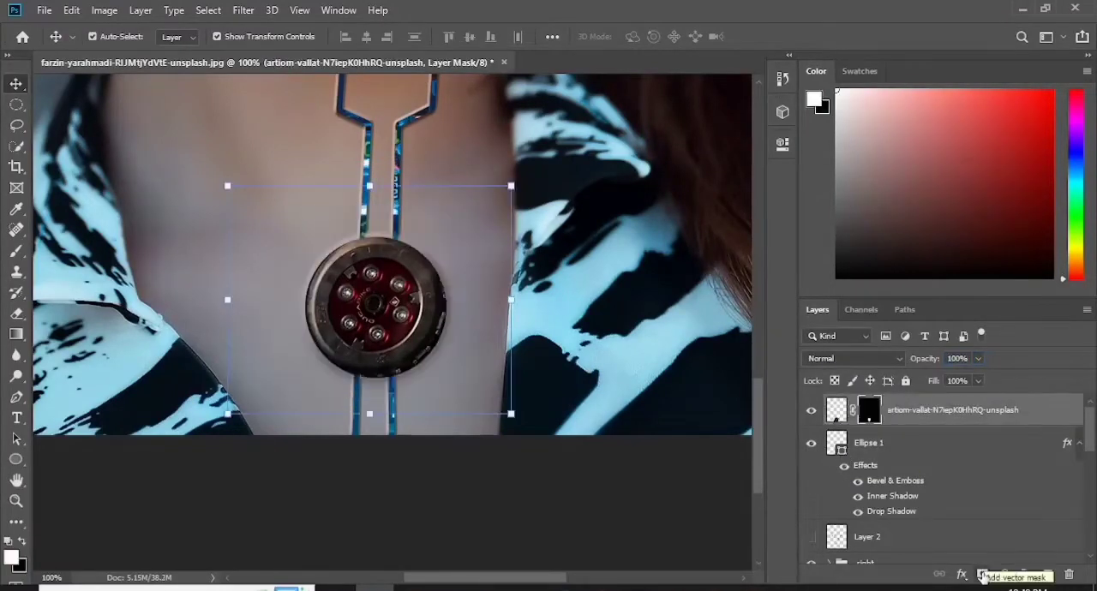
{"action": "left_click_drag", "start_coordinate": [360, 311], "coordinate": [361, 312]}
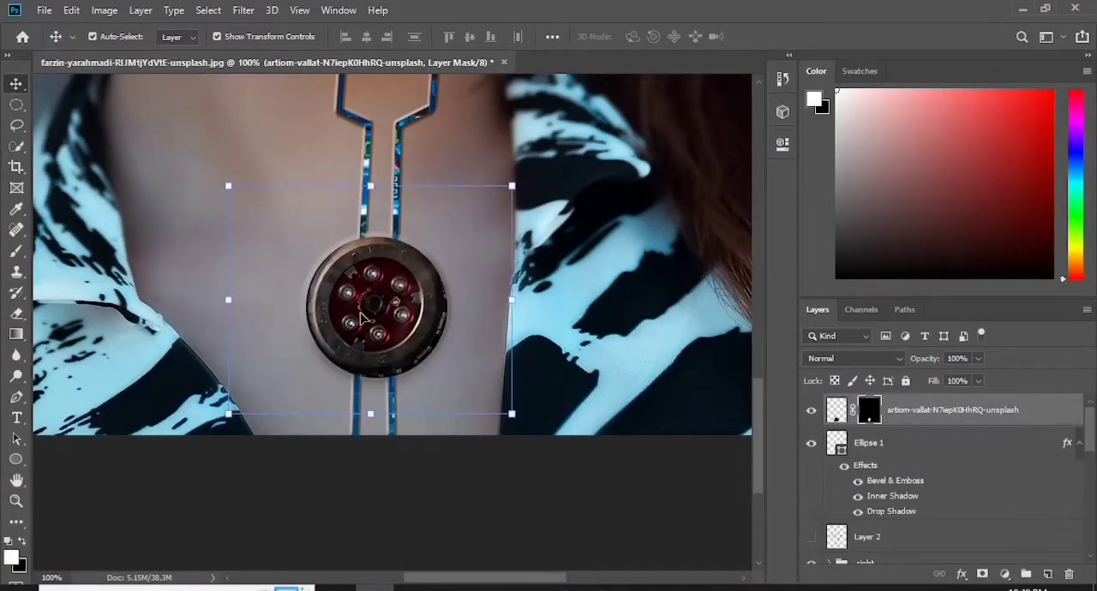
- Scale the masked clutch cover to about 88% width and 90% height and centre it inside the neck circle
{"action": "left_click", "coordinate": [16, 314]}
{"action": "left_click", "coordinate": [16, 84]}
{"action": "left_click_drag", "start_coordinate": [512, 186], "coordinate": [501, 191]}
{"action": "mouse_move", "coordinate": [360, 292]}
{"action": "left_mouse_down"}
{"action": "mouse_move", "coordinate": [373, 299]}
{"action": "mouse_move", "coordinate": [360, 291]}
{"action": "left_mouse_up"}
{"action": "left_click_drag", "start_coordinate": [228, 190], "coordinate": [248, 204]}
{"action": "mouse_move", "coordinate": [383, 327]}
{"action": "left_mouse_down"}
{"action": "mouse_move", "coordinate": [398, 309]}
{"action": "mouse_move", "coordinate": [377, 319]}
{"action": "left_mouse_up"}
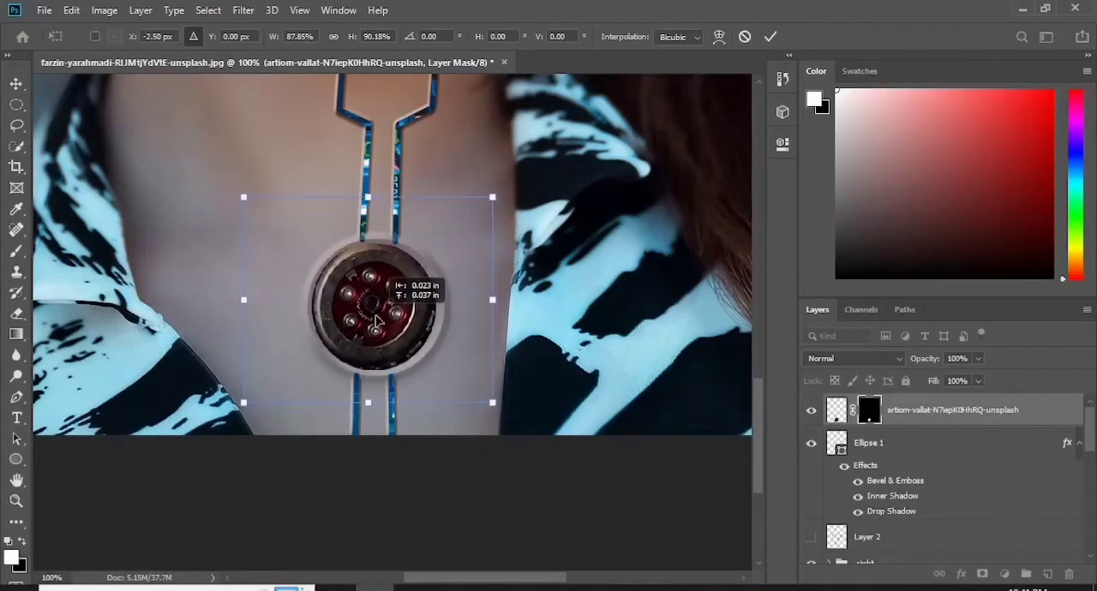
{"action": "left_click", "coordinate": [19, 315]}
- Trace the dark lower-right rim of the clutch cover with the Pen tool, convert it to a selection and delete that area
{"action": "key", "text": "ctrl+plus"}
{"action": "left_click", "coordinate": [17, 397]}
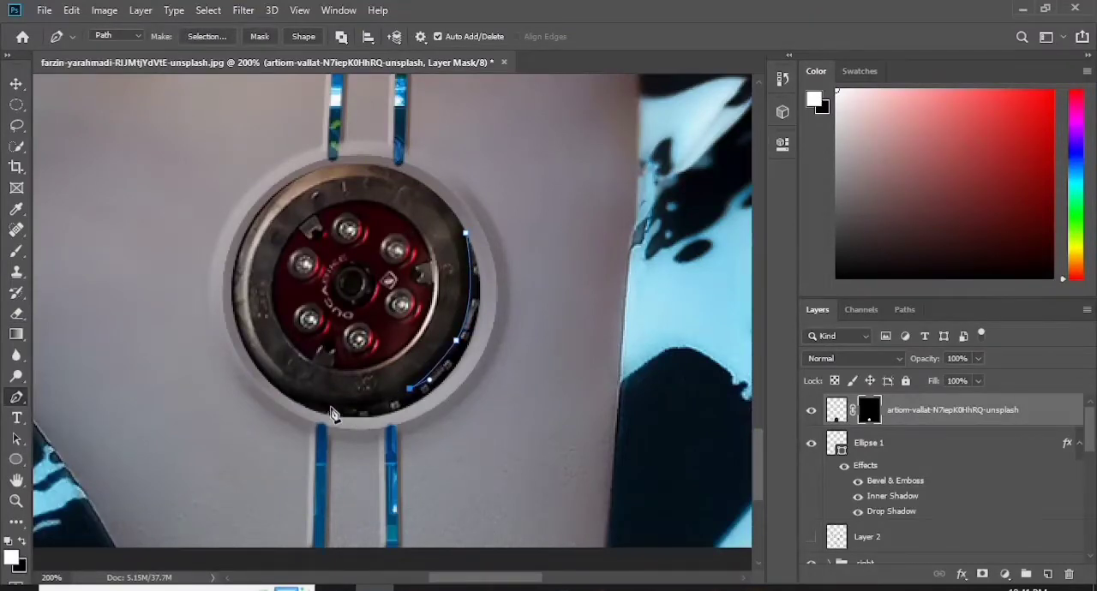
{"action": "left_click", "coordinate": [468, 233]}
{"action": "right_click", "coordinate": [468, 233]}
{"action": "left_click", "coordinate": [553, 296]}
{"action": "left_click", "coordinate": [630, 143]}
{"action": "key", "text": "Delete"}
{"action": "key", "text": "ctrl+d"}
{"action": "left_click", "coordinate": [16, 314]}
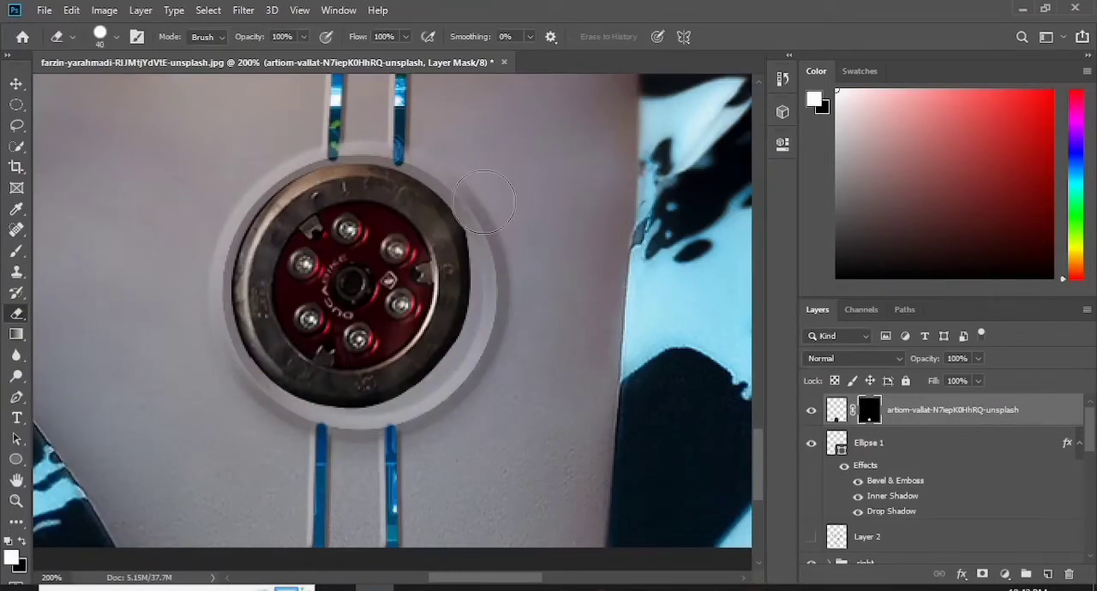
- Add a black Inner Shadow to the engine layer with 83% opacity, reduced distance and no global light
{"action": "left_click", "coordinate": [17, 84]}
{"action": "key", "text": "ctrl+0"}
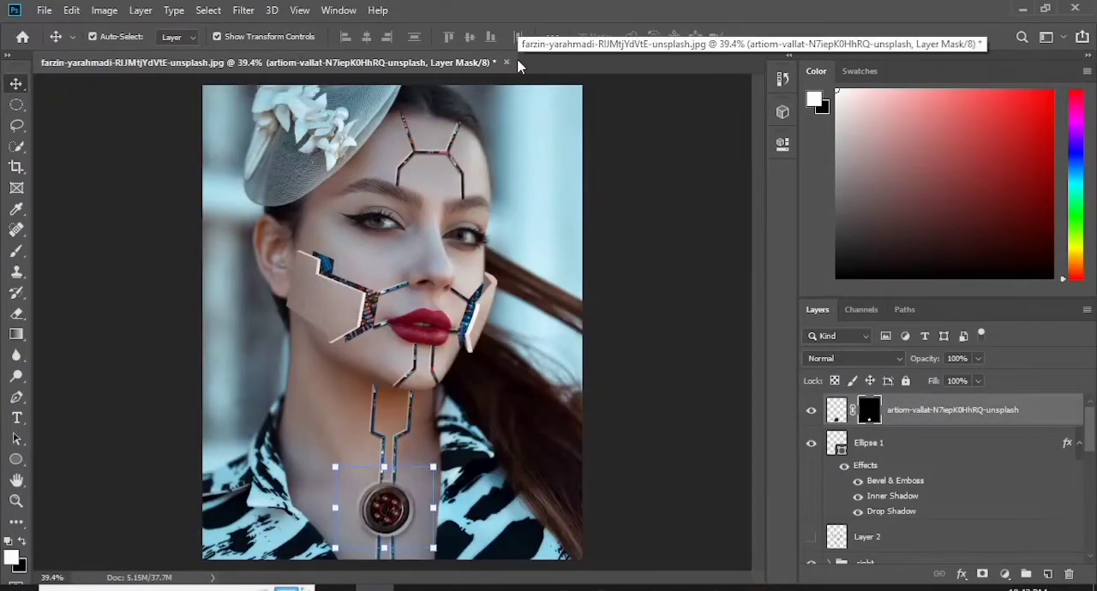
{"action": "key", "text": "ctrl+1"}
{"action": "left_click_drag", "start_coordinate": [760, 319], "coordinate": [762, 420]}
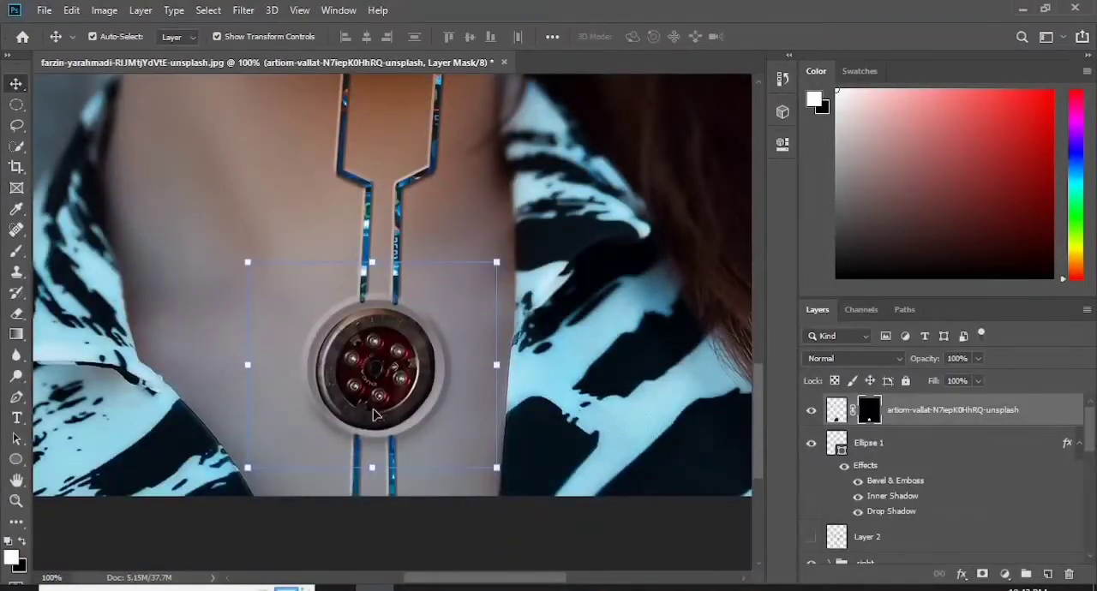
{"action": "left_click", "coordinate": [837, 410]}
{"action": "double_click", "coordinate": [1063, 417]}
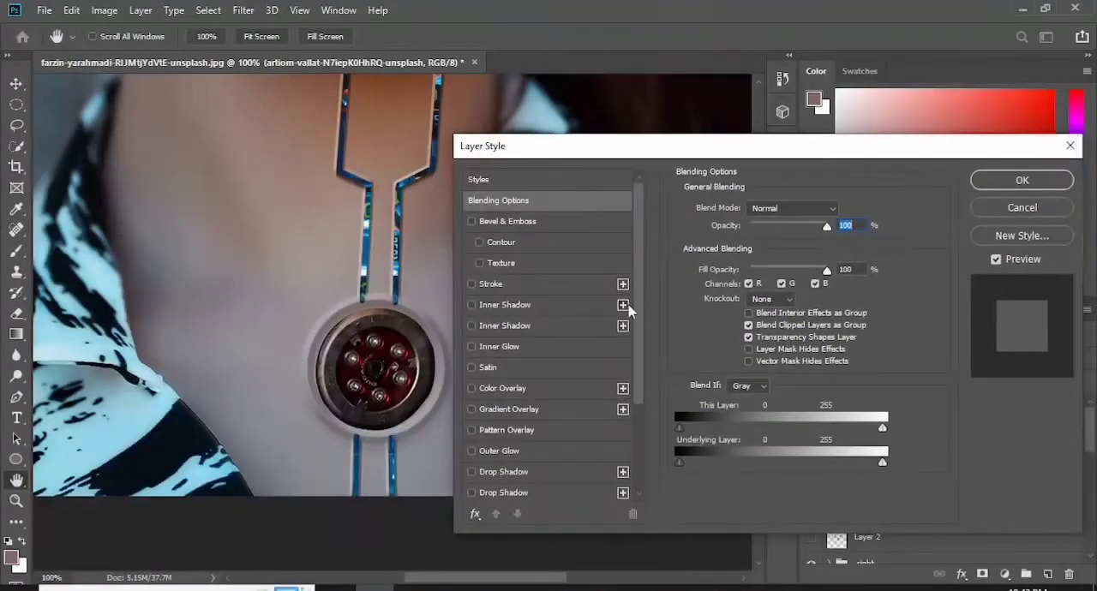
{"action": "left_click", "coordinate": [625, 305]}
{"action": "left_click", "coordinate": [841, 211]}
{"action": "left_click_drag", "start_coordinate": [759, 233], "coordinate": [800, 232]}
{"action": "left_click", "coordinate": [577, 311]}
{"action": "left_click", "coordinate": [932, 103]}
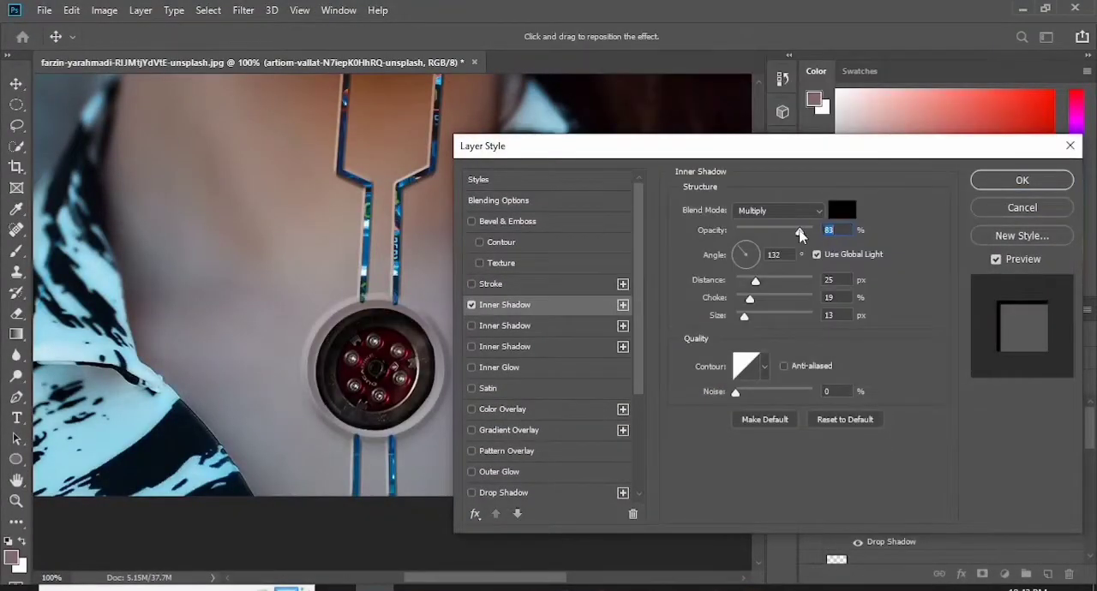
{"action": "left_click_drag", "start_coordinate": [755, 281], "coordinate": [741, 300]}
{"action": "left_click", "coordinate": [817, 255]}
- Add a 27% Drop Shadow with 6 px distance, 7% spread and 32 px size, plus a pink Outer Glow, to the engine layer
{"action": "left_click", "coordinate": [623, 494]}
{"action": "left_click_drag", "start_coordinate": [737, 317], "coordinate": [750, 317]}
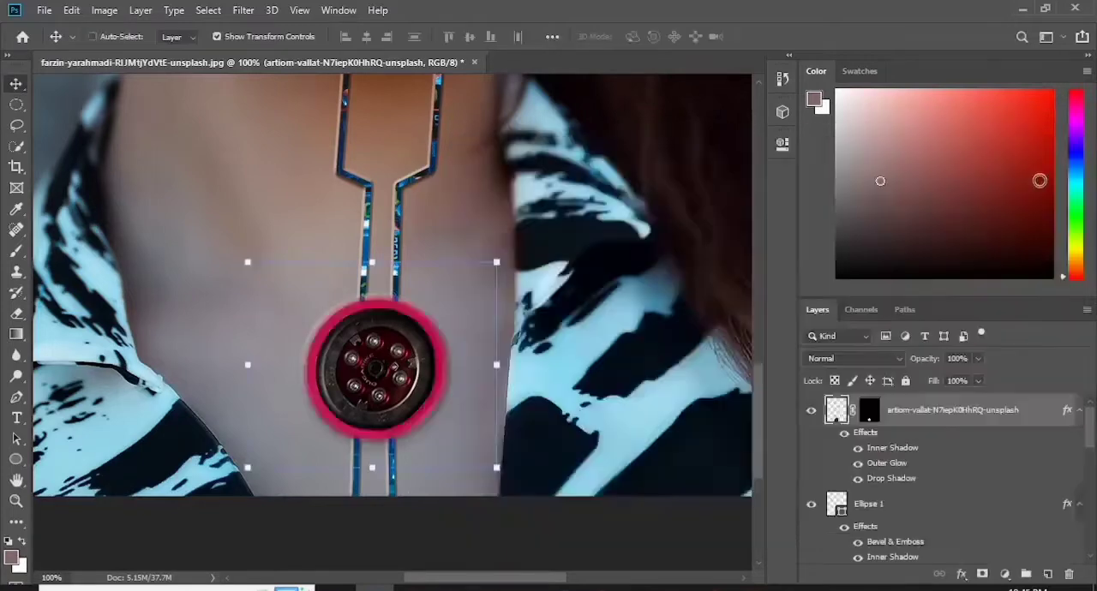
{"action": "key", "text": "ctrl+0"}
- Create a new layer and set up a soft brush with the pink sampled from the circle's glow
{"action": "left_click", "coordinate": [1047, 574]}
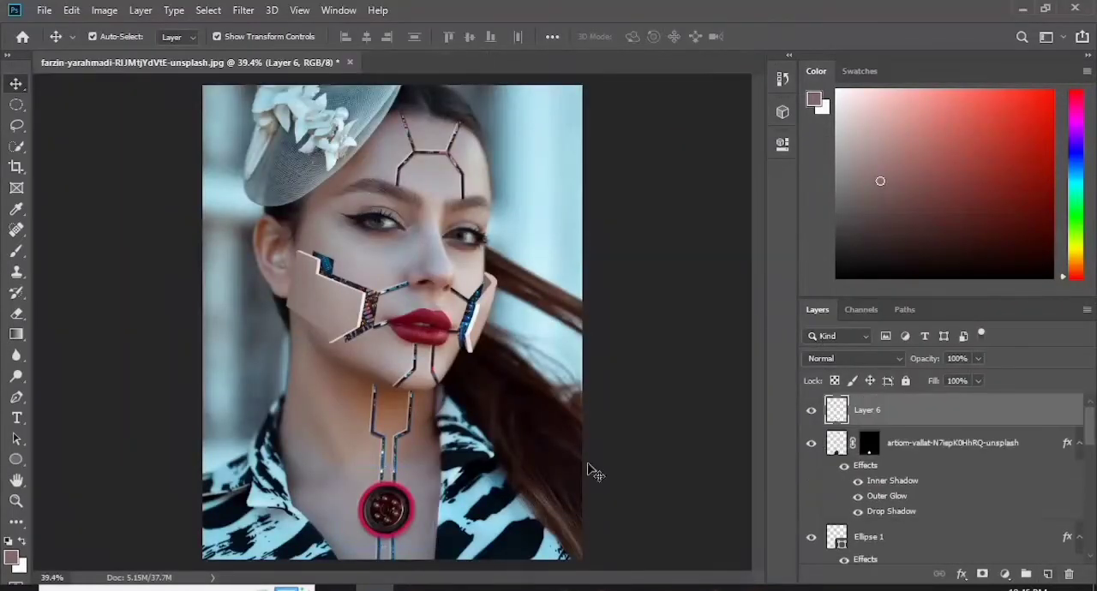
{"action": "left_click", "coordinate": [15, 252]}
{"action": "left_click", "coordinate": [117, 36]}
{"action": "left_click", "coordinate": [117, 37]}
{"action": "left_click", "coordinate": [11, 557]}
{"action": "left_click", "coordinate": [387, 486]}
{"action": "left_click", "coordinate": [930, 103]}
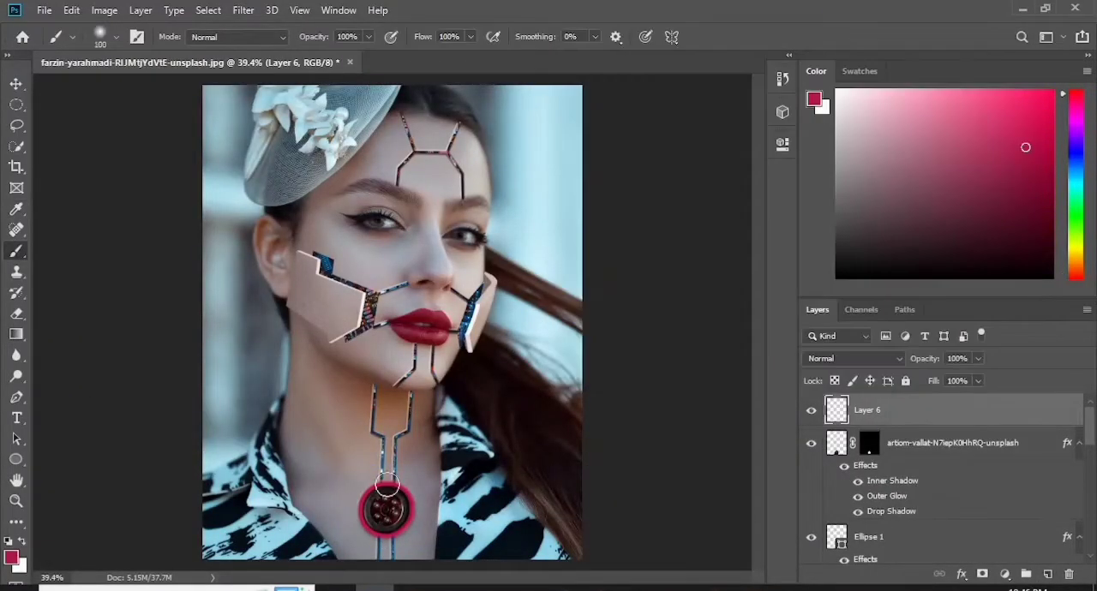
- Paint a soft pink spot over the neck circle on "Layer 6" and brighten it with Curves
{"action": "left_click", "coordinate": [104, 10]}
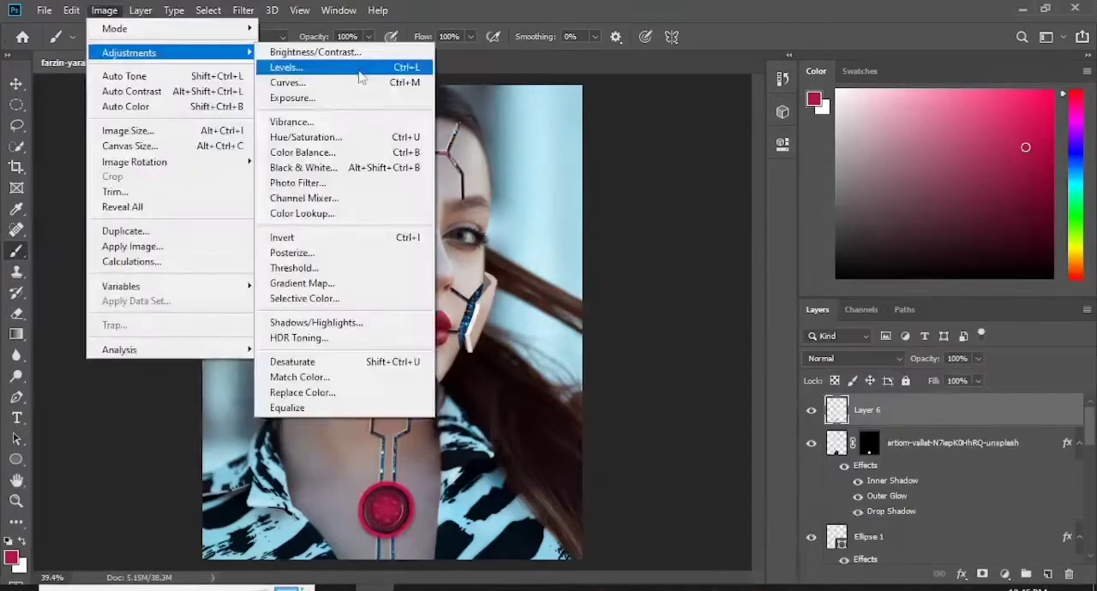
{"action": "left_click", "coordinate": [343, 81]}
{"action": "left_click_drag", "start_coordinate": [646, 246], "coordinate": [627, 221]}
{"action": "left_click", "coordinate": [966, 96]}
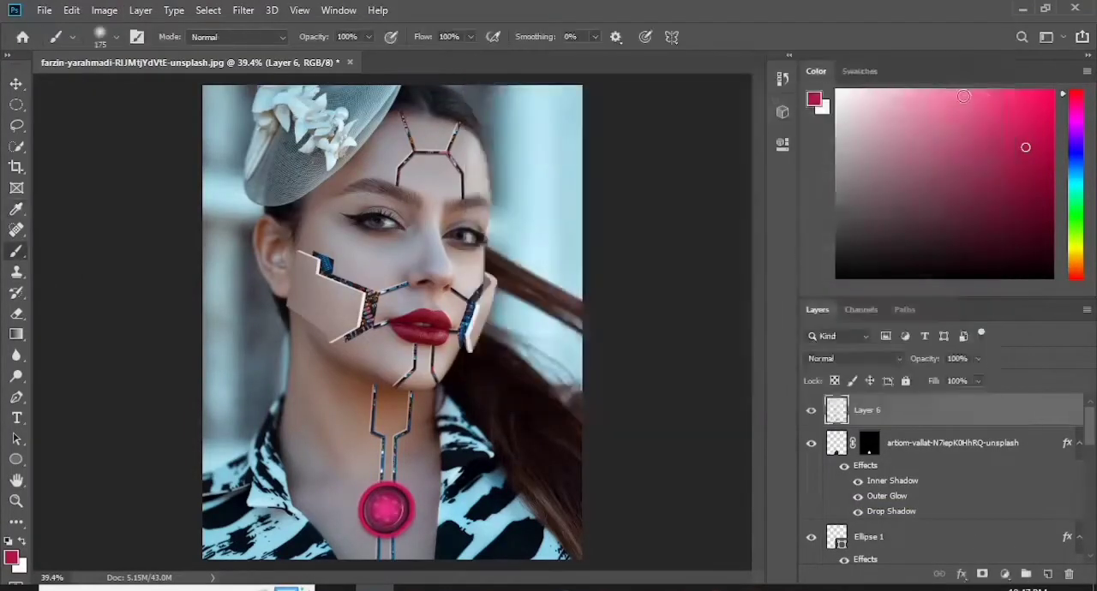
- Paint a larger pink glow over the neck circle on a new layer with a soft 300 px brush and brighten it with Curves
{"action": "left_click", "coordinate": [1047, 574]}
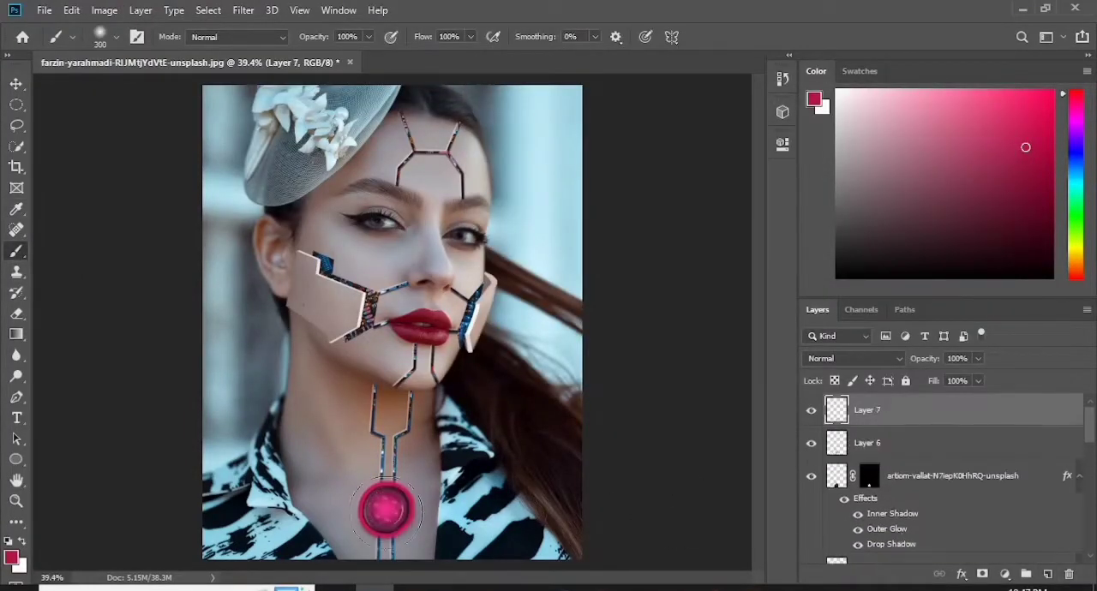
{"action": "left_click", "coordinate": [387, 512]}
{"action": "left_click", "coordinate": [103, 9]}
{"action": "left_click", "coordinate": [343, 80]}
{"action": "mouse_move", "coordinate": [654, 237]}
{"action": "left_mouse_down"}
{"action": "mouse_move", "coordinate": [615, 210]}
{"action": "mouse_move", "coordinate": [625, 216]}
{"action": "left_mouse_up"}
{"action": "left_click", "coordinate": [1002, 68]}
- Lower the opacity of "Layer 6" to 52% and "Layer 7" to 53%
{"action": "left_click", "coordinate": [925, 443]}
{"action": "left_click", "coordinate": [978, 359]}
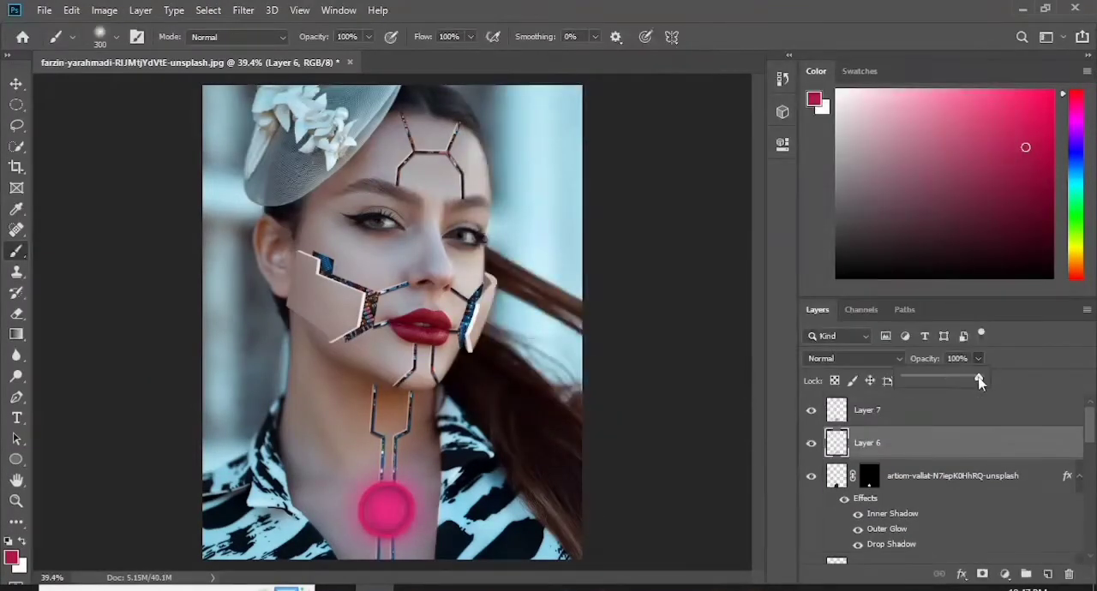
{"action": "left_click", "coordinate": [904, 415]}
{"action": "left_click_drag", "start_coordinate": [942, 378], "coordinate": [957, 383]}
{"action": "left_click", "coordinate": [936, 441]}
{"action": "left_click", "coordinate": [978, 359]}
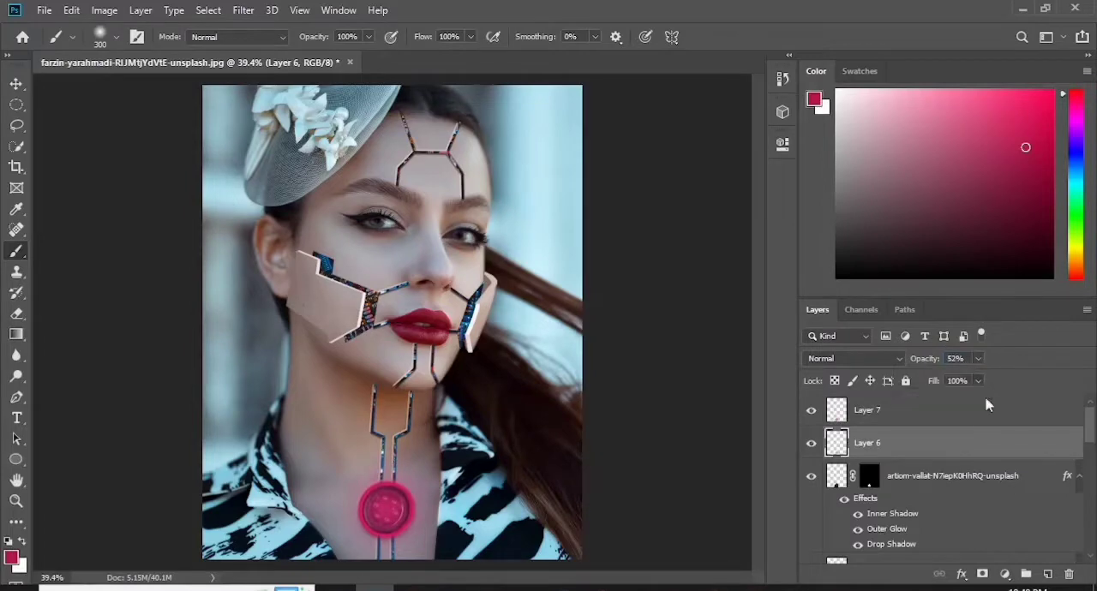
{"action": "left_click", "coordinate": [978, 360]}
{"action": "left_click", "coordinate": [904, 415]}
- Add a pink Solid Color fill layer above "Layer 7"
{"action": "left_click", "coordinate": [1004, 574]}
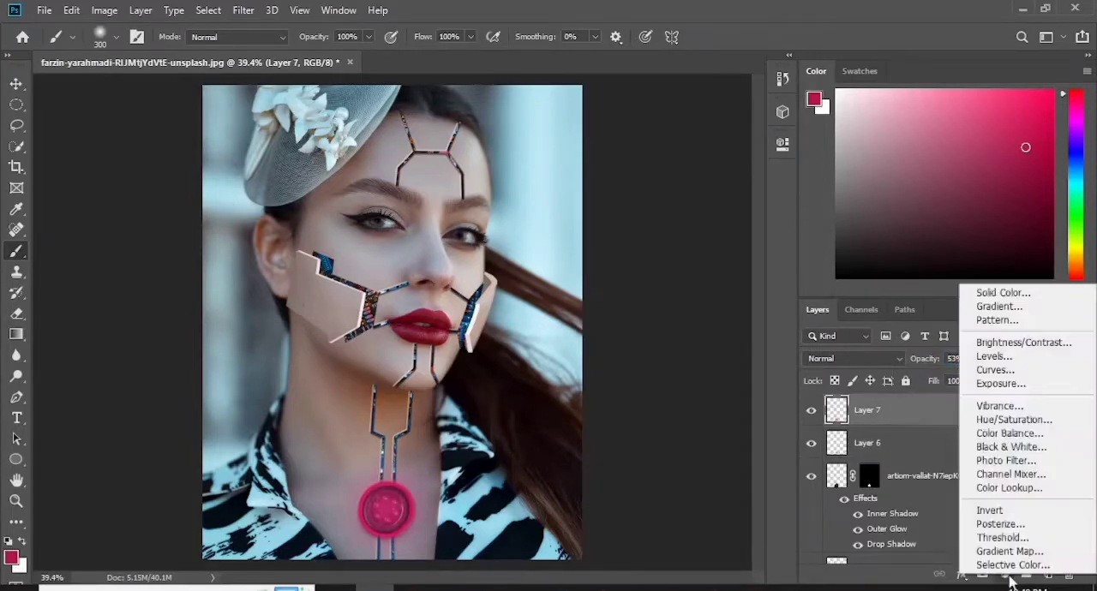
{"action": "left_click", "coordinate": [985, 293]}
{"action": "left_click", "coordinate": [763, 120]}
{"action": "left_click", "coordinate": [932, 103]}
- Select the fill layer's mask and set up a radial gradient running from pink to transparent
{"action": "left_click", "coordinate": [874, 411]}
{"action": "left_click", "coordinate": [17, 334]}
{"action": "left_click", "coordinate": [154, 37]}
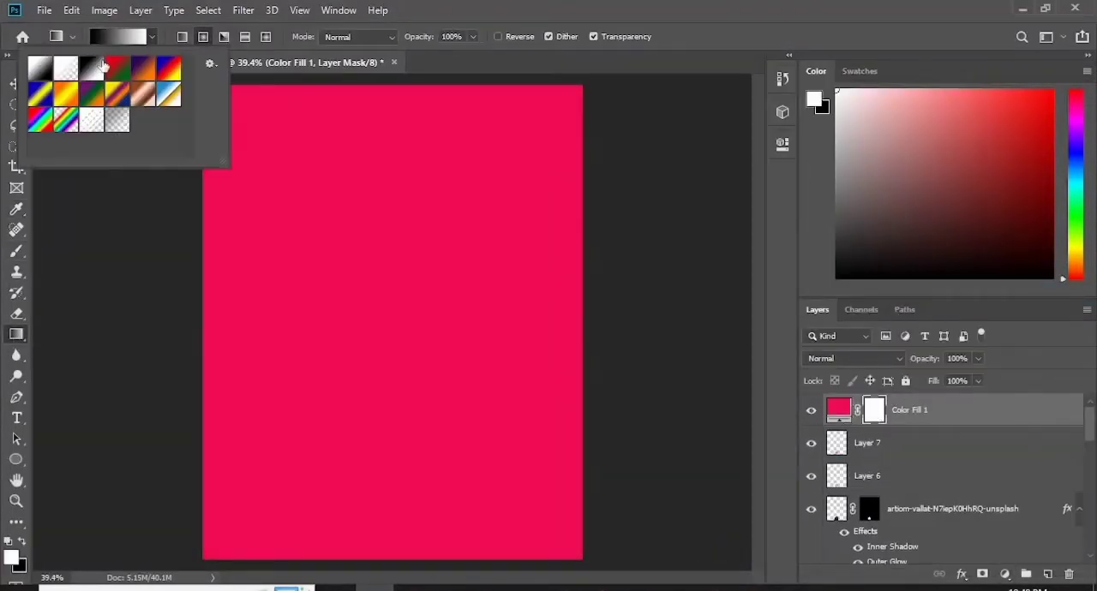
{"action": "left_click", "coordinate": [66, 70]}
{"action": "left_click", "coordinate": [102, 37]}
{"action": "double_click", "coordinate": [527, 326]}
{"action": "left_click_drag", "start_coordinate": [794, 138], "coordinate": [797, 119]}
{"action": "left_click", "coordinate": [757, 115]}
{"action": "left_click", "coordinate": [933, 102]}
{"action": "left_click", "coordinate": [837, 65]}
- Invert the fill layer's mask, reveal a glow around the neck circle with a soft 500 px white brush, and set the layer's opacity to 40%
{"action": "key", "text": "ctrl+i"}
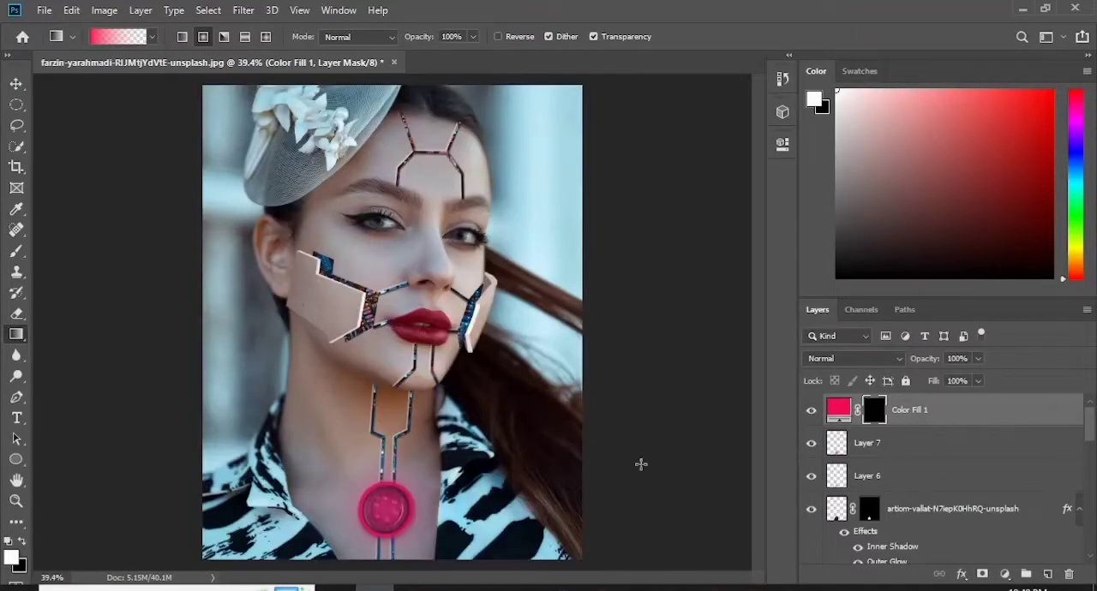
{"action": "key", "text": "b"}
{"action": "left_click", "coordinate": [390, 507]}
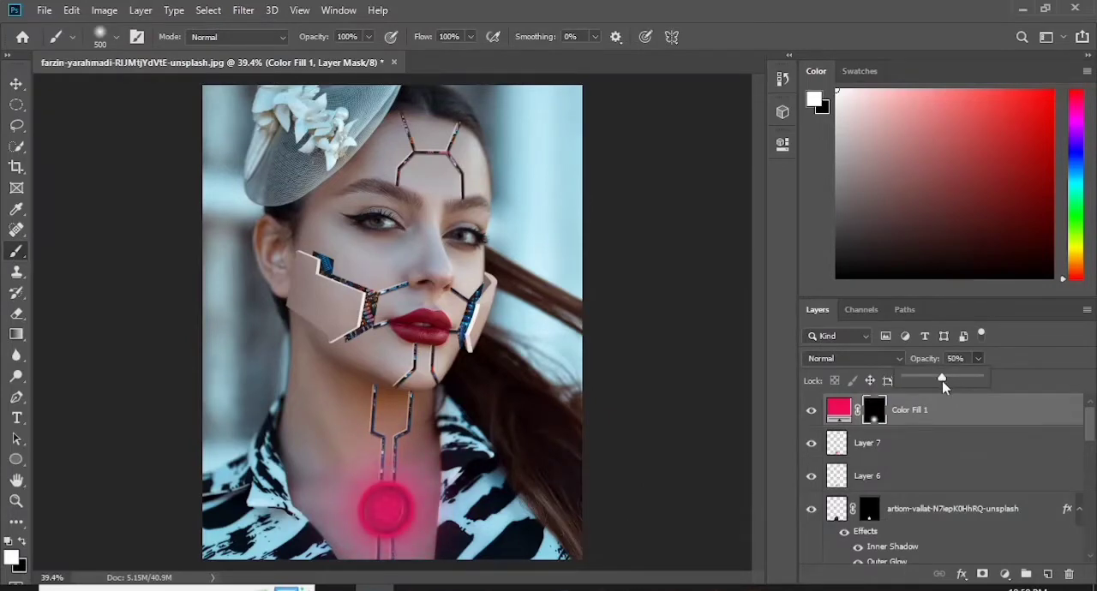
{"action": "left_click_drag", "start_coordinate": [942, 381], "coordinate": [935, 381]}
- Add a new layer above the pink fill and dab deep pink on the neck core's centre with a soft brush
{"action": "key", "text": "g"}
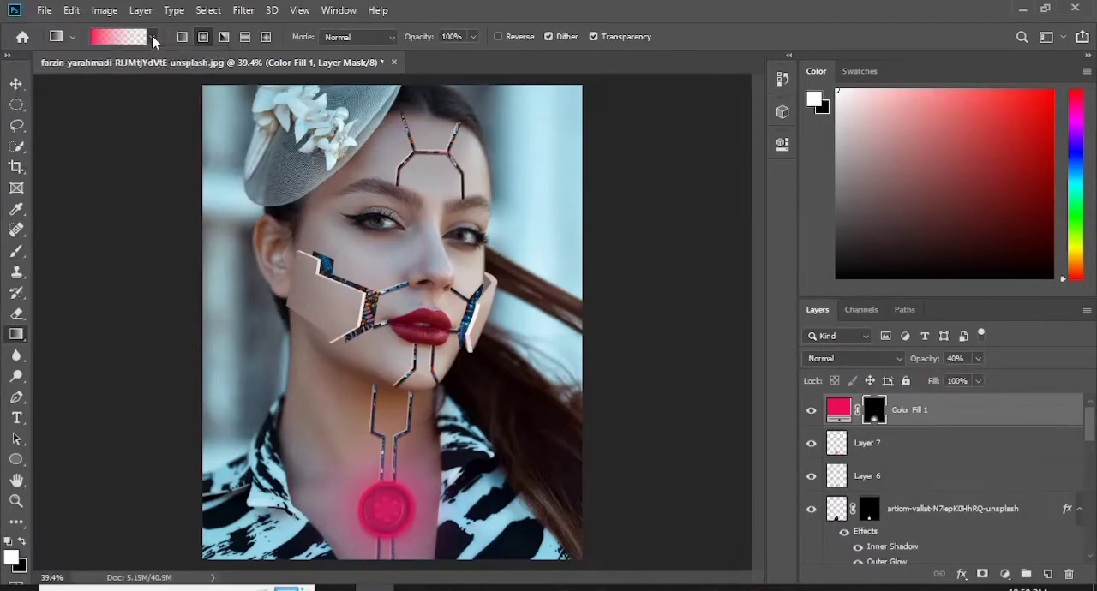
{"action": "left_click", "coordinate": [924, 441]}
{"action": "left_click", "coordinate": [933, 411]}
{"action": "left_click", "coordinate": [1047, 575]}
{"action": "left_click", "coordinate": [16, 251]}
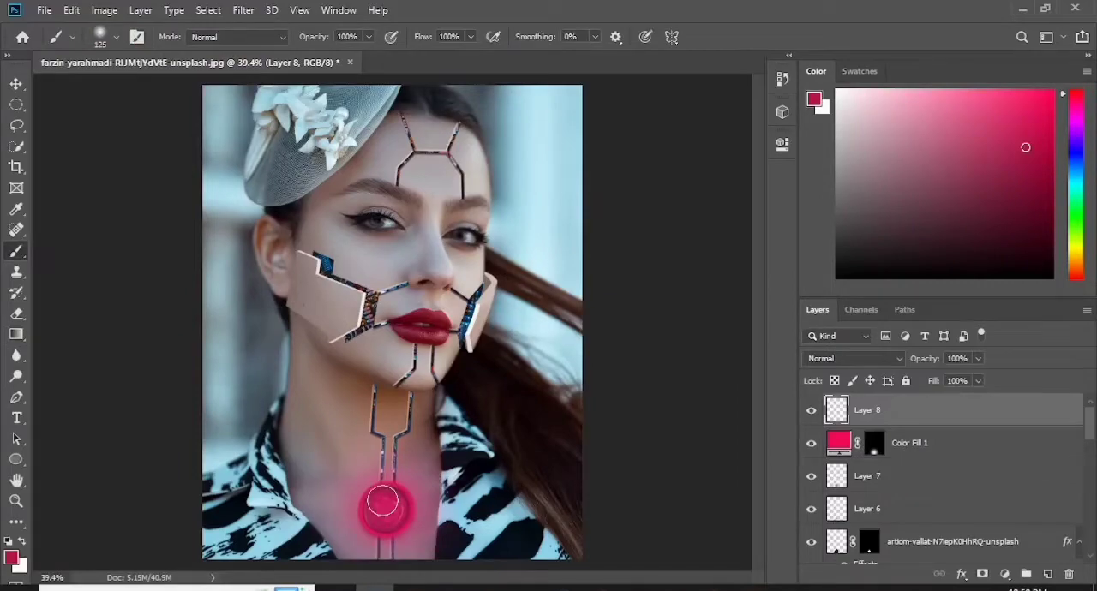
- Brighten the pink dab on the neck core with a Curves adjustment
{"action": "left_click", "coordinate": [103, 9]}
{"action": "left_click", "coordinate": [335, 81]}
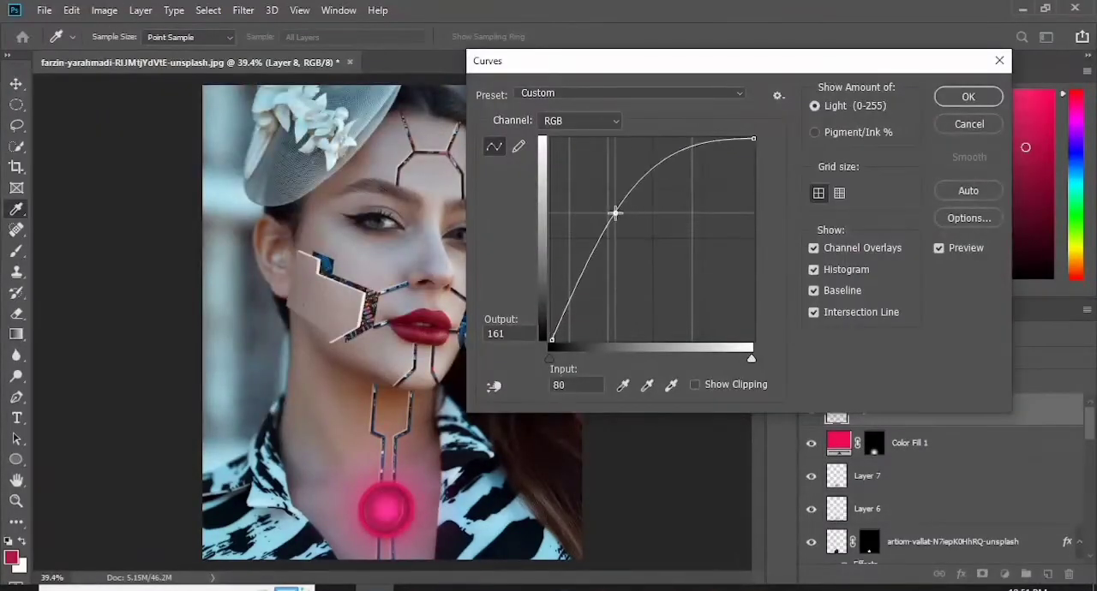
{"action": "mouse_move", "coordinate": [615, 215]}
{"action": "left_mouse_down"}
{"action": "mouse_move", "coordinate": [591, 233]}
{"action": "mouse_move", "coordinate": [624, 200]}
{"action": "left_mouse_up"}
{"action": "left_click", "coordinate": [969, 96]}
- Add another layer and paint a smaller, lighter pink highlight in the centre of the neck core
{"action": "left_click", "coordinate": [1047, 574]}
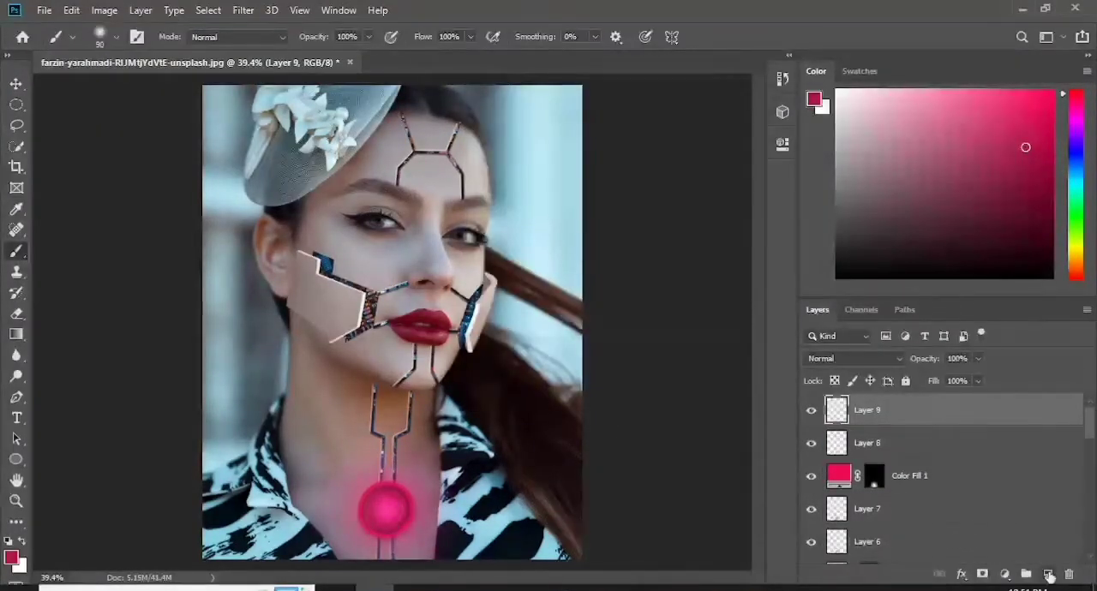
{"action": "left_click", "coordinate": [104, 9]}
{"action": "left_click", "coordinate": [111, 15]}
{"action": "left_click", "coordinate": [12, 558]}
{"action": "left_click", "coordinate": [702, 90]}
{"action": "left_click", "coordinate": [947, 89]}
{"action": "left_click", "coordinate": [386, 511]}
- Intensify the light pink highlight with Levels, using input levels of 53, 1.00 and 143
{"action": "left_click", "coordinate": [106, 11]}
{"action": "mouse_move", "coordinate": [129, 48]}
{"action": "left_click", "coordinate": [335, 65]}
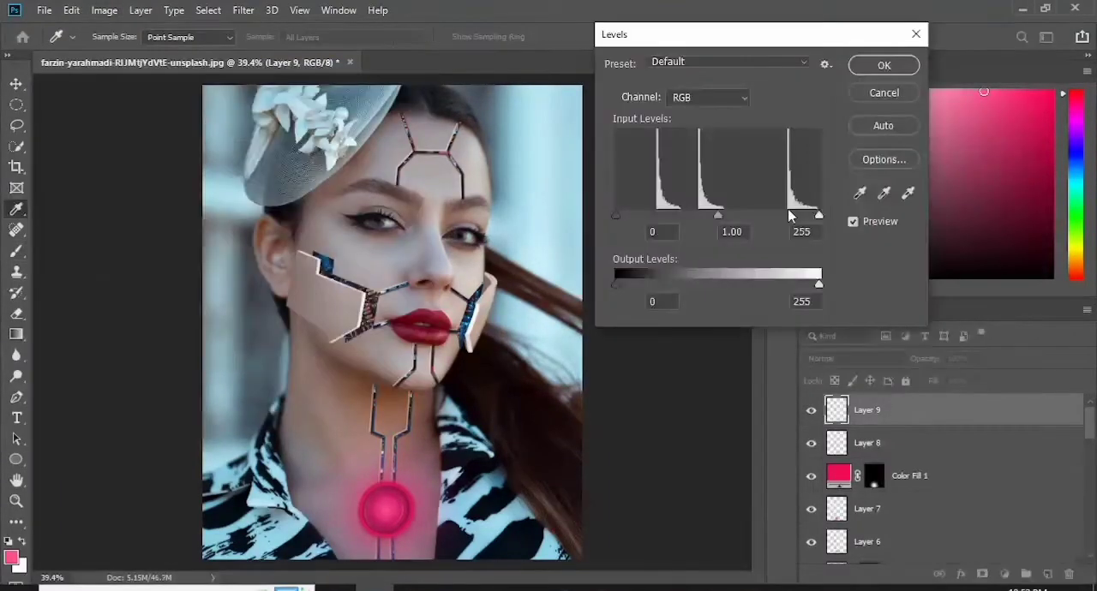
{"action": "left_click", "coordinate": [883, 66]}
- Set the opacity of the pink Color Fill layer to 36%
{"action": "left_click", "coordinate": [912, 476]}
{"action": "left_click", "coordinate": [977, 380]}
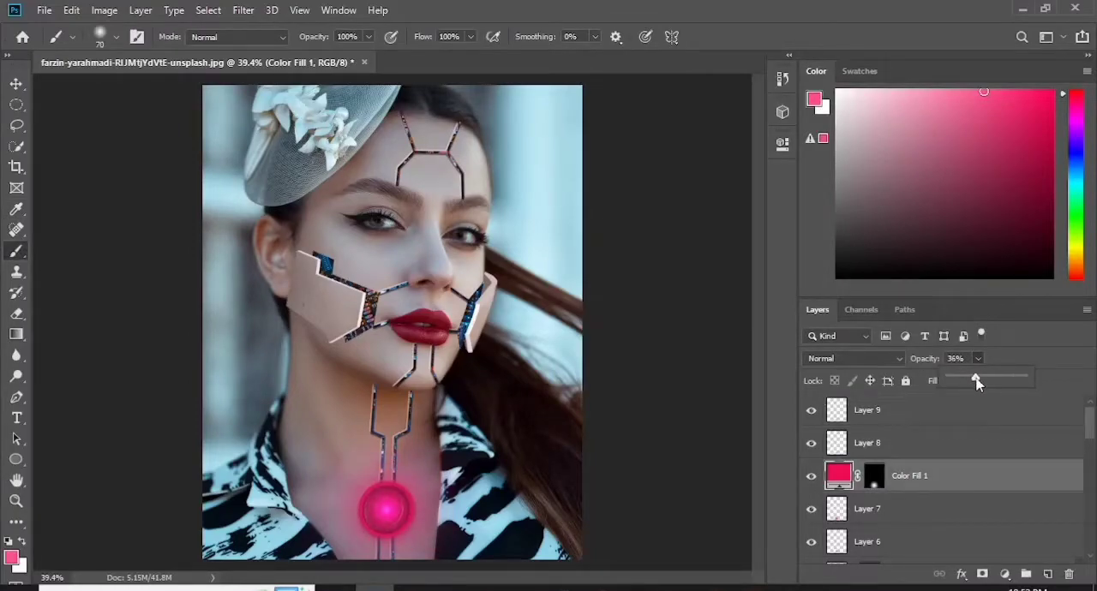
{"action": "left_click", "coordinate": [1018, 418]}
- Place the harley-davidson wheel image over the portrait and scale it down
{"action": "key", "text": "ctrl+plus"}
{"action": "key", "text": "ctrl+plus"}
{"action": "key", "text": "ctrl+plus"}
{"action": "left_click_drag", "start_coordinate": [757, 336], "coordinate": [760, 265]}
{"action": "key", "text": "ctrl+plus"}
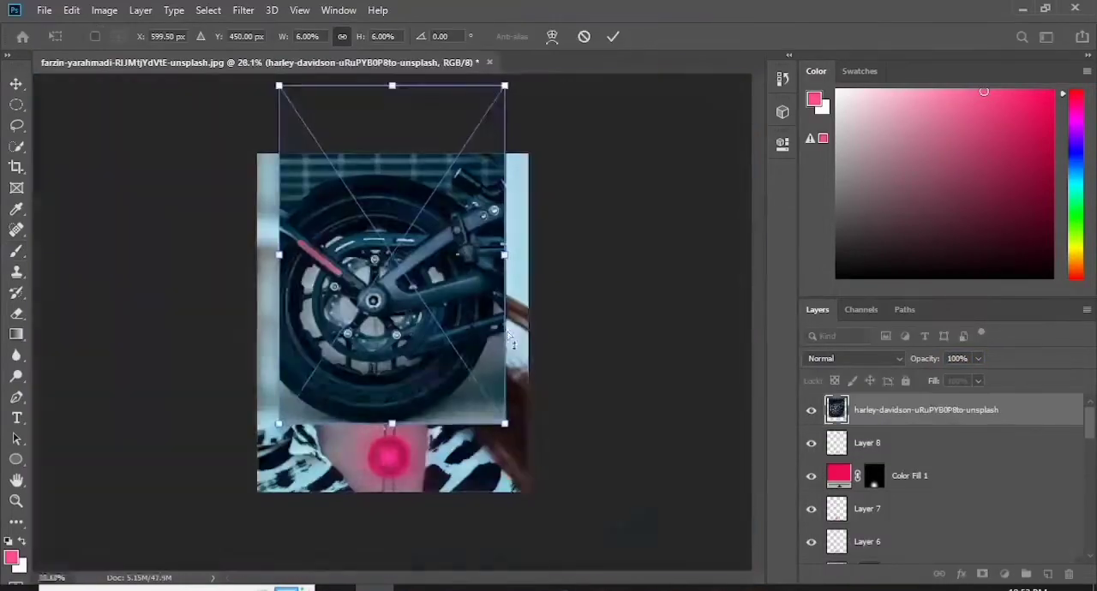
{"action": "left_click_drag", "start_coordinate": [505, 85], "coordinate": [477, 201]}
{"action": "key", "text": "Return"}
- Rasterize the motorcycle layer and erase large parts of the image around the wheel's hub
{"action": "key", "text": "e"}
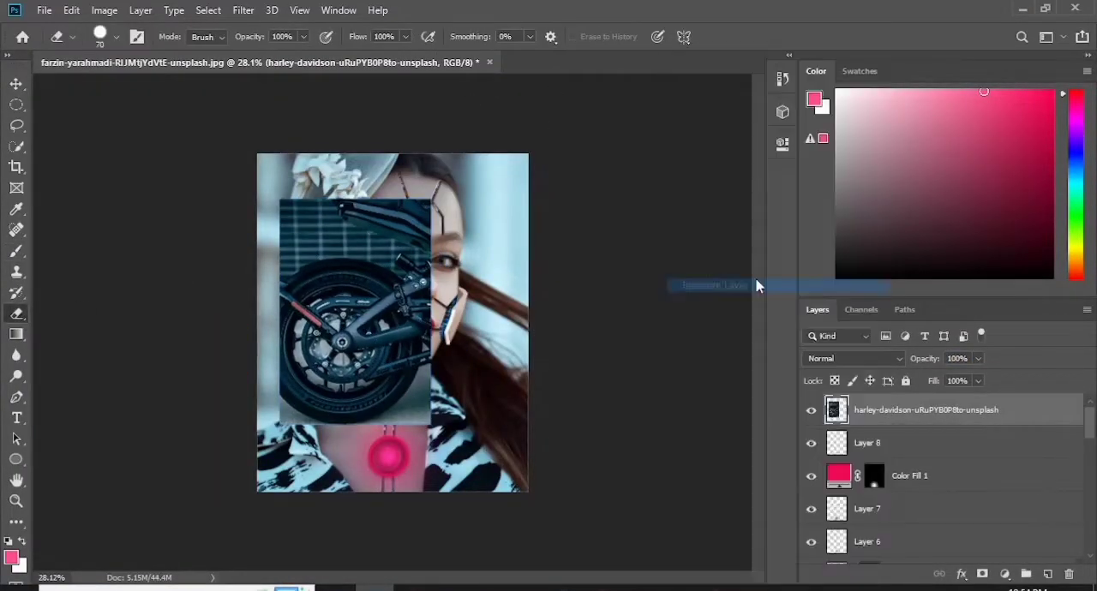
{"action": "left_click_drag", "start_coordinate": [460, 273], "coordinate": [334, 484]}
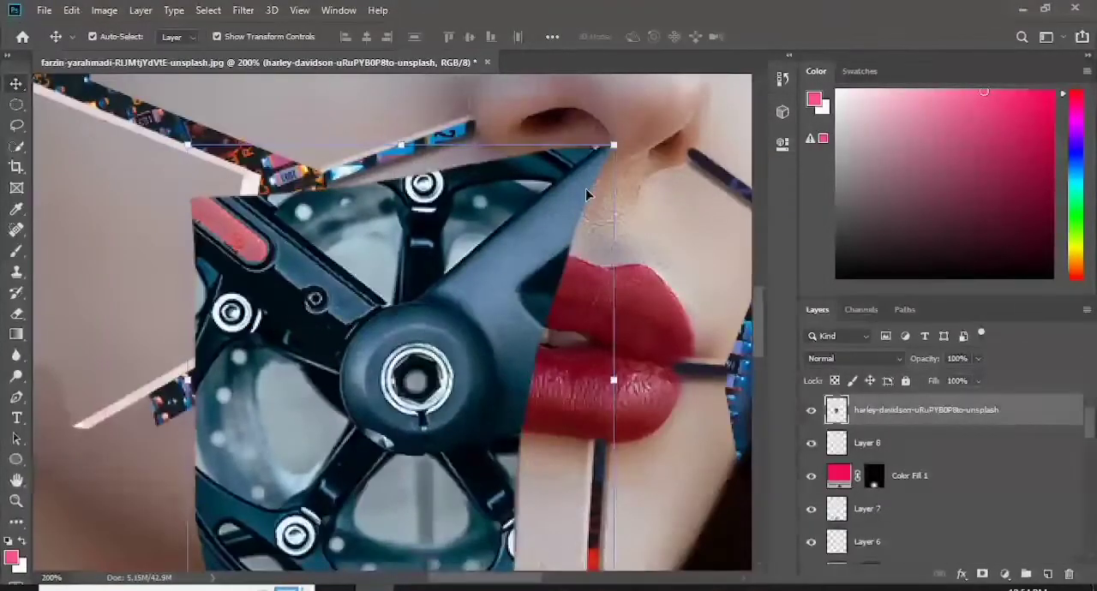
{"action": "key", "text": "b"}
{"action": "left_click_drag", "start_coordinate": [582, 156], "coordinate": [439, 209]}
{"action": "key", "text": "ctrl+z"}
- Erase more of the motorcycle around the round hub cap and move the remaining piece up between the eyes
{"action": "key", "text": "e"}
{"action": "mouse_move", "coordinate": [603, 178]}
{"action": "left_mouse_down"}
{"action": "mouse_move", "coordinate": [477, 201]}
{"action": "mouse_move", "coordinate": [212, 382]}
{"action": "left_mouse_up"}
{"action": "left_click", "coordinate": [540, 264]}
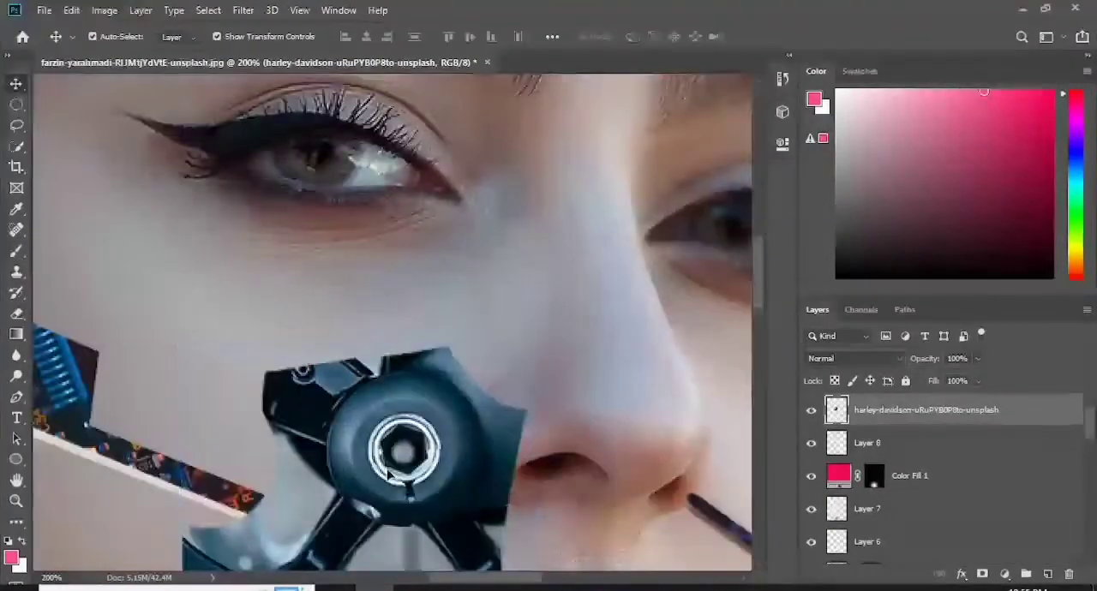
{"action": "left_click_drag", "start_coordinate": [391, 441], "coordinate": [466, 232]}
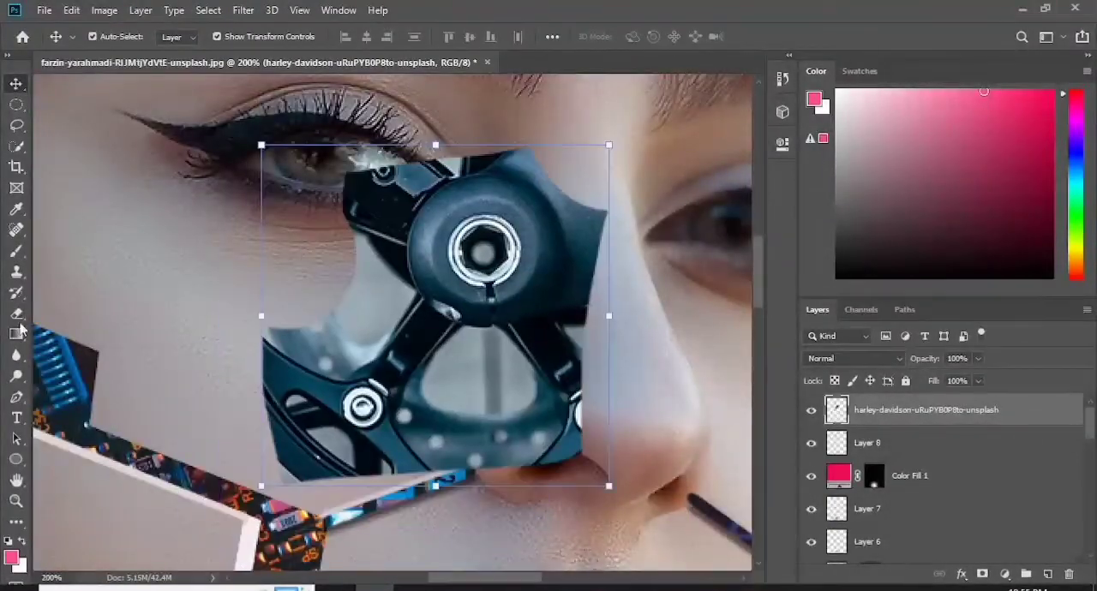
{"action": "key", "text": "e"}
{"action": "left_click_drag", "start_coordinate": [360, 403], "coordinate": [463, 445]}
- Separate the round hub cap with an elliptical selection and erase the leftover motorcycle parts
{"action": "key", "text": "m"}
{"action": "mouse_move", "coordinate": [517, 254]}
{"action": "left_mouse_down"}
{"action": "mouse_move", "coordinate": [639, 310]}
{"action": "mouse_move", "coordinate": [559, 227]}
{"action": "mouse_move", "coordinate": [303, 286]}
{"action": "left_mouse_up"}
{"action": "key", "text": "v"}
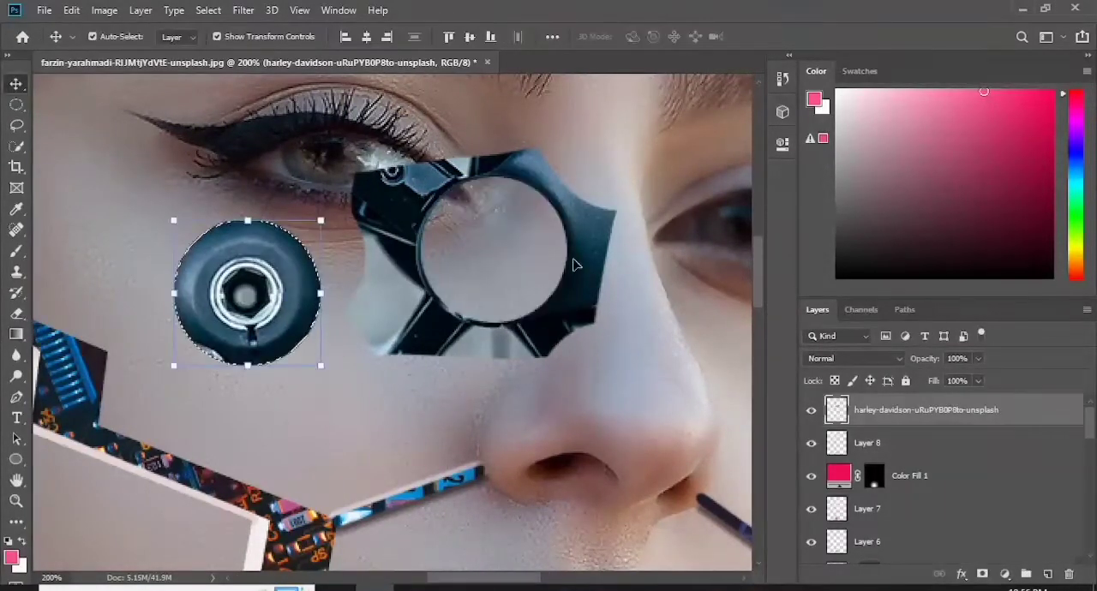
{"action": "key", "text": "ctrl+d"}
{"action": "key", "text": "e"}
{"action": "mouse_move", "coordinate": [382, 204]}
{"action": "left_mouse_down"}
{"action": "mouse_move", "coordinate": [592, 235]}
{"action": "mouse_move", "coordinate": [546, 360]}
{"action": "left_mouse_up"}
- Fit the hub cap to the size of an iris and place one copy over each eye
{"action": "key", "text": "v"}
{"action": "left_click_drag", "start_coordinate": [253, 293], "coordinate": [334, 178]}
{"action": "left_click_drag", "start_coordinate": [401, 106], "coordinate": [352, 155]}
{"action": "mouse_move", "coordinate": [307, 206]}
{"action": "left_mouse_down"}
{"action": "mouse_move", "coordinate": [336, 155]}
{"action": "mouse_move", "coordinate": [138, 151]}
{"action": "mouse_move", "coordinate": [601, 219]}
{"action": "left_mouse_up"}
{"action": "key", "text": "Return"}
{"action": "key", "text": "ctrl+j"}
- Rename the two hub cap layers as "right eye" and "left eye"
{"action": "left_click", "coordinate": [898, 444]}
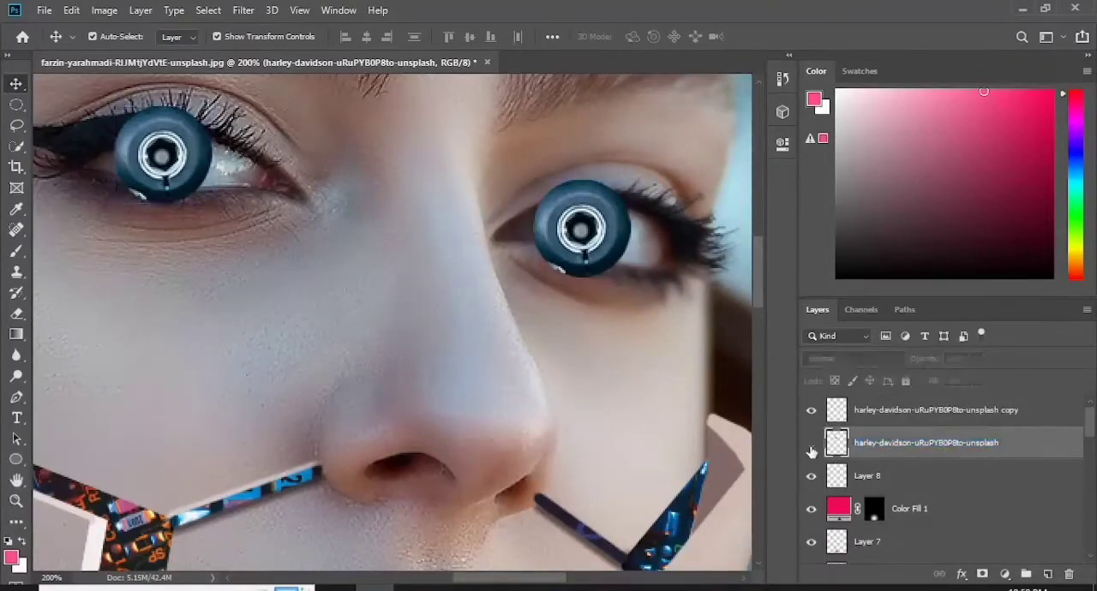
{"action": "double_click", "coordinate": [908, 443]}
{"action": "key", "text": "Return"}
{"action": "double_click", "coordinate": [870, 411]}
{"action": "type", "text": "left eye"}
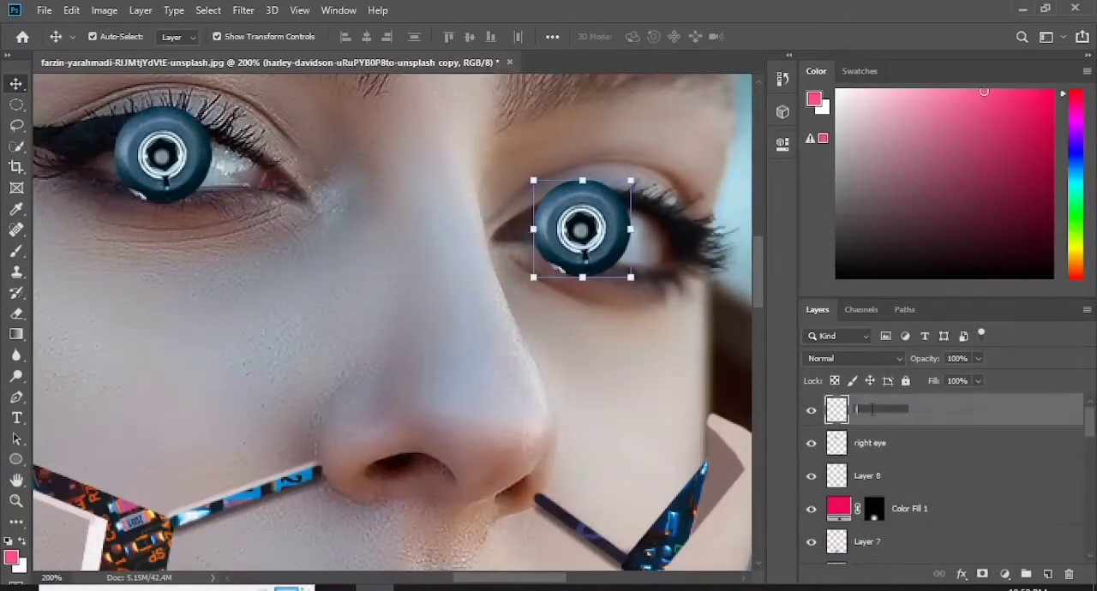
{"action": "key", "text": "Return"}
{"action": "left_click", "coordinate": [1084, 589]}
{"action": "left_click", "coordinate": [1044, 539]}
{"action": "left_click", "coordinate": [719, 512]}
- Lower the "right eye" layer's opacity to 59% and add a layer mask to it
{"action": "left_click", "coordinate": [904, 443]}
{"action": "left_click", "coordinate": [978, 359]}
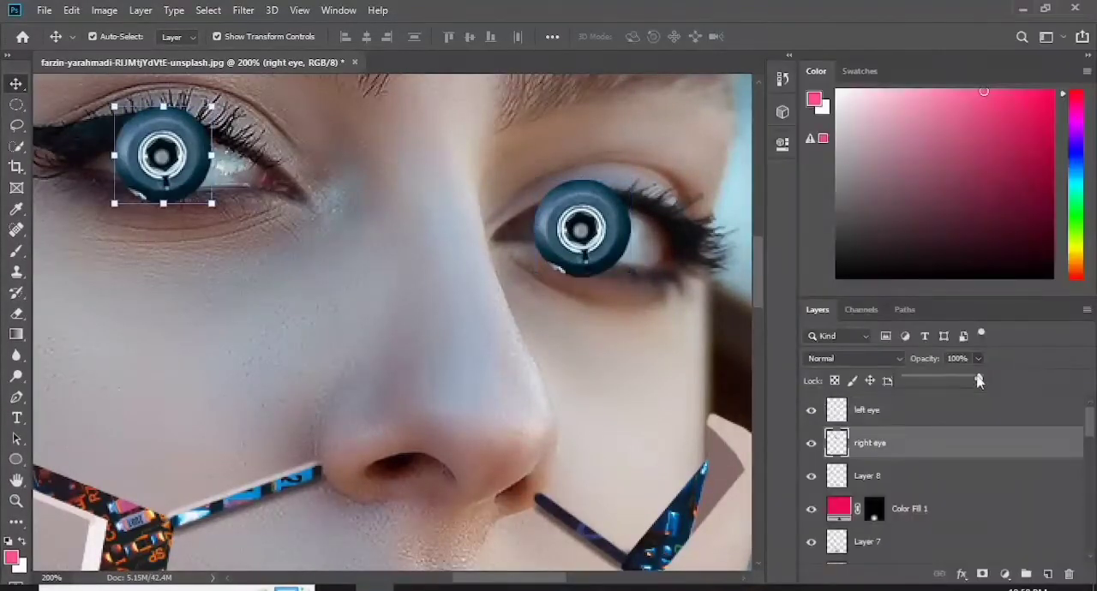
{"action": "left_click_drag", "start_coordinate": [979, 379], "coordinate": [942, 378]}
{"action": "key", "text": "ctrl+plus"}
{"action": "left_click_drag", "start_coordinate": [512, 580], "coordinate": [471, 581]}
{"action": "left_click_drag", "start_coordinate": [758, 281], "coordinate": [758, 258]}
{"action": "left_click", "coordinate": [982, 575]}
{"action": "key", "text": "d"}
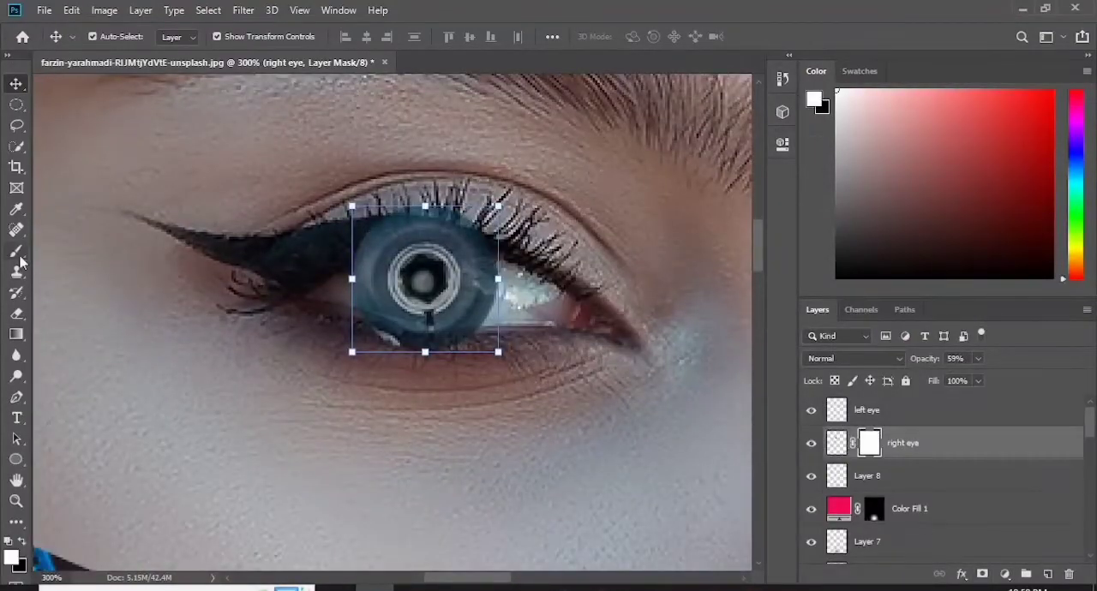
- Mask the "right eye" hub cap in black along the upper lashes and lower lid so it sits inside the eye
{"action": "key", "text": "b"}
{"action": "left_click_drag", "start_coordinate": [459, 211], "coordinate": [388, 214]}
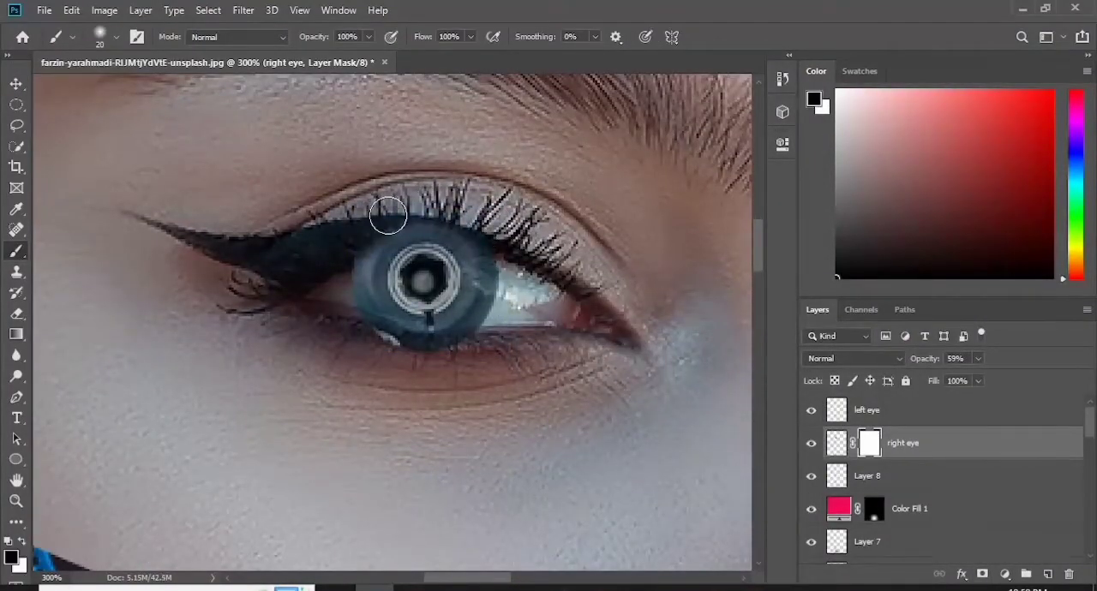
{"action": "left_click", "coordinate": [117, 38]}
{"action": "left_click", "coordinate": [130, 126]}
{"action": "left_click", "coordinate": [116, 39]}
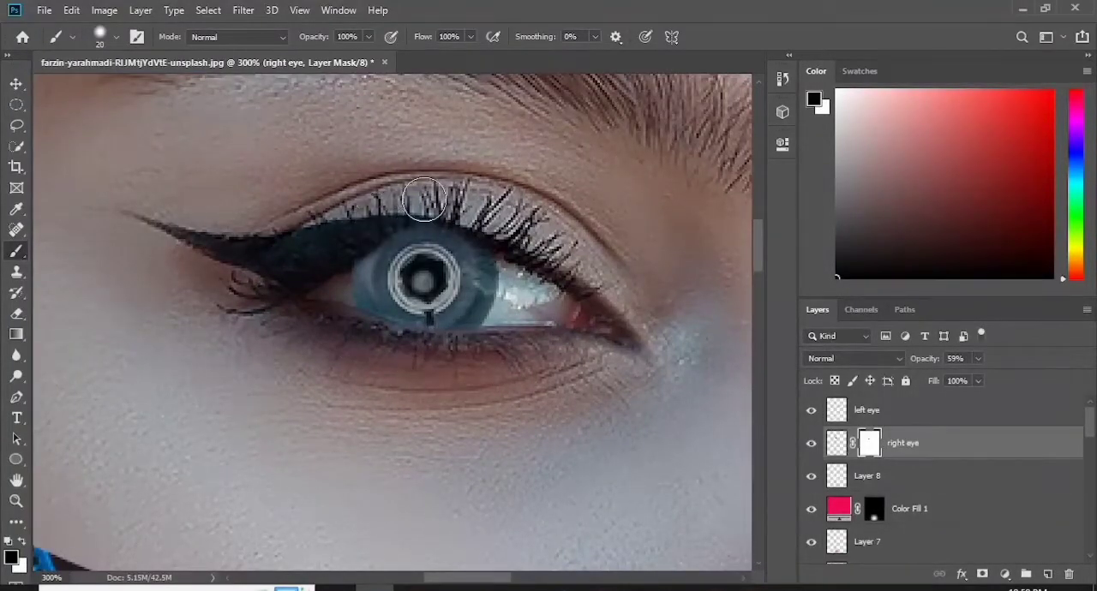
- Return "right eye" to 100% opacity and paint white on its mask to restore the iris edge
{"action": "left_click", "coordinate": [869, 447]}
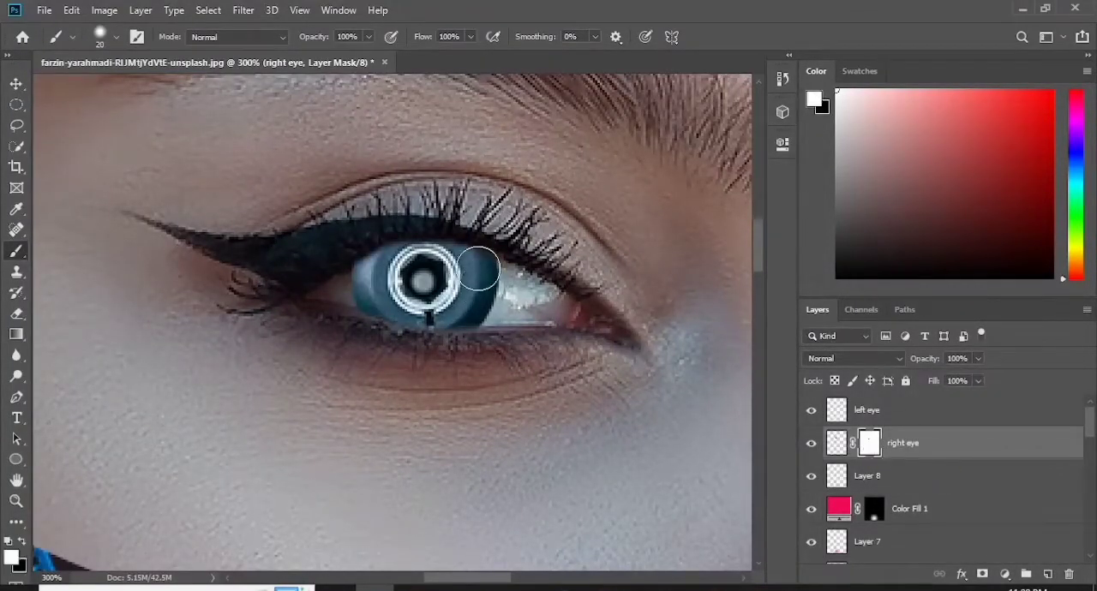
{"action": "left_click", "coordinate": [116, 37]}
{"action": "left_click", "coordinate": [136, 126]}
{"action": "left_click", "coordinate": [117, 39]}
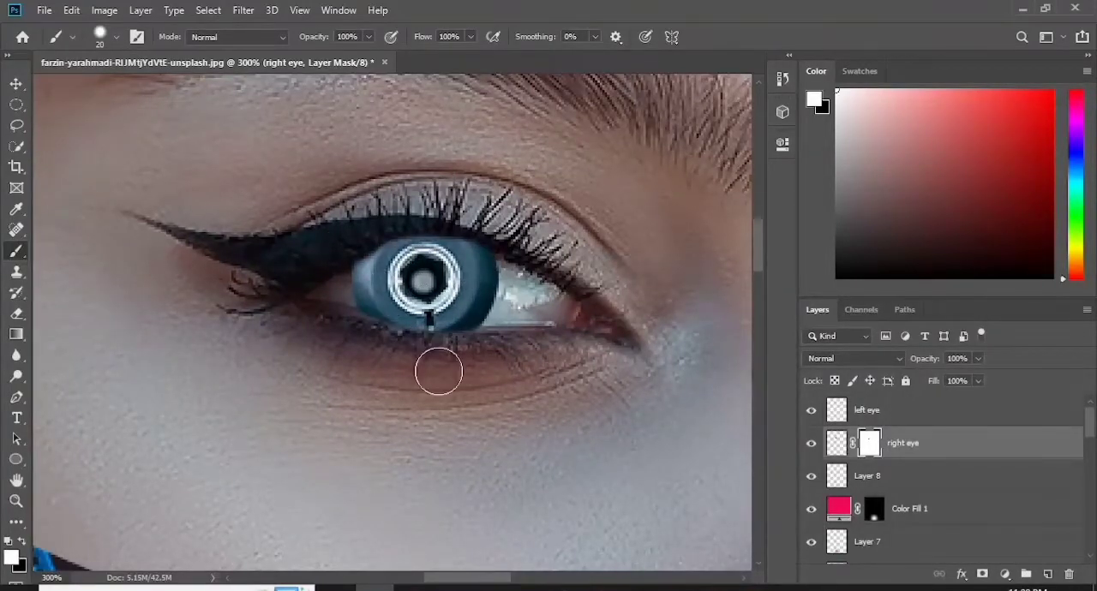
- Add a mask to "left eye" and paint black over the hub cap parts that overlap the eyelids
{"action": "left_click_drag", "start_coordinate": [468, 577], "coordinate": [552, 577]}
{"action": "left_click", "coordinate": [899, 413]}
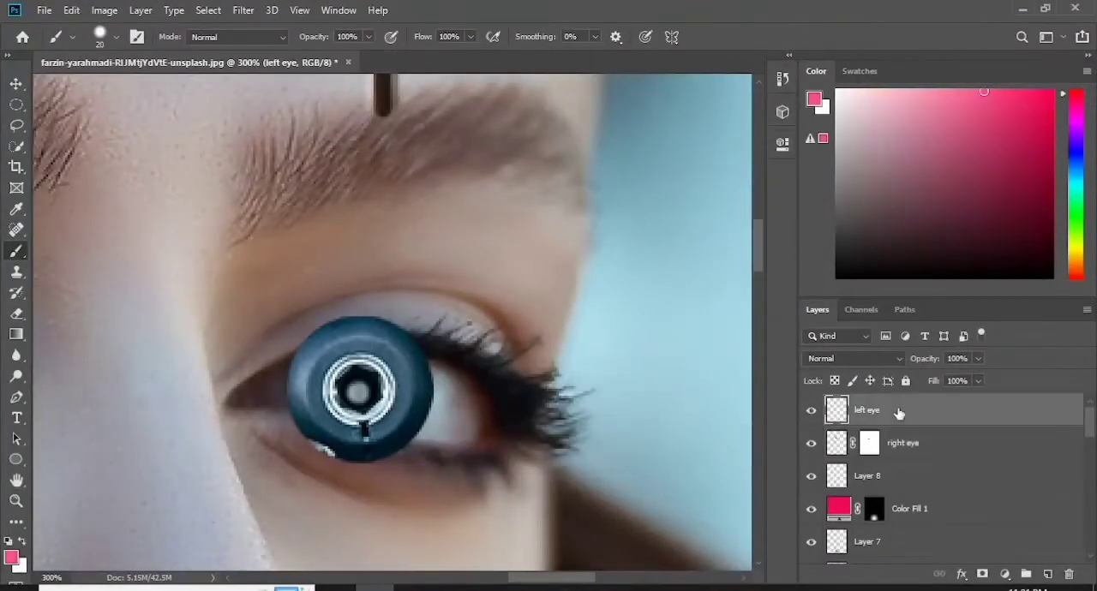
{"action": "left_click", "coordinate": [983, 574]}
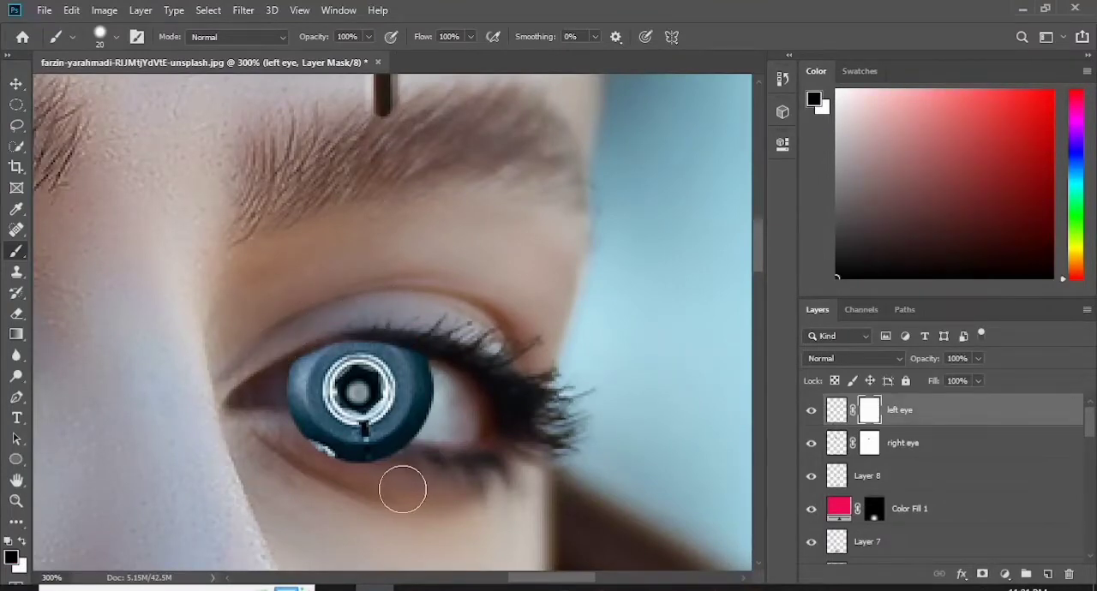
{"action": "left_click_drag", "start_coordinate": [403, 488], "coordinate": [340, 462]}
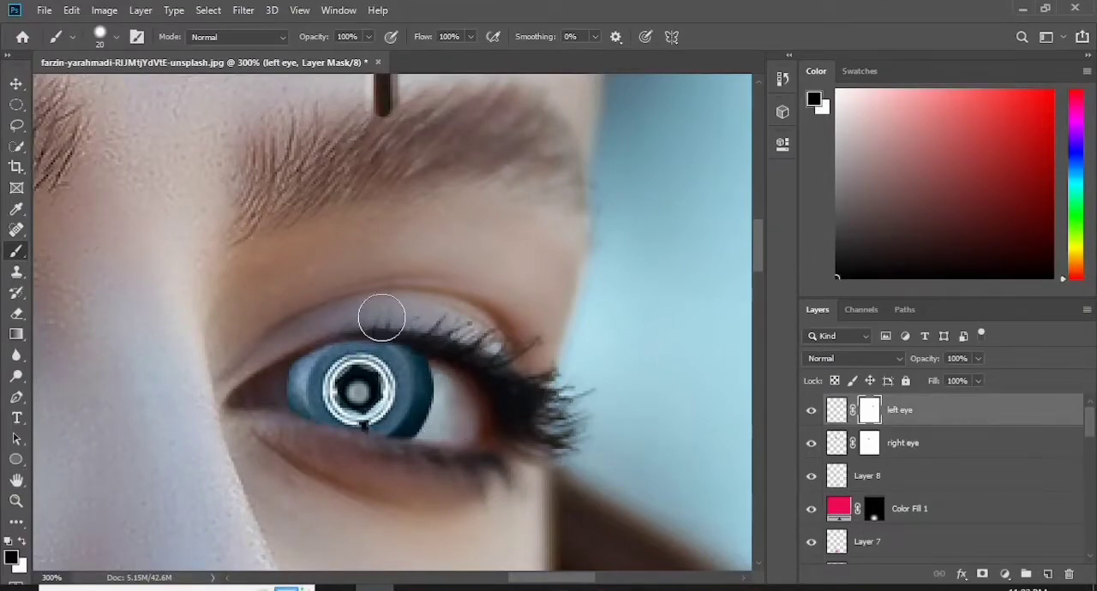
- Add new layers above "right eye" and "left eye" and tint both irises bright blue, with "Layer 9" at 59% opacity
{"action": "key", "text": "ctrl+0"}
{"action": "key", "text": "ctrl+1"}
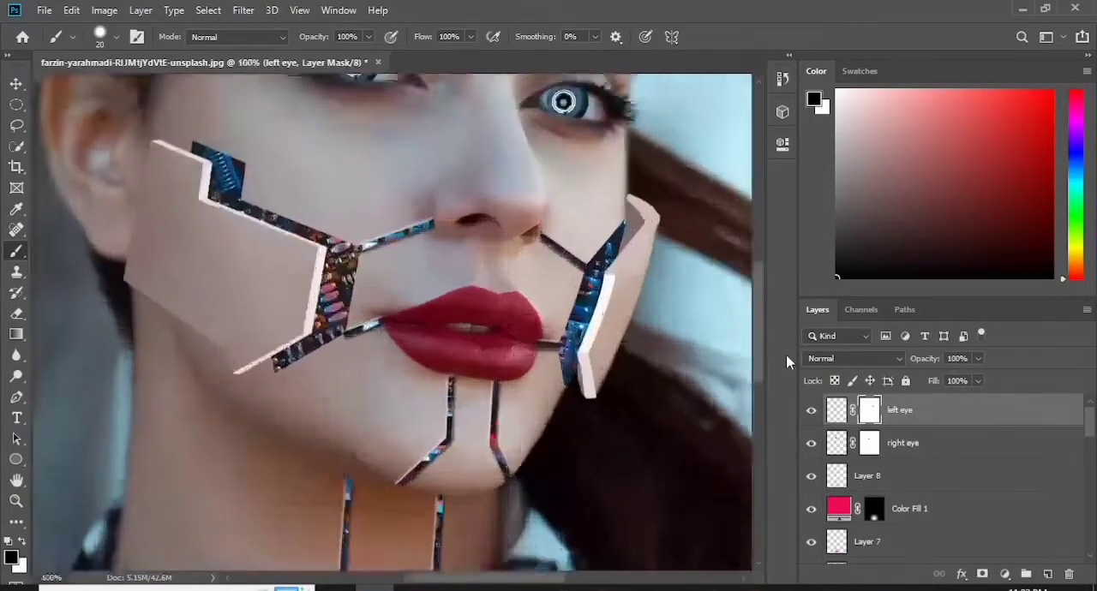
{"action": "left_click_drag", "start_coordinate": [760, 332], "coordinate": [759, 289]}
{"action": "left_click", "coordinate": [960, 443]}
{"action": "left_click", "coordinate": [1048, 575]}
{"action": "left_click", "coordinate": [12, 558]}
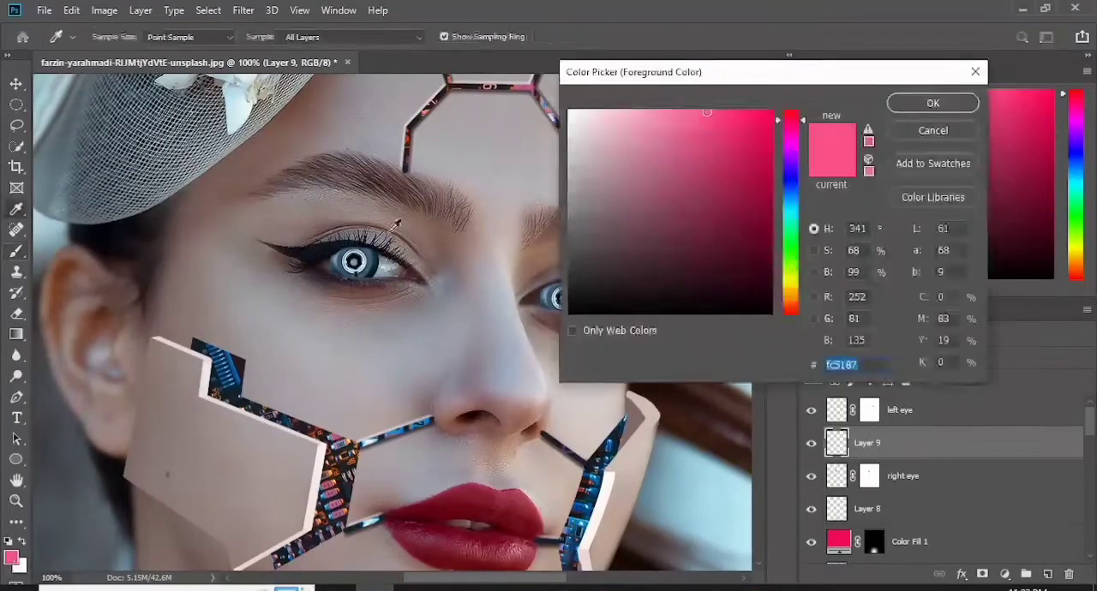
{"action": "left_click", "coordinate": [371, 257]}
{"action": "left_click", "coordinate": [759, 127]}
{"action": "left_click", "coordinate": [932, 103]}
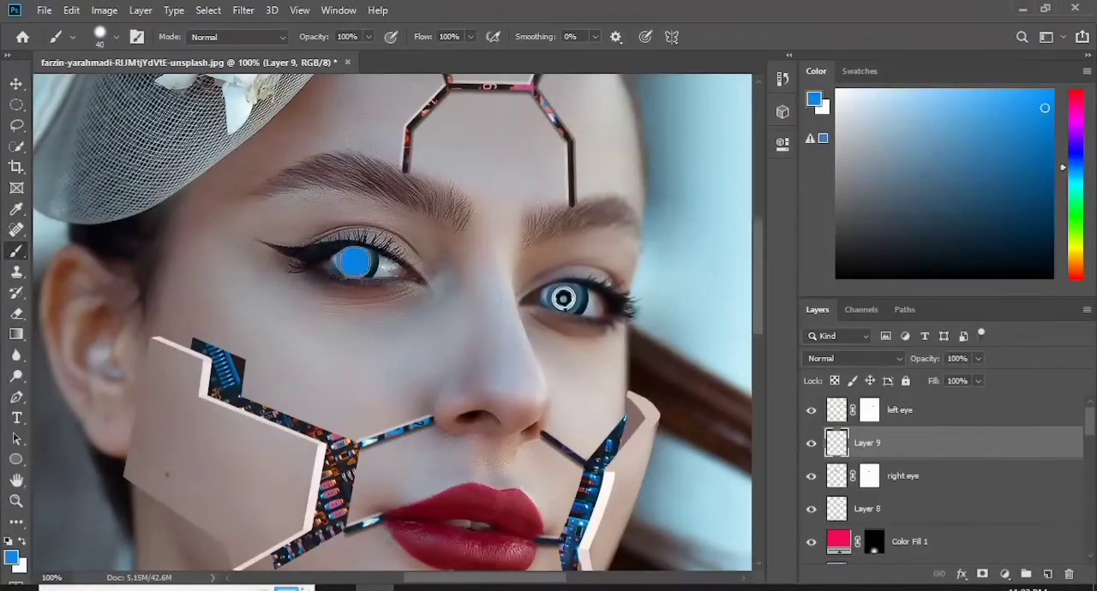
{"action": "left_click", "coordinate": [937, 411]}
{"action": "key", "text": "shift+ctrl+alt+n"}
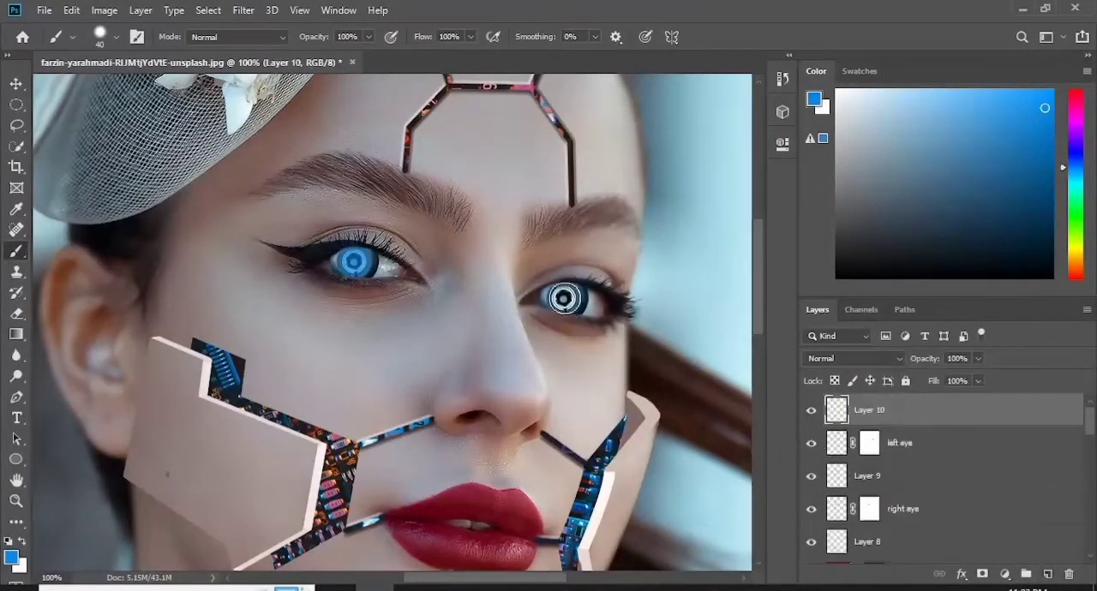
- Add a new layer above "Layer 9" and paint a small blue dot on the "right eye" pupil with a 10 px brush
{"action": "left_click", "coordinate": [931, 474]}
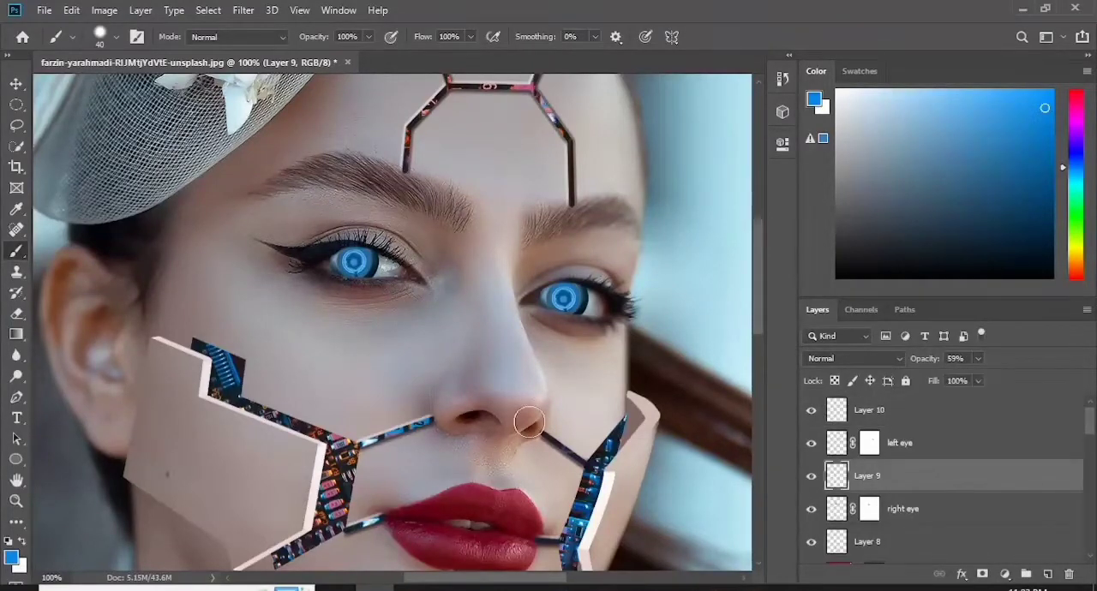
{"action": "key", "text": "ctrl+plus"}
{"action": "key", "text": "bracketleft"}
{"action": "key", "text": "bracketleft"}
{"action": "key", "text": "bracketleft"}
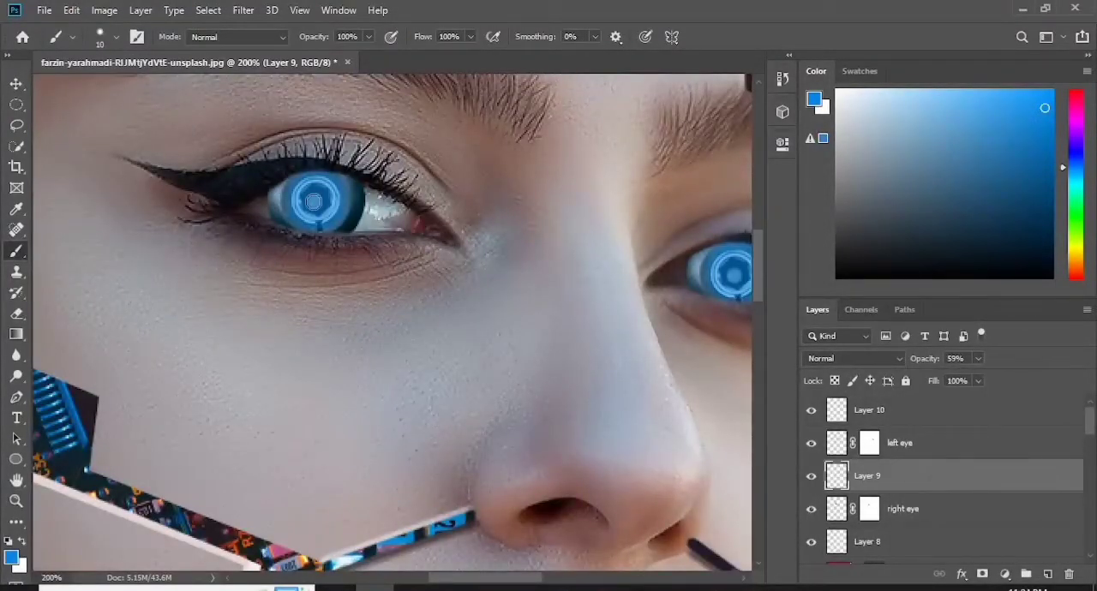
{"action": "key", "text": "shift+ctrl+alt+n"}
- Brighten the blue pupil dot on the "right eye" with a Curves adjustment
{"action": "left_click", "coordinate": [104, 10]}
{"action": "mouse_move", "coordinate": [139, 51]}
{"action": "left_click", "coordinate": [354, 85]}
{"action": "left_click_drag", "start_coordinate": [631, 259], "coordinate": [606, 200]}
{"action": "left_click", "coordinate": [969, 96]}
- Paint a matching blue pupil dot for "left eye" on a new layer above "Layer 10" and brighten it with Curves
{"action": "left_click_drag", "start_coordinate": [474, 579], "coordinate": [495, 579]}
{"action": "left_click", "coordinate": [904, 413]}
{"action": "key", "text": "shift+ctrl+alt+n"}
{"action": "left_click", "coordinate": [104, 10]}
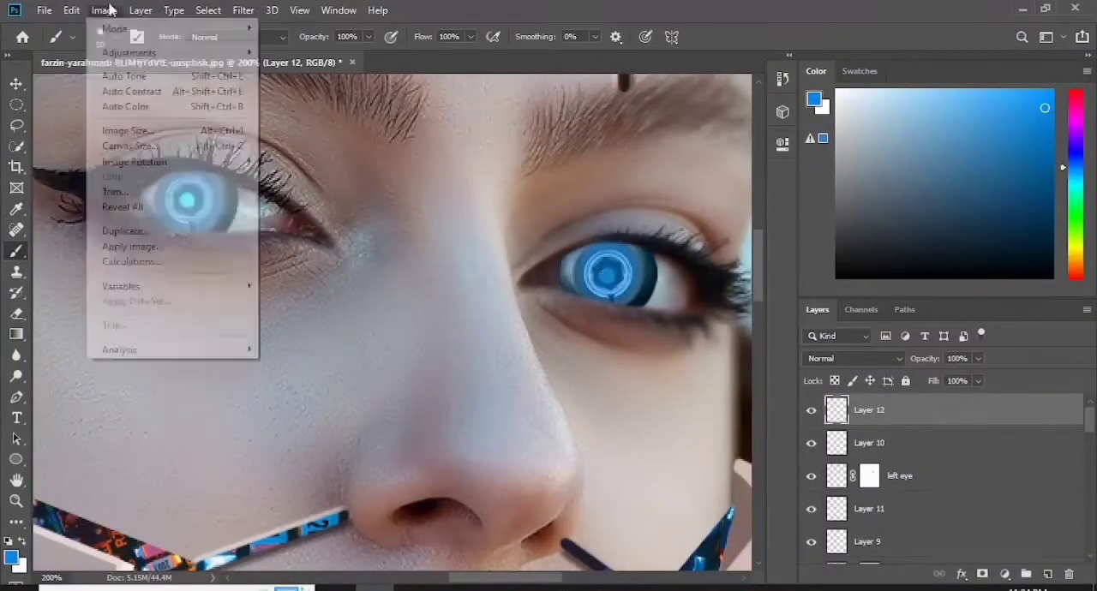
{"action": "mouse_move", "coordinate": [140, 50]}
{"action": "left_click", "coordinate": [354, 85]}
{"action": "left_click_drag", "start_coordinate": [557, 63], "coordinate": [735, 63]}
{"action": "left_click_drag", "start_coordinate": [803, 266], "coordinate": [776, 196]}
{"action": "key", "text": "Return"}
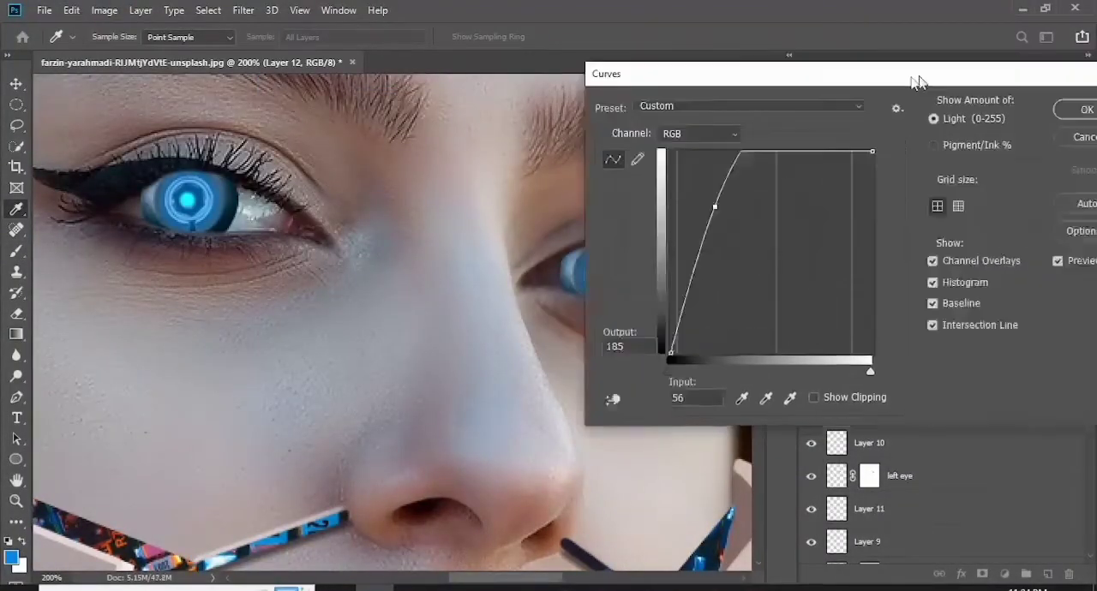
- Expand the "right" group and toggle its layers' visibility to check which parts form the large cheek panel
{"action": "key", "text": "ctrl+0"}
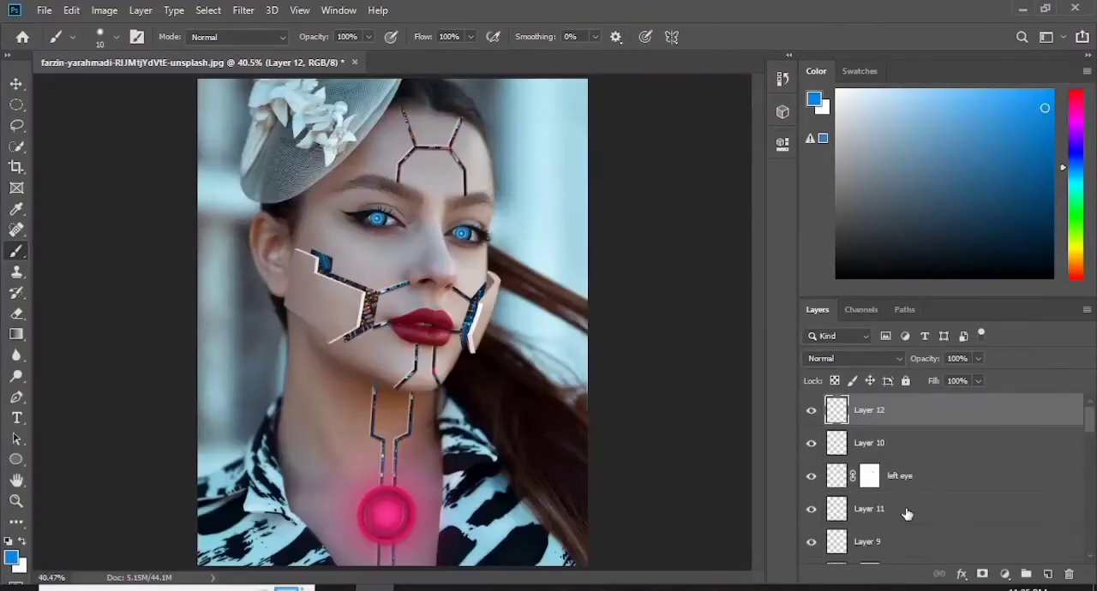
{"action": "key", "text": "ctrl+1"}
{"action": "key", "text": "ctrl+plus"}
{"action": "left_click_drag", "start_coordinate": [505, 579], "coordinate": [453, 583]}
{"action": "left_click_drag", "start_coordinate": [759, 284], "coordinate": [761, 310]}
{"action": "left_click_drag", "start_coordinate": [1089, 420], "coordinate": [1092, 538]}
{"action": "scroll", "coordinate": [901, 500], "scroll_direction": "up", "scroll_amount": 5}
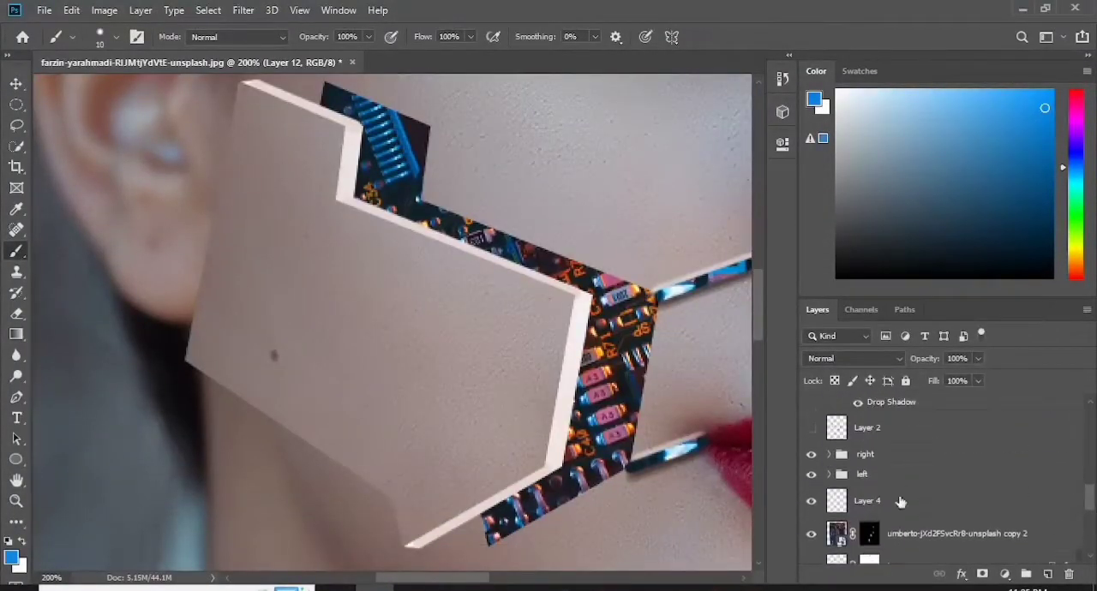
{"action": "left_click", "coordinate": [811, 454]}
{"action": "left_click", "coordinate": [810, 455]}
{"action": "left_click", "coordinate": [828, 455]}
{"action": "left_click", "coordinate": [811, 483]}
{"action": "left_click", "coordinate": [811, 482]}
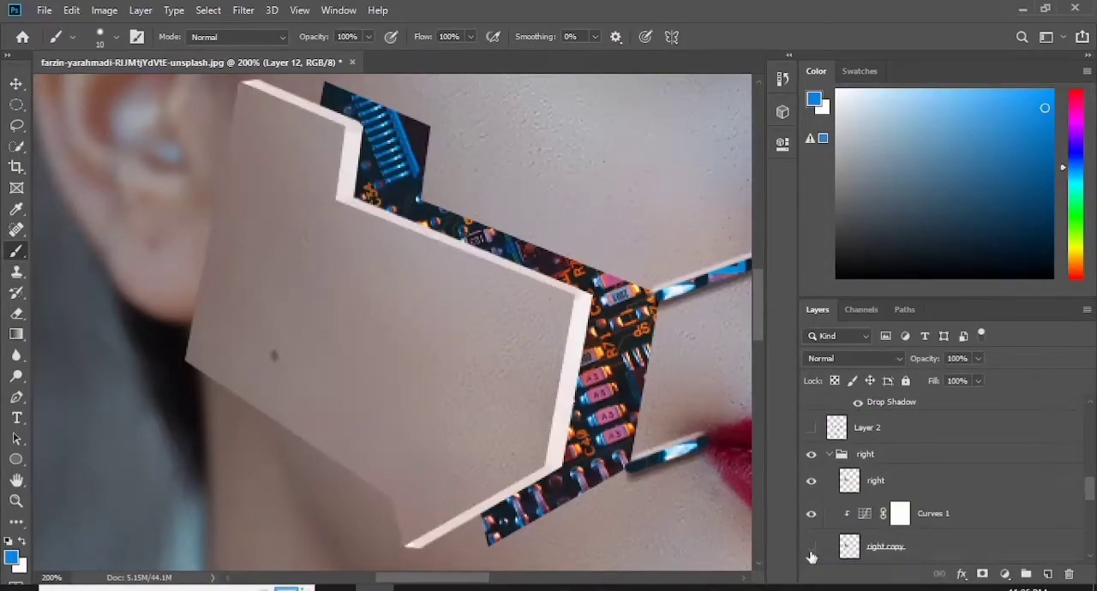
- Add a new layer at the top of the "right" group and sample the skin beside the cheek panel as the foreground colour
{"action": "left_click", "coordinate": [918, 488]}
{"action": "key", "text": "ctrl+shift+alt+n"}
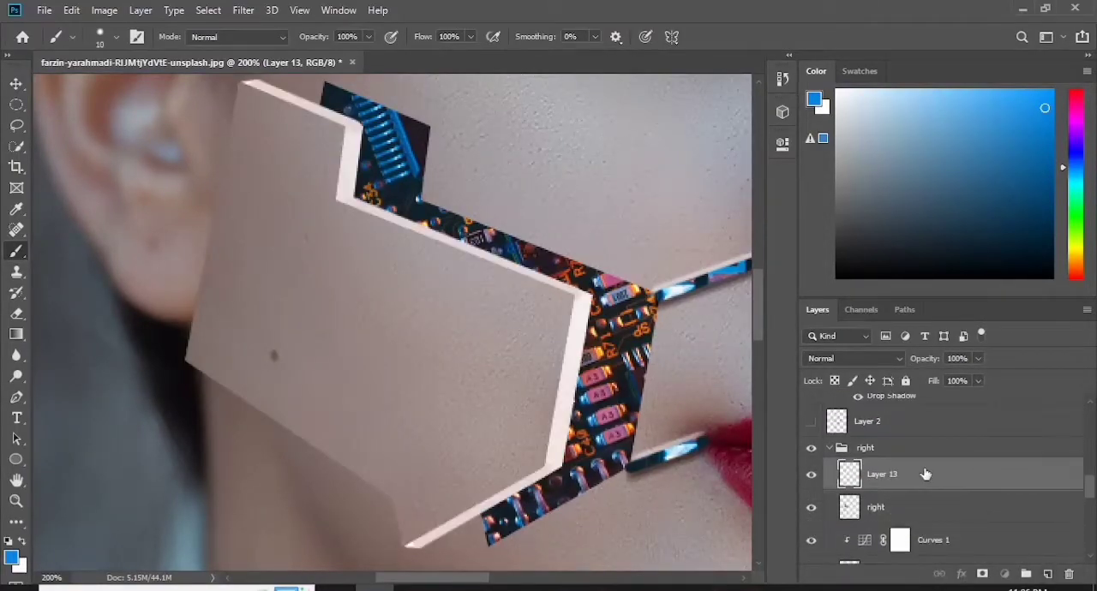
{"action": "left_click", "coordinate": [11, 557]}
{"action": "left_click", "coordinate": [435, 104]}
{"action": "key", "text": "Return"}
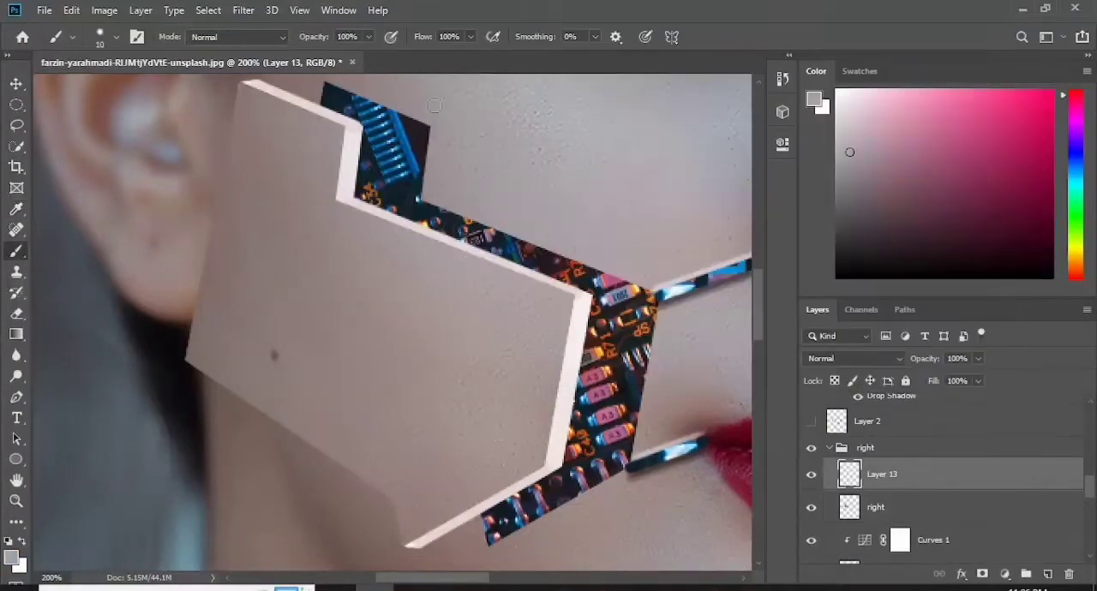
- Delete the empty layer from the "right" group and add a new layer directly below "Layer 4"
{"action": "left_click_drag", "start_coordinate": [1089, 483], "coordinate": [1088, 505]}
{"action": "key", "text": "Delete"}
{"action": "left_click", "coordinate": [828, 424]}
{"action": "key", "text": "ctrl+0"}
{"action": "left_click", "coordinate": [811, 439]}
{"action": "left_click", "coordinate": [810, 439]}
{"action": "left_click", "coordinate": [918, 444]}
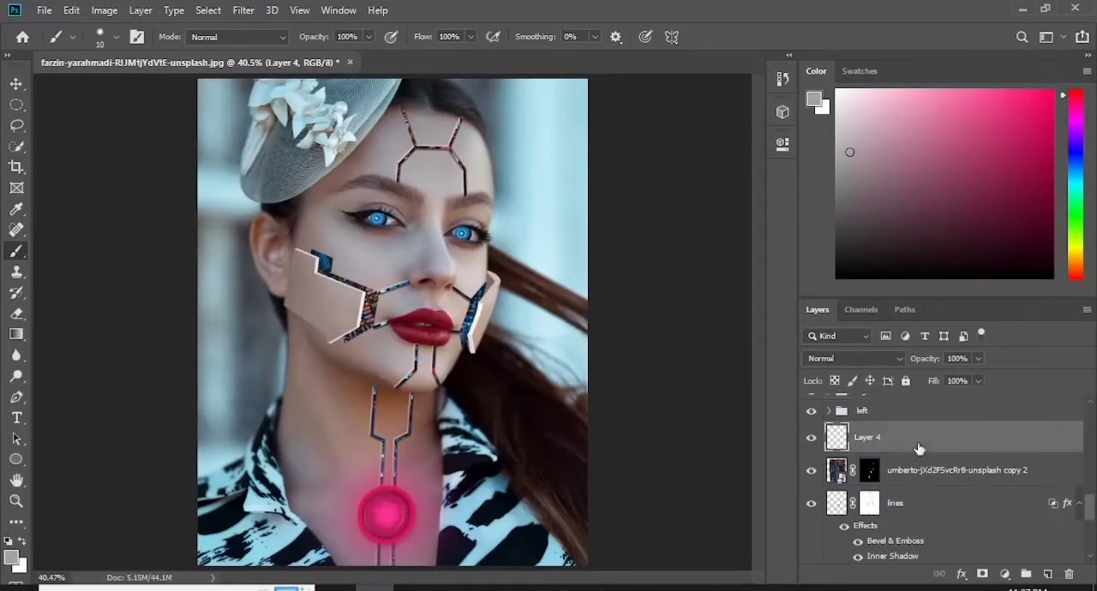
{"action": "left_click", "coordinate": [1047, 575], "text": "ctrl"}
- Paint thin skin-toned rims with a 5 px brush on the outer ends of the circuit opening beside the large cheek panel
{"action": "key", "text": "ctrl+plus"}
{"action": "key", "text": "ctrl+plus"}
{"action": "key", "text": "ctrl+plus"}
{"action": "key", "text": "ctrl+plus"}
{"action": "left_click_drag", "start_coordinate": [484, 579], "coordinate": [435, 578]}
{"action": "left_click_drag", "start_coordinate": [761, 312], "coordinate": [761, 294]}
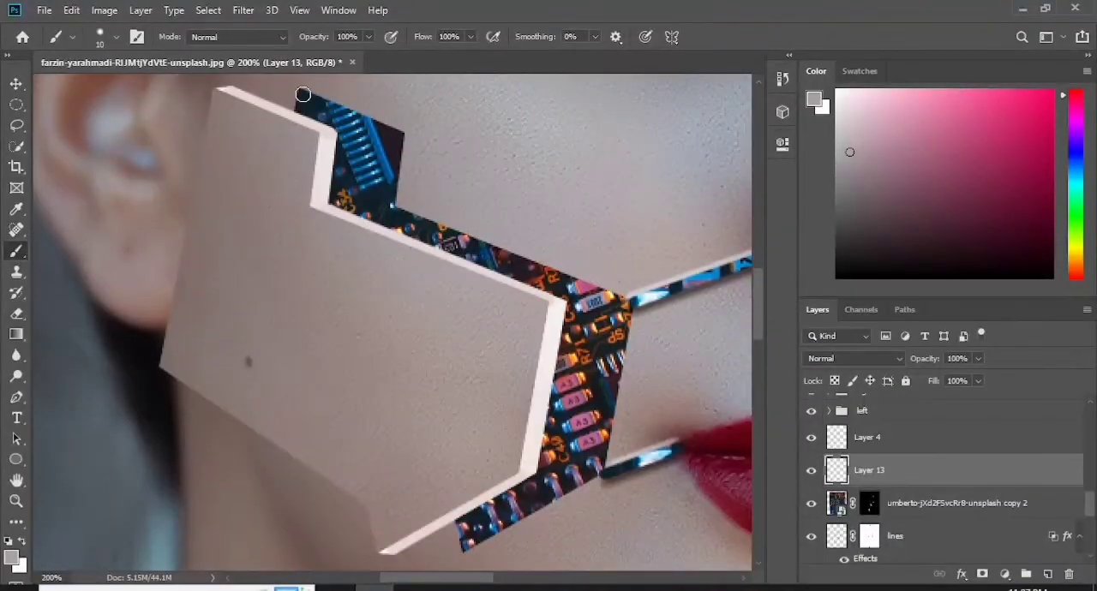
{"action": "left_click", "coordinate": [116, 37]}
{"action": "left_click", "coordinate": [304, 95]}
{"action": "key", "text": "ctrl+z"}
{"action": "left_click", "coordinate": [304, 95]}
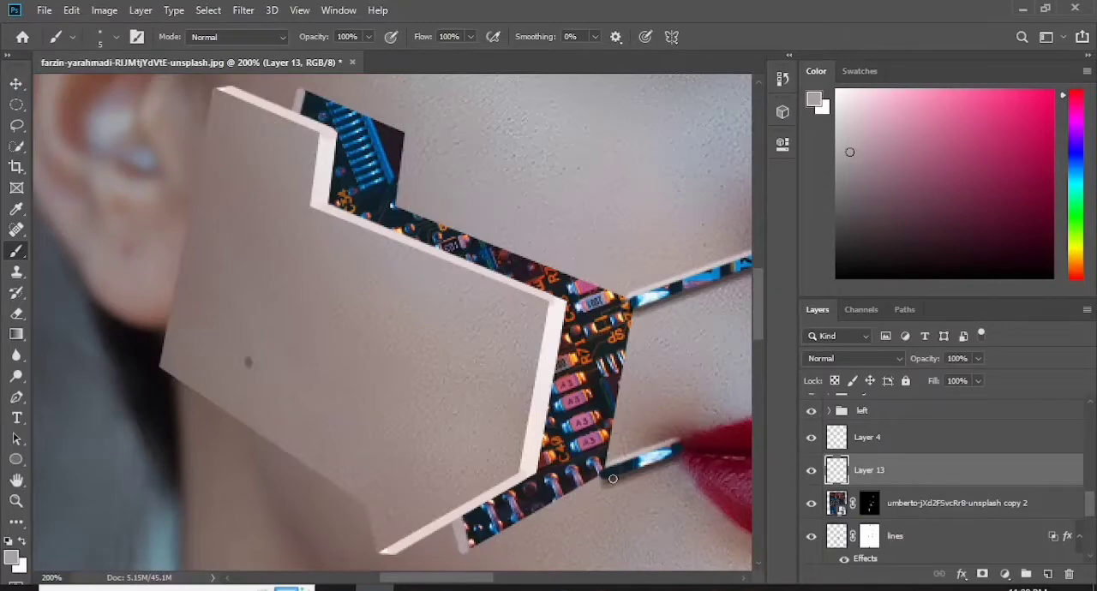
- Paint matching skin-toned rims along the upper and lower ends of the circuit opening beside the small cheek panel
{"action": "left_click_drag", "start_coordinate": [437, 581], "coordinate": [545, 580]}
{"action": "left_click_drag", "start_coordinate": [758, 314], "coordinate": [758, 333]}
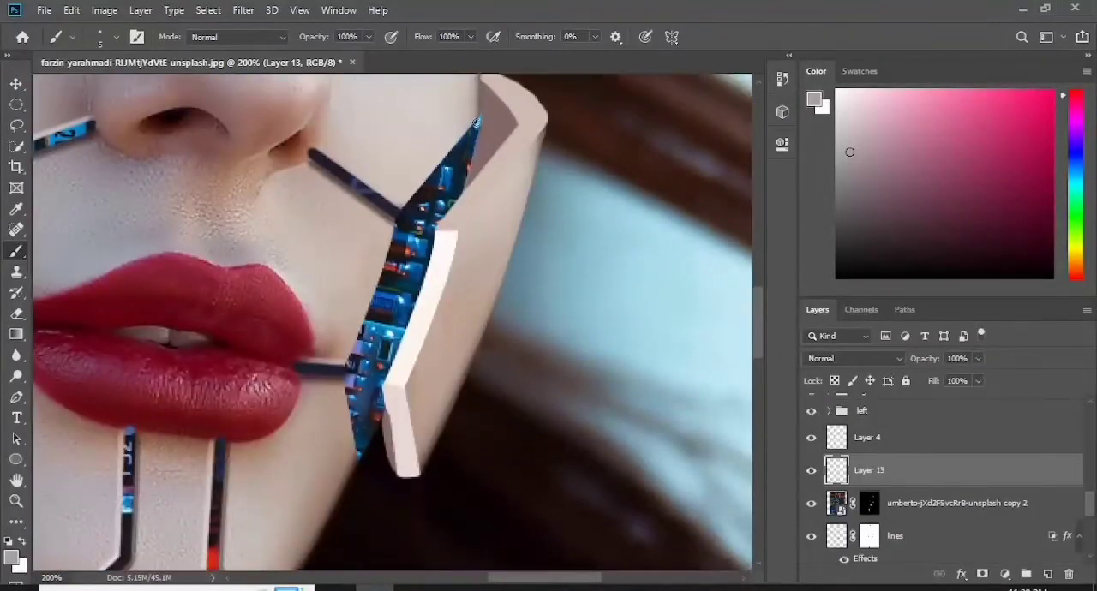
{"action": "left_click_drag", "start_coordinate": [476, 122], "coordinate": [447, 229]}
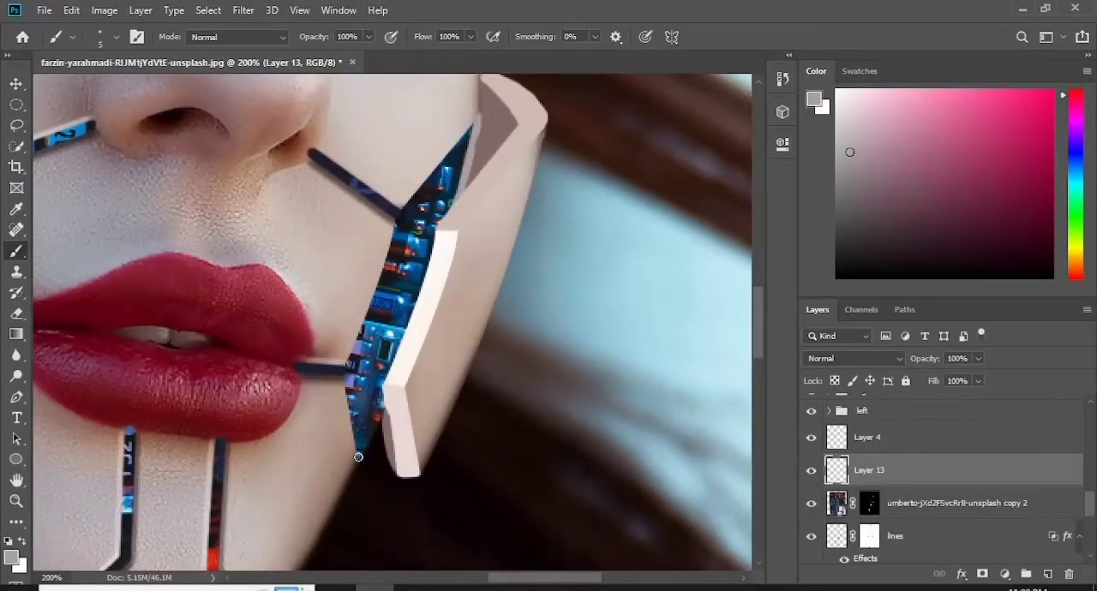
{"action": "left_click_drag", "start_coordinate": [358, 457], "coordinate": [395, 379]}
{"action": "key", "text": "e"}
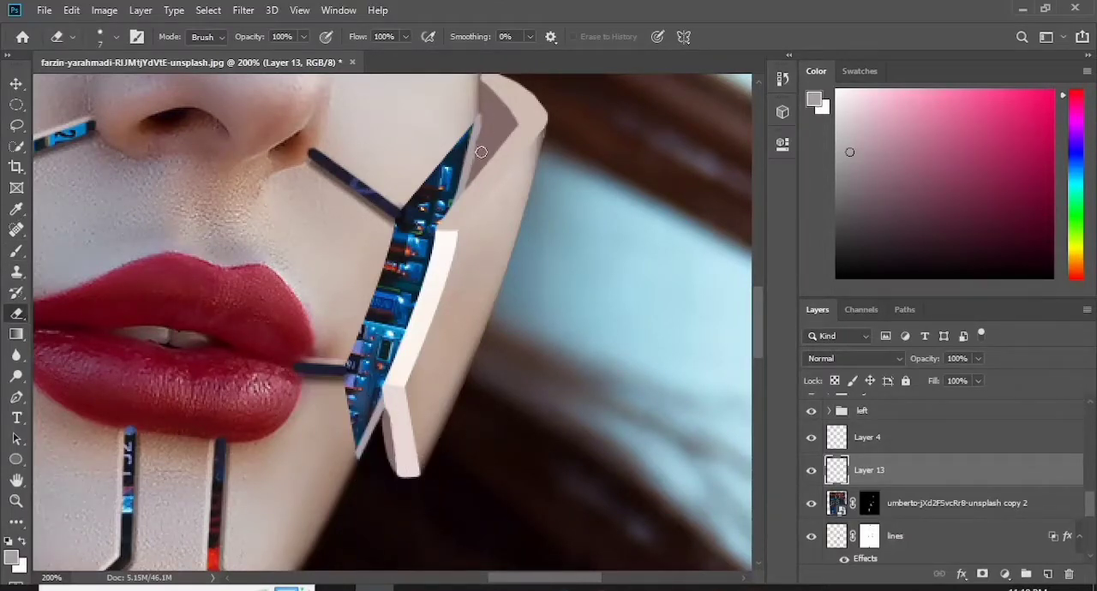
{"action": "left_click", "coordinate": [17, 252]}
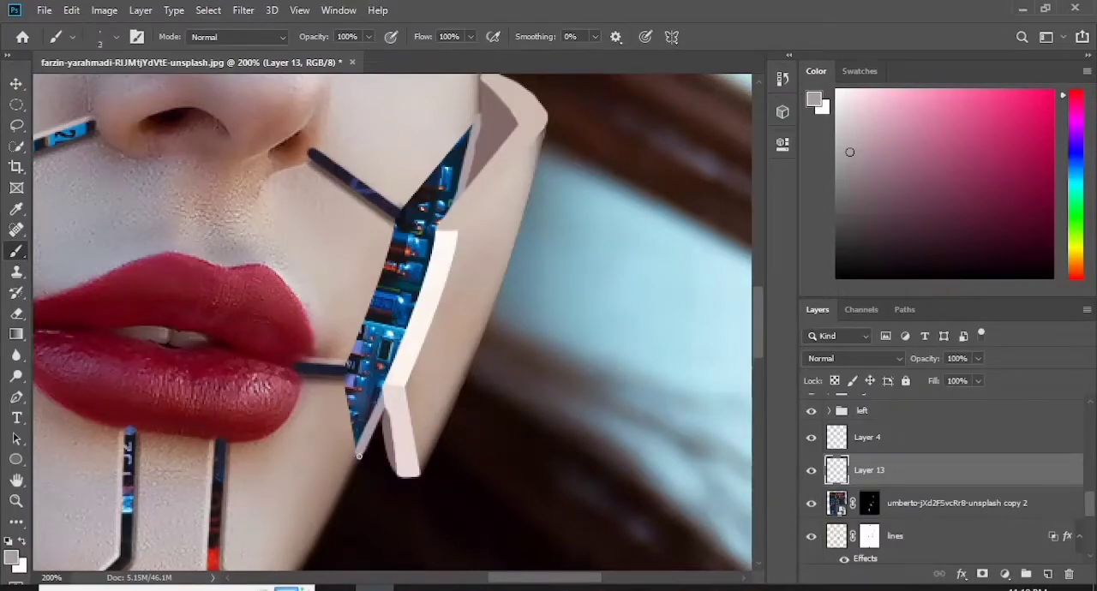
- Add a new layer at the top of the layer stack and name it "colour"
{"action": "key", "text": "ctrl+minus"}
{"action": "key", "text": "ctrl+minus"}
{"action": "key", "text": "ctrl+minus"}
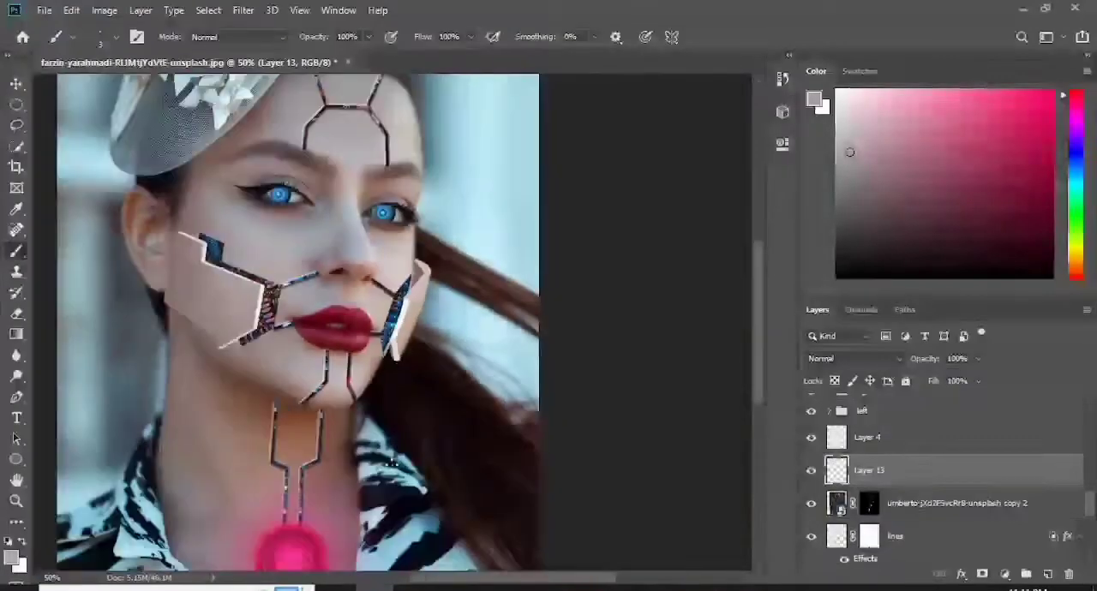
{"action": "scroll", "coordinate": [533, 438], "scroll_direction": "up", "scroll_amount": 3}
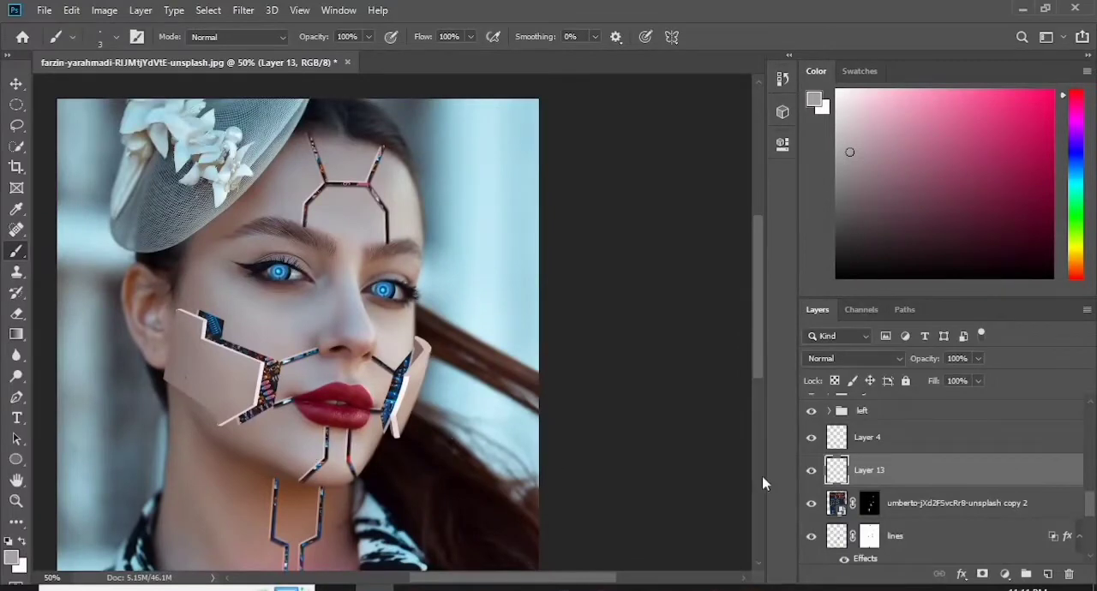
{"action": "left_click_drag", "start_coordinate": [1091, 504], "coordinate": [1090, 400]}
{"action": "left_click", "coordinate": [1020, 411]}
{"action": "left_click", "coordinate": [1047, 575]}
{"action": "double_click", "coordinate": [874, 411]}
{"action": "type", "text": "colour"}
{"action": "key", "text": "Return"}
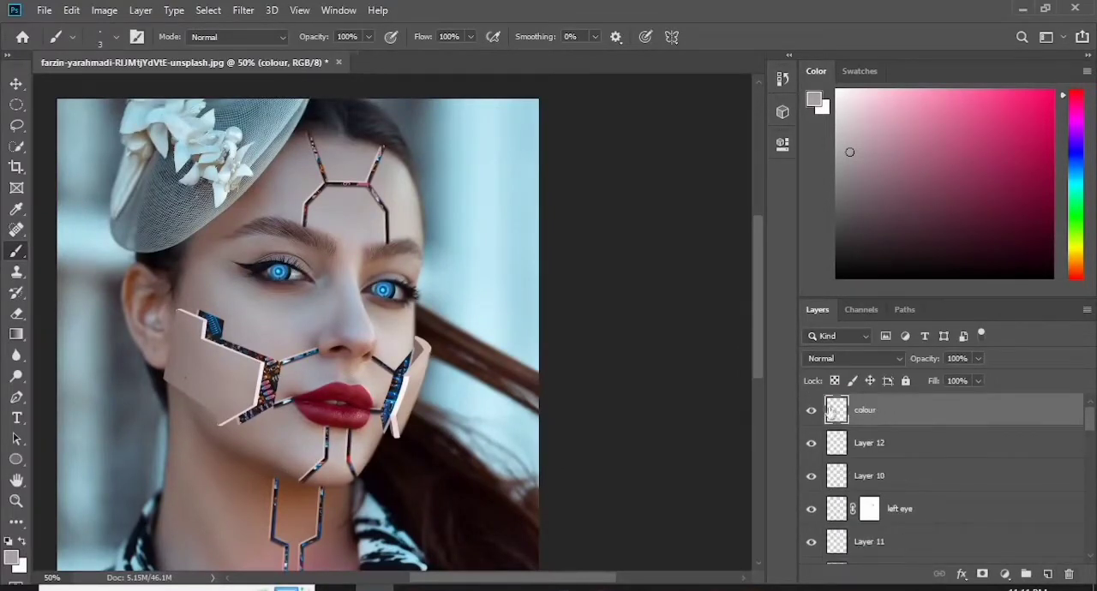
- Sample the large cheek panel's skin colour and softly shade along the forehead seams with a 25 px soft brush at 36% opacity
{"action": "left_click", "coordinate": [11, 558]}
{"action": "left_click_drag", "start_coordinate": [233, 360], "coordinate": [241, 381]}
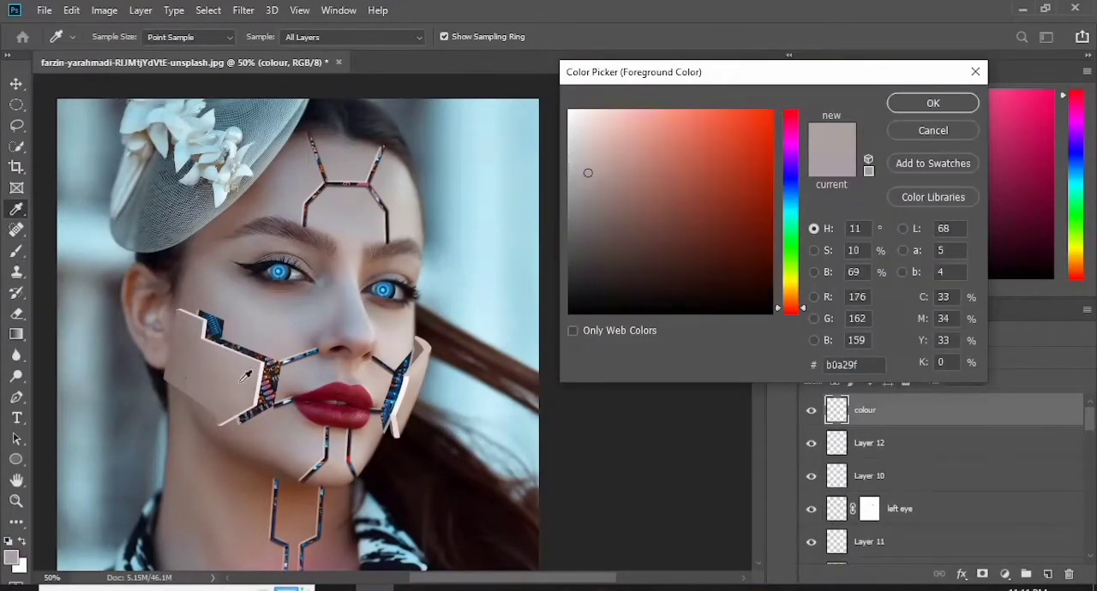
{"action": "left_click", "coordinate": [932, 102]}
{"action": "key", "text": "b"}
{"action": "left_click", "coordinate": [115, 36]}
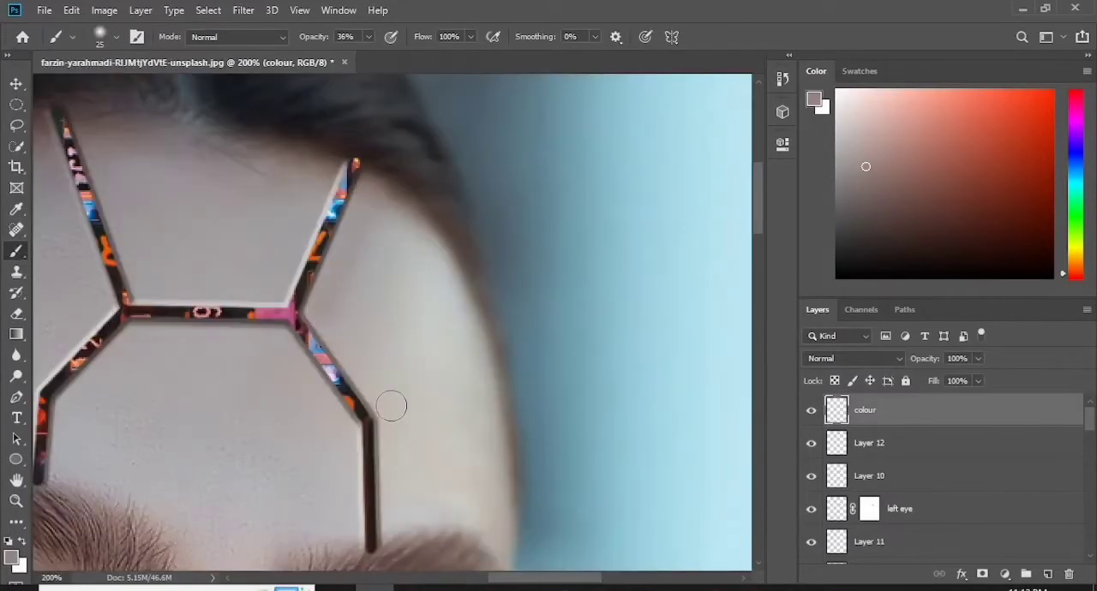
{"action": "mouse_move", "coordinate": [390, 405]}
{"action": "left_mouse_down"}
{"action": "mouse_move", "coordinate": [399, 520]}
{"action": "mouse_move", "coordinate": [368, 363]}
{"action": "mouse_move", "coordinate": [358, 370]}
{"action": "left_mouse_up"}
{"action": "mouse_move", "coordinate": [114, 201]}
{"action": "left_mouse_down"}
{"action": "mouse_move", "coordinate": [141, 282]}
{"action": "mouse_move", "coordinate": [271, 282]}
{"action": "mouse_move", "coordinate": [319, 167]}
{"action": "mouse_move", "coordinate": [287, 252]}
{"action": "mouse_move", "coordinate": [174, 347]}
{"action": "mouse_move", "coordinate": [269, 345]}
{"action": "mouse_move", "coordinate": [324, 427]}
{"action": "mouse_move", "coordinate": [347, 524]}
{"action": "left_mouse_up"}
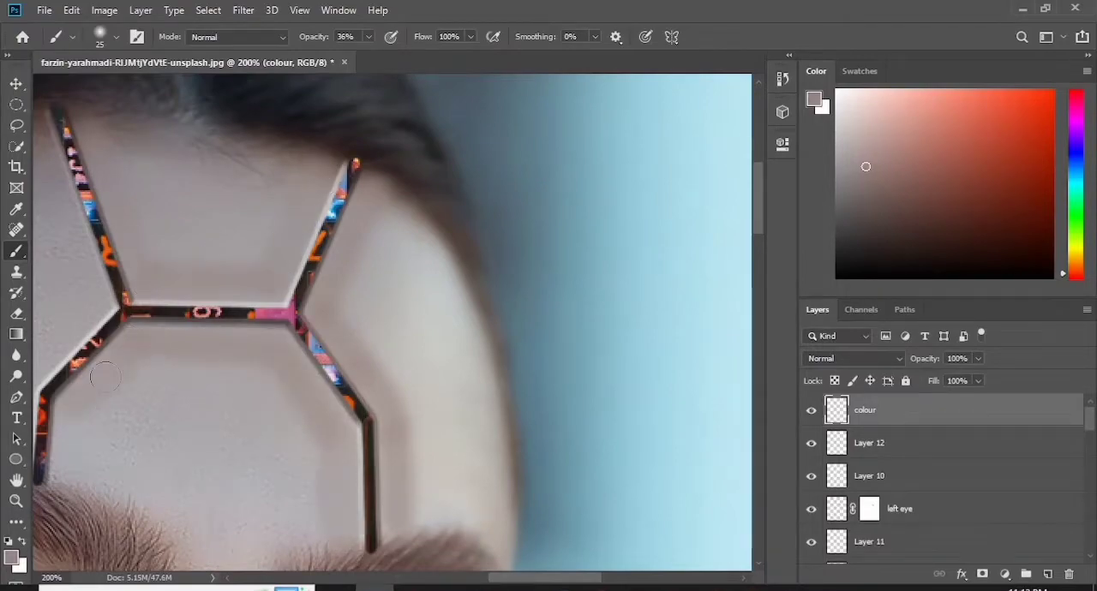
- Softly shade along the neck seams on the "colour" layer with the same brush
{"action": "key", "text": "ctrl+minus"}
{"action": "key", "text": "ctrl+minus"}
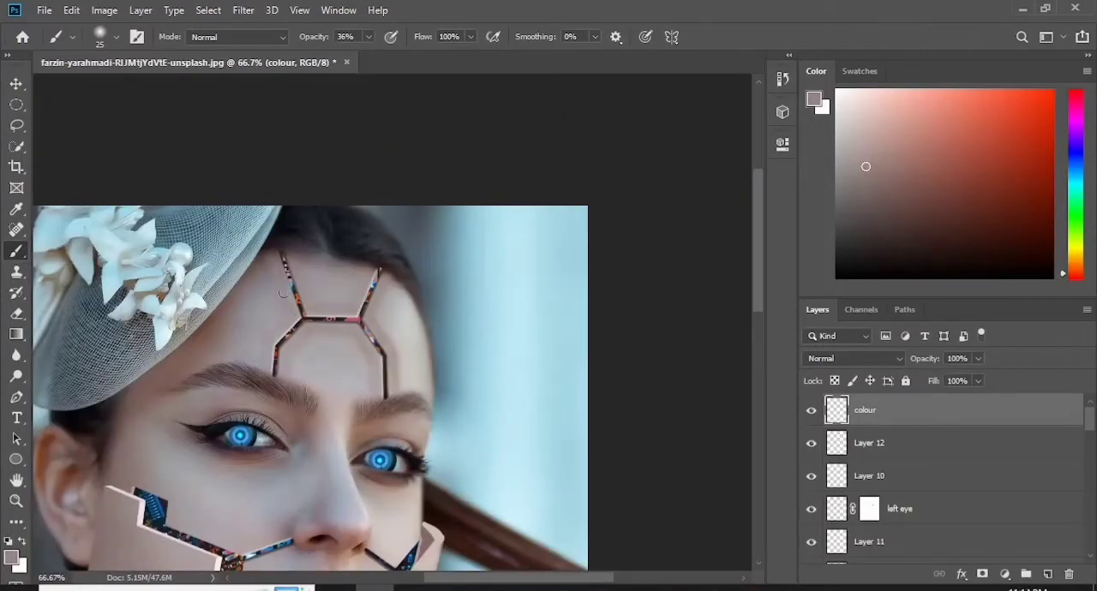
{"action": "scroll", "coordinate": [282, 293], "scroll_direction": "down", "scroll_amount": 10}
{"action": "key", "text": "e"}
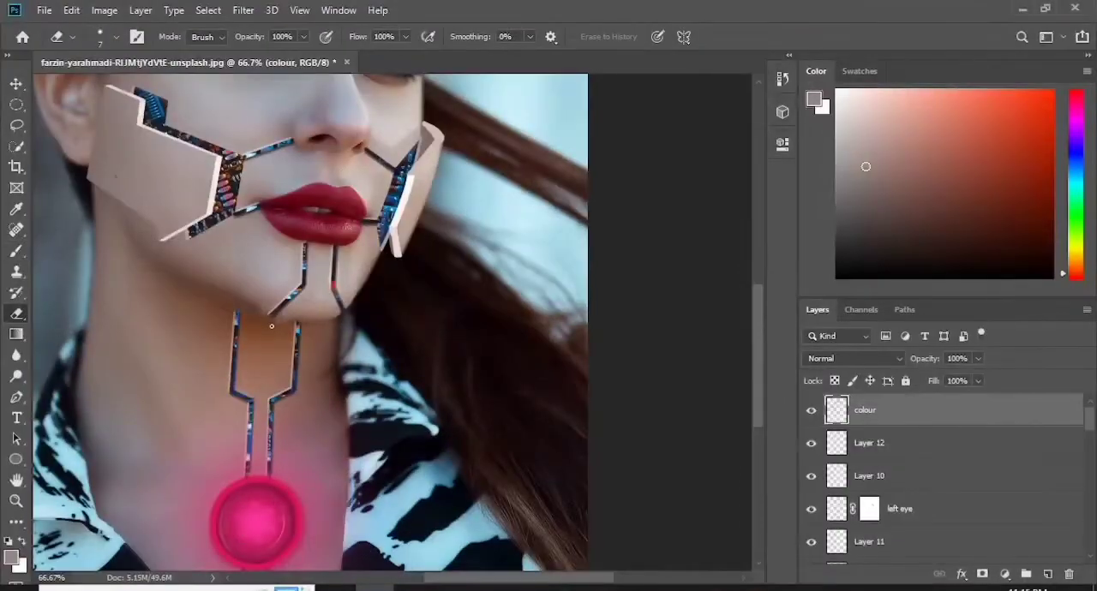
{"action": "left_click", "coordinate": [14, 251]}
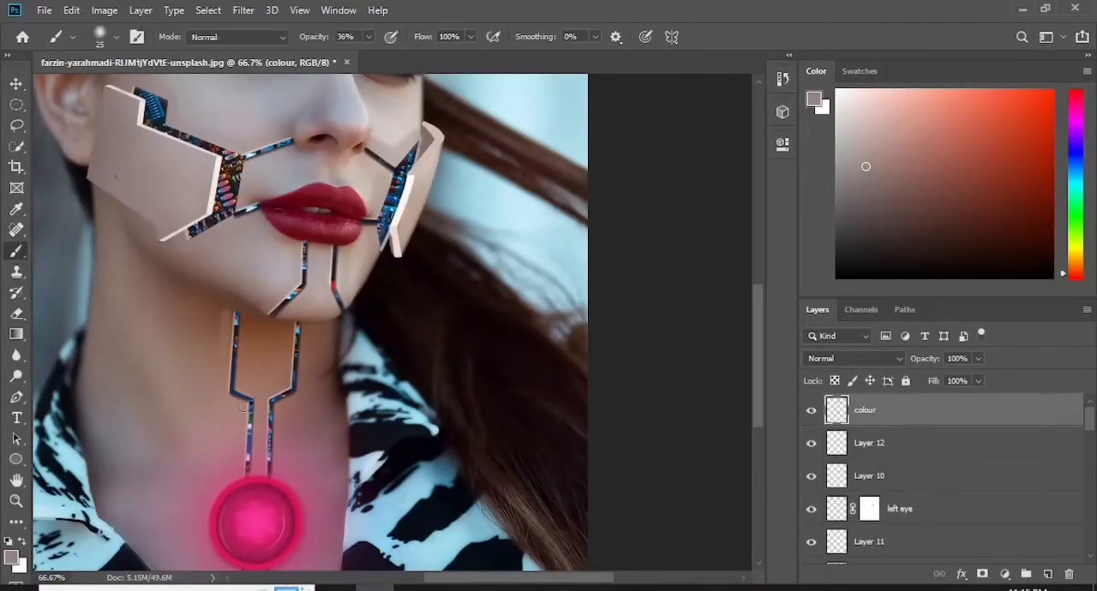
{"action": "left_click_drag", "start_coordinate": [306, 329], "coordinate": [278, 412]}
{"action": "left_click_drag", "start_coordinate": [757, 317], "coordinate": [757, 362]}
{"action": "left_click_drag", "start_coordinate": [757, 400], "coordinate": [758, 358]}
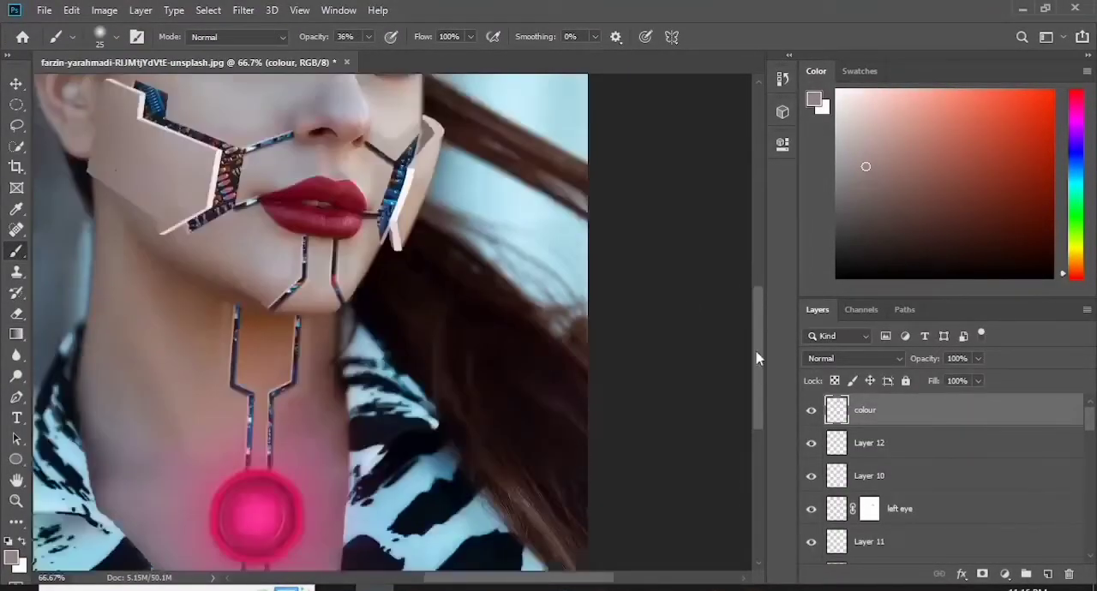
- Lower the "colour" layer's opacity to about 55% and keep its blend mode at Normal
{"action": "key", "text": "ctrl+0"}
{"action": "left_click_drag", "start_coordinate": [978, 358], "coordinate": [946, 384]}
{"action": "left_click", "coordinate": [898, 359]}
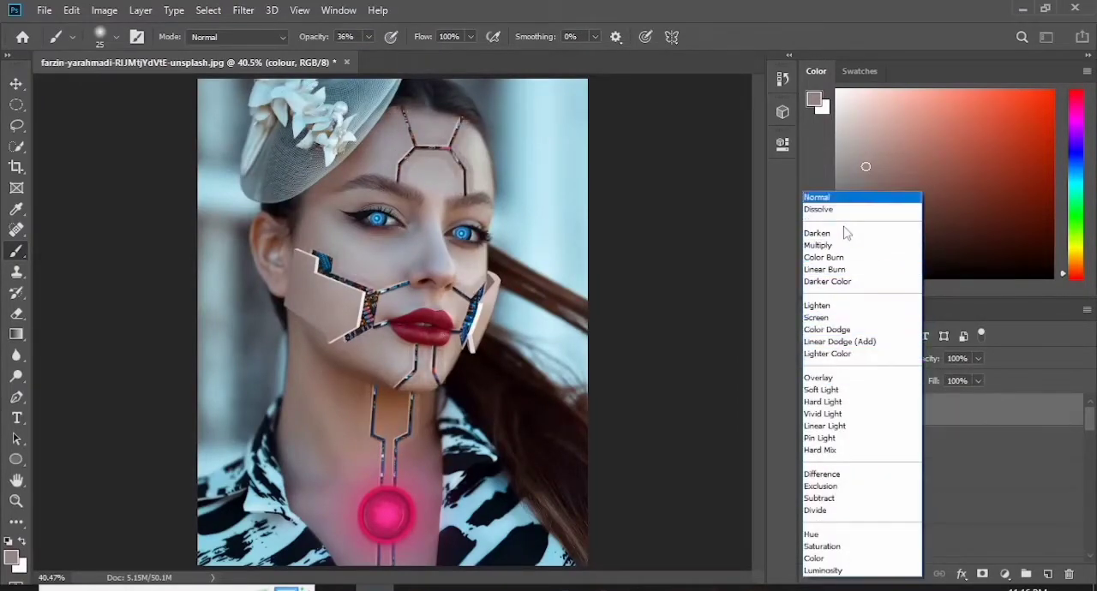
{"action": "left_click", "coordinate": [845, 198]}
{"action": "left_click", "coordinate": [978, 358]}
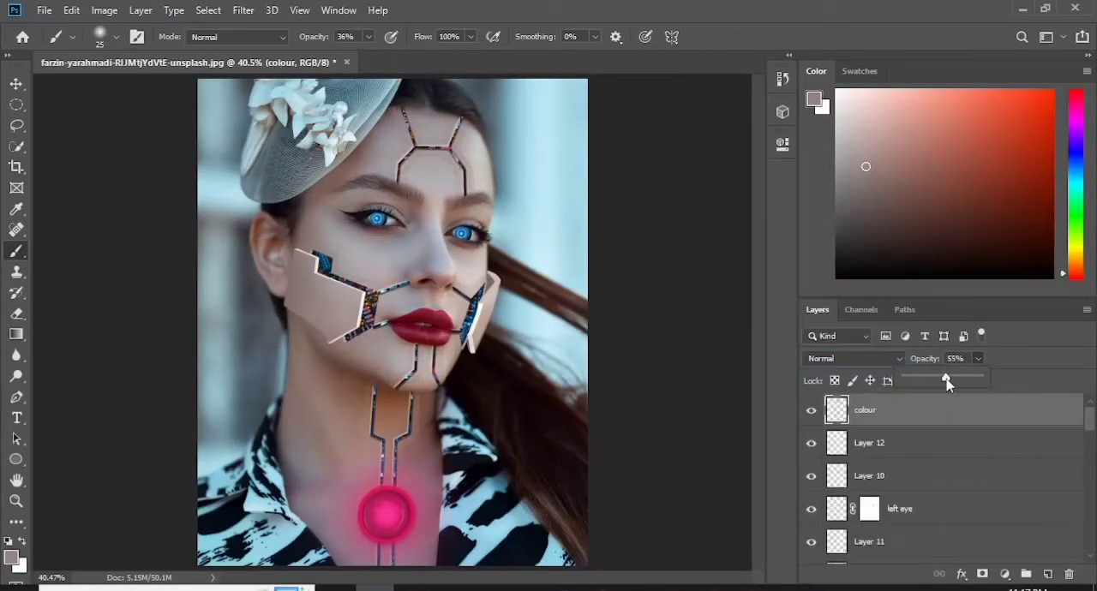
{"action": "left_click_drag", "start_coordinate": [946, 379], "coordinate": [948, 378]}
- Add a light grey Solid Color fill layer on top and invert its mask to black
{"action": "left_click", "coordinate": [1005, 575]}
{"action": "left_click", "coordinate": [980, 287]}
{"action": "left_click_drag", "start_coordinate": [576, 224], "coordinate": [571, 154]}
{"action": "left_click", "coordinate": [932, 103]}
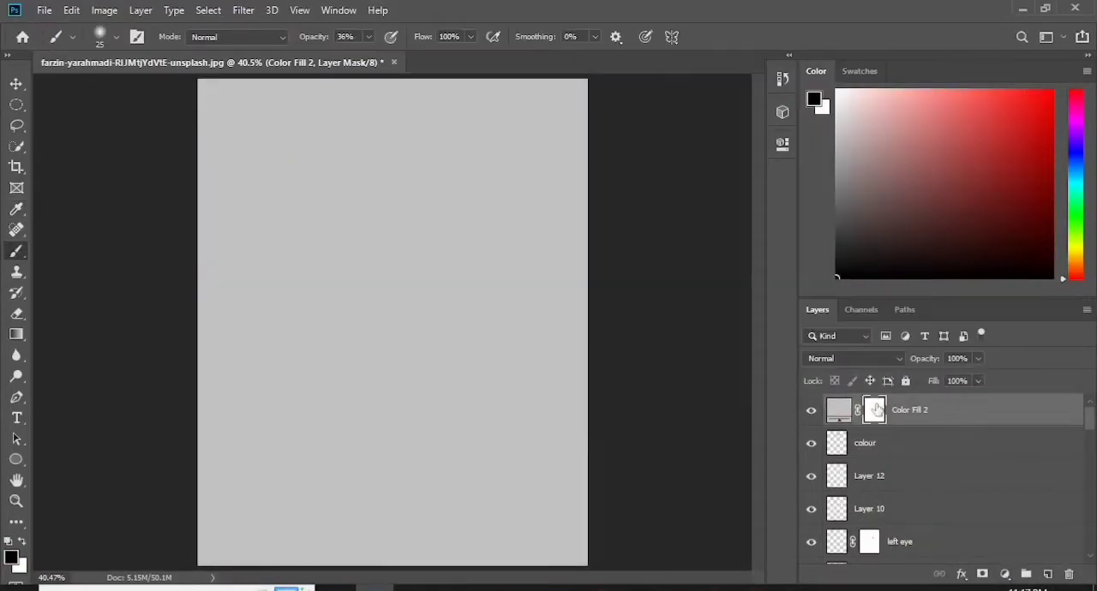
{"action": "key", "text": "ctrl+i"}
- Reveal the grey fill over the neck and chest by painting white on its mask with a 150 px soft brush
{"action": "left_click", "coordinate": [117, 37]}
{"action": "left_click", "coordinate": [291, 289]}
{"action": "key", "text": "bracketright"}
{"action": "key", "text": "bracketright"}
{"action": "key", "text": "bracketright"}
{"action": "key", "text": "bracketright"}
{"action": "key", "text": "bracketright"}
{"action": "key", "text": "bracketright"}
{"action": "key", "text": "bracketright"}
{"action": "key", "text": "bracketright"}
{"action": "key", "text": "bracketright"}
{"action": "key", "text": "bracketright"}
{"action": "key", "text": "bracketright"}
{"action": "key", "text": "bracketright"}
{"action": "key", "text": "x"}
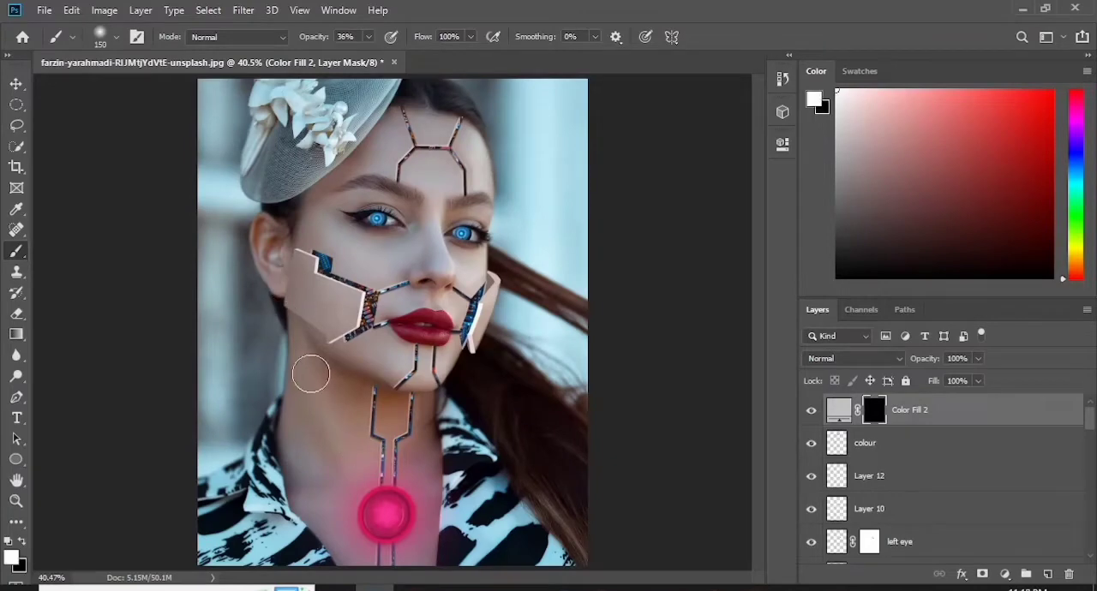
{"action": "mouse_move", "coordinate": [310, 374]}
{"action": "left_mouse_down"}
{"action": "mouse_move", "coordinate": [336, 398]}
{"action": "mouse_move", "coordinate": [324, 488]}
{"action": "mouse_move", "coordinate": [307, 472]}
{"action": "mouse_move", "coordinate": [344, 545]}
{"action": "left_mouse_up"}
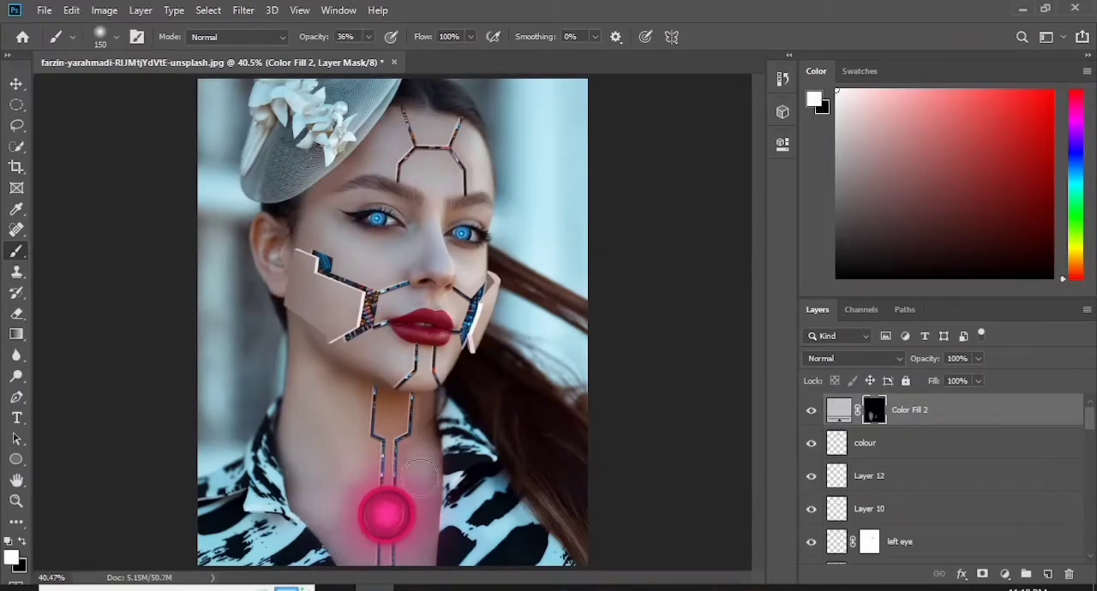
- Paint the grey fill's mask white over the chin and below the lips with a 40 px brush
{"action": "key", "text": "ctrl+plus"}
{"action": "key", "text": "ctrl+plus"}
{"action": "key", "text": "ctrl+plus"}
{"action": "key", "text": "bracketleft"}
{"action": "key", "text": "bracketleft"}
{"action": "key", "text": "bracketleft"}
{"action": "key", "text": "bracketleft"}
{"action": "key", "text": "bracketleft"}
{"action": "key", "text": "bracketleft"}
{"action": "key", "text": "bracketleft"}
{"action": "key", "text": "bracketleft"}
{"action": "key", "text": "bracketleft"}
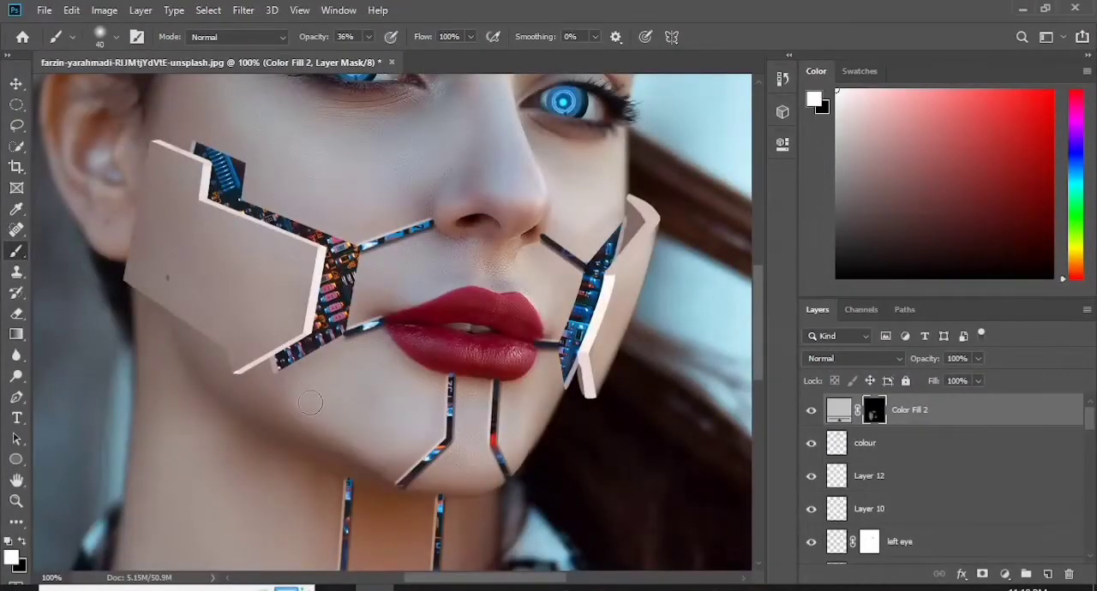
{"action": "mouse_move", "coordinate": [528, 391]}
{"action": "left_mouse_down"}
{"action": "mouse_move", "coordinate": [517, 400]}
{"action": "mouse_move", "coordinate": [541, 381]}
{"action": "left_mouse_up"}
{"action": "mouse_move", "coordinate": [473, 396]}
{"action": "left_mouse_down"}
{"action": "mouse_move", "coordinate": [472, 455]}
{"action": "mouse_move", "coordinate": [485, 478]}
{"action": "left_mouse_up"}
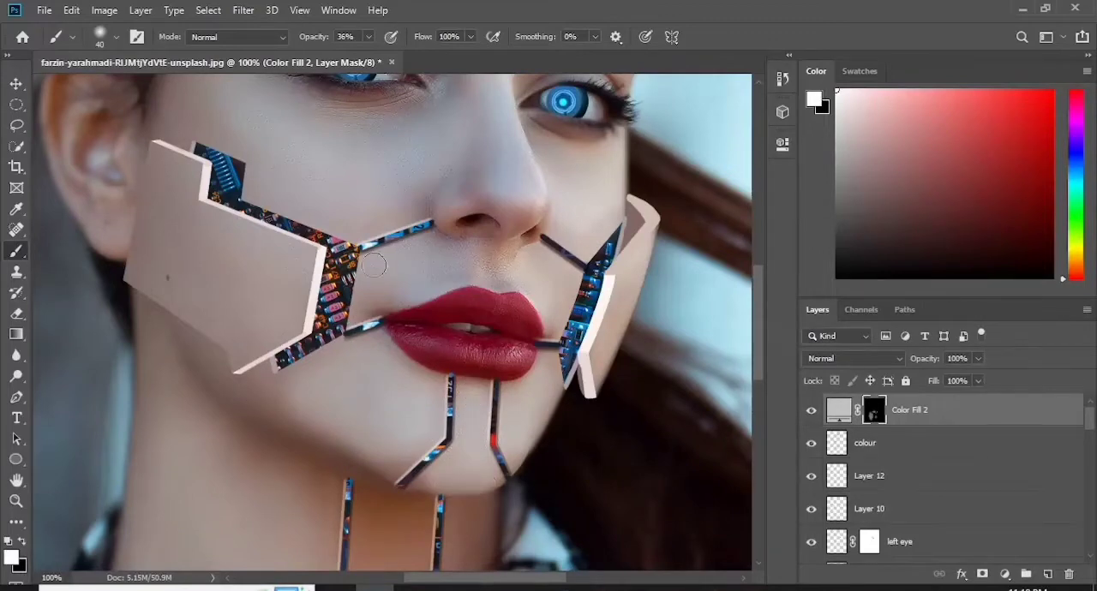
- Extend the grey fill's mask in white over the upper lip area, cheeks, nose and forehead
{"action": "mouse_move", "coordinate": [374, 265]}
{"action": "left_mouse_down"}
{"action": "mouse_move", "coordinate": [457, 256]}
{"action": "mouse_move", "coordinate": [486, 274]}
{"action": "mouse_move", "coordinate": [528, 263]}
{"action": "left_mouse_up"}
{"action": "left_click_drag", "start_coordinate": [570, 159], "coordinate": [593, 156]}
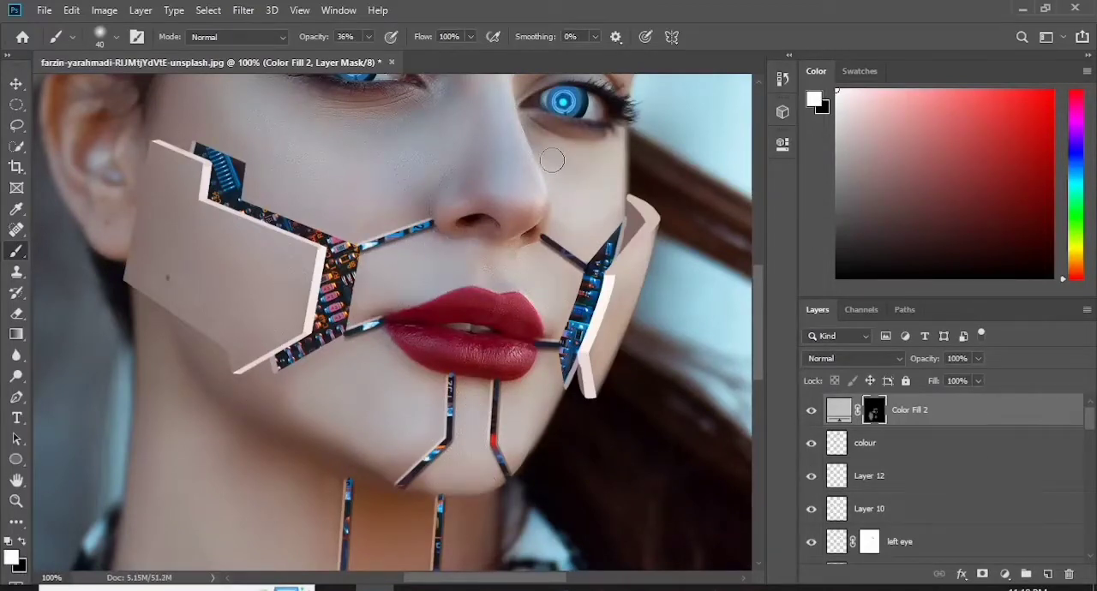
{"action": "mouse_move", "coordinate": [420, 141]}
{"action": "left_mouse_down"}
{"action": "mouse_move", "coordinate": [289, 127]}
{"action": "mouse_move", "coordinate": [388, 198]}
{"action": "mouse_move", "coordinate": [463, 172]}
{"action": "mouse_move", "coordinate": [494, 108]}
{"action": "mouse_move", "coordinate": [396, 199]}
{"action": "mouse_move", "coordinate": [274, 182]}
{"action": "mouse_move", "coordinate": [176, 113]}
{"action": "left_mouse_up"}
{"action": "scroll", "coordinate": [176, 113], "scroll_direction": "up", "scroll_amount": 3}
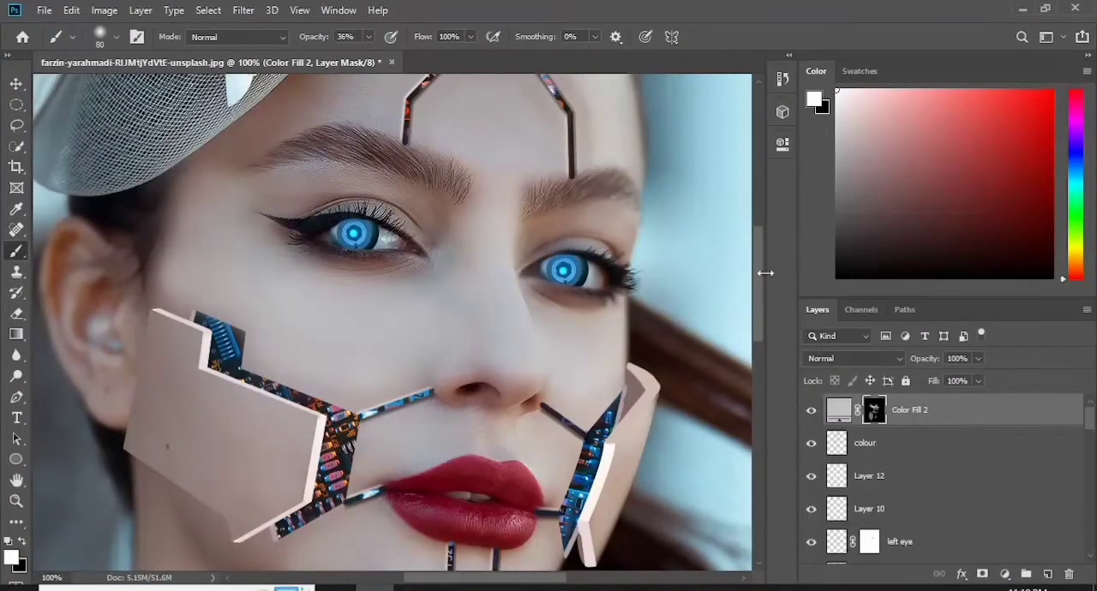
{"action": "scroll", "coordinate": [515, 258], "scroll_direction": "up", "scroll_amount": 3}
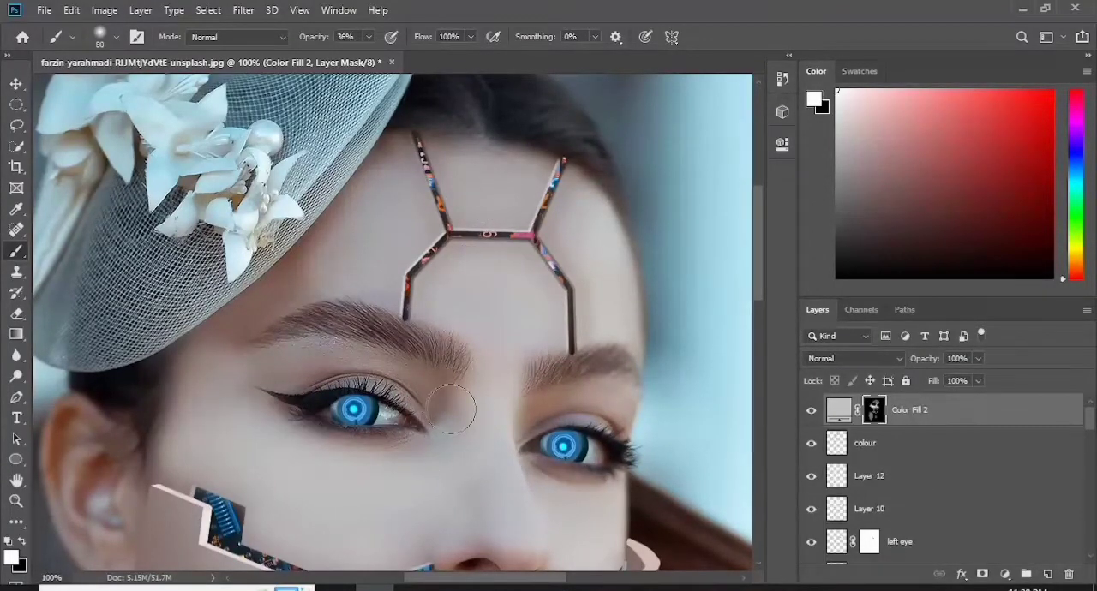
- Lower the opacity of the pink "Color Fill 1" layer to about 28%
{"action": "key", "text": "ctrl+0"}
{"action": "key", "text": "bracketleft"}
{"action": "key", "text": "bracketleft"}
{"action": "key", "text": "bracketleft"}
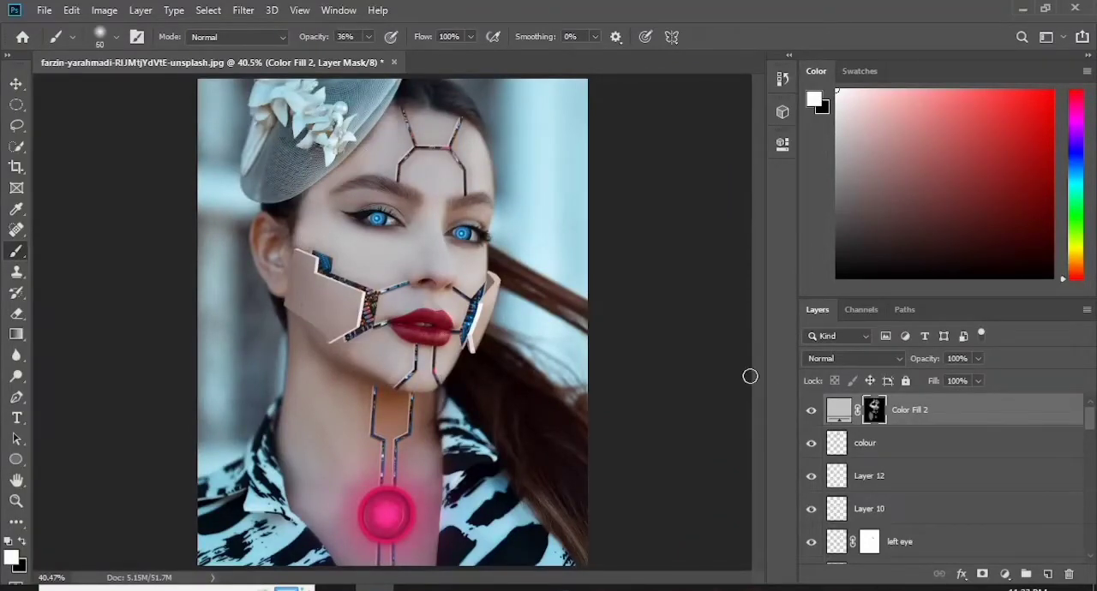
{"action": "left_click_drag", "start_coordinate": [1092, 426], "coordinate": [1012, 473]}
{"action": "left_click", "coordinate": [949, 453]}
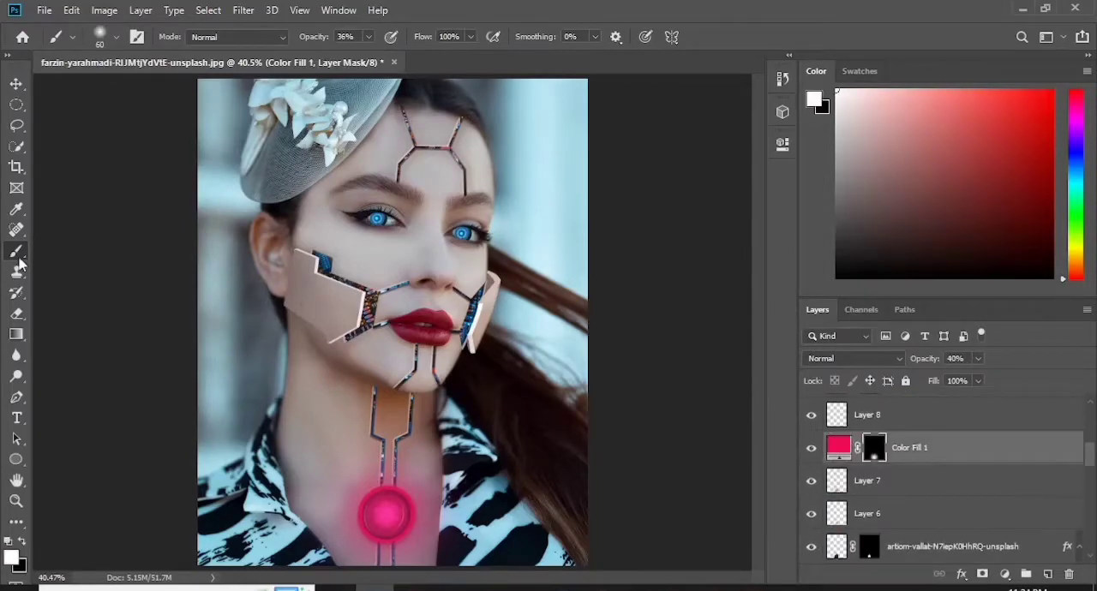
{"action": "key", "text": "bracketright"}
{"action": "key", "text": "bracketright"}
{"action": "key", "text": "bracketright"}
{"action": "key", "text": "bracketright"}
{"action": "key", "text": "bracketright"}
{"action": "key", "text": "bracketright"}
{"action": "key", "text": "bracketright"}
{"action": "key", "text": "bracketright"}
{"action": "left_click_drag", "start_coordinate": [978, 358], "coordinate": [973, 389]}
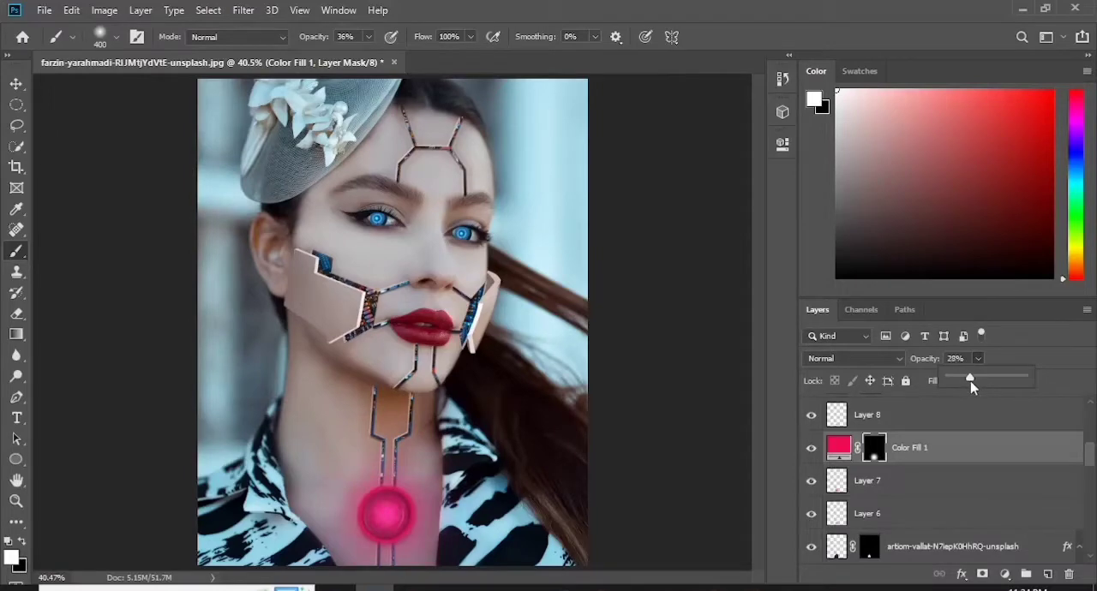
{"action": "left_click", "coordinate": [979, 361]}
- Set the opacity of the grey "Color Fill 2" layer to 48%
{"action": "left_click_drag", "start_coordinate": [1090, 449], "coordinate": [1091, 411]}
{"action": "left_click", "coordinate": [972, 414]}
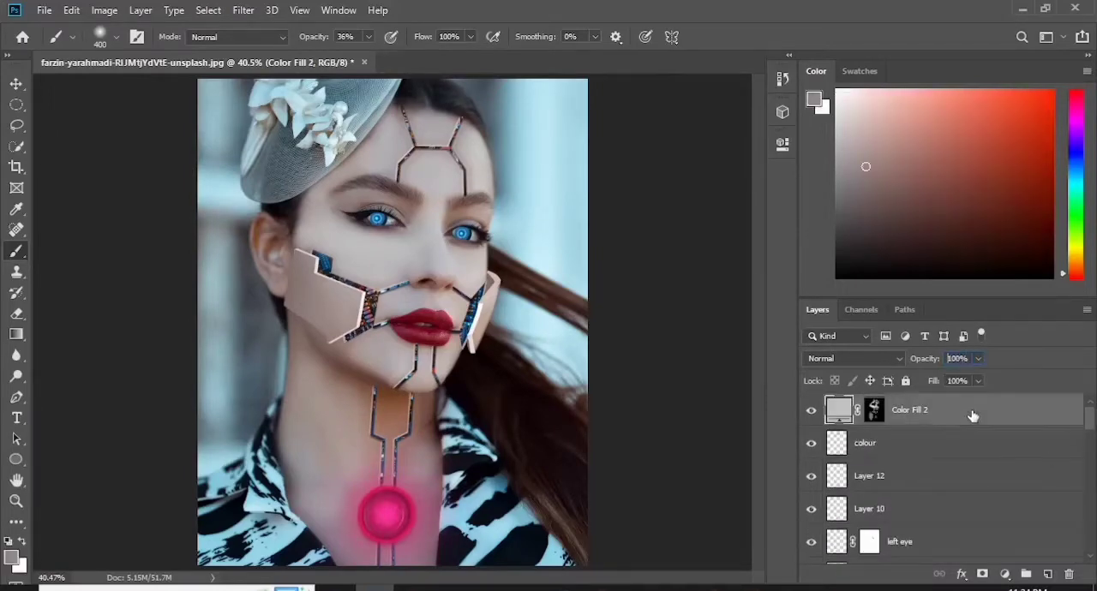
{"action": "left_click_drag", "start_coordinate": [978, 358], "coordinate": [933, 383]}
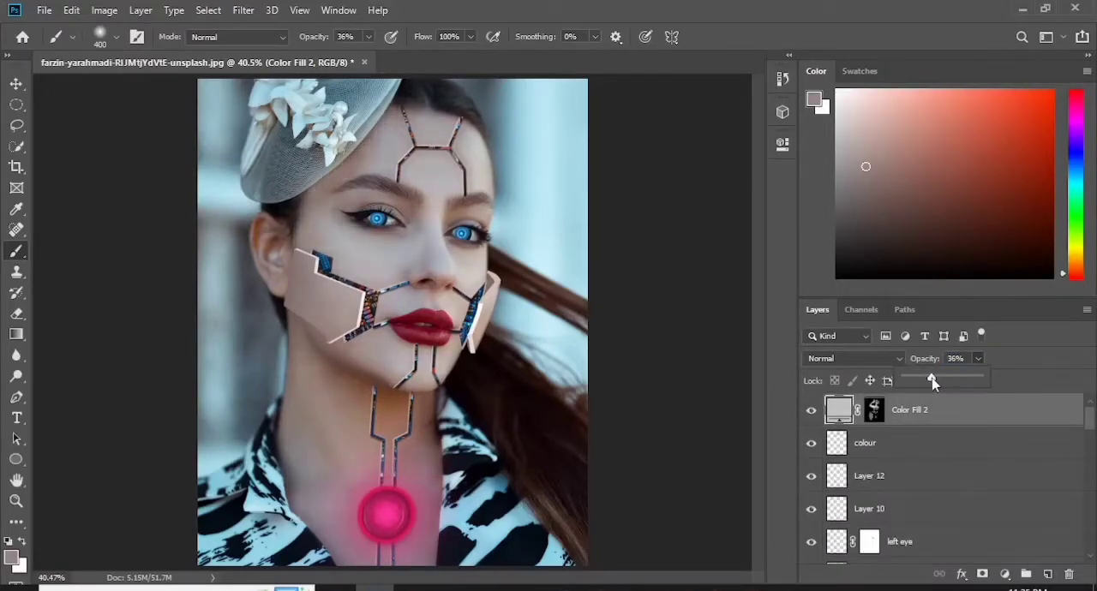
{"action": "left_click", "coordinate": [1095, 416]}
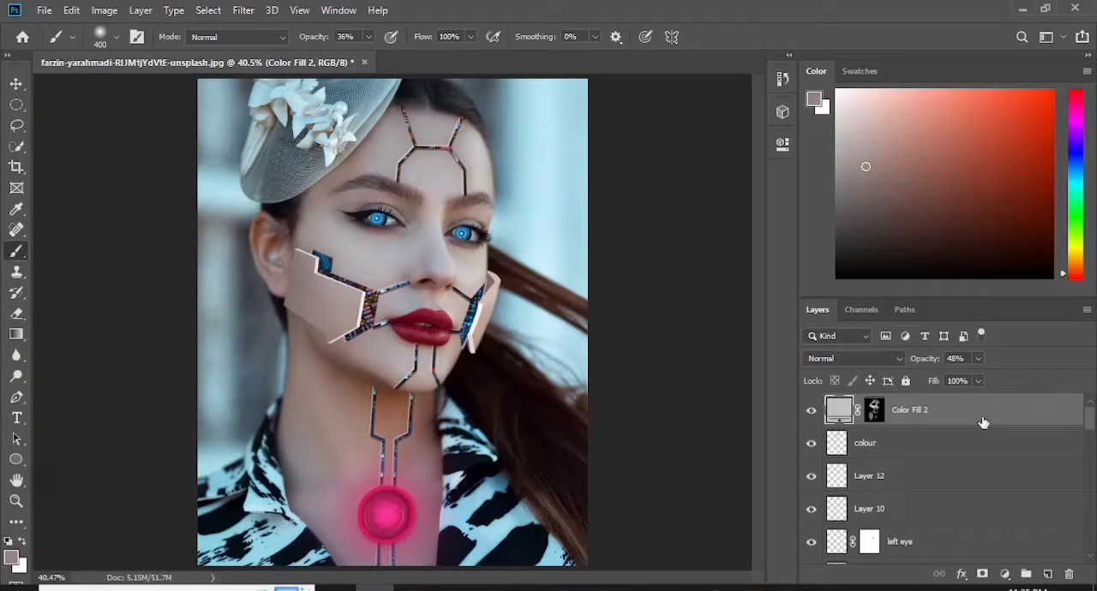
- Add a new layer above "Color Fill 2" and outline a tapered strip across the centre of the lower lip with the Pen tool
{"action": "left_click", "coordinate": [1047, 575]}
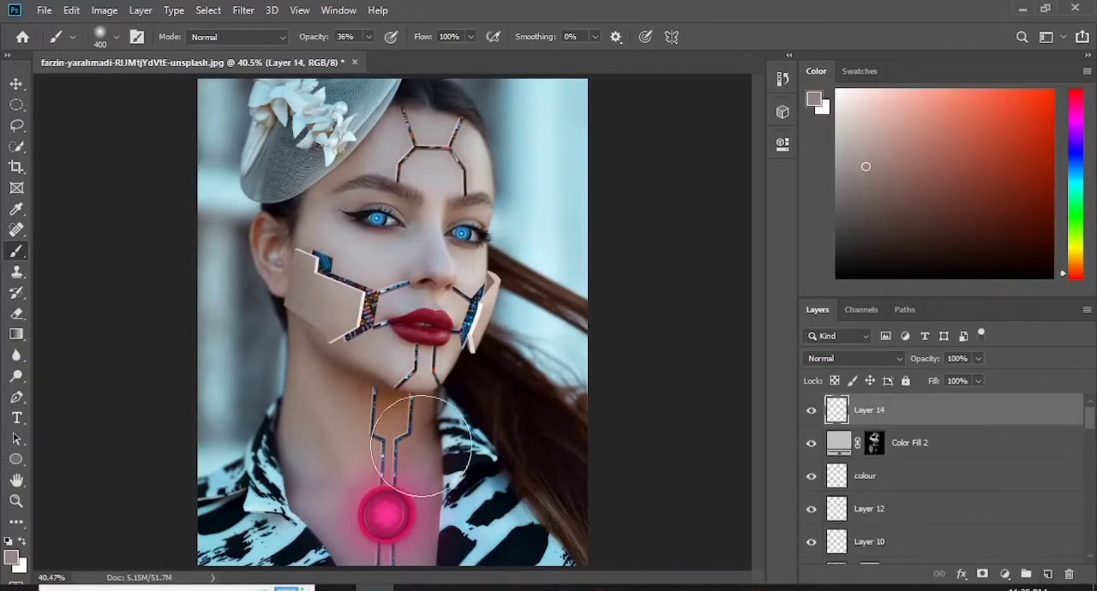
{"action": "key", "text": "ctrl+plus"}
{"action": "key", "text": "ctrl+plus"}
{"action": "key", "text": "ctrl+plus"}
{"action": "key", "text": "ctrl+plus"}
{"action": "left_click_drag", "start_coordinate": [441, 330], "coordinate": [354, 330]}
{"action": "key", "text": "bracketleft"}
{"action": "key", "text": "bracketleft"}
{"action": "key", "text": "bracketleft"}
{"action": "key", "text": "bracketleft"}
{"action": "key", "text": "bracketleft"}
{"action": "key", "text": "bracketleft"}
{"action": "key", "text": "bracketleft"}
{"action": "key", "text": "bracketleft"}
{"action": "key", "text": "bracketleft"}
{"action": "key", "text": "bracketleft"}
{"action": "key", "text": "bracketleft"}
{"action": "key", "text": "bracketleft"}
{"action": "left_click", "coordinate": [17, 398]}
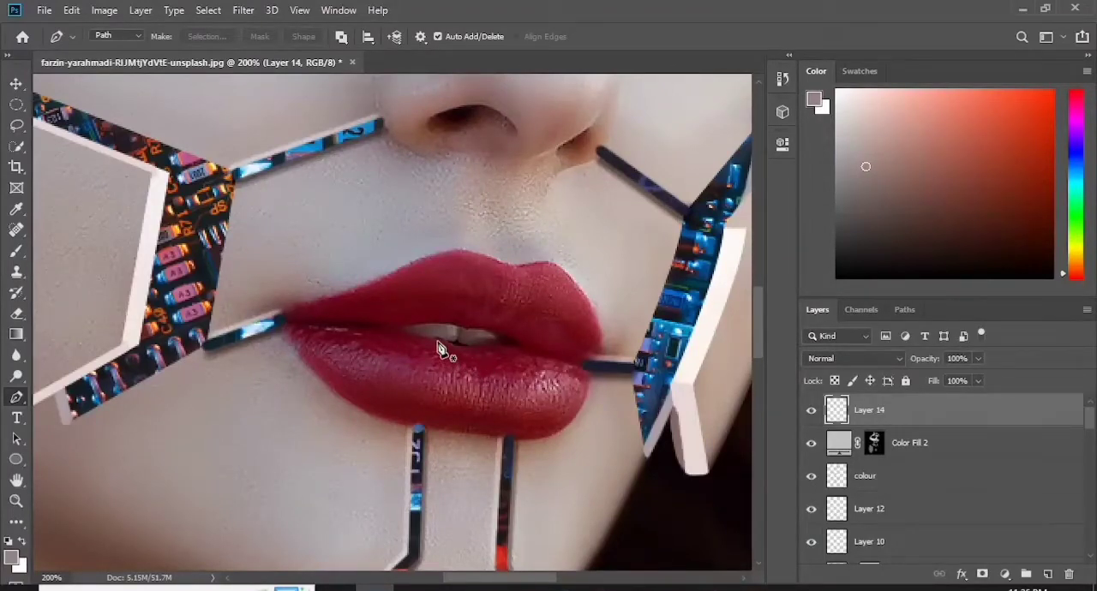
{"action": "left_click", "coordinate": [439, 342]}
{"action": "left_click_drag", "start_coordinate": [493, 344], "coordinate": [509, 336]}
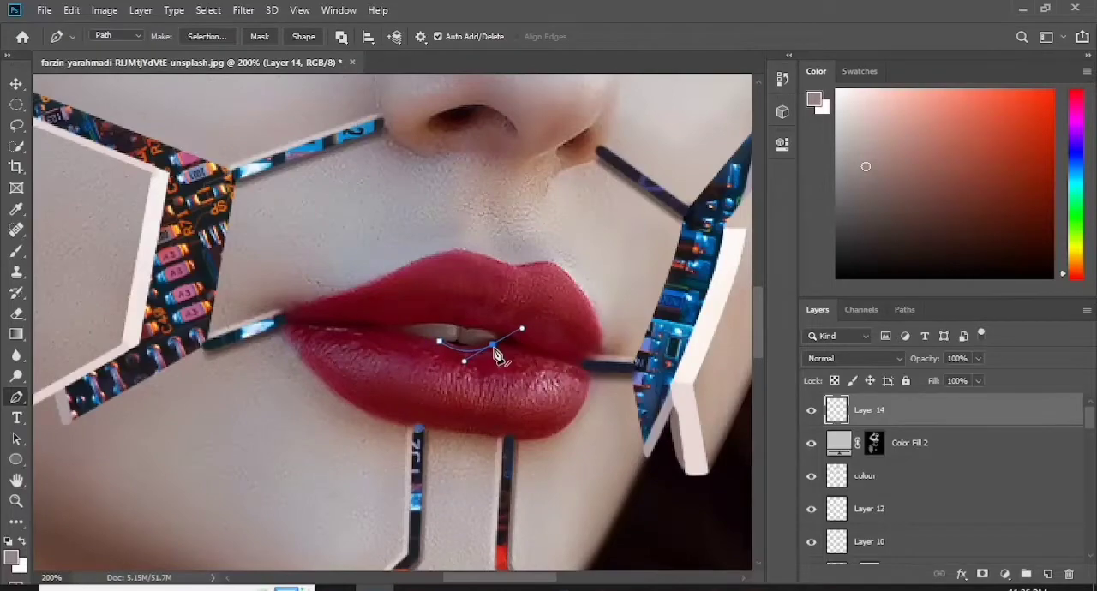
{"action": "left_click", "coordinate": [440, 342]}
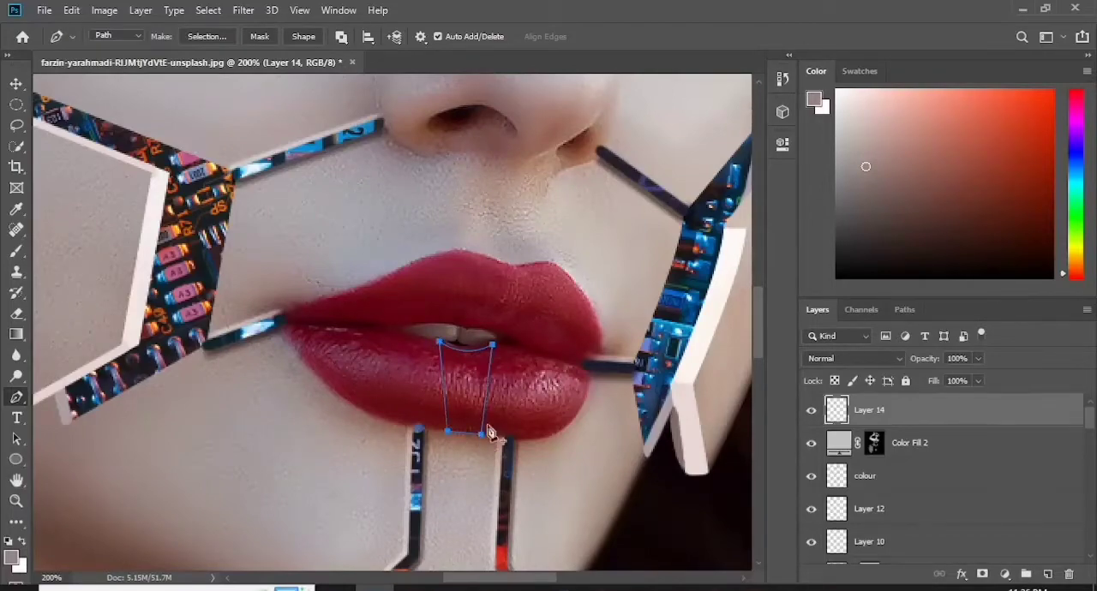
- Convert the lip strip path into a selection and choose a crimson pink foreground colour for the brush
{"action": "right_click", "coordinate": [464, 393]}
{"action": "left_click", "coordinate": [521, 101]}
{"action": "left_click", "coordinate": [624, 143]}
{"action": "left_click", "coordinate": [11, 558]}
{"action": "left_click", "coordinate": [531, 353]}
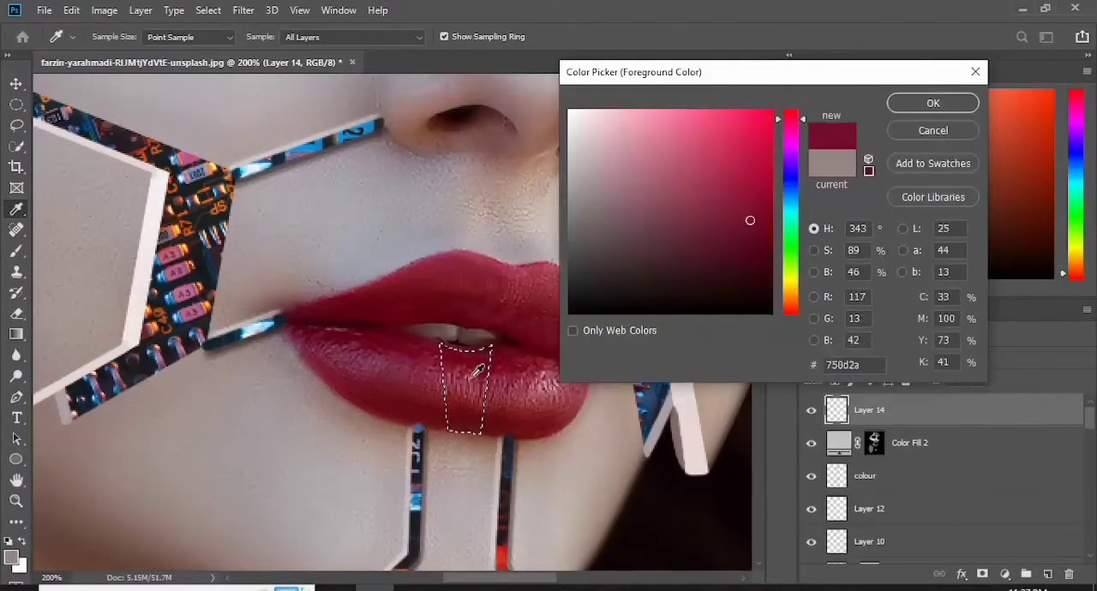
{"action": "left_click", "coordinate": [765, 142]}
{"action": "left_click", "coordinate": [917, 103]}
{"action": "key", "text": "b"}
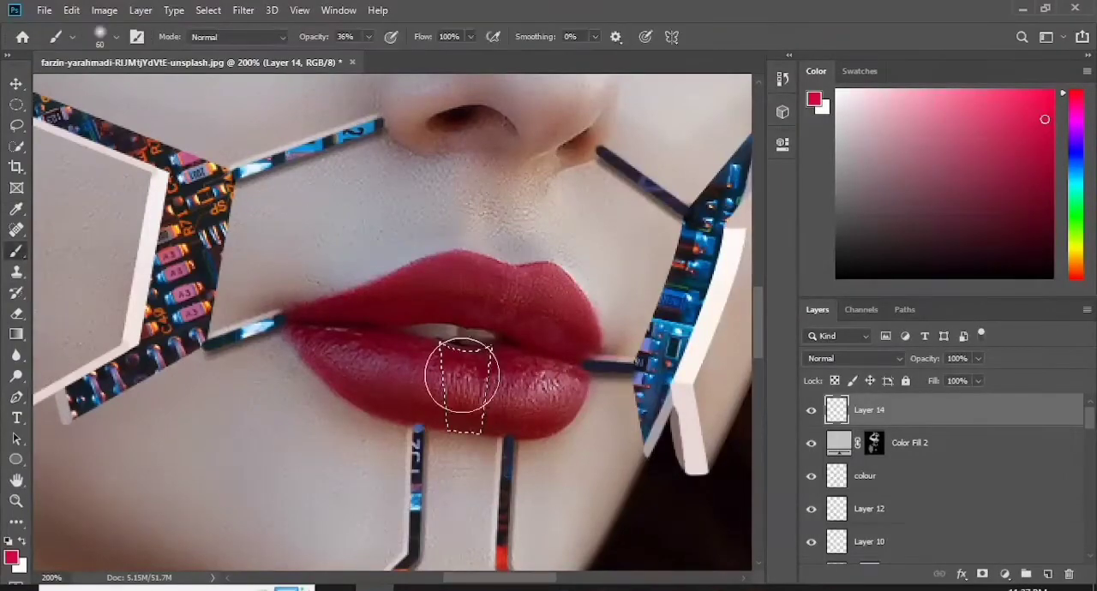
- Brighten the foreground pink, paint the selected lip strip with a 60 px brush at 36% opacity, and deselect it
{"action": "left_click_drag", "start_coordinate": [463, 374], "coordinate": [450, 399]}
{"action": "left_click", "coordinate": [11, 558]}
{"action": "left_click", "coordinate": [764, 116]}
{"action": "left_click", "coordinate": [916, 103]}
{"action": "left_click_drag", "start_coordinate": [454, 362], "coordinate": [502, 412]}
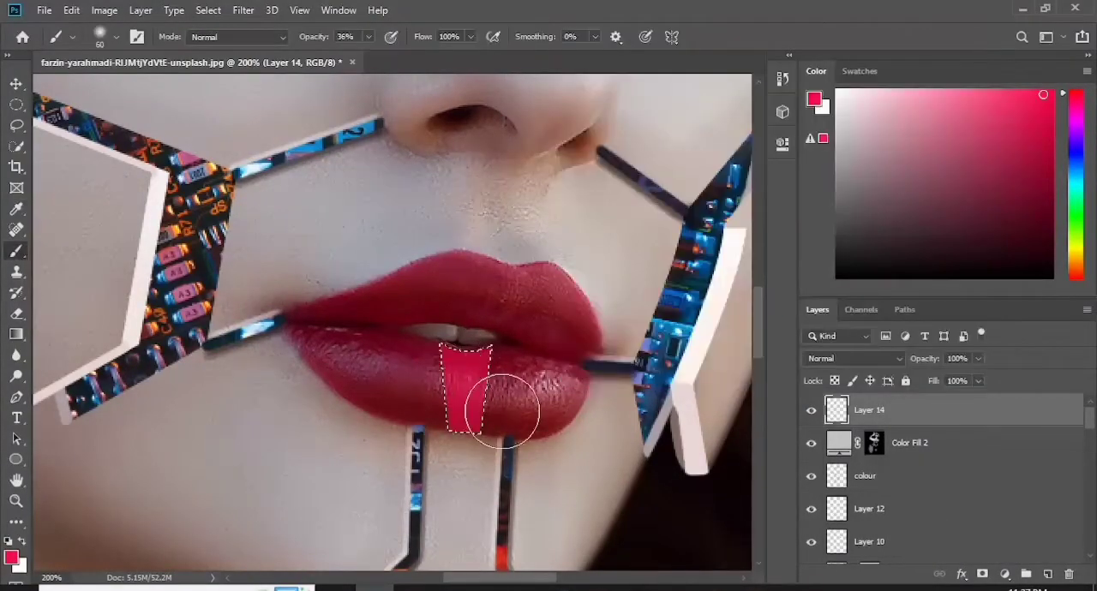
{"action": "key", "text": "ctrl+d"}
- Paint over the lip strip's edges and interior in solid pink with a 6 px brush, raising the brush opacity to 100%
{"action": "key", "text": "bracketleft"}
{"action": "key", "text": "bracketleft"}
{"action": "key", "text": "bracketleft"}
{"action": "key", "text": "bracketleft"}
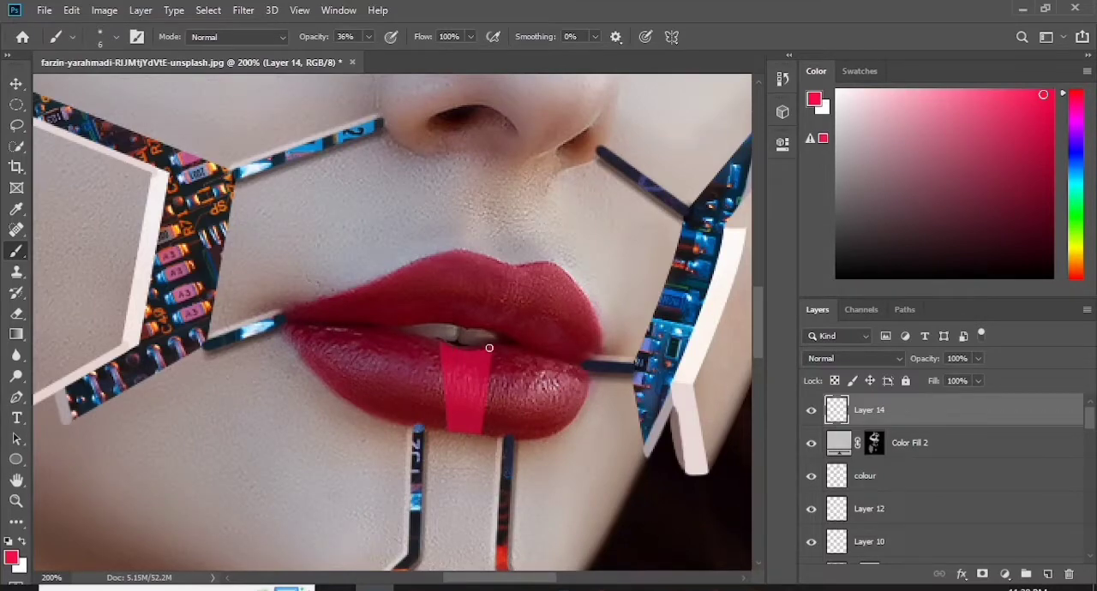
{"action": "left_click", "coordinate": [119, 40]}
{"action": "left_click", "coordinate": [487, 350]}
{"action": "key", "text": "0"}
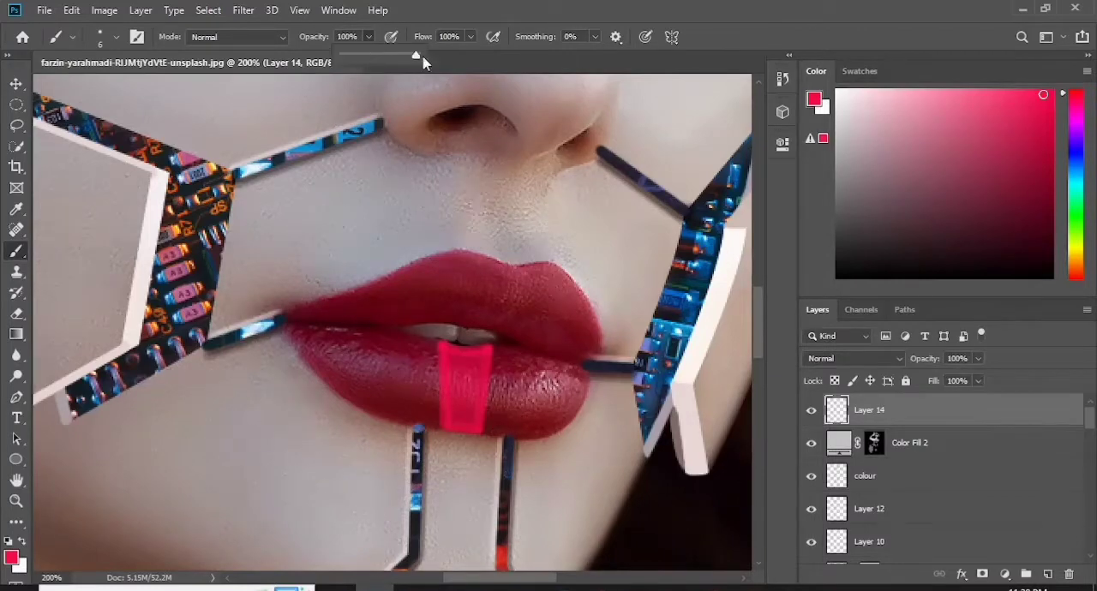
{"action": "mouse_move", "coordinate": [478, 431]}
{"action": "left_mouse_down"}
{"action": "mouse_move", "coordinate": [491, 350]}
{"action": "mouse_move", "coordinate": [470, 357]}
{"action": "mouse_move", "coordinate": [441, 345]}
{"action": "mouse_move", "coordinate": [466, 419]}
{"action": "mouse_move", "coordinate": [472, 365]}
{"action": "mouse_move", "coordinate": [467, 407]}
{"action": "left_mouse_up"}
- Trim the lower edge of the pink lip strip with a 40 px eraser
{"action": "key", "text": "bracketright"}
{"action": "key", "text": "bracketright"}
{"action": "key", "text": "bracketright"}
{"action": "key", "text": "bracketright"}
{"action": "key", "text": "bracketright"}
{"action": "key", "text": "e"}
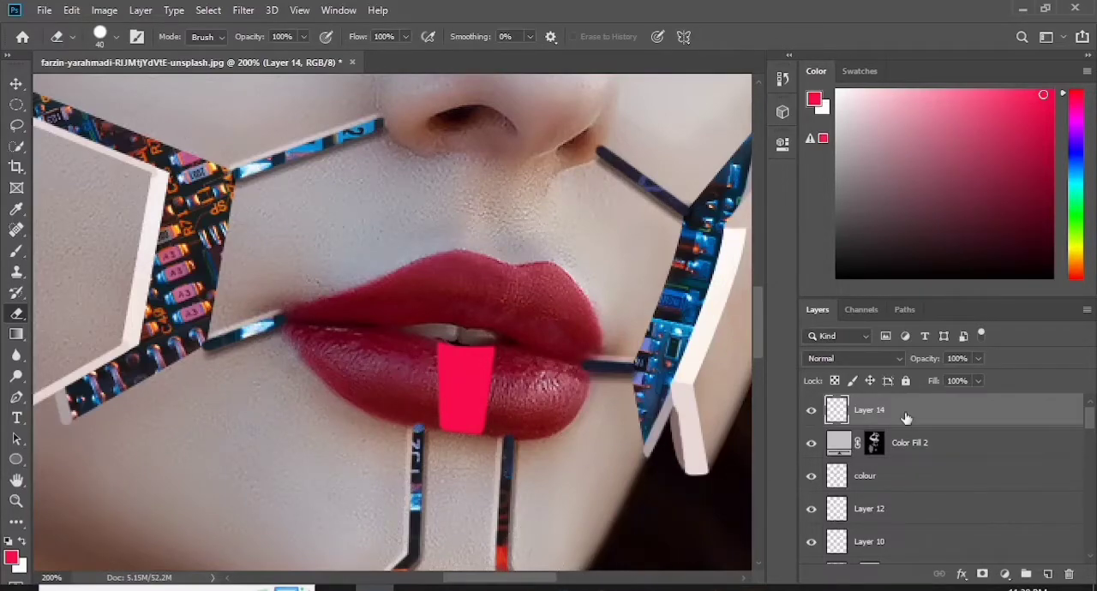
- Add a new layer above the lip strip and set the foreground colour to pink f6628c
{"action": "left_click", "coordinate": [1047, 575]}
{"action": "left_click", "coordinate": [116, 37]}
{"action": "left_click", "coordinate": [384, 360]}
{"action": "left_click", "coordinate": [11, 559]}
{"action": "left_click", "coordinate": [484, 360]}
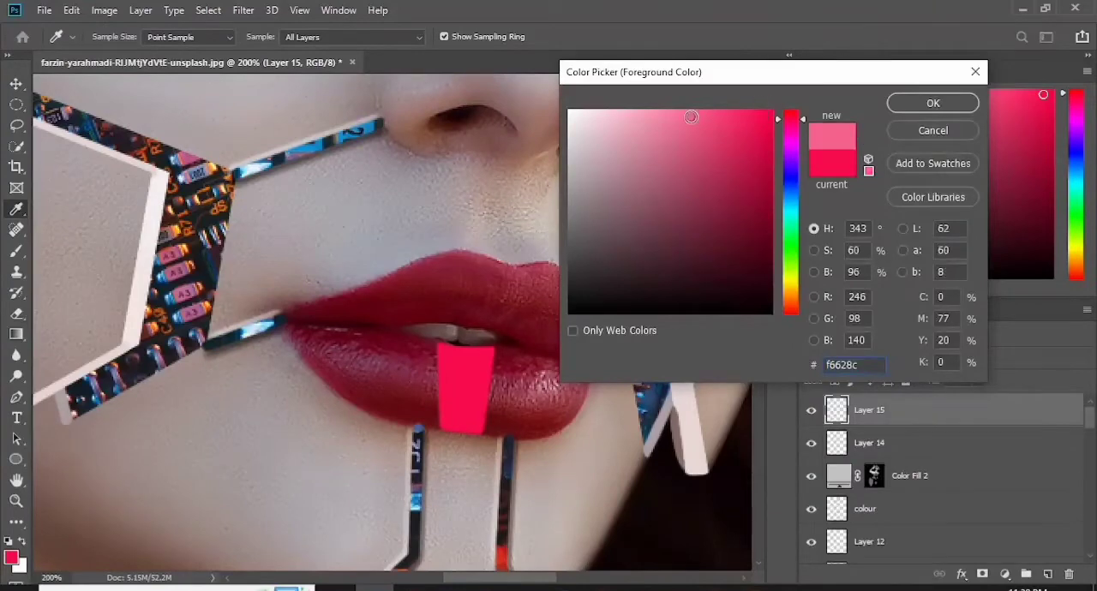
{"action": "key", "text": "Return"}
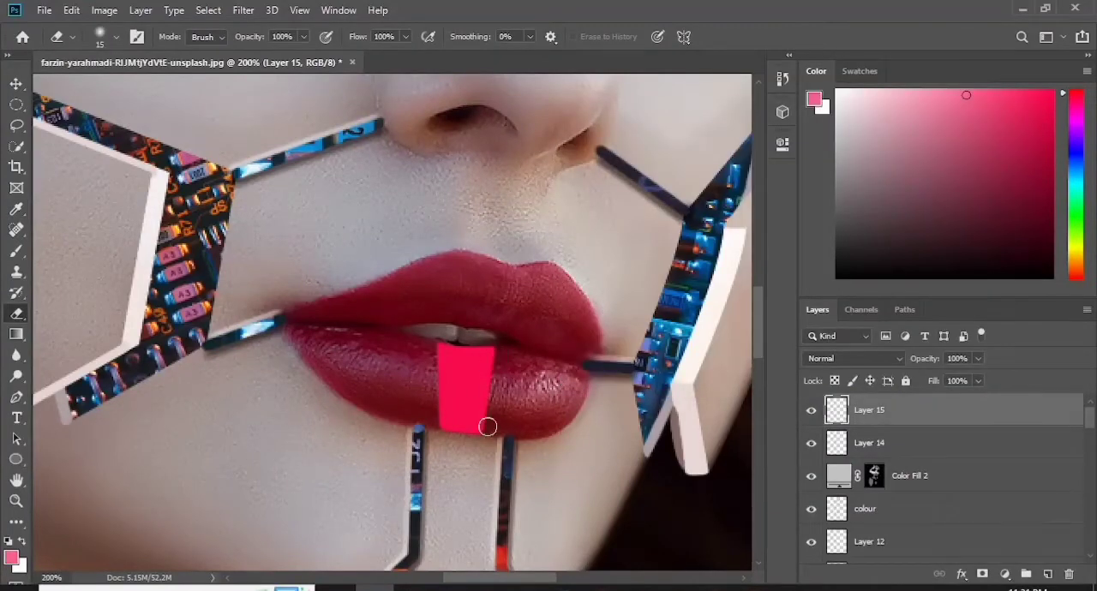
- Paint soft pink glows down both sides of the lip strip with a 20 px brush, and place the strip's layer above the glow layer
{"action": "left_click", "coordinate": [811, 410]}
{"action": "left_click", "coordinate": [811, 410]}
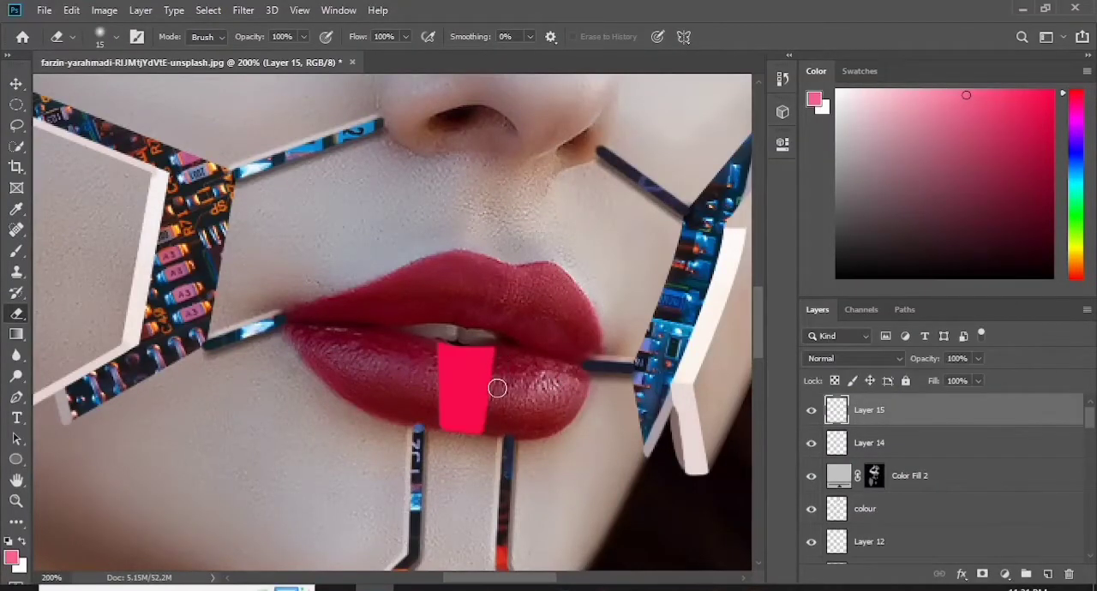
{"action": "left_click", "coordinate": [15, 253]}
{"action": "left_click", "coordinate": [115, 37]}
{"action": "left_click", "coordinate": [35, 158]}
{"action": "left_click_drag", "start_coordinate": [496, 357], "coordinate": [487, 425]}
{"action": "left_click_drag", "start_coordinate": [434, 353], "coordinate": [439, 421]}
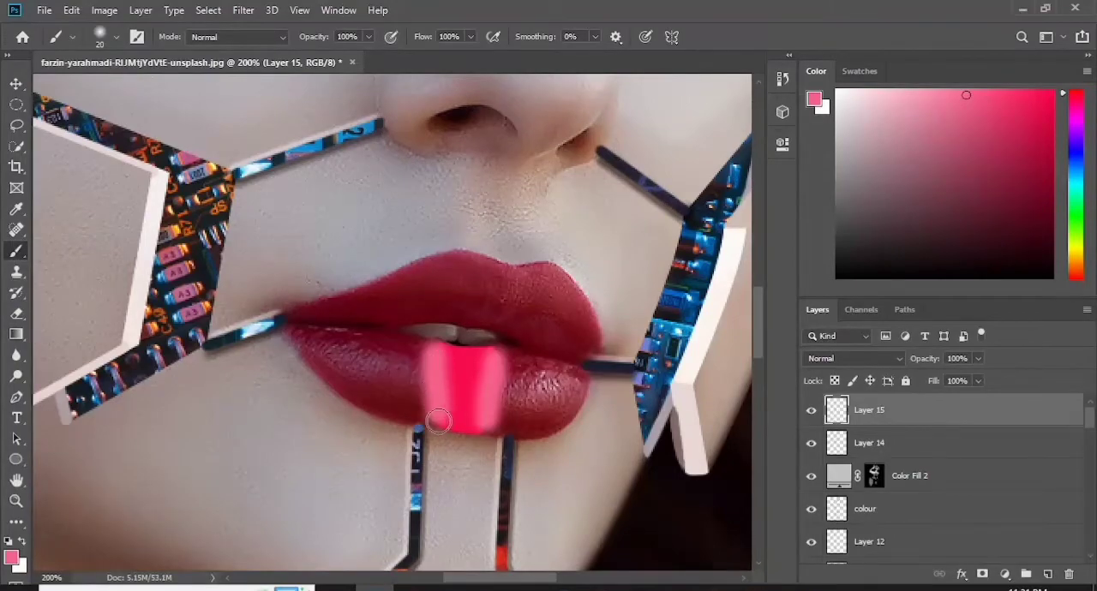
{"action": "left_click_drag", "start_coordinate": [908, 443], "coordinate": [908, 401]}
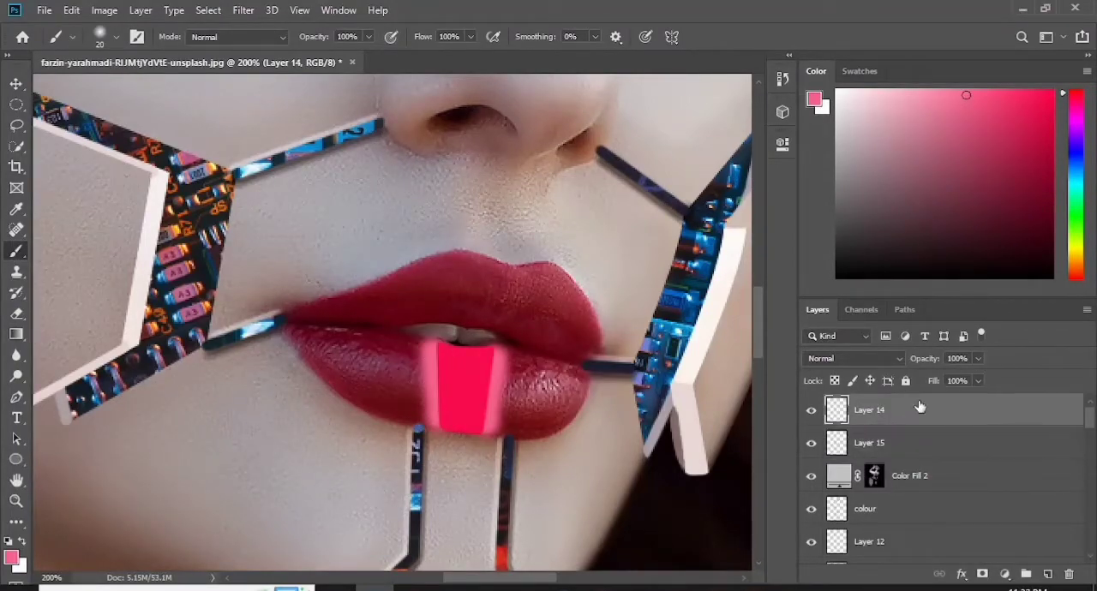
- Adjust the hue and saturation of the central lip strip with Hue/Saturation
{"action": "left_click", "coordinate": [103, 9]}
{"action": "mouse_move", "coordinate": [129, 49]}
{"action": "left_click", "coordinate": [306, 149]}
{"action": "mouse_move", "coordinate": [691, 233]}
{"action": "left_mouse_down"}
{"action": "mouse_move", "coordinate": [735, 235]}
{"action": "mouse_move", "coordinate": [696, 239]}
{"action": "left_mouse_up"}
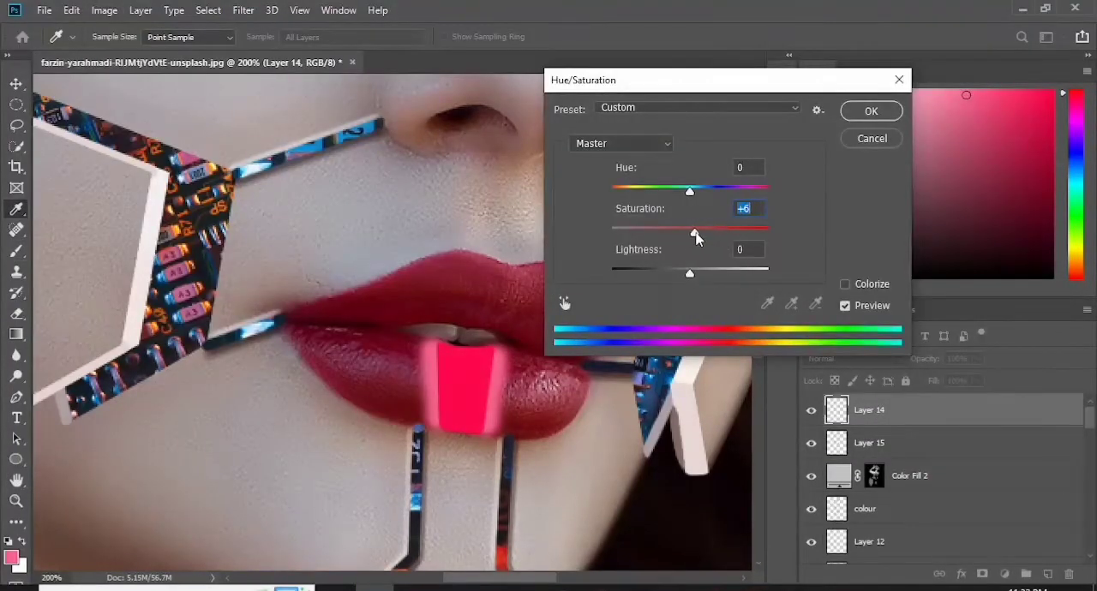
{"action": "mouse_move", "coordinate": [689, 191]}
{"action": "left_mouse_down"}
{"action": "mouse_move", "coordinate": [764, 192]}
{"action": "mouse_move", "coordinate": [695, 196]}
{"action": "left_mouse_up"}
{"action": "key", "text": "ctrl+0"}
{"action": "mouse_move", "coordinate": [694, 232]}
{"action": "left_mouse_down"}
{"action": "mouse_move", "coordinate": [658, 241]}
{"action": "mouse_move", "coordinate": [677, 236]}
{"action": "left_mouse_up"}
{"action": "left_click", "coordinate": [872, 111]}
{"action": "key", "text": "b"}
- Lower the opacity of the side glow layer, Layer 15, to 50%
{"action": "left_click", "coordinate": [911, 444]}
{"action": "key", "text": "ctrl+1"}
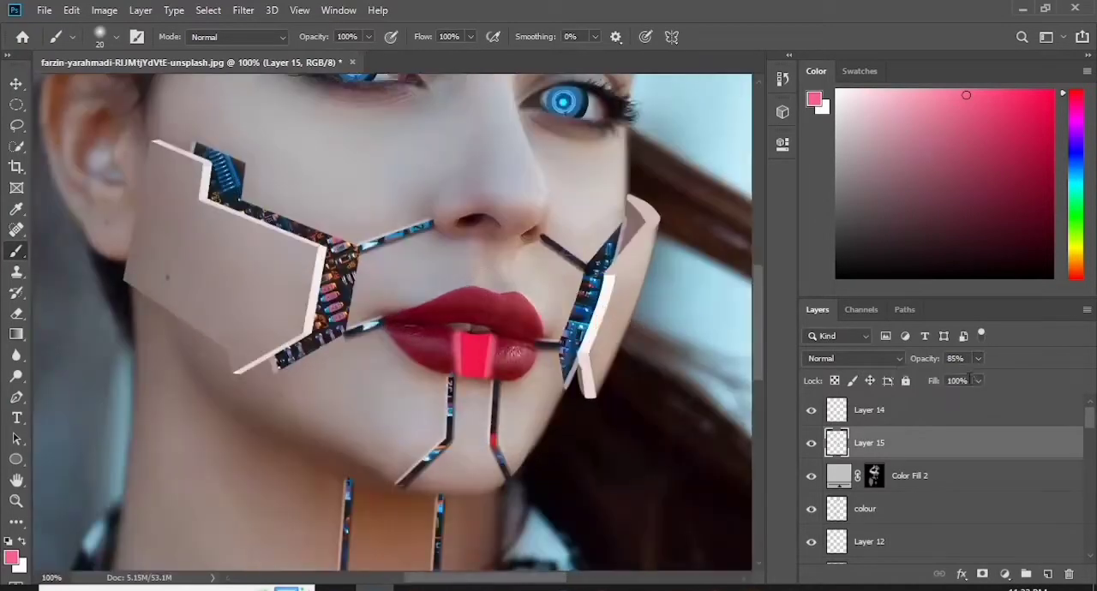
{"action": "left_click", "coordinate": [977, 381]}
{"action": "left_click", "coordinate": [978, 360]}
{"action": "left_click_drag", "start_coordinate": [980, 378], "coordinate": [955, 379]}
{"action": "left_click", "coordinate": [979, 360]}
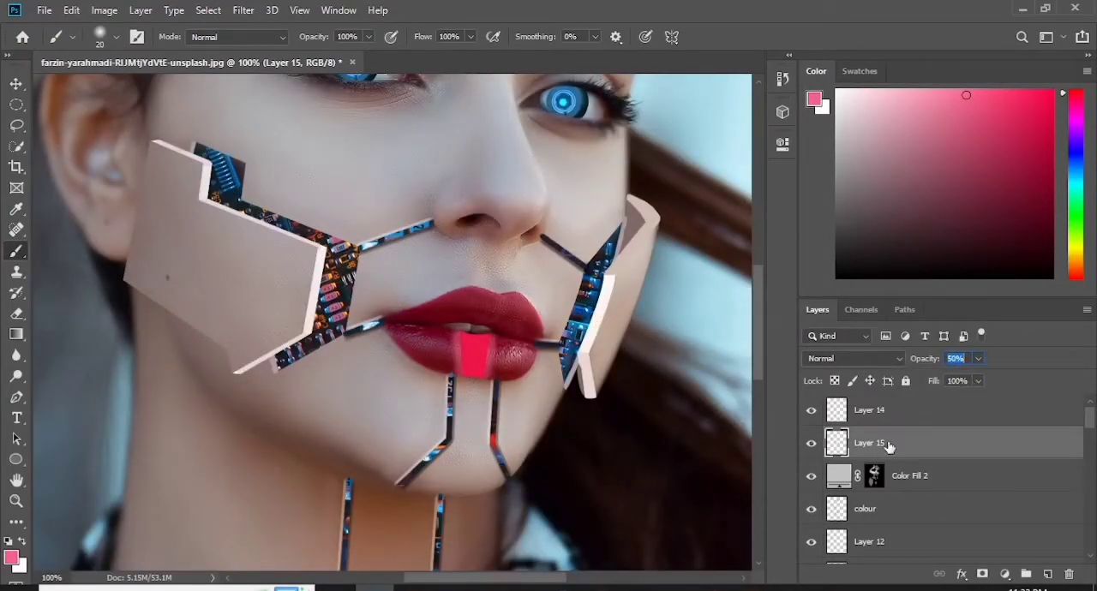
- Lighten the central lip strip on Layer 14 to a pale pink by raising its lightness in Hue/Saturation
{"action": "left_click", "coordinate": [900, 411]}
{"action": "left_click", "coordinate": [103, 9]}
{"action": "mouse_move", "coordinate": [154, 49]}
{"action": "left_click", "coordinate": [306, 134]}
{"action": "left_click_drag", "start_coordinate": [689, 271], "coordinate": [725, 277]}
{"action": "key", "text": "Return"}
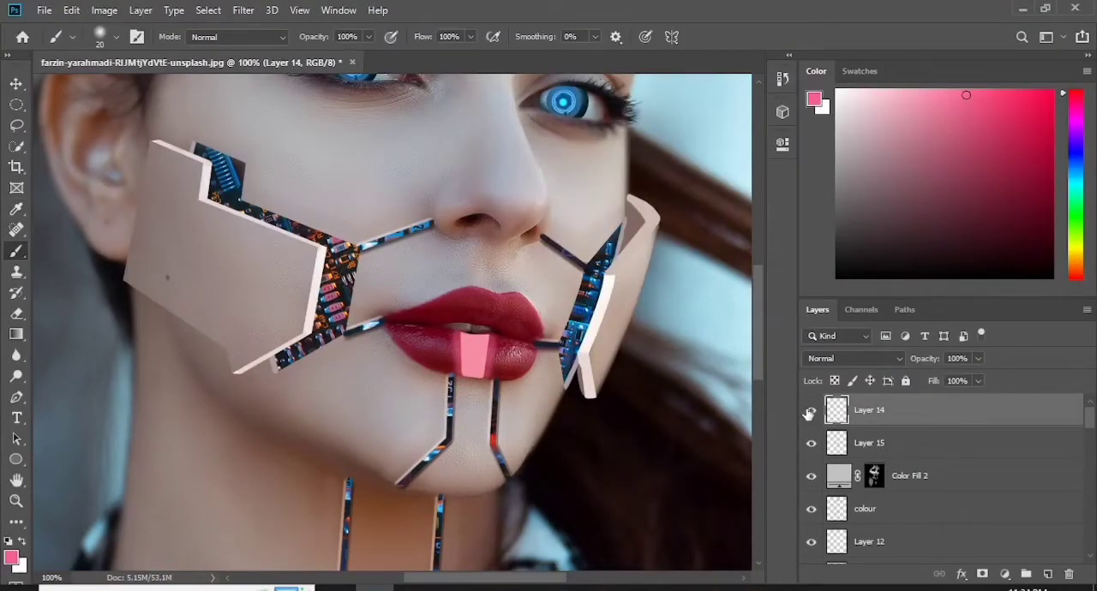
- Add a layer mask to Layer 14 and paint black along the lip strip's upper and lower edges to soften them
{"action": "left_click", "coordinate": [809, 413]}
{"action": "left_click", "coordinate": [809, 413]}
{"action": "left_click", "coordinate": [983, 574]}
{"action": "key", "text": "ctrl+plus"}
{"action": "key", "text": "ctrl+plus"}
{"action": "scroll", "coordinate": [277, 315], "scroll_direction": "right", "scroll_amount": 5}
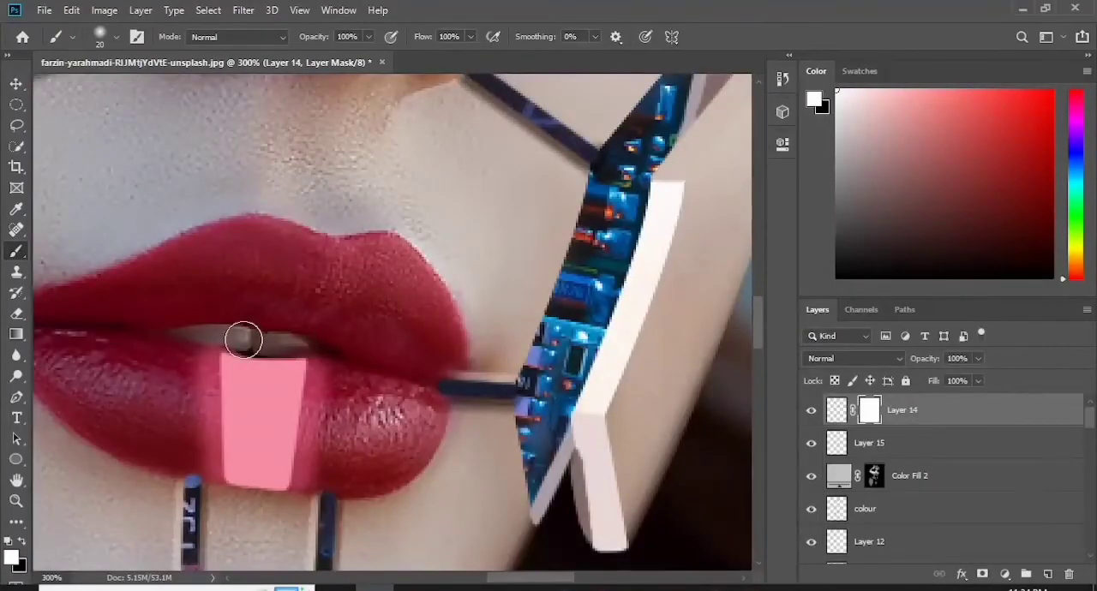
{"action": "key", "text": "x"}
{"action": "left_click_drag", "start_coordinate": [294, 338], "coordinate": [208, 331]}
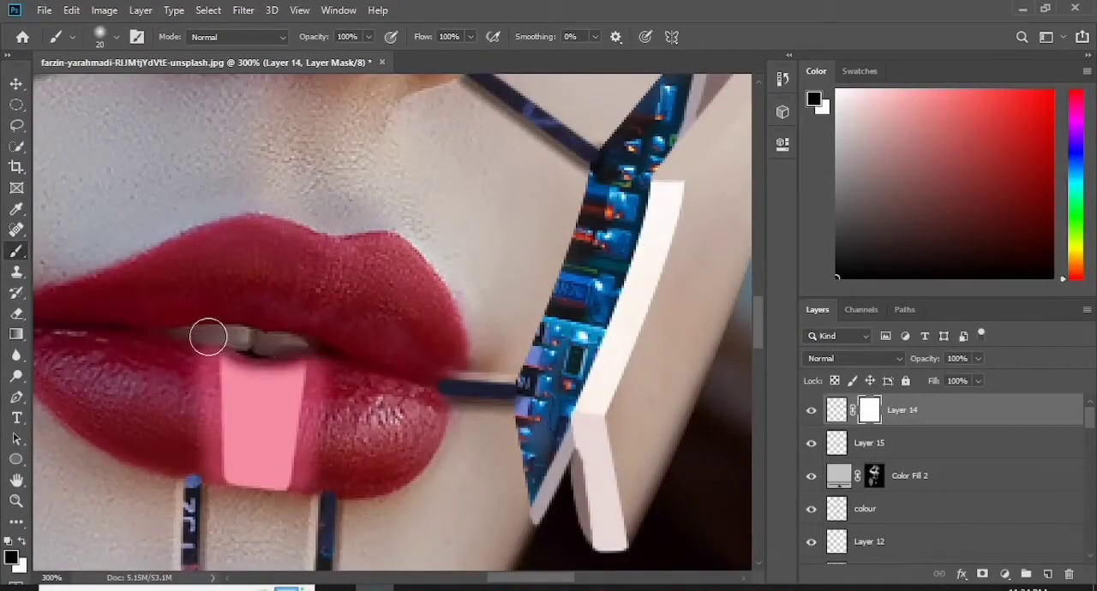
{"action": "mouse_move", "coordinate": [300, 495]}
{"action": "left_mouse_down"}
{"action": "mouse_move", "coordinate": [263, 509]}
{"action": "mouse_move", "coordinate": [271, 495]}
{"action": "left_mouse_up"}
- Soften both side edges of the pale lip strip with the Blur tool at 50% strength
{"action": "left_click", "coordinate": [837, 411]}
{"action": "left_click", "coordinate": [15, 355]}
{"action": "key", "text": "bracketleft"}
{"action": "key", "text": "bracketleft"}
{"action": "key", "text": "bracketleft"}
{"action": "key", "text": "bracketleft"}
{"action": "key", "text": "bracketleft"}
{"action": "key", "text": "bracketleft"}
{"action": "key", "text": "bracketleft"}
{"action": "key", "text": "bracketleft"}
{"action": "key", "text": "bracketleft"}
{"action": "key", "text": "bracketleft"}
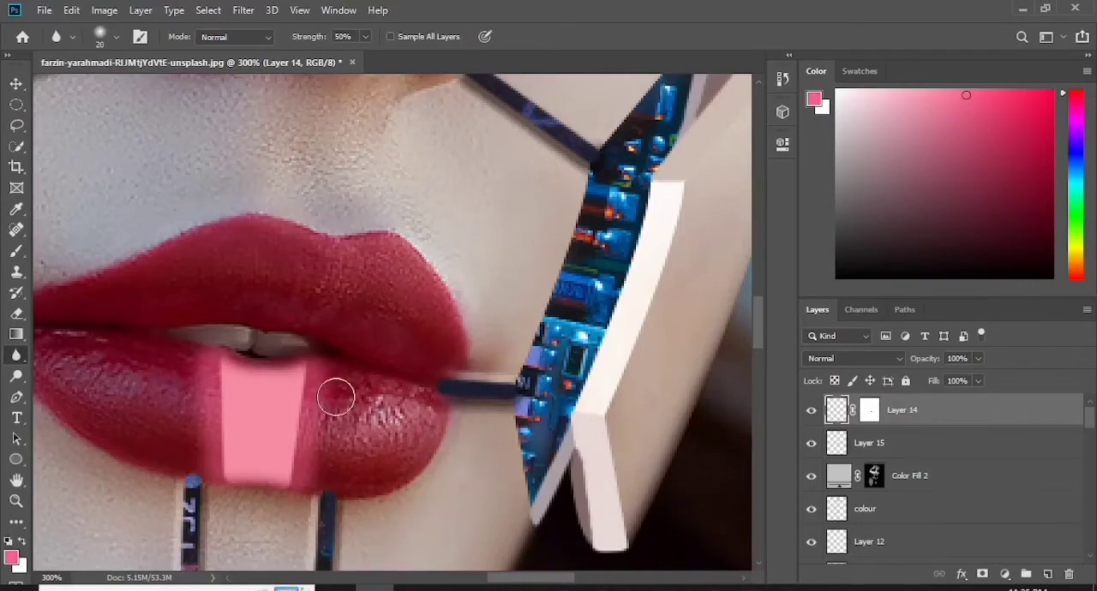
{"action": "left_click_drag", "start_coordinate": [215, 374], "coordinate": [224, 471]}
{"action": "mouse_move", "coordinate": [324, 381]}
{"action": "left_mouse_down"}
{"action": "mouse_move", "coordinate": [296, 496]}
{"action": "mouse_move", "coordinate": [317, 387]}
{"action": "left_mouse_up"}
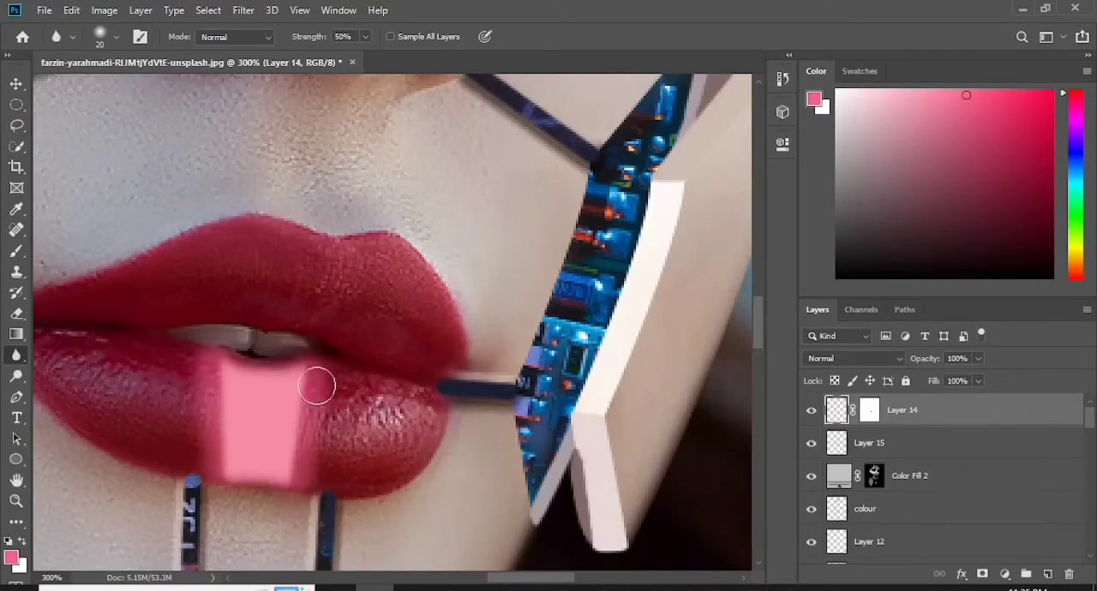
{"action": "key", "text": "ctrl+minus"}
{"action": "key", "text": "ctrl+minus"}
{"action": "key", "text": "ctrl+minus"}
{"action": "key", "text": "ctrl+minus"}
{"action": "key", "text": "ctrl+plus"}
{"action": "key", "text": "ctrl+plus"}
{"action": "key", "text": "ctrl+plus"}
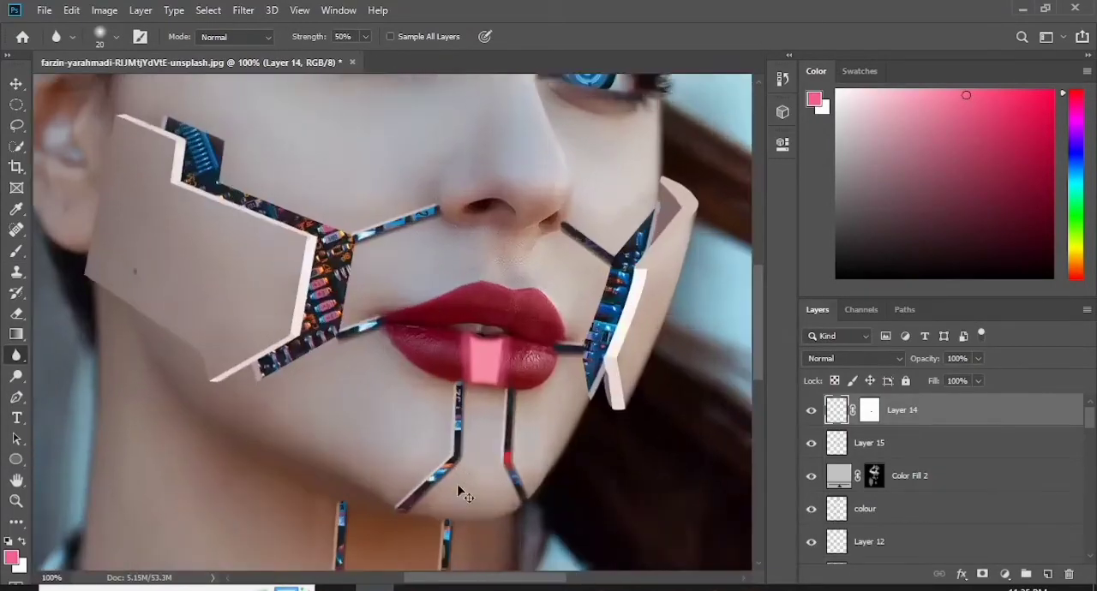
- Add a new layer, choose a lighter pink foreground, and paint a soft 20 px highlight in the lip strip's centre
{"action": "left_click", "coordinate": [1047, 575]}
{"action": "left_click", "coordinate": [11, 557]}
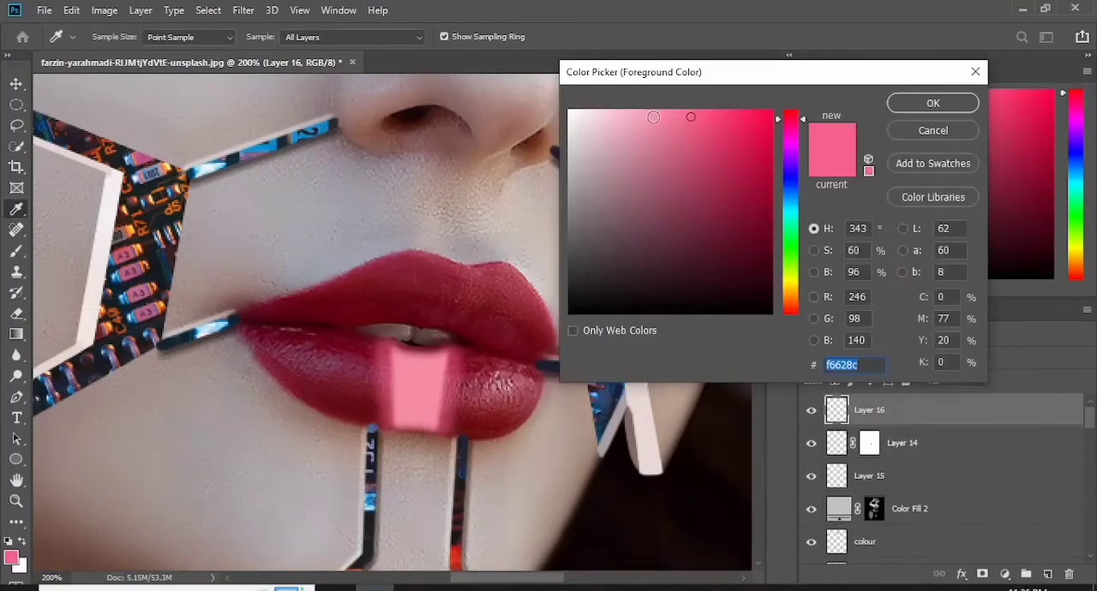
{"action": "left_click", "coordinate": [945, 101]}
{"action": "key", "text": "b"}
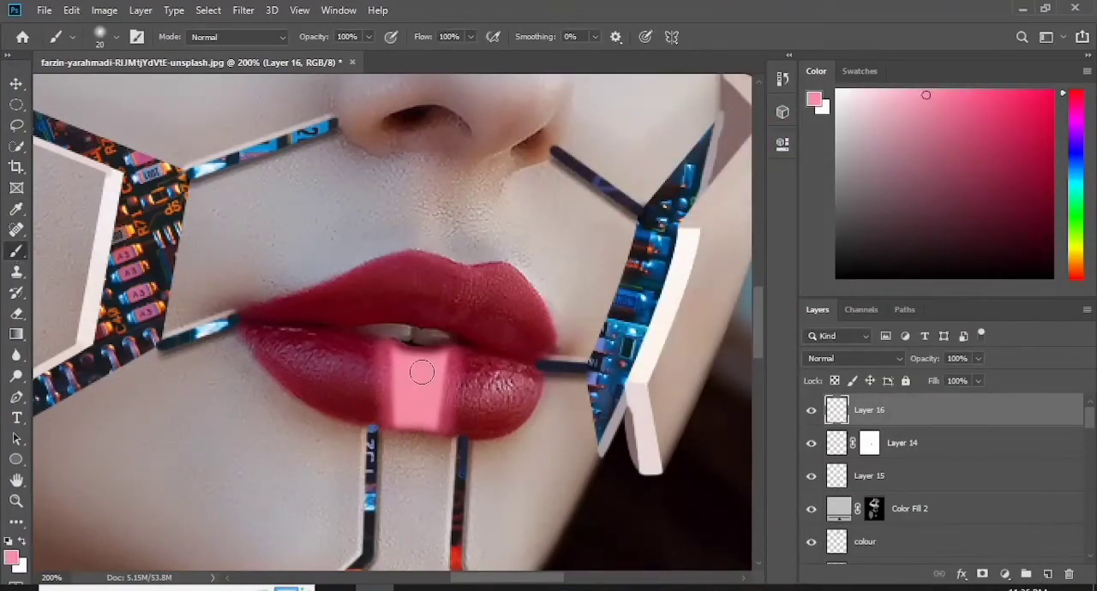
{"action": "left_click_drag", "start_coordinate": [421, 372], "coordinate": [416, 372]}
- Brighten the lip strip's highlight layer by raising the midtones with Curves
{"action": "left_click", "coordinate": [104, 9]}
{"action": "mouse_move", "coordinate": [120, 48]}
{"action": "left_click", "coordinate": [300, 87]}
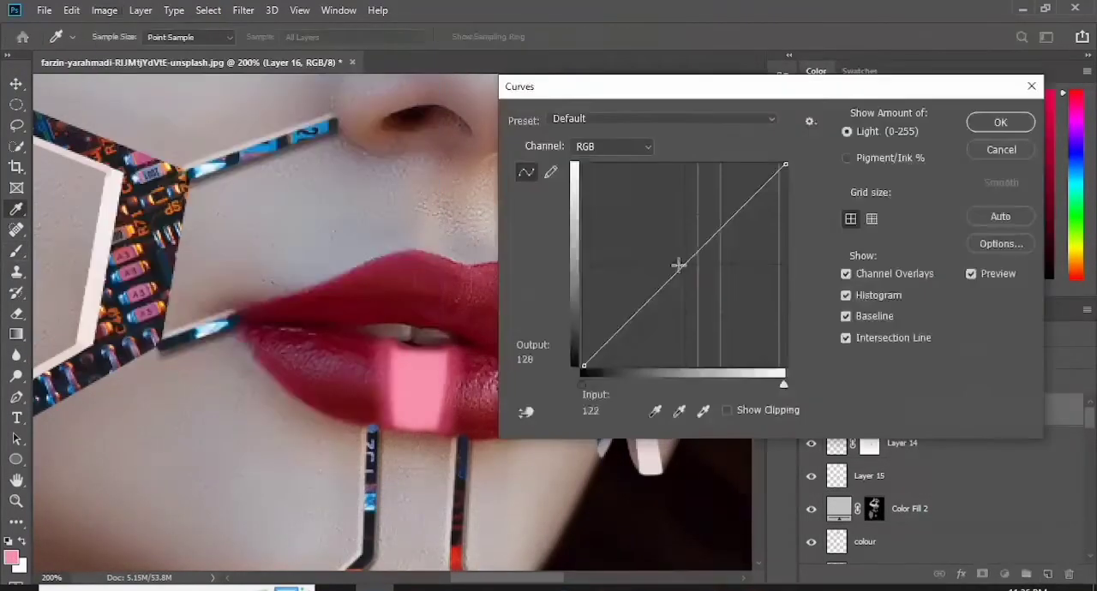
{"action": "mouse_move", "coordinate": [684, 265]}
{"action": "left_mouse_down"}
{"action": "mouse_move", "coordinate": [656, 250]}
{"action": "mouse_move", "coordinate": [659, 237]}
{"action": "left_mouse_up"}
{"action": "key", "text": "Return"}
- Erase the highlight's overspill along the sides and upper edge of the lip strip with a 25 px soft eraser
{"action": "key", "text": "e"}
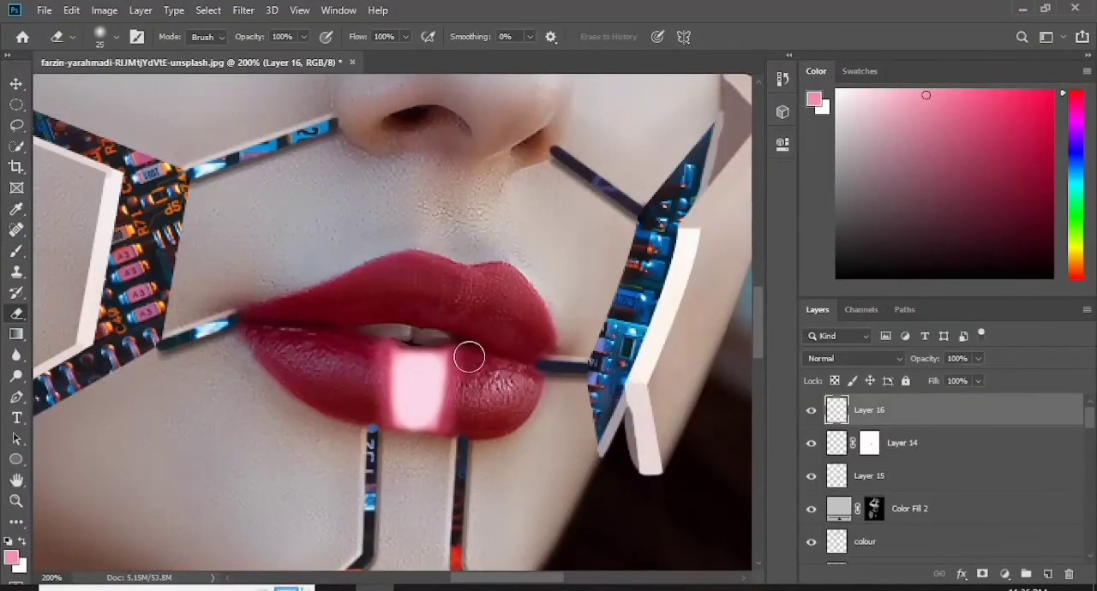
{"action": "left_click_drag", "start_coordinate": [464, 360], "coordinate": [445, 431]}
{"action": "left_click_drag", "start_coordinate": [380, 367], "coordinate": [380, 427]}
{"action": "left_click_drag", "start_coordinate": [401, 341], "coordinate": [443, 341]}
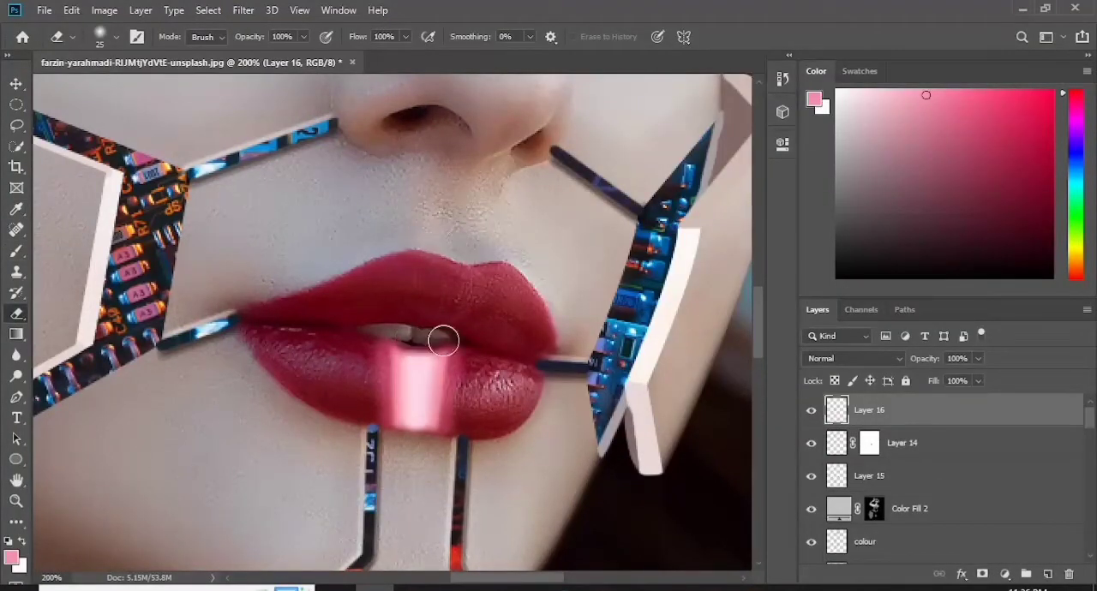
- Set the lip highlight on Layer 16 to Vivid Light and change the blend mode of the side glow, Layer 15
{"action": "left_click", "coordinate": [899, 360]}
{"action": "left_click", "coordinate": [848, 422]}
{"action": "left_click", "coordinate": [920, 477]}
{"action": "left_click", "coordinate": [903, 360]}
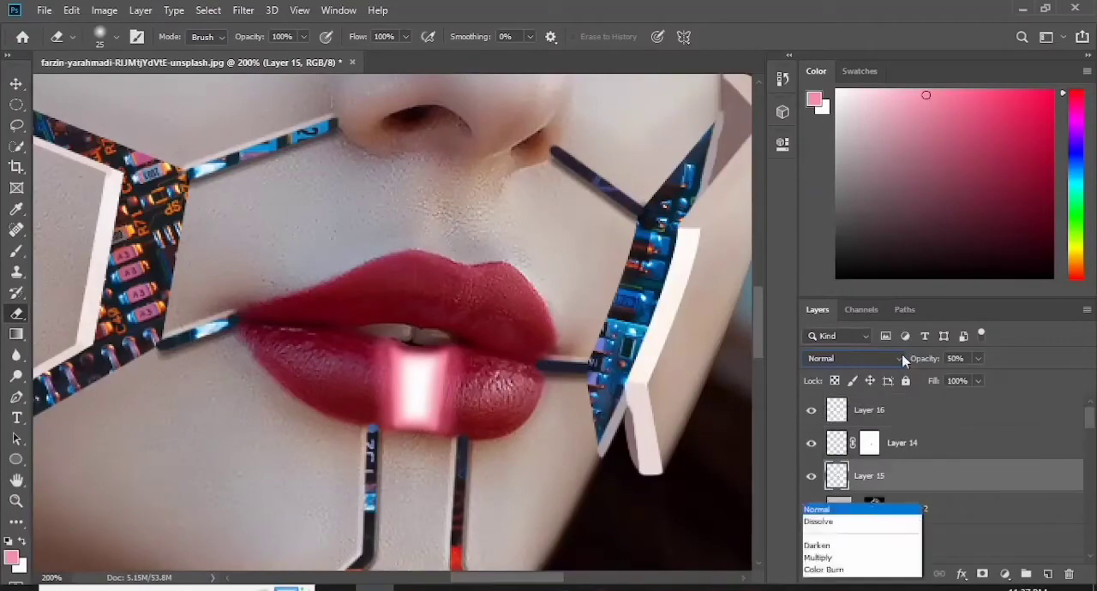
{"action": "left_click", "coordinate": [853, 426]}
{"action": "key", "text": "ctrl+0"}
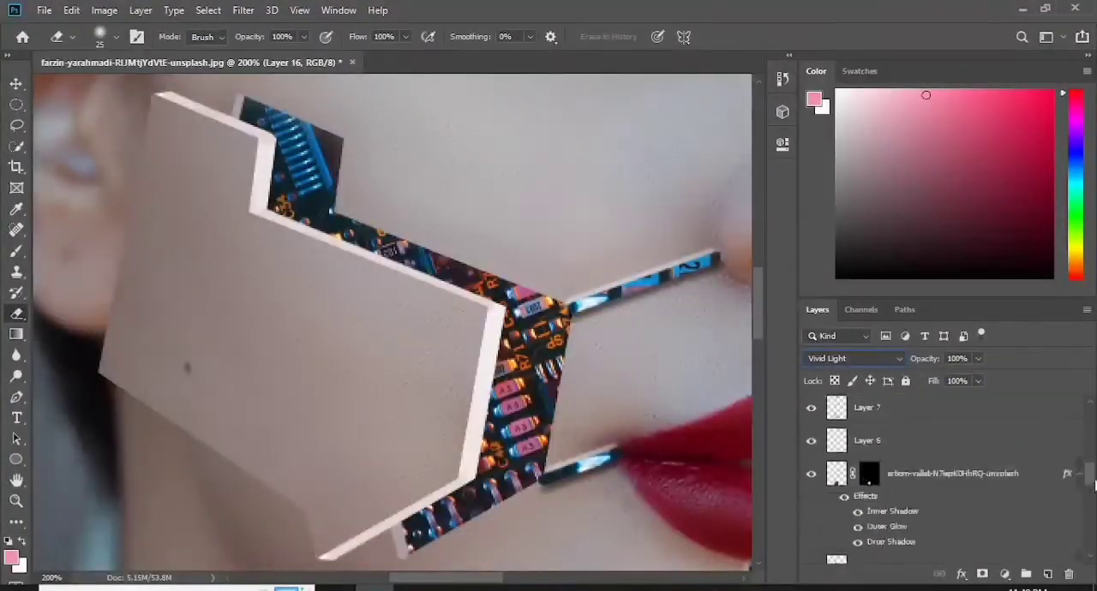
- Add a brightening Curves layer clipped to the left cheek's circuit image and invert its mask to black
{"action": "left_click", "coordinate": [810, 483]}
{"action": "left_click", "coordinate": [811, 484]}
{"action": "left_click", "coordinate": [1005, 573]}
{"action": "left_click", "coordinate": [1022, 370]}
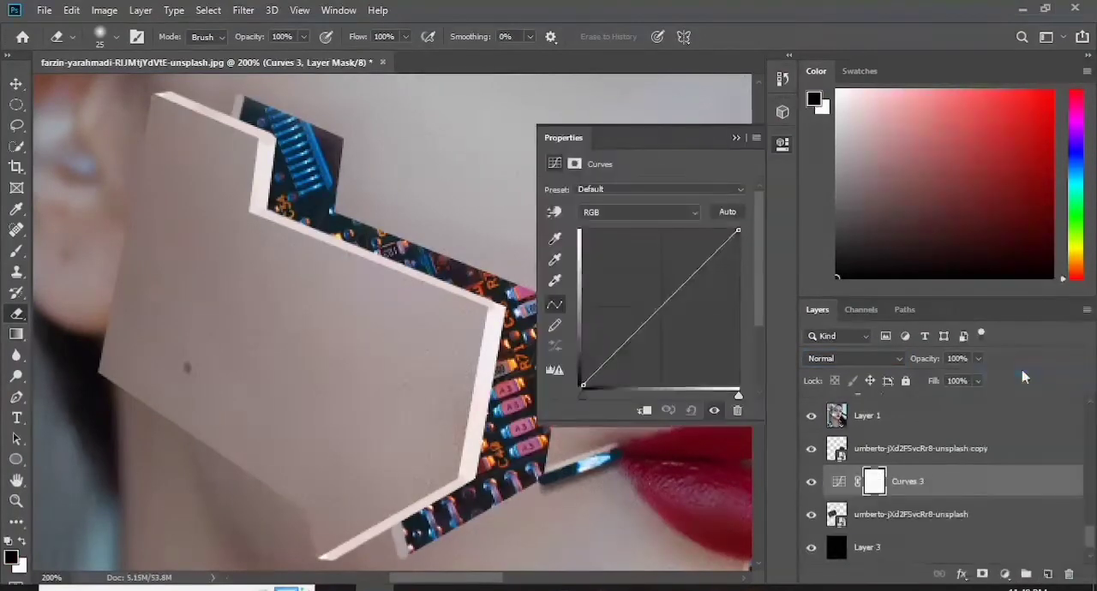
{"action": "left_click_drag", "start_coordinate": [658, 310], "coordinate": [621, 271]}
{"action": "left_click", "coordinate": [736, 137]}
{"action": "key", "text": "ctrl+i"}
- Paint white on the Curves mask with a 10 px brush over the left cheek's circuit components to brighten them
{"action": "key", "text": "b"}
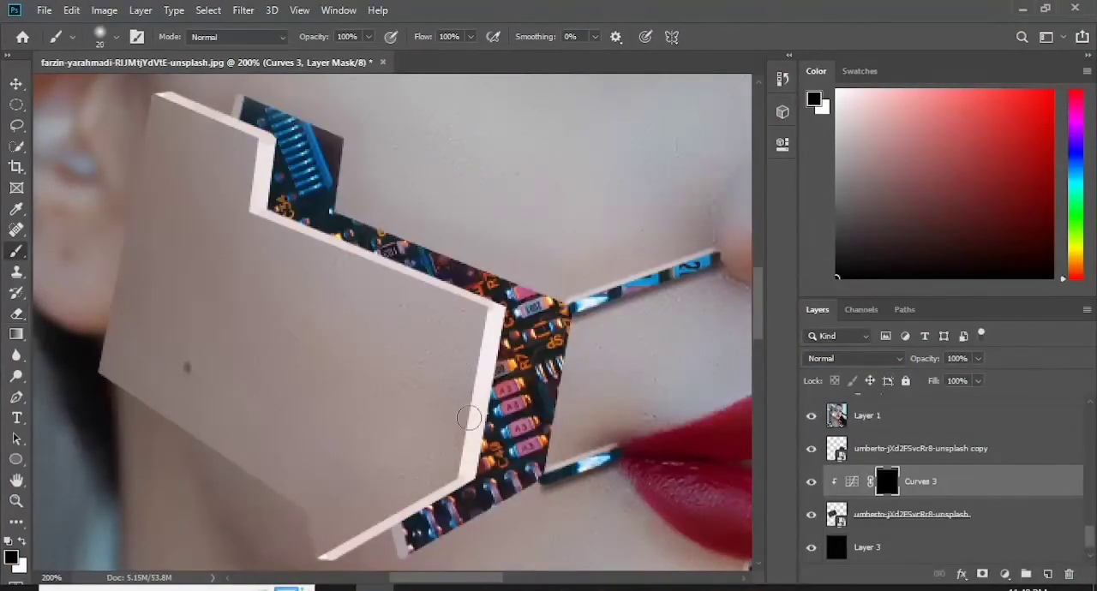
{"action": "left_click", "coordinate": [116, 37]}
{"action": "left_click", "coordinate": [86, 157]}
{"action": "key", "text": "Return"}
{"action": "key", "text": "x"}
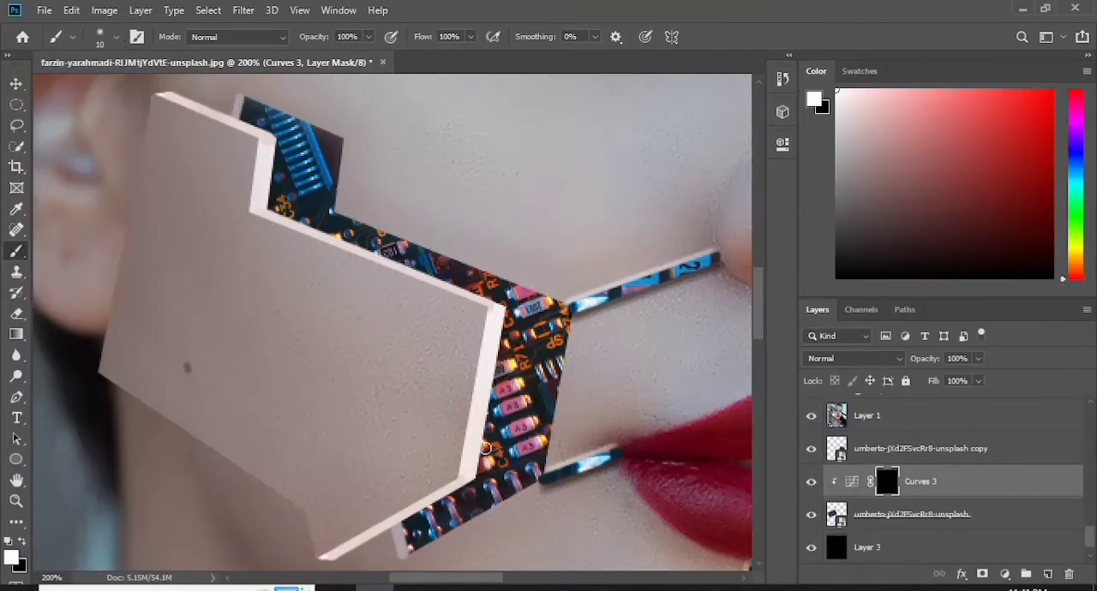
{"action": "left_click_drag", "start_coordinate": [319, 184], "coordinate": [311, 178]}
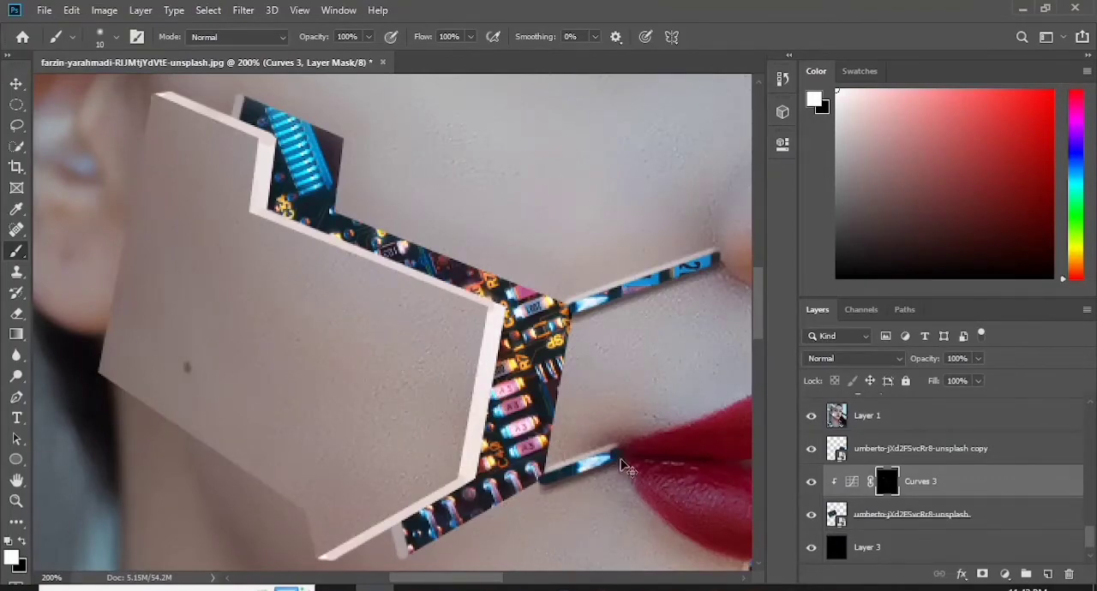
- Add a brightening Curves layer with an inverted mask, clipped to the right cheek's circuit image
{"action": "left_click_drag", "start_coordinate": [438, 268], "coordinate": [138, 134]}
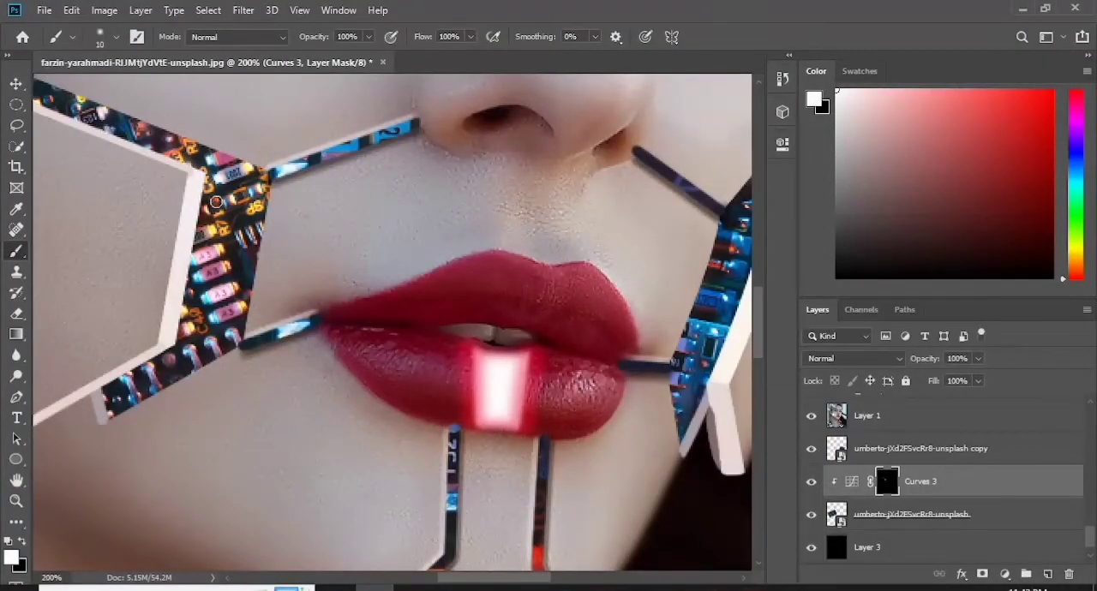
{"action": "left_click_drag", "start_coordinate": [509, 580], "coordinate": [547, 581]}
{"action": "scroll", "coordinate": [926, 497], "scroll_direction": "up", "scroll_amount": 1}
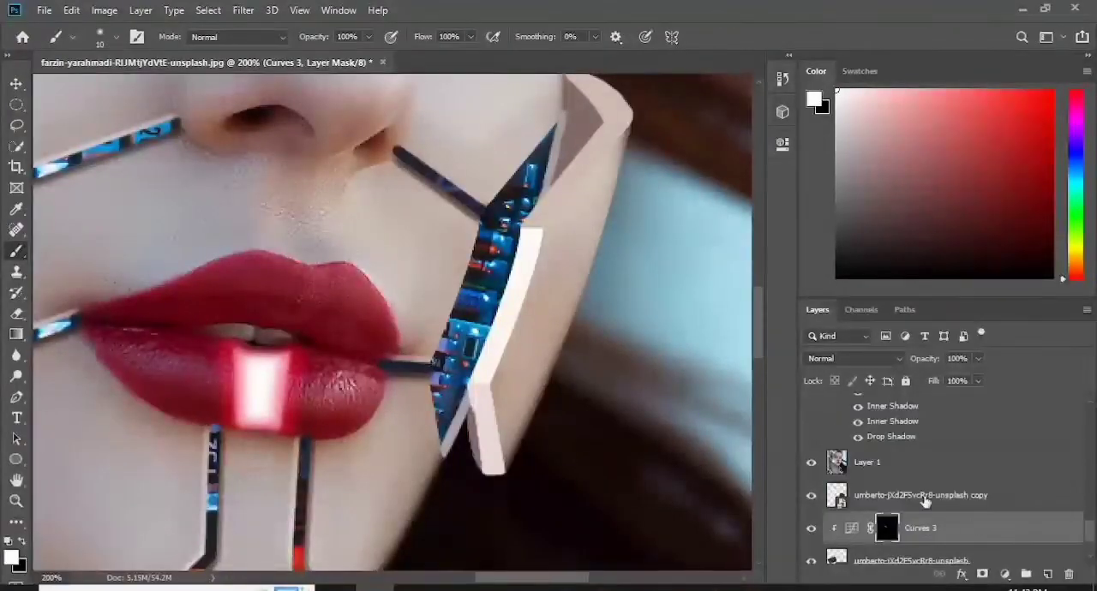
{"action": "left_click", "coordinate": [926, 496]}
{"action": "left_click", "coordinate": [811, 496]}
{"action": "left_click", "coordinate": [811, 497]}
{"action": "left_click", "coordinate": [1005, 574]}
{"action": "left_click", "coordinate": [977, 375]}
{"action": "left_click_drag", "start_coordinate": [633, 336], "coordinate": [629, 278]}
{"action": "key", "text": "ctrl+i"}
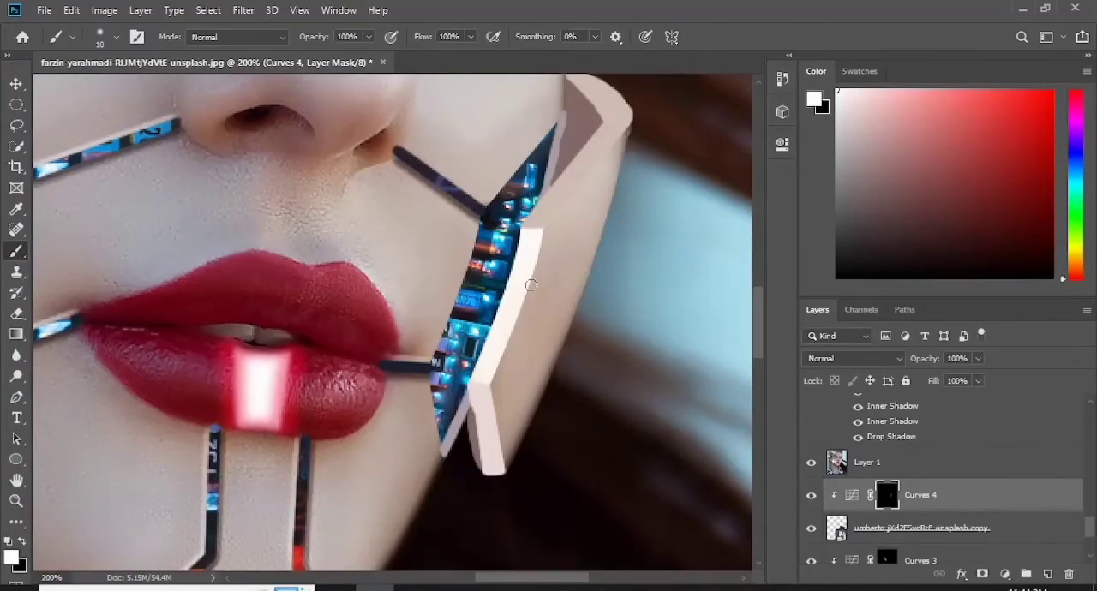
- Brighten the circuit image inside the seam lines with Curves, moving the midpoint to input 112 and output 152
{"action": "key", "text": "ctrl+0"}
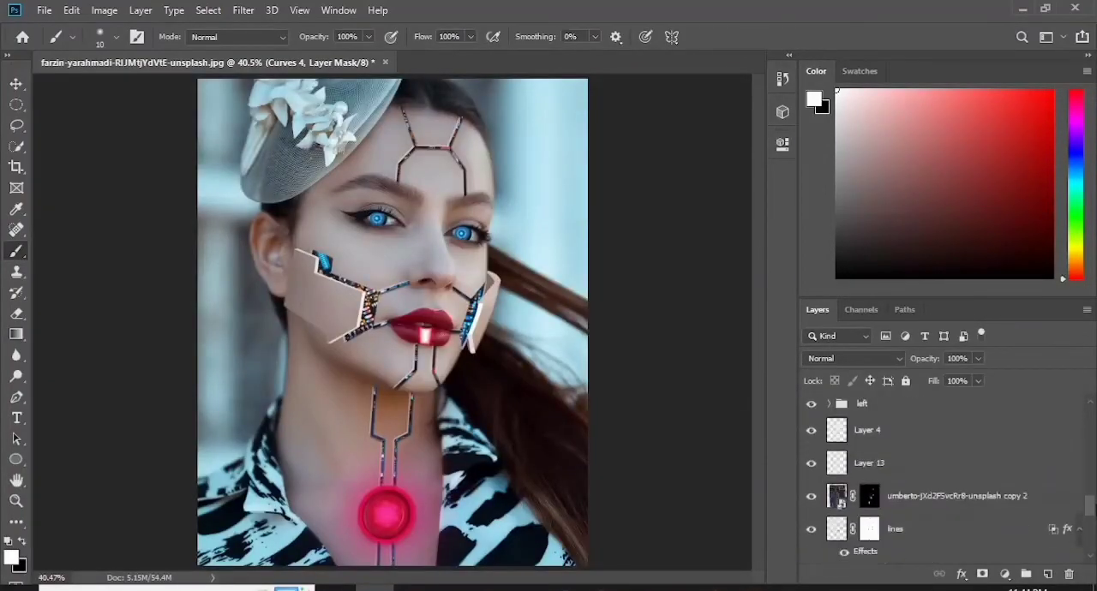
{"action": "left_click", "coordinate": [103, 10]}
{"action": "left_click", "coordinate": [460, 62]}
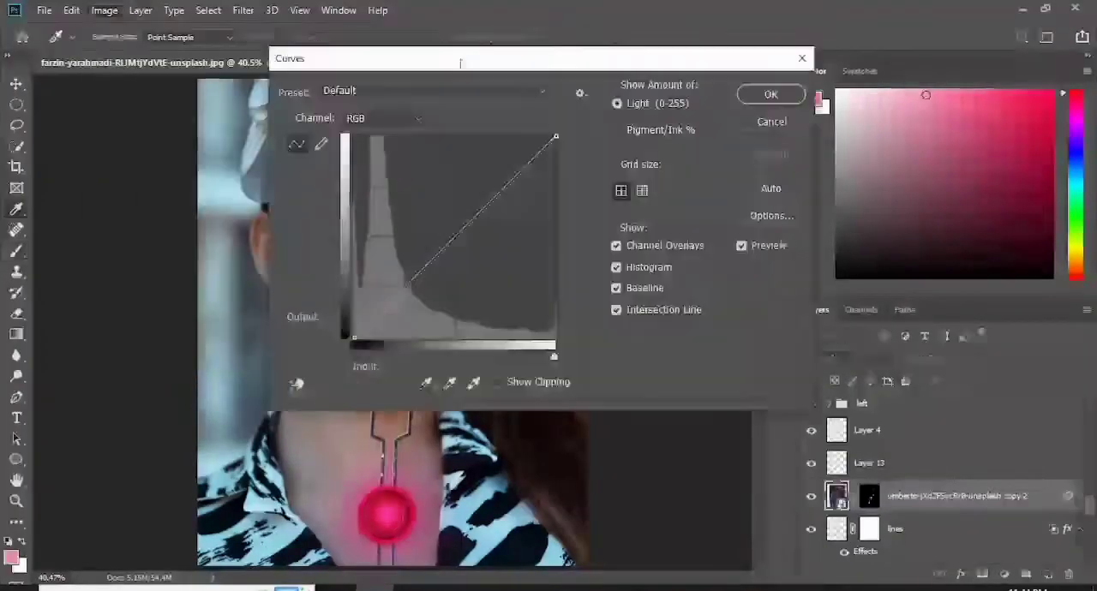
{"action": "left_click_drag", "start_coordinate": [461, 63], "coordinate": [699, 66]}
{"action": "left_click_drag", "start_coordinate": [683, 251], "coordinate": [680, 220]}
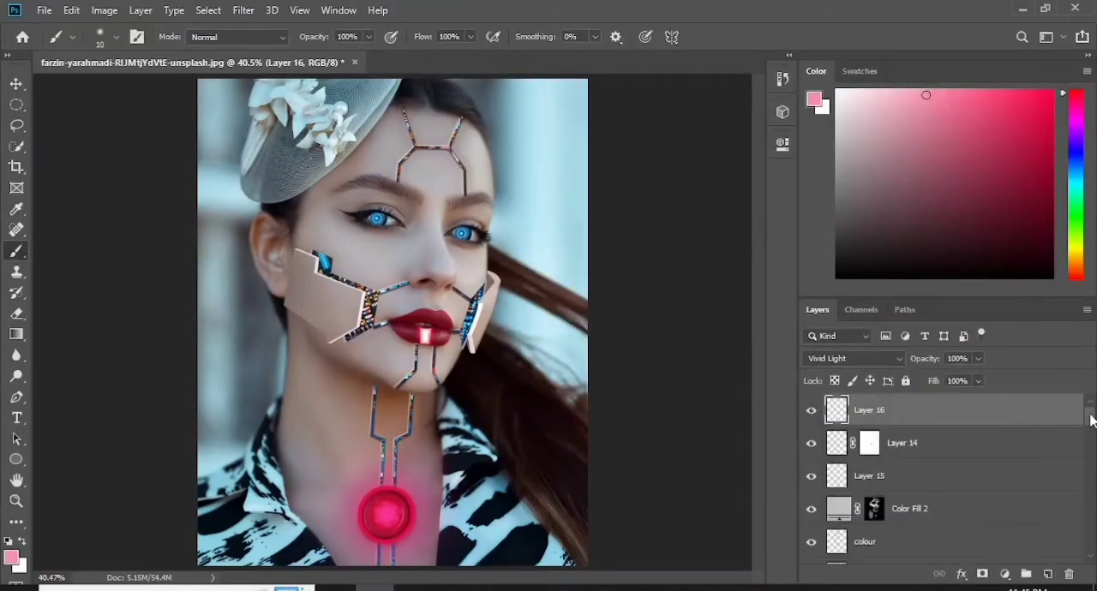
- Add a new layer above the neck core's Layer 8 and open the foreground colour picker
{"action": "left_click_drag", "start_coordinate": [1090, 420], "coordinate": [1090, 463]}
{"action": "scroll", "coordinate": [900, 469], "scroll_direction": "up", "scroll_amount": 2}
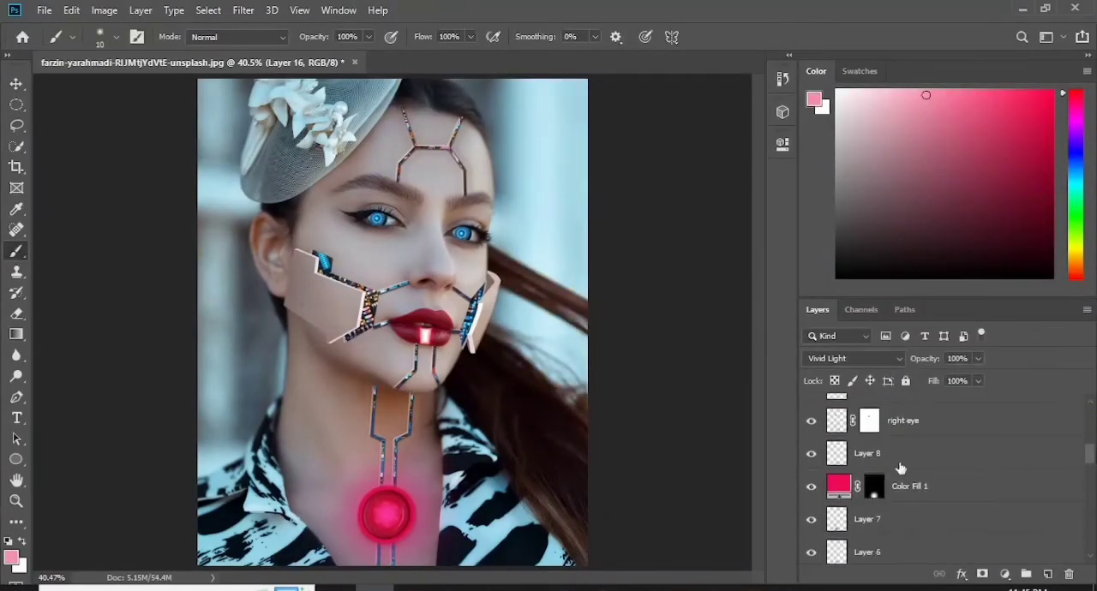
{"action": "left_click", "coordinate": [916, 459]}
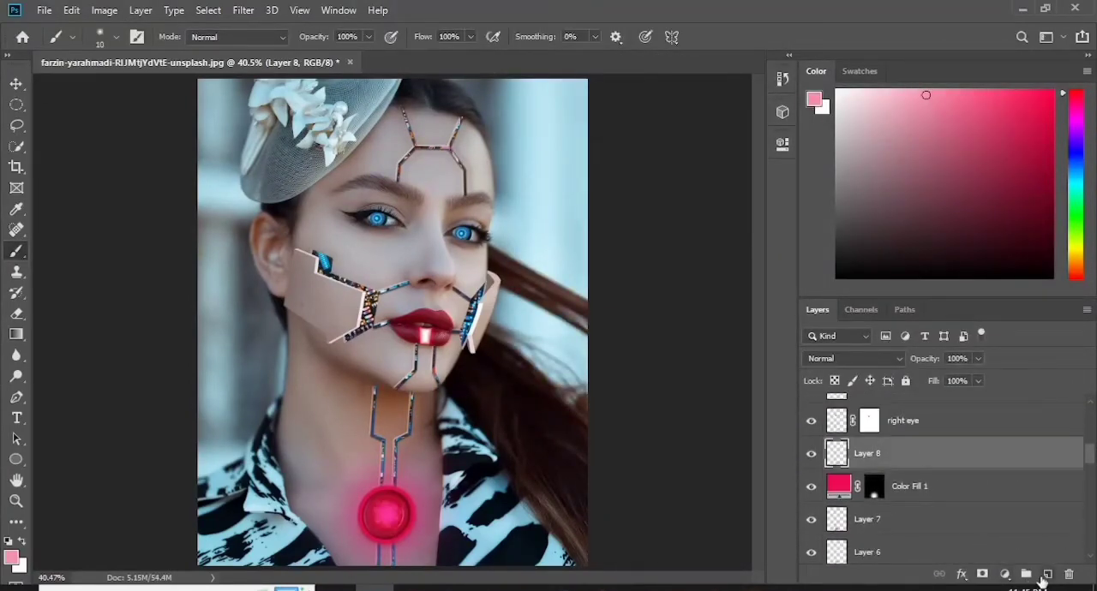
{"action": "left_click", "coordinate": [1048, 575]}
{"action": "left_click", "coordinate": [10, 559]}
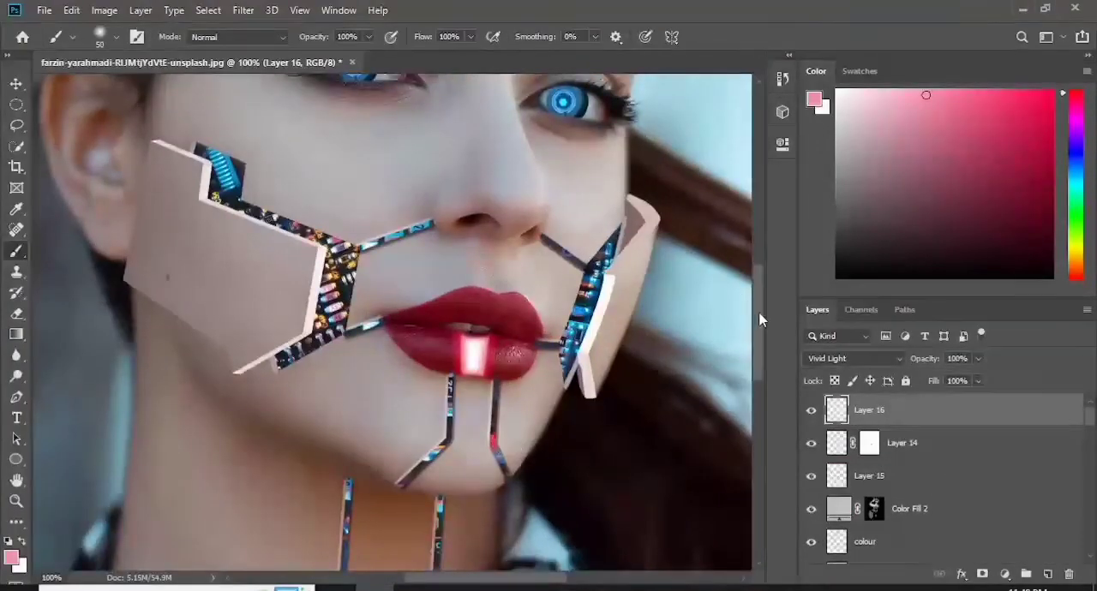
- Transform the yellow 197 number on the left cheek panel, moving its sides and corners to match the panel's slant
{"action": "scroll", "coordinate": [765, 353], "scroll_direction": "up", "scroll_amount": 2}
{"action": "scroll", "coordinate": [765, 353], "scroll_direction": "down", "scroll_amount": 5}
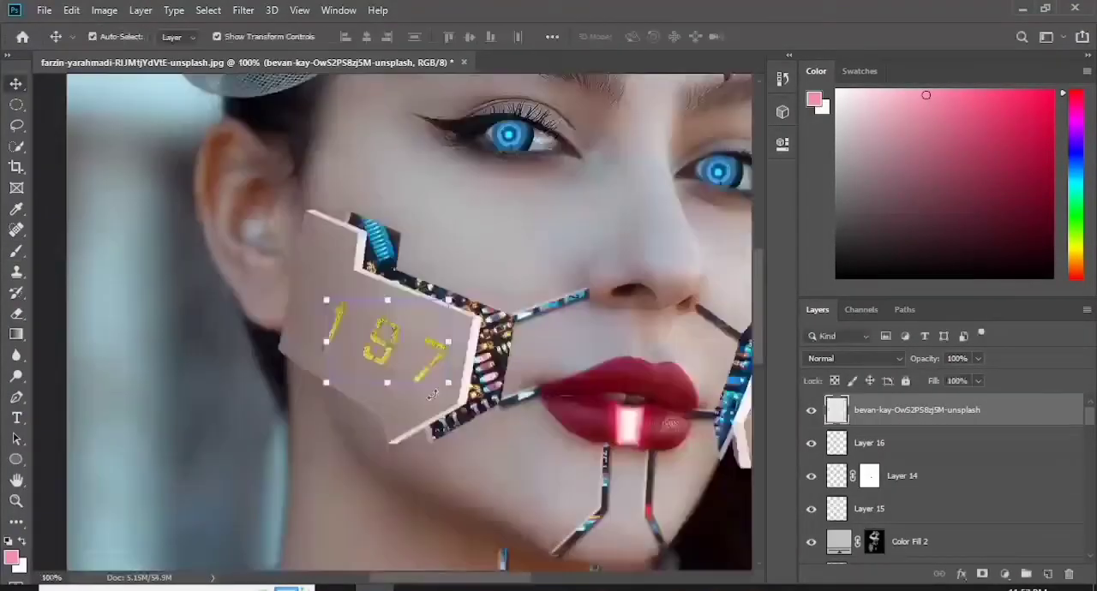
{"action": "key", "text": "ctrl+t"}
{"action": "right_click", "coordinate": [379, 337]}
{"action": "left_click", "coordinate": [435, 415]}
{"action": "left_click_drag", "start_coordinate": [326, 341], "coordinate": [310, 327]}
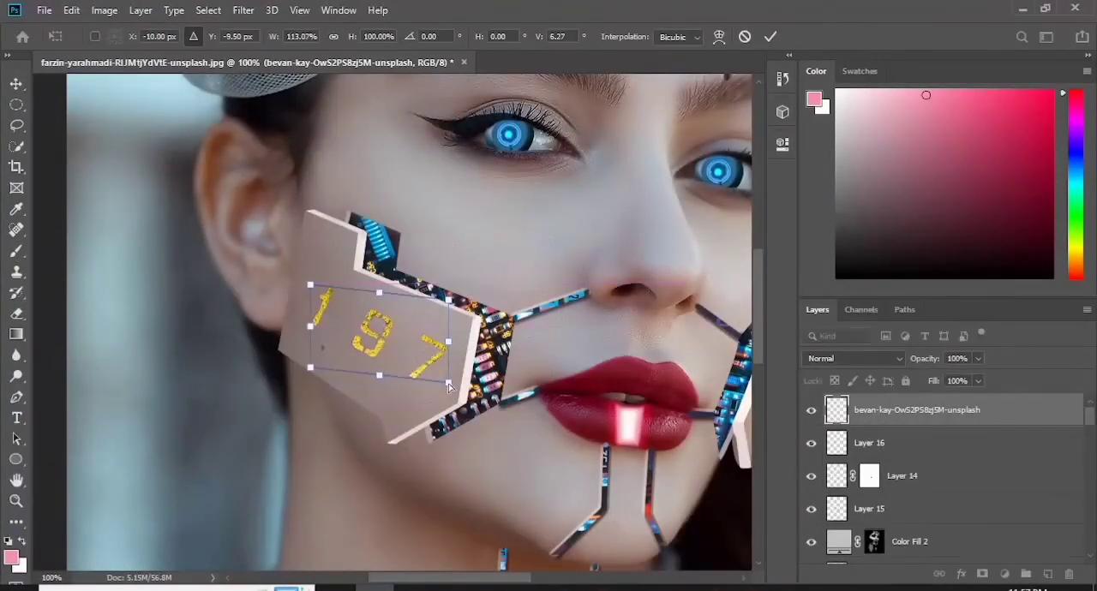
{"action": "left_click_drag", "start_coordinate": [448, 383], "coordinate": [443, 408]}
{"action": "left_click_drag", "start_coordinate": [448, 300], "coordinate": [461, 299]}
{"action": "left_click_drag", "start_coordinate": [310, 326], "coordinate": [320, 327]}
{"action": "left_click_drag", "start_coordinate": [443, 408], "coordinate": [448, 402]}
{"action": "left_click_drag", "start_coordinate": [461, 299], "coordinate": [458, 301]}
{"action": "left_click", "coordinate": [771, 37]}
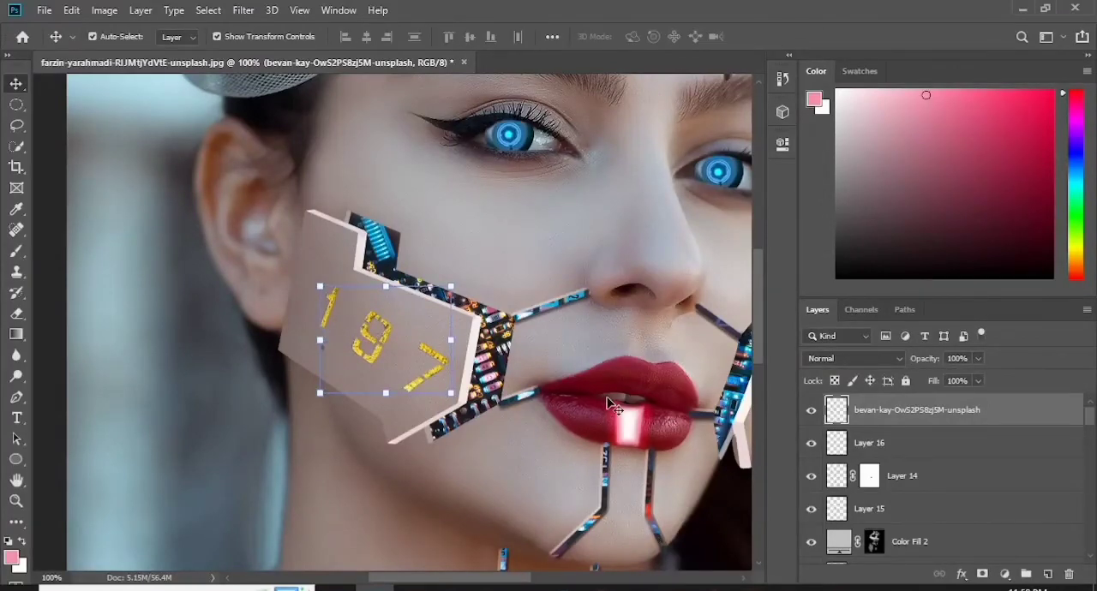
- Recolour the 197 number from yellow to red with Hue/Saturation, using hue -40 and adjusting the saturation
{"action": "left_click", "coordinate": [105, 11]}
{"action": "mouse_move", "coordinate": [128, 50]}
{"action": "left_click", "coordinate": [300, 140]}
{"action": "left_click_drag", "start_coordinate": [690, 194], "coordinate": [656, 196]}
{"action": "left_click_drag", "start_coordinate": [689, 233], "coordinate": [671, 244]}
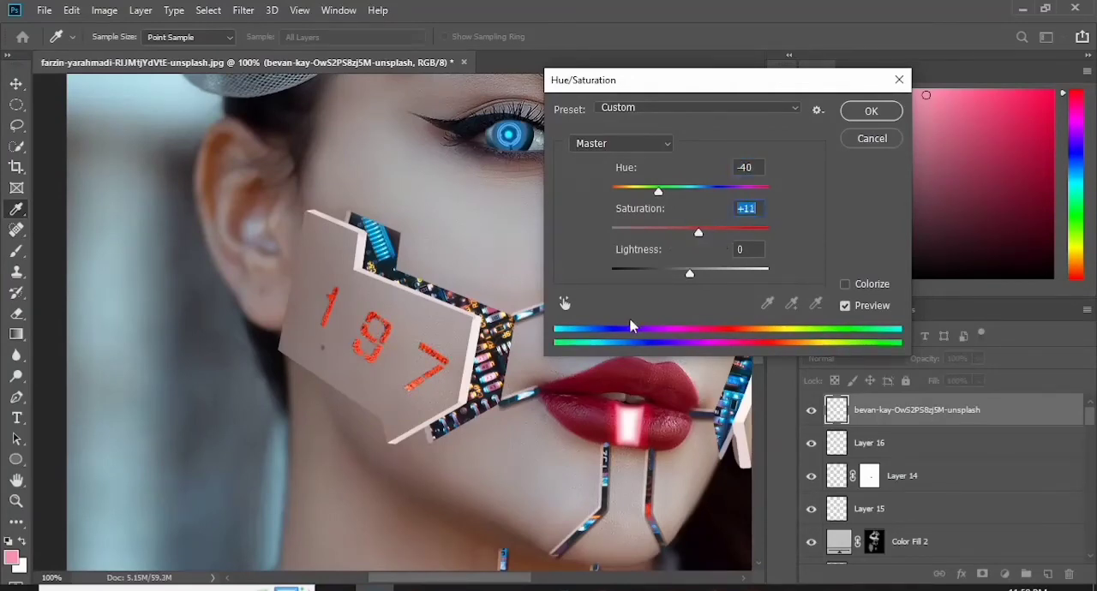
{"action": "left_click", "coordinate": [869, 111]}
{"action": "key", "text": "v"}
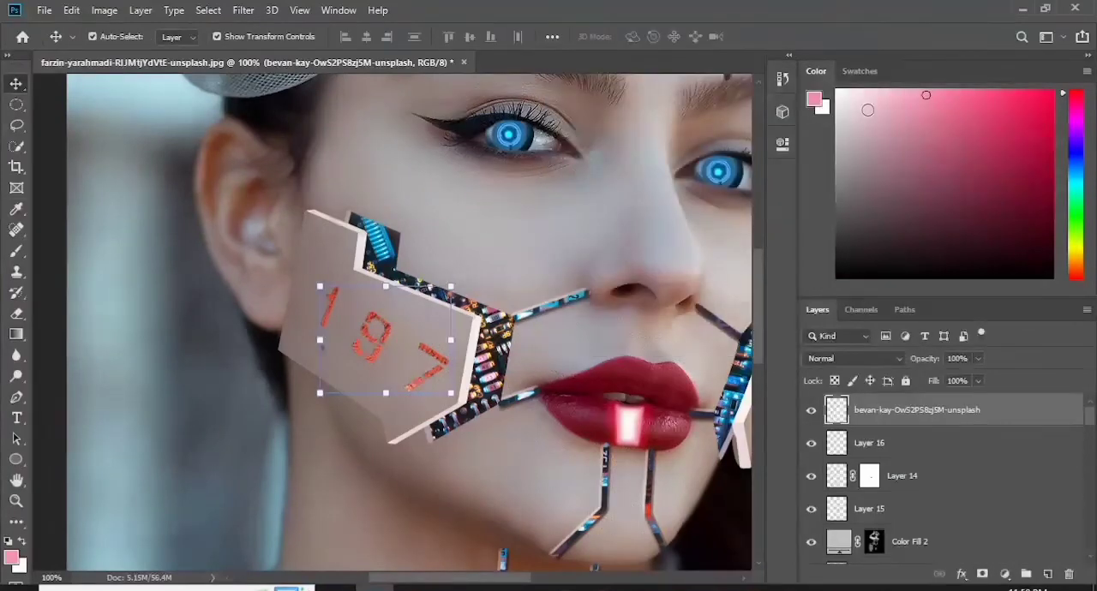
- Skew the 197 number on the cheek panel by raising its two corners nearest the circuit strip
{"action": "key", "text": "ctrl+t"}
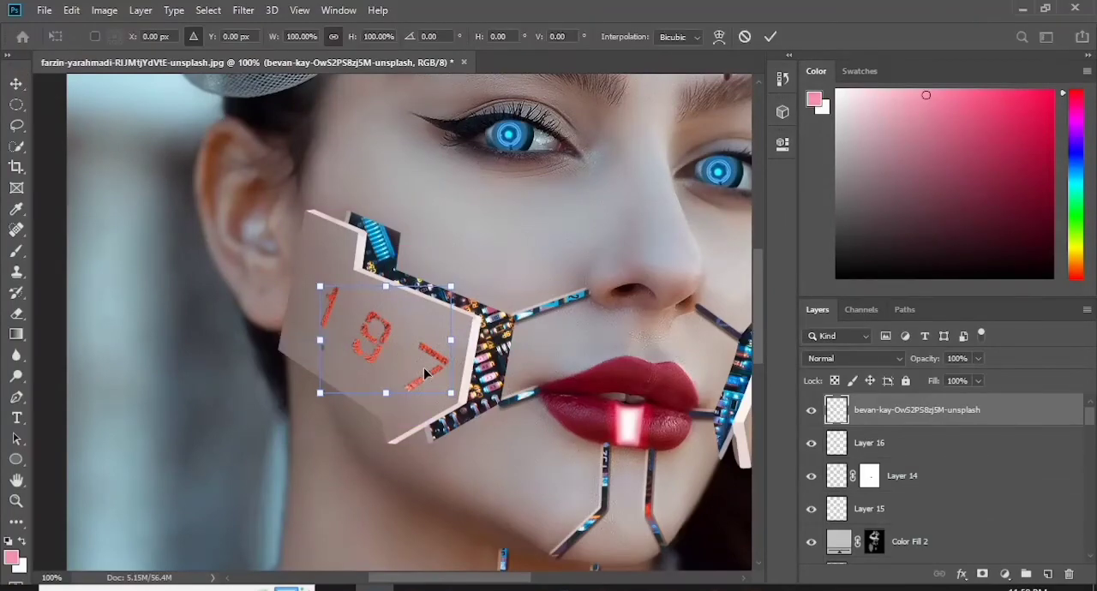
{"action": "left_click_drag", "start_coordinate": [451, 287], "coordinate": [453, 266]}
{"action": "left_click_drag", "start_coordinate": [451, 393], "coordinate": [456, 384]}
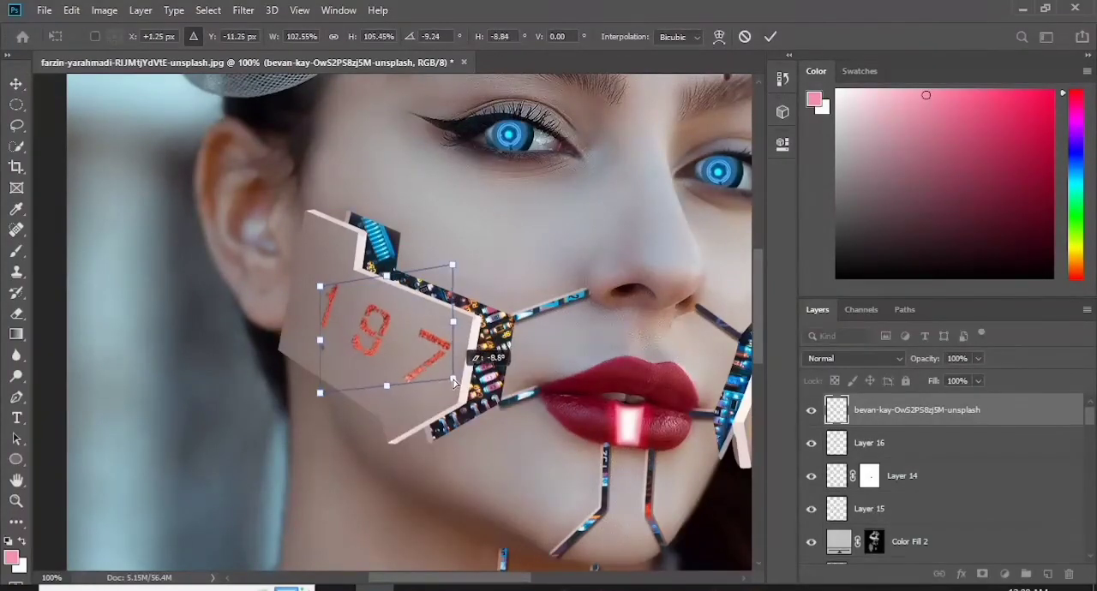
{"action": "key", "text": "Return"}
- Give the number layer a Smooth Outer Bevel with size 5 px and soften 1 px
{"action": "double_click", "coordinate": [1023, 412]}
{"action": "left_click", "coordinate": [512, 222]}
{"action": "left_click", "coordinate": [781, 209]}
{"action": "left_click", "coordinate": [763, 221]}
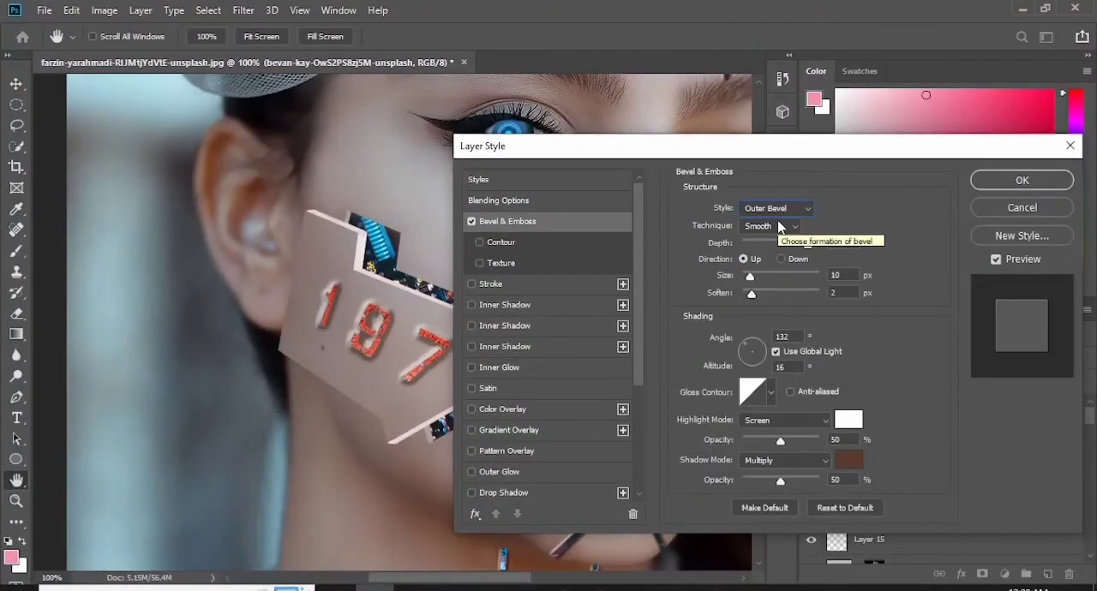
{"action": "mouse_move", "coordinate": [747, 278]}
{"action": "left_mouse_down"}
{"action": "mouse_move", "coordinate": [755, 247]}
{"action": "mouse_move", "coordinate": [747, 277]}
{"action": "left_mouse_up"}
{"action": "left_click", "coordinate": [784, 208]}
{"action": "left_click", "coordinate": [788, 223]}
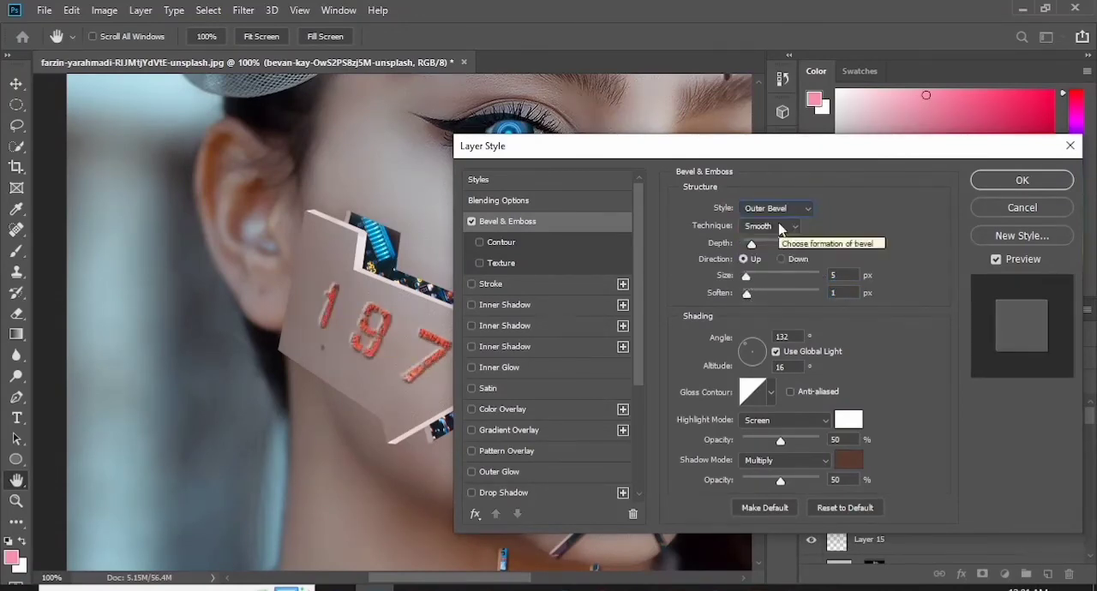
- Add an Inner Shadow with a changed shadow colour to the number and apply the layer style
{"action": "left_click", "coordinate": [622, 305]}
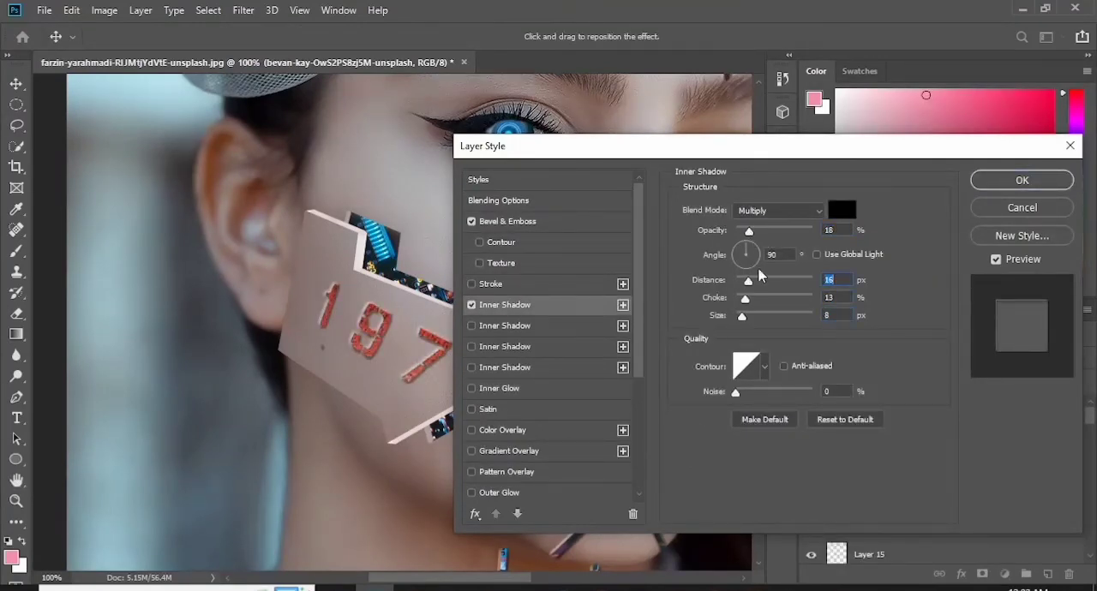
{"action": "left_click", "coordinate": [842, 210]}
{"action": "left_click", "coordinate": [666, 245]}
{"action": "left_click", "coordinate": [933, 103]}
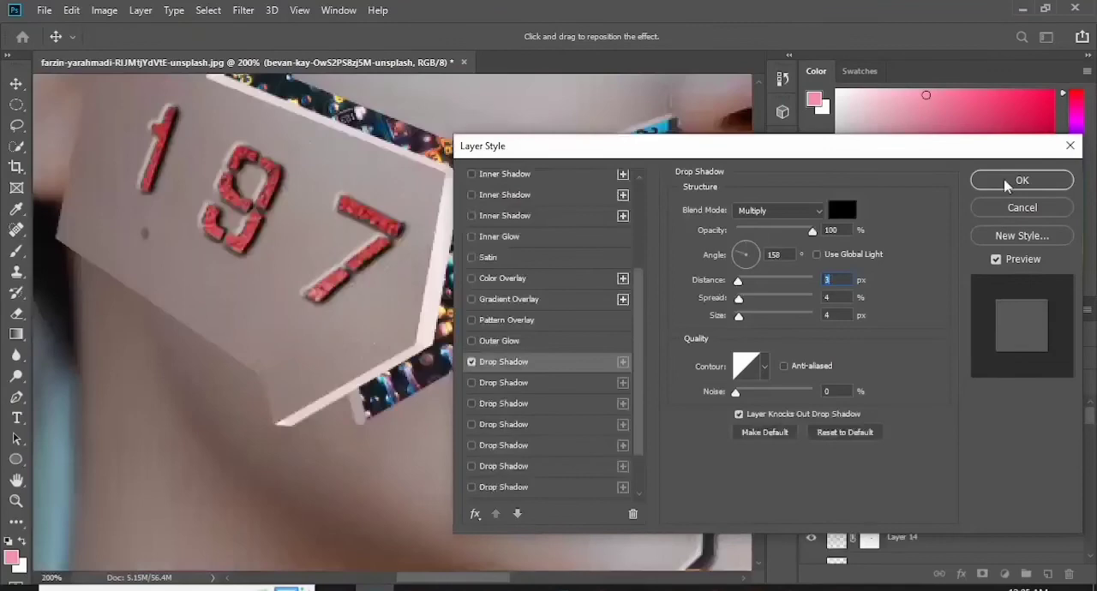
{"action": "key", "text": "Return"}
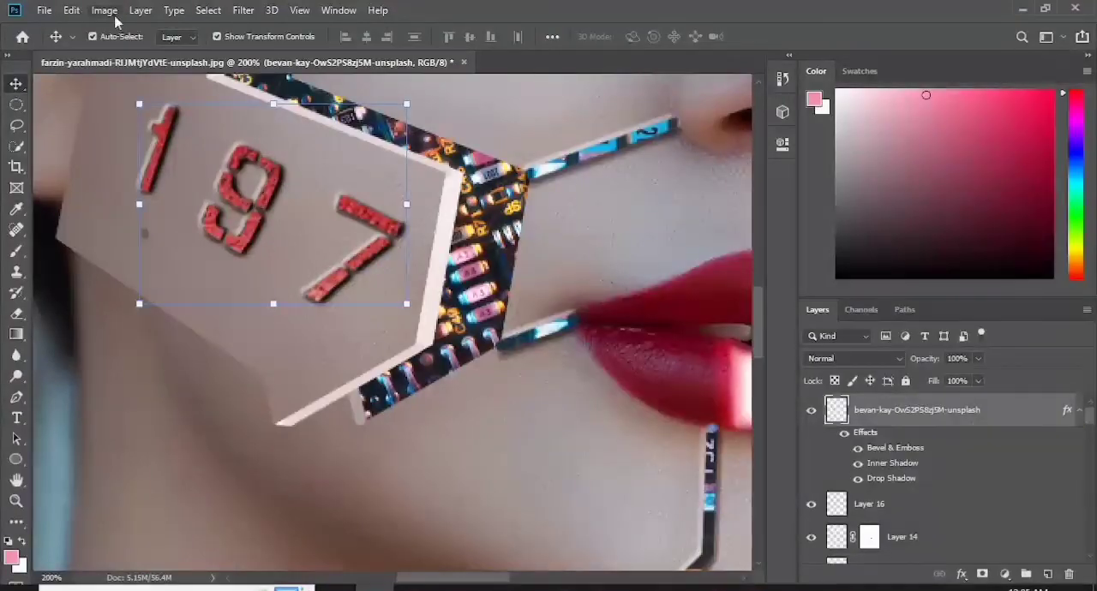
- Deepen the number's red tones with a Levels adjustment
{"action": "key", "text": "ctrl+l"}
{"action": "left_click_drag", "start_coordinate": [789, 216], "coordinate": [819, 216]}
{"action": "left_click_drag", "start_coordinate": [615, 216], "coordinate": [640, 216]}
{"action": "left_click_drag", "start_coordinate": [730, 216], "coordinate": [732, 216]}
{"action": "left_click", "coordinate": [884, 66]}
- Set the number layer's blend mode to Darken and its opacity to 80%
{"action": "left_click", "coordinate": [854, 359]}
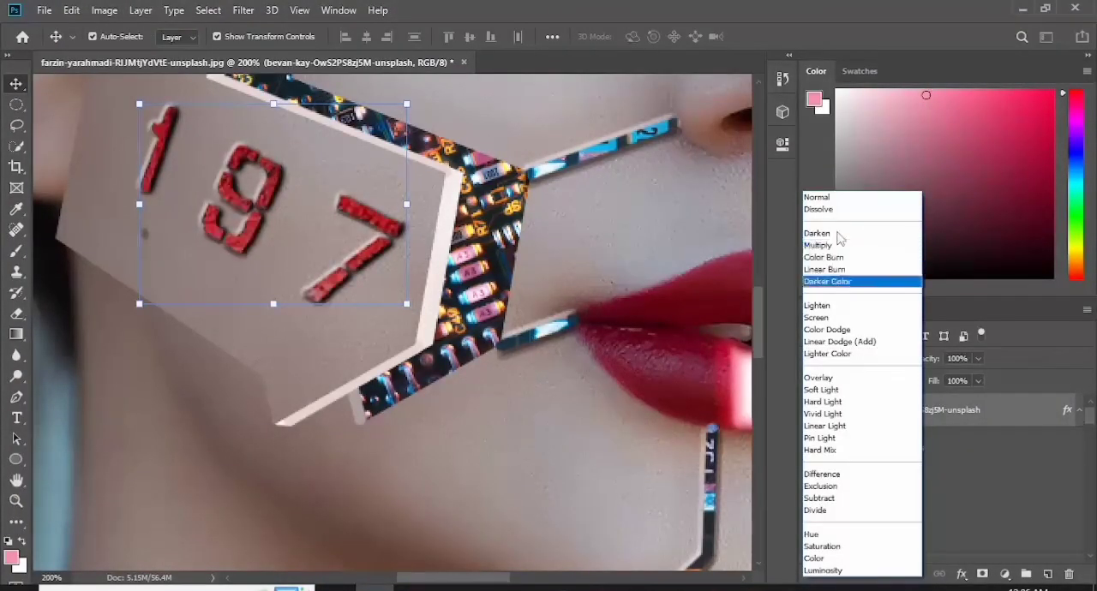
{"action": "left_click", "coordinate": [836, 234]}
{"action": "key", "text": "ctrl+0"}
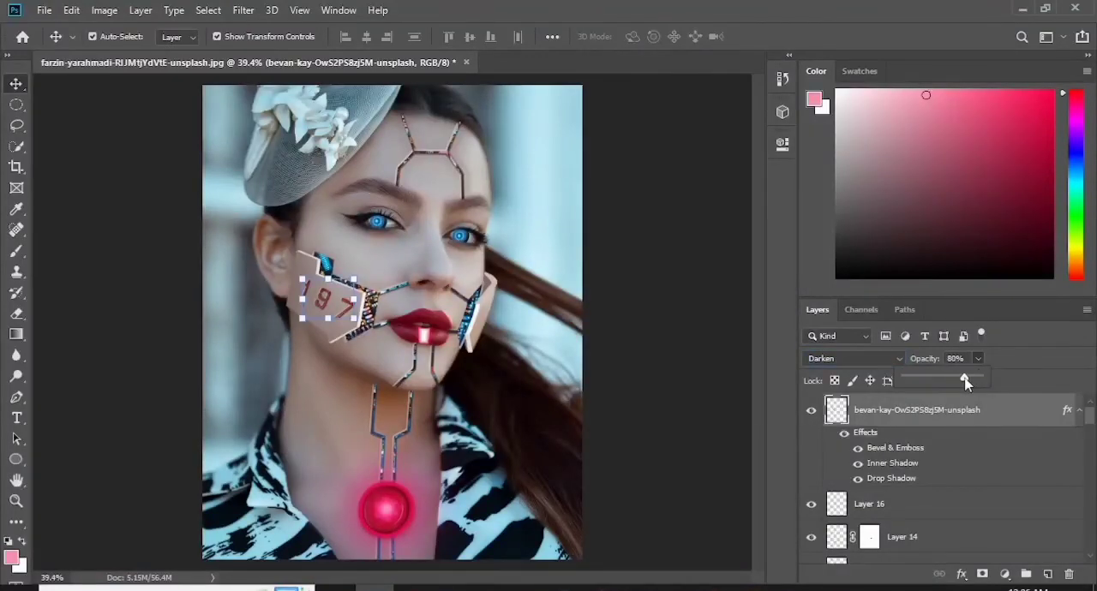
{"action": "left_click", "coordinate": [742, 427]}
{"action": "left_click", "coordinate": [866, 415]}
- Add a Color Lookup adjustment layer above the number layer and load a first 3DLUT preset
{"action": "left_click", "coordinate": [1004, 573]}
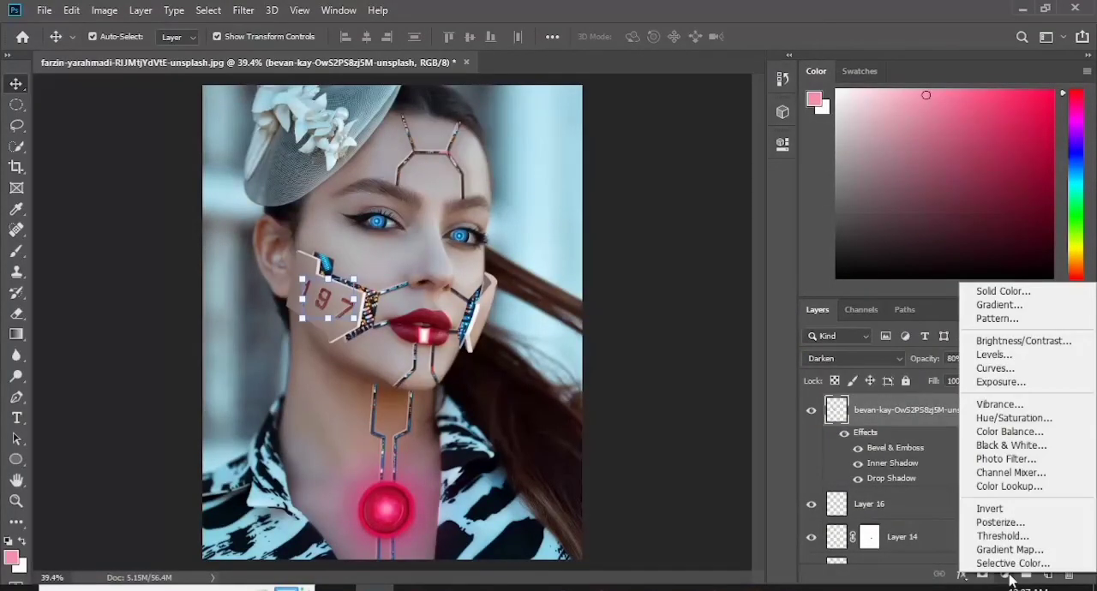
{"action": "left_click", "coordinate": [990, 494]}
{"action": "left_click", "coordinate": [745, 195]}
{"action": "left_click", "coordinate": [686, 50]}
- Preview the available 3DLUT presets on the portrait one after another, from Candlelight.CUBE through TealOrangePlusContrast.3DL
{"action": "key", "text": "Down"}
{"action": "key", "text": "Down"}
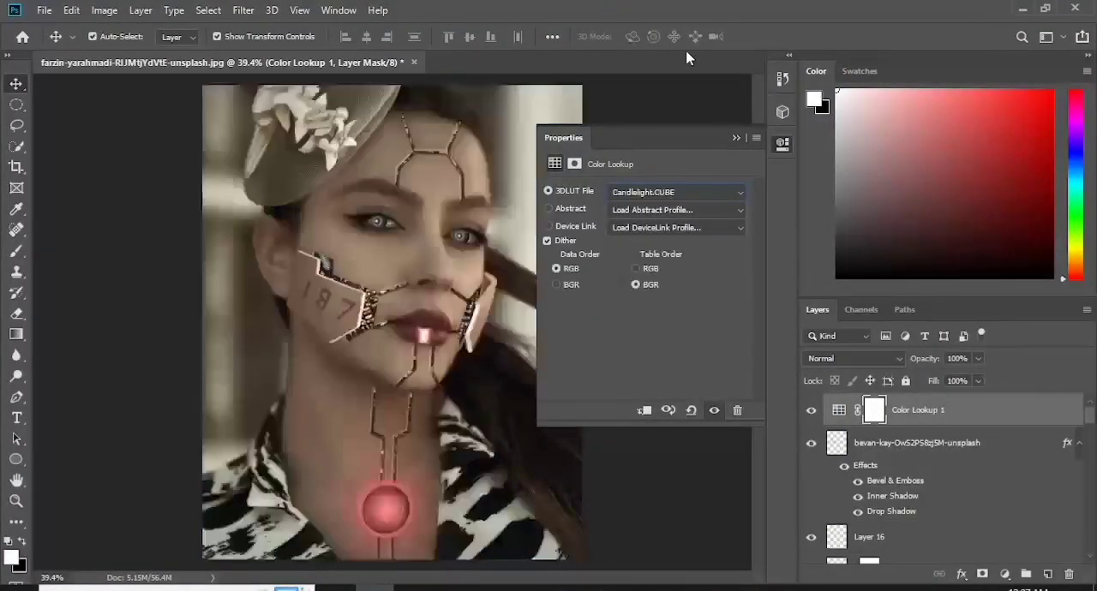
{"action": "key", "text": "Down"}
{"action": "key", "text": "Down"}
{"action": "key", "text": "Down"}
{"action": "key", "text": "Down"}
{"action": "key", "text": "Down"}
{"action": "key", "text": "Down"}
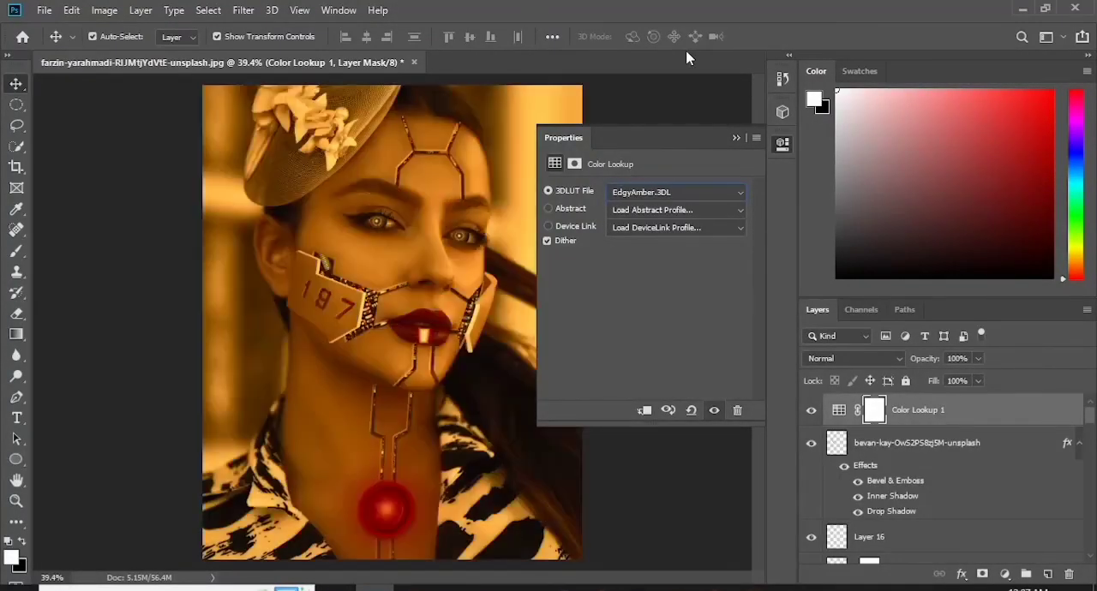
{"action": "key", "text": "Down"}
{"action": "key", "text": "Down"}
{"action": "key", "text": "Down"}
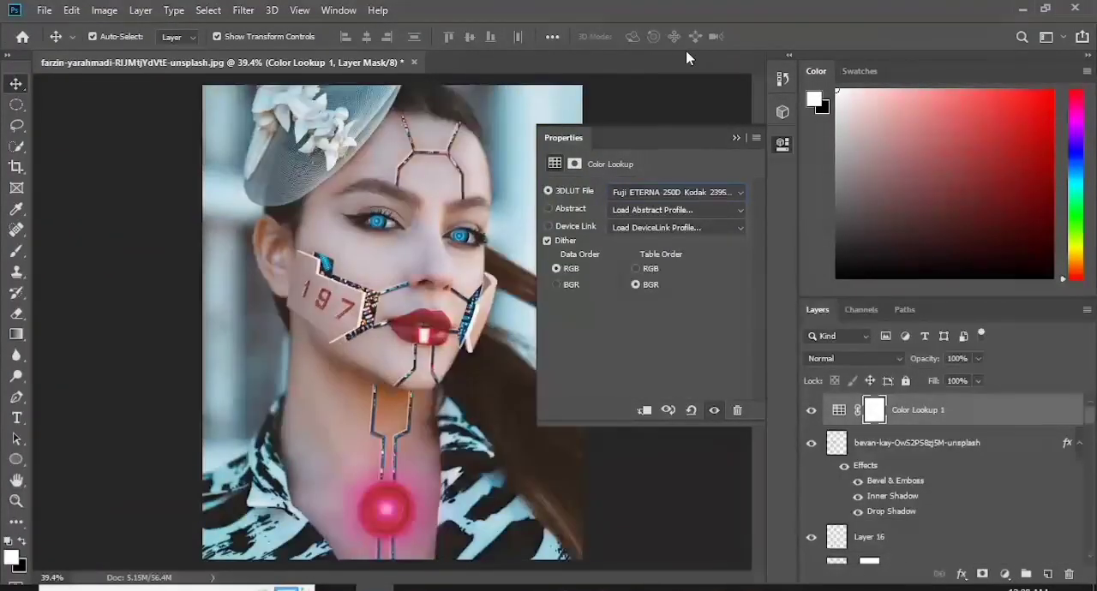
{"action": "key", "text": "Down"}
{"action": "key", "text": "Down"}
{"action": "key", "text": "Down"}
{"action": "key", "text": "Down"}
{"action": "key", "text": "Down"}
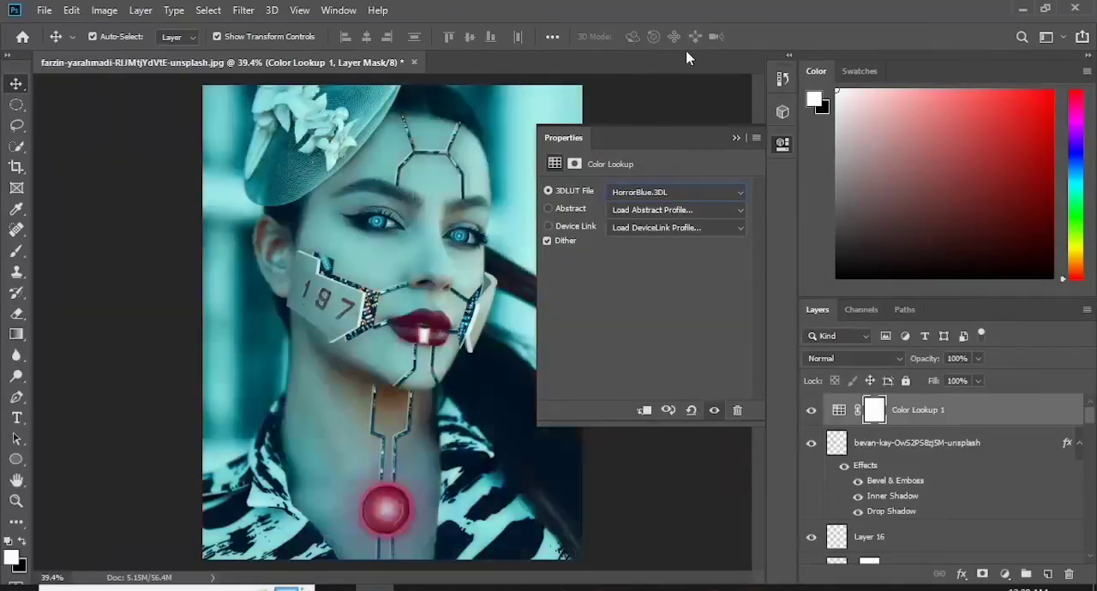
{"action": "key", "text": "Down"}
{"action": "key", "text": "Down"}
{"action": "key", "text": "Down"}
{"action": "key", "text": "Down"}
{"action": "key", "text": "Up"}
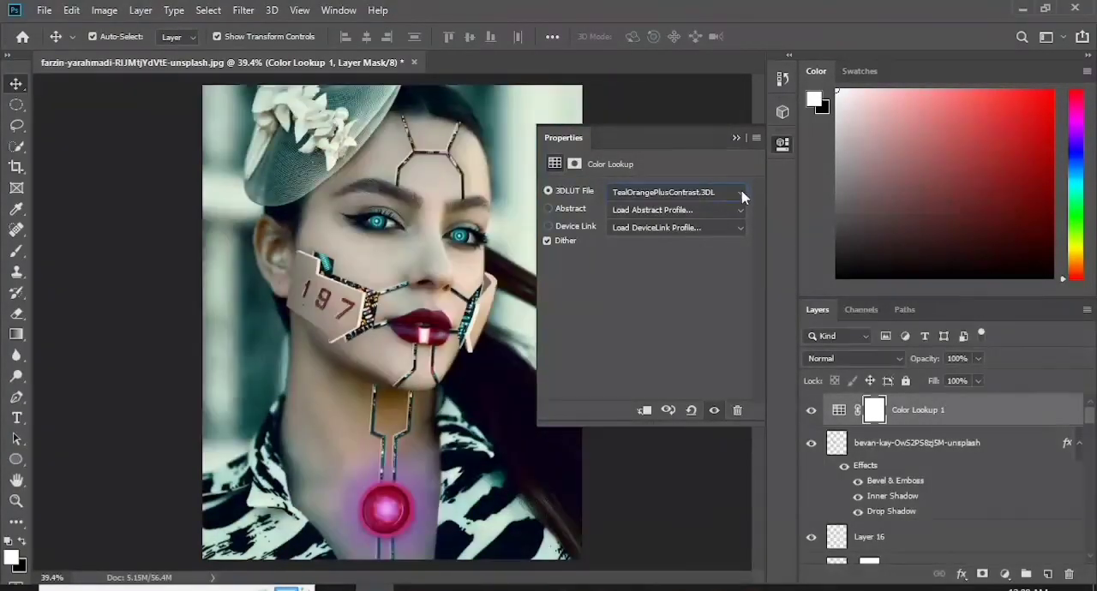
- Choose another 3DLUT preset and lower the Color Lookup layer's opacity to 51%, comparing the portrait with and without it
{"action": "left_click", "coordinate": [741, 193]}
{"action": "left_click", "coordinate": [680, 257]}
{"action": "left_click", "coordinate": [736, 138]}
{"action": "left_click", "coordinate": [810, 411]}
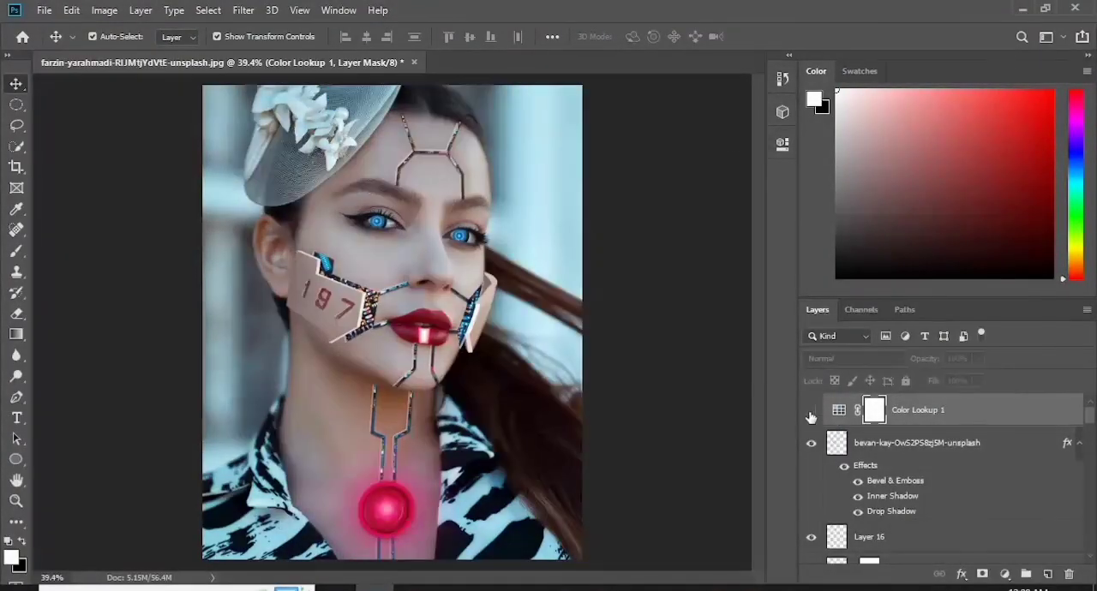
{"action": "left_click", "coordinate": [810, 413]}
{"action": "left_click_drag", "start_coordinate": [981, 363], "coordinate": [943, 383]}
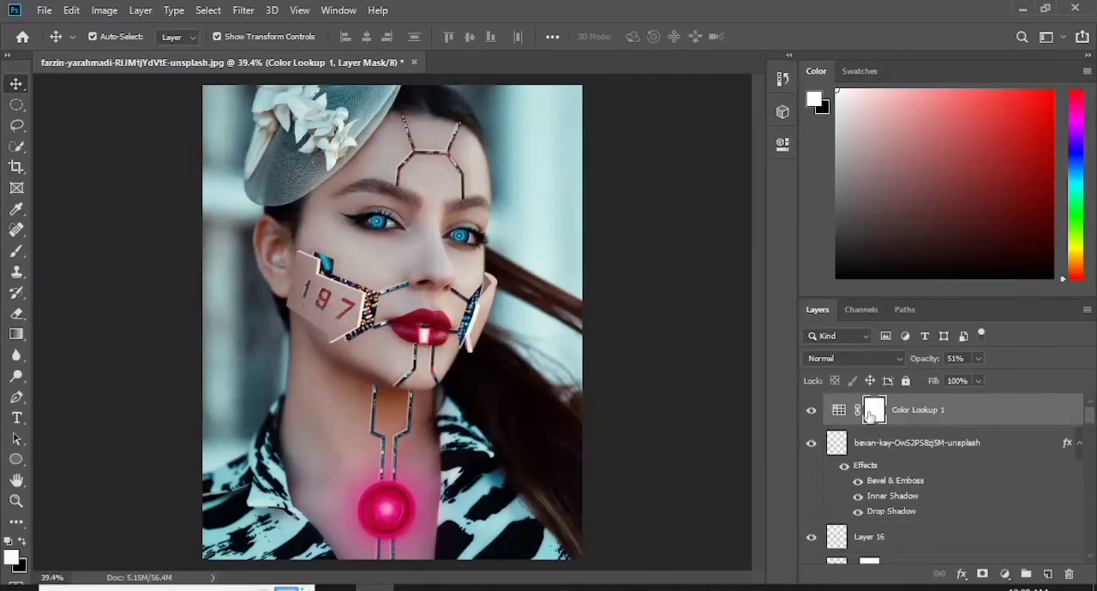
- Compare Crisp_Warm.look with the neighbouring 3DLUT presets on the Color Lookup layer and pick the one for the final grade
{"action": "double_click", "coordinate": [870, 414]}
{"action": "left_click", "coordinate": [677, 192]}
{"action": "left_click", "coordinate": [683, 242]}
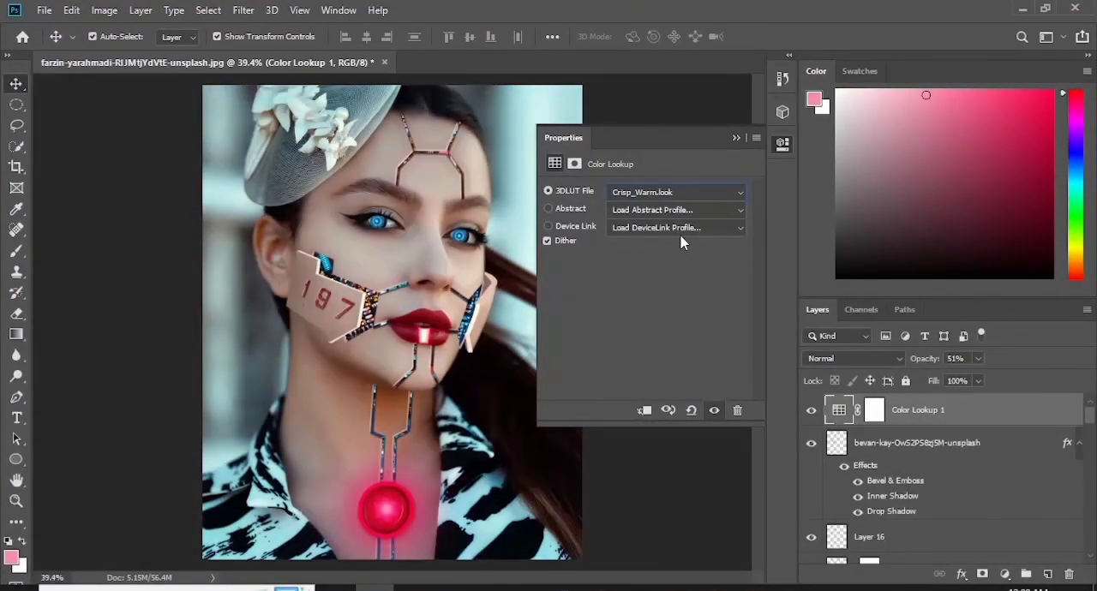
{"action": "key", "text": "Up"}
{"action": "key", "text": "Up"}
{"action": "key", "text": "Up"}
{"action": "key", "text": "Up"}
{"action": "left_click", "coordinate": [722, 195]}
{"action": "left_click", "coordinate": [688, 255]}
{"action": "left_click", "coordinate": [736, 138]}
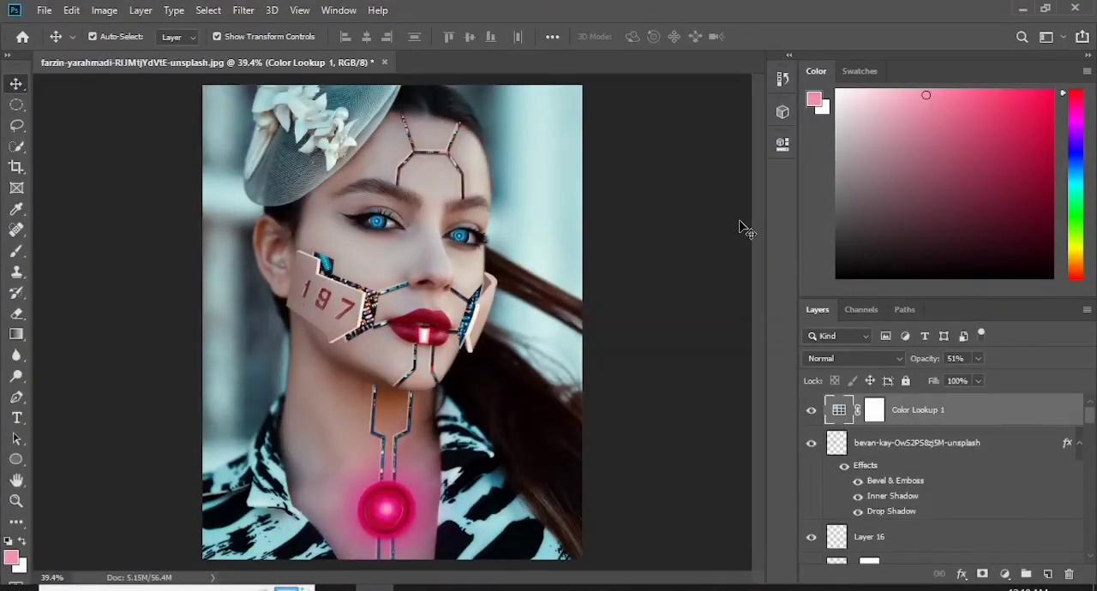
{"action": "key", "text": "ctrl+plus"}
{"action": "key", "text": "ctrl+plus"}
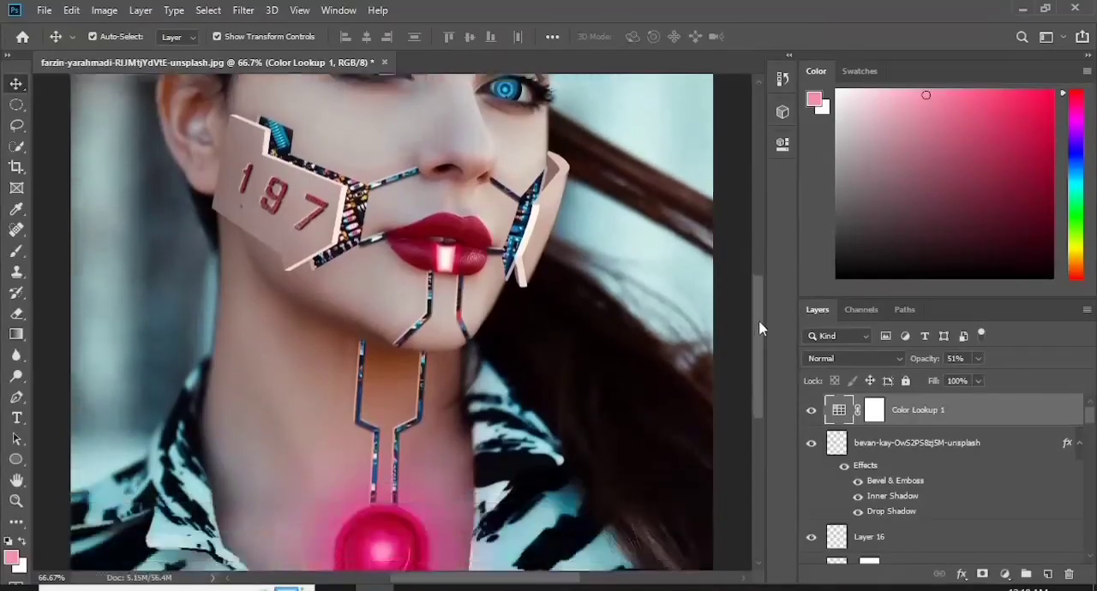